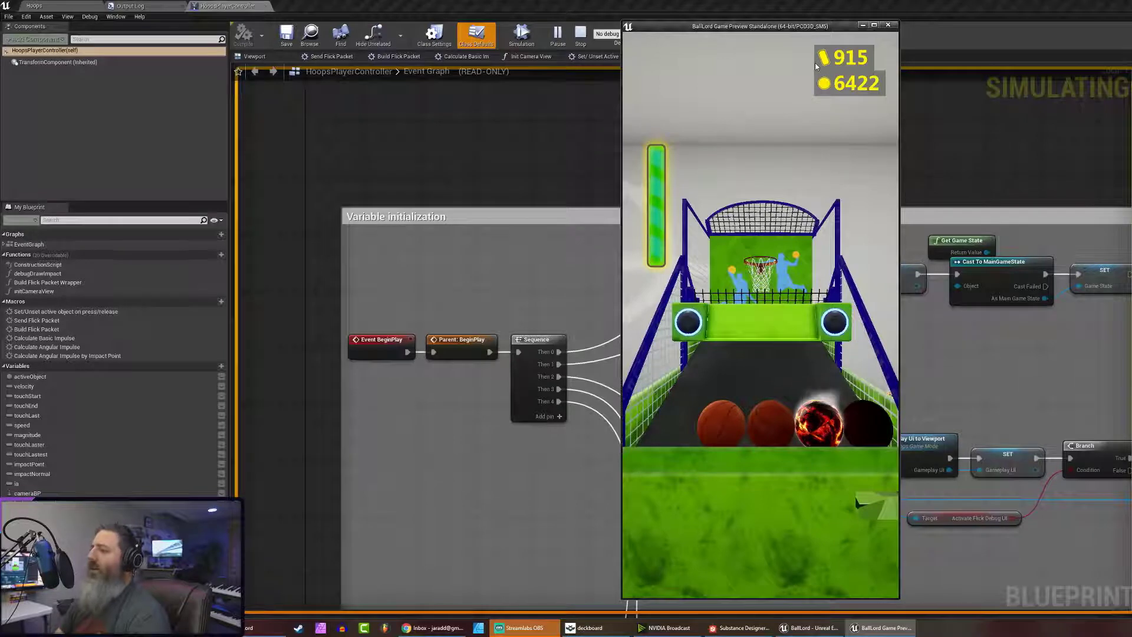
Stop the game preview and open the NewMeteor_NS Niagara system from the Hoops level's NewMeteor folder
{"action": "key", "text": "Escape"}
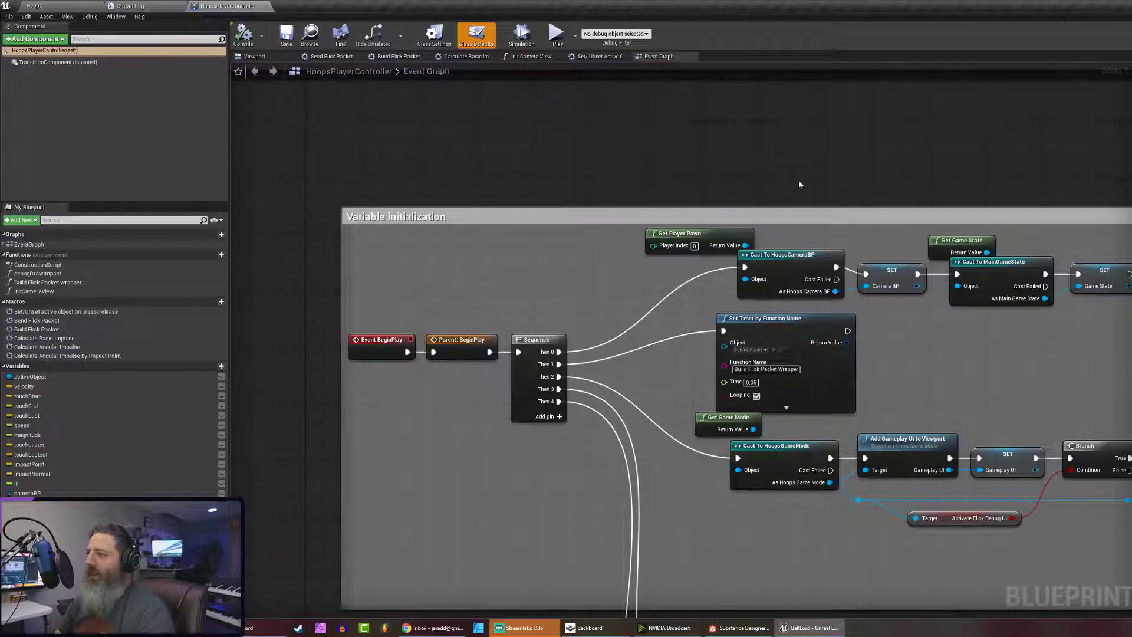
{"action": "right_click_drag", "start_coordinate": [809, 187], "coordinate": [707, 103]}
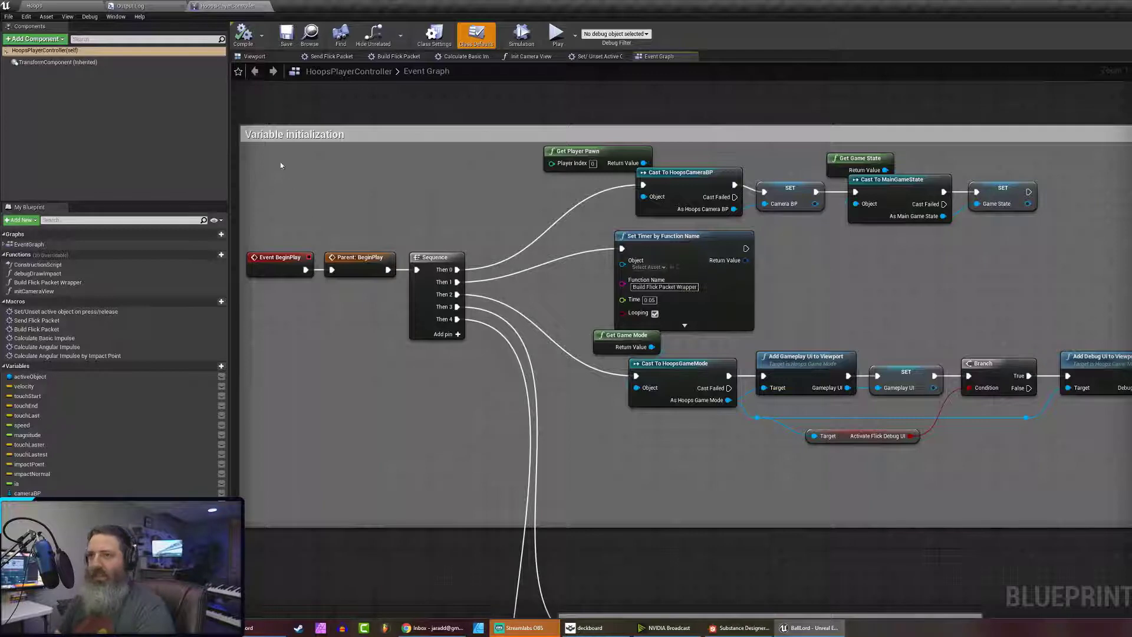
{"action": "left_click", "coordinate": [63, 8]}
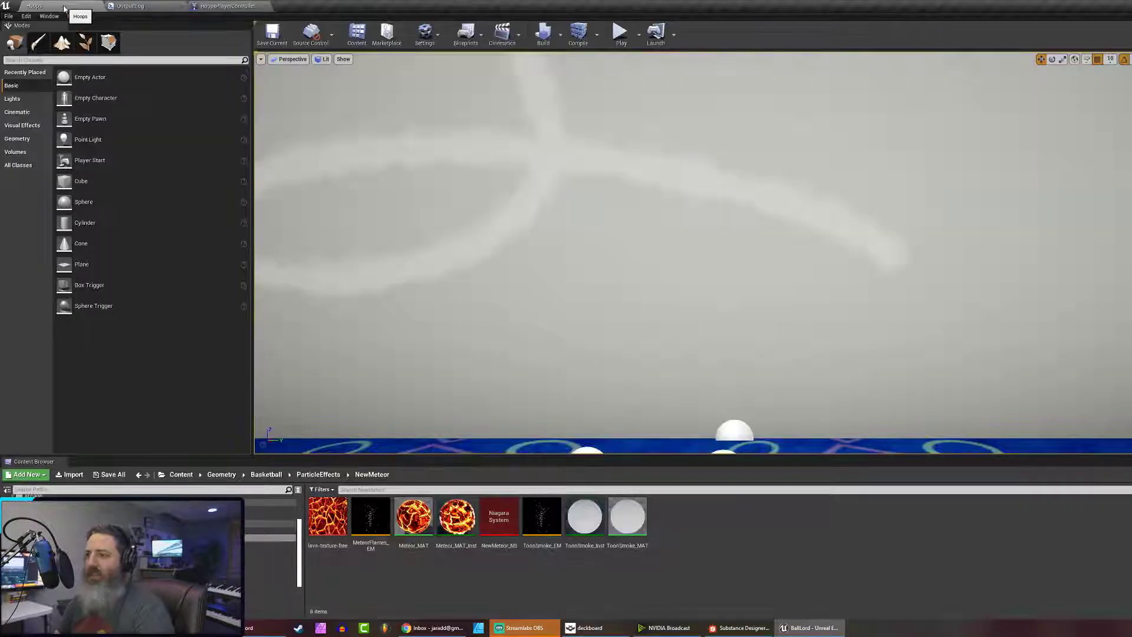
{"action": "right_click_drag", "start_coordinate": [561, 246], "coordinate": [525, 248]}
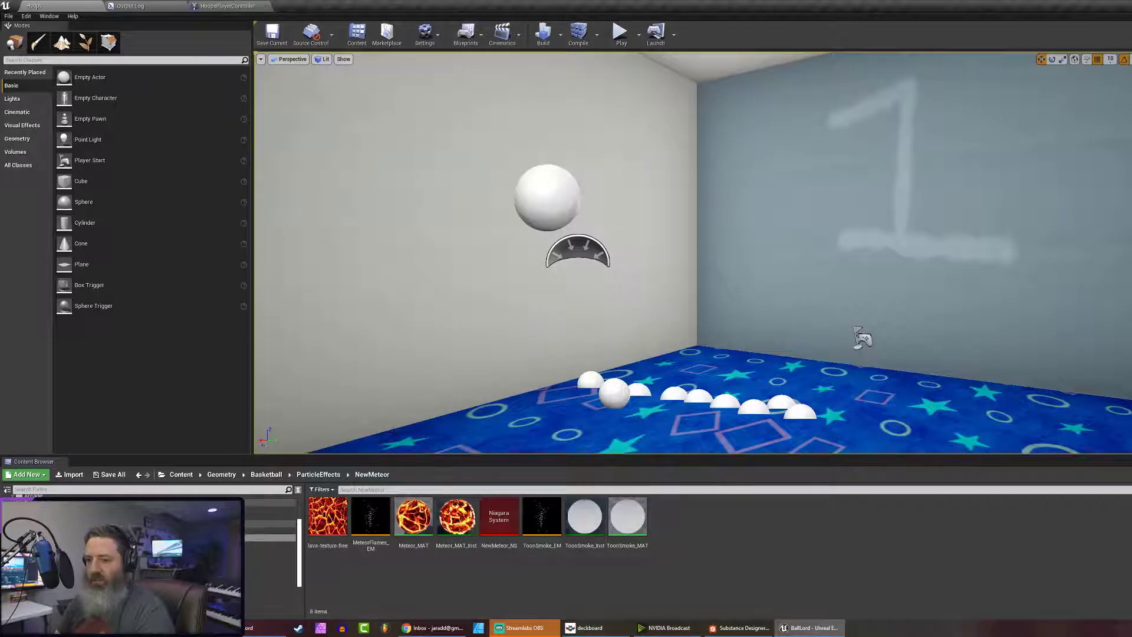
{"action": "double_click", "coordinate": [500, 519]}
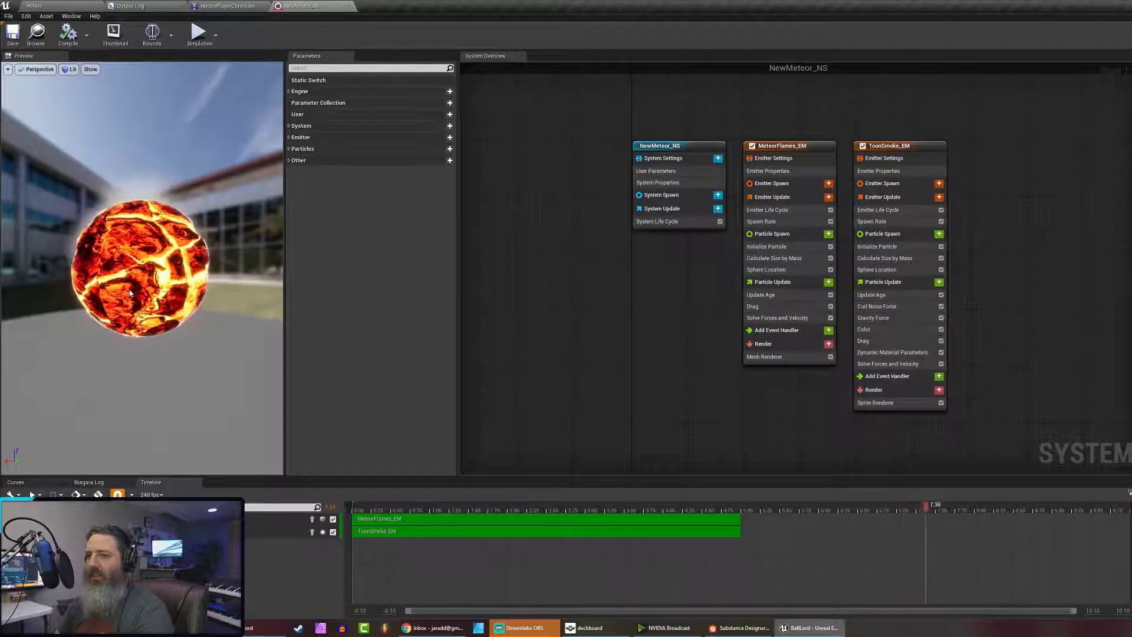
{"action": "left_click_drag", "start_coordinate": [131, 293], "coordinate": [174, 276]}
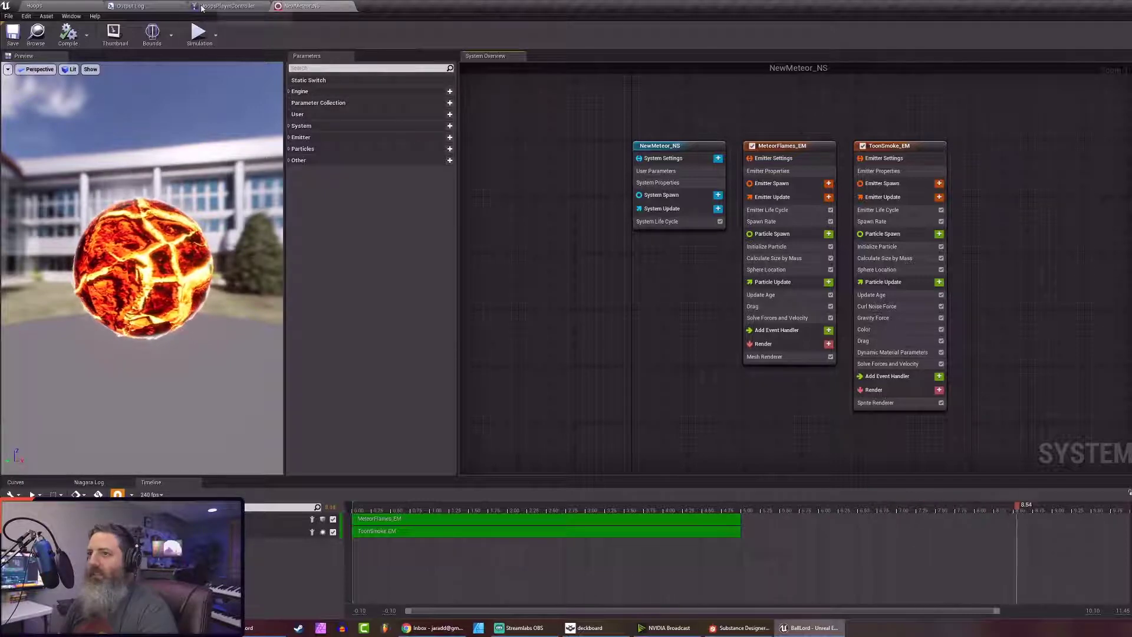
Create a new Niagara emitter in the NewMeteor folder of the Hoops project, based on the Fountain template
{"action": "left_click", "coordinate": [224, 7]}
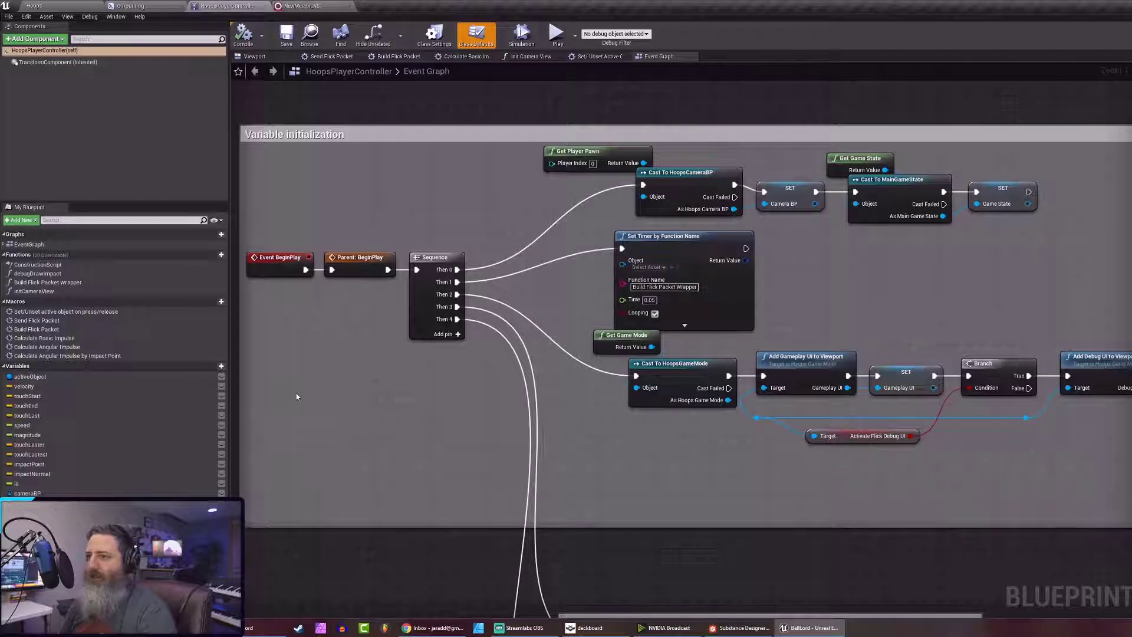
{"action": "left_click", "coordinate": [129, 6]}
{"action": "left_click", "coordinate": [23, 8]}
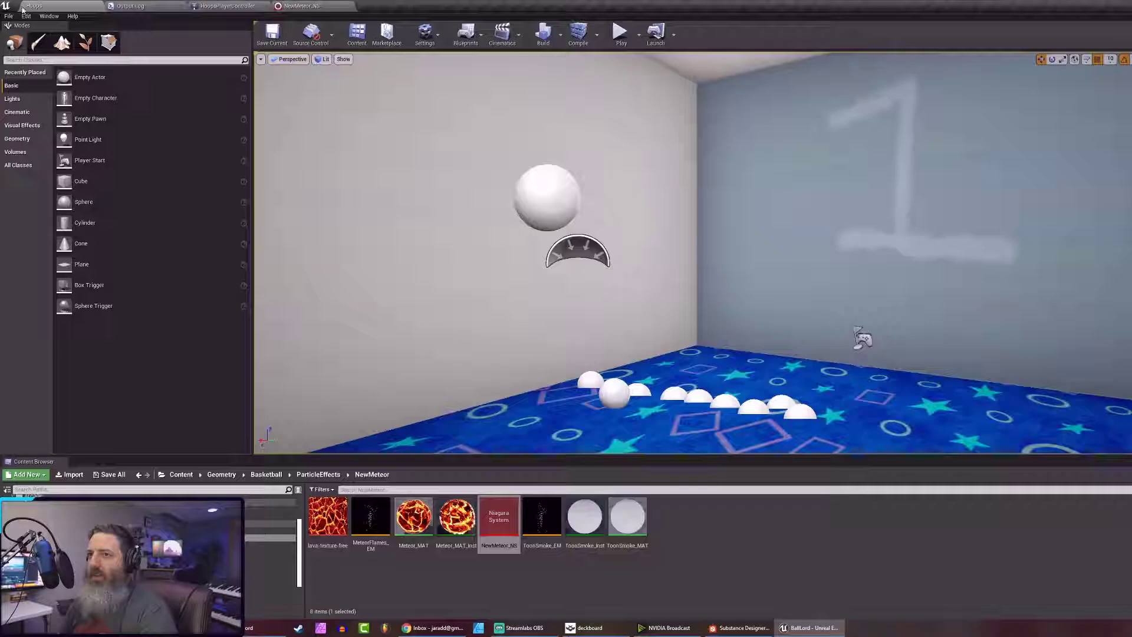
{"action": "left_click", "coordinate": [672, 545]}
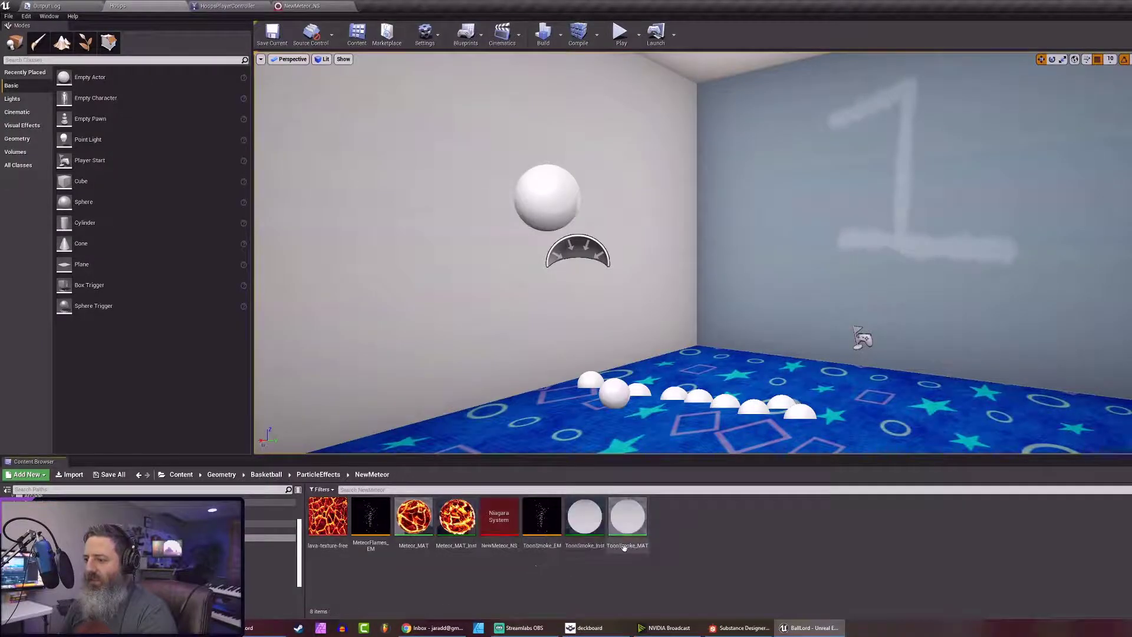
{"action": "right_click", "coordinate": [686, 522]}
{"action": "mouse_move", "coordinate": [766, 454]}
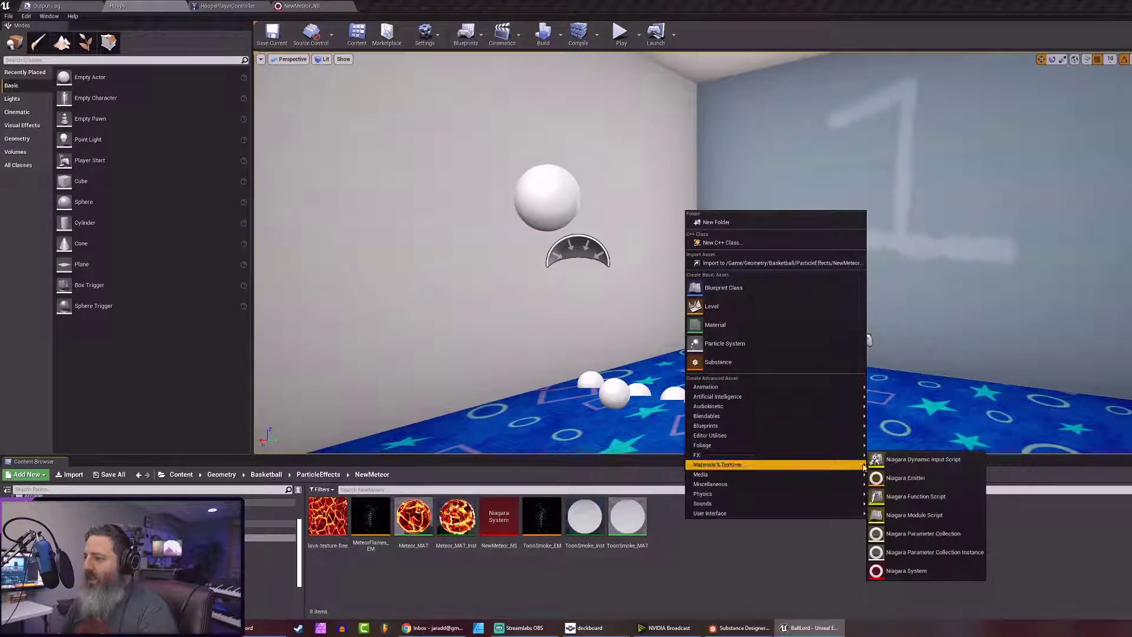
{"action": "left_click", "coordinate": [902, 477]}
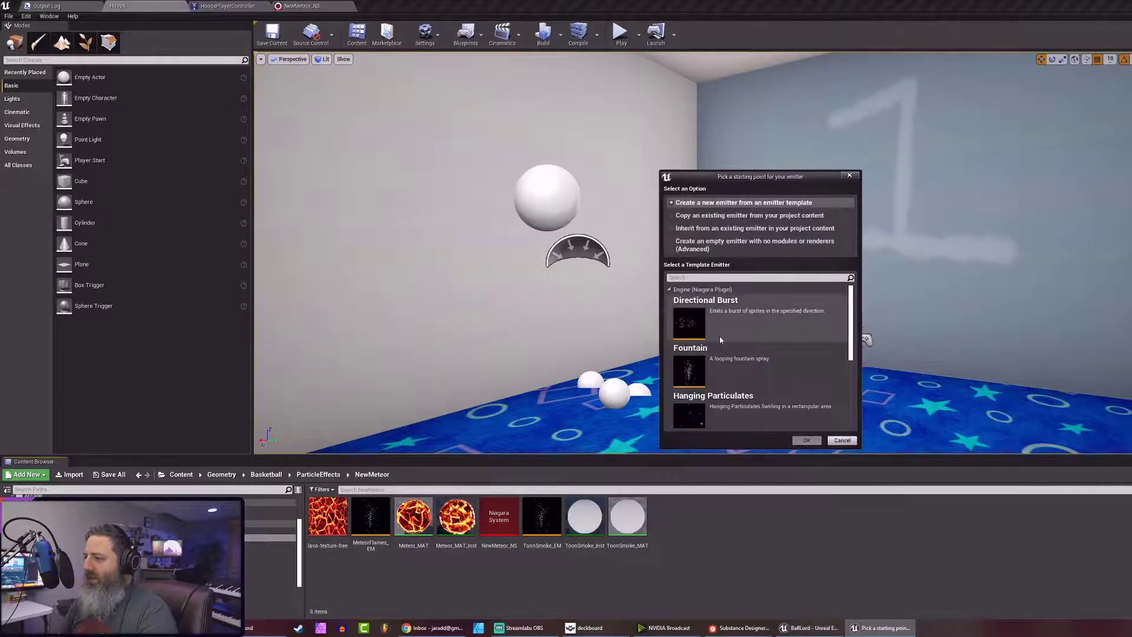
{"action": "scroll", "coordinate": [722, 333], "scroll_direction": "down", "scroll_amount": 1}
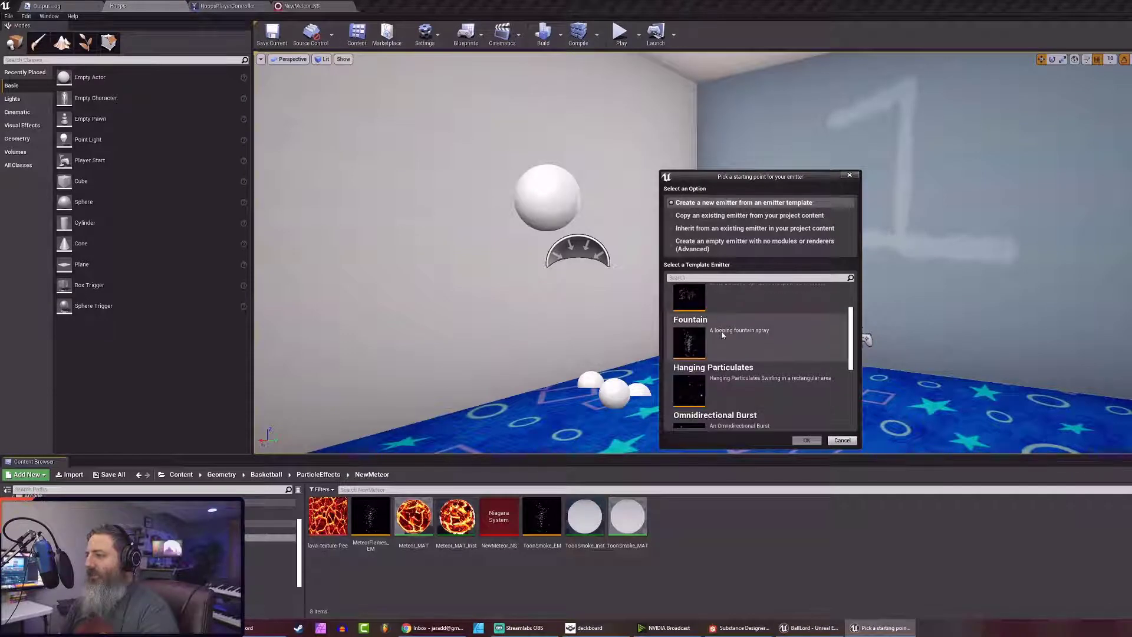
{"action": "scroll", "coordinate": [722, 334], "scroll_direction": "down", "scroll_amount": 5}
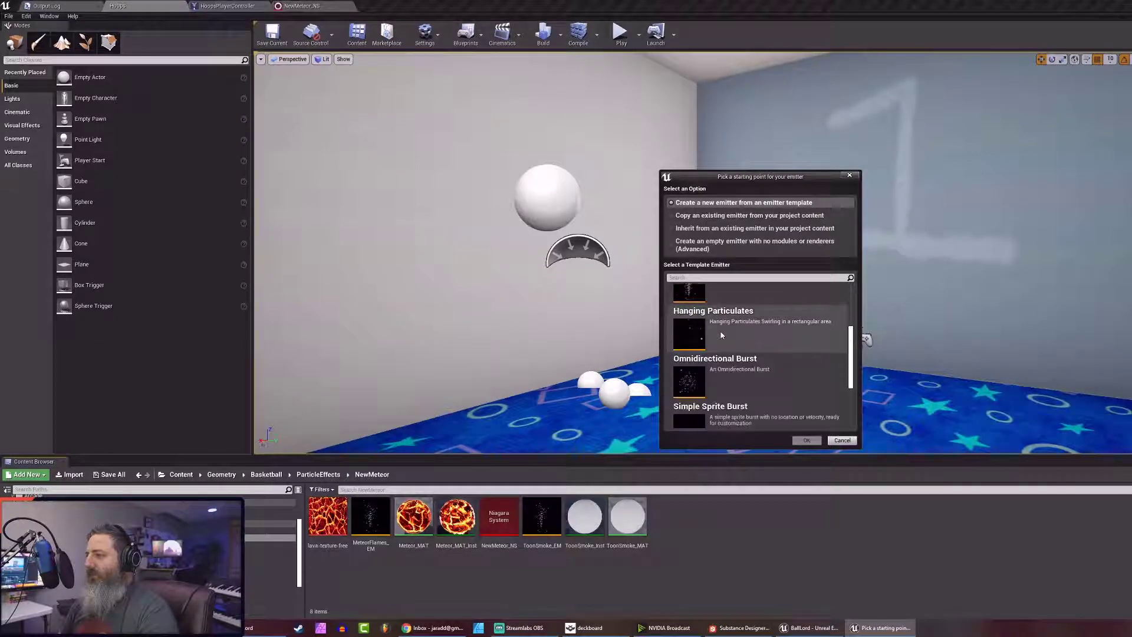
{"action": "scroll", "coordinate": [721, 334], "scroll_direction": "down", "scroll_amount": 1}
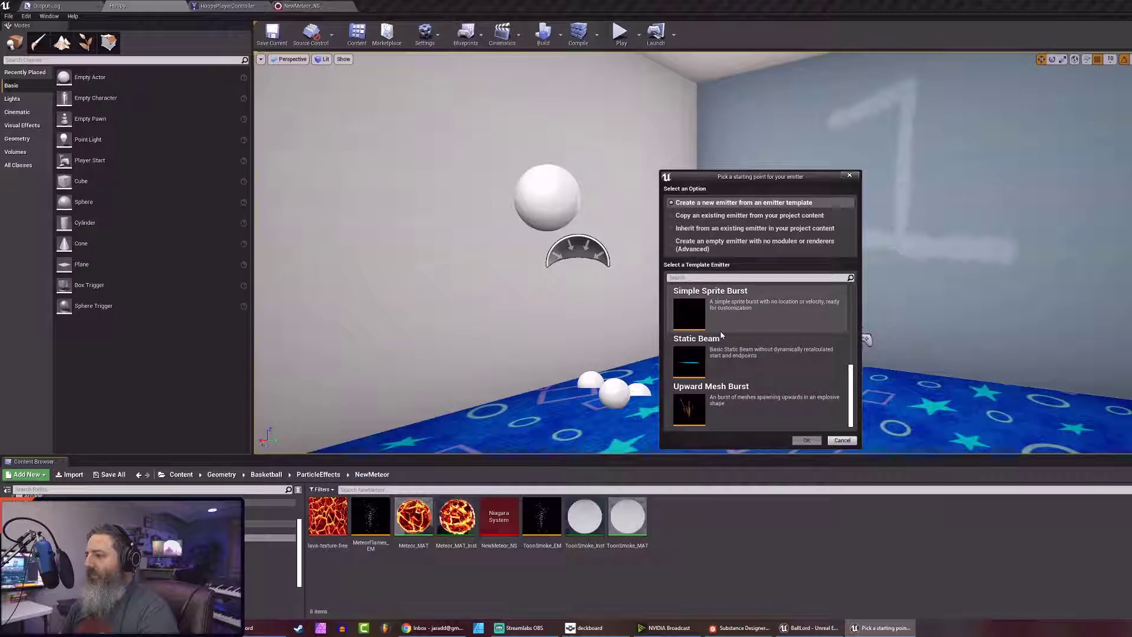
{"action": "scroll", "coordinate": [800, 393], "scroll_direction": "up", "scroll_amount": 2}
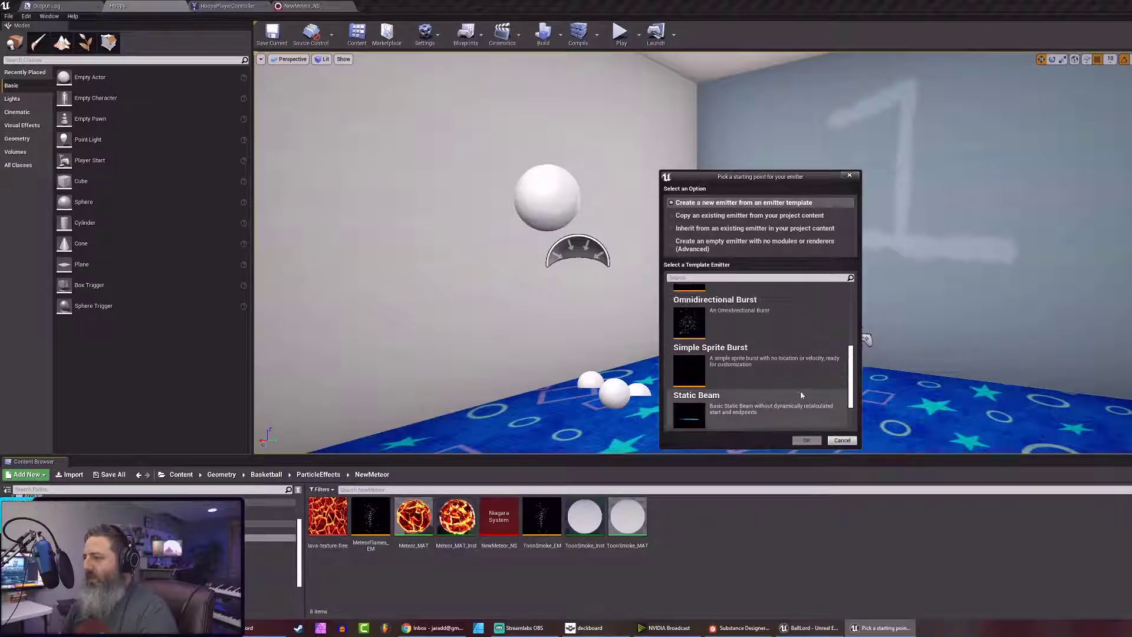
{"action": "scroll", "coordinate": [800, 395], "scroll_direction": "up", "scroll_amount": 6}
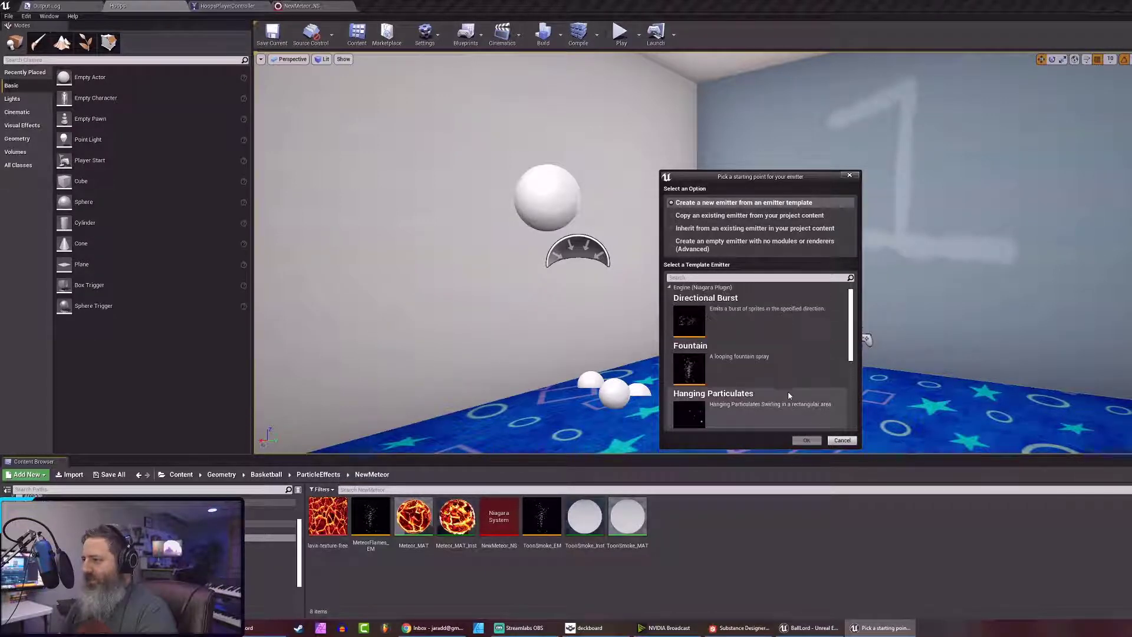
{"action": "left_click", "coordinate": [684, 372]}
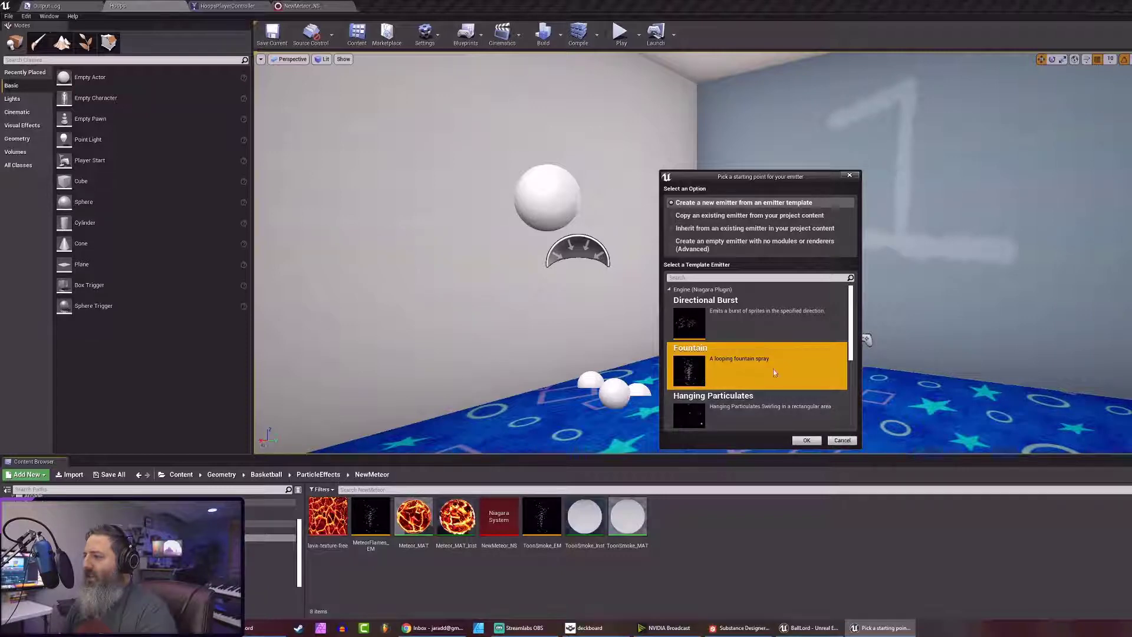
{"action": "scroll", "coordinate": [773, 369], "scroll_direction": "down", "scroll_amount": 2}
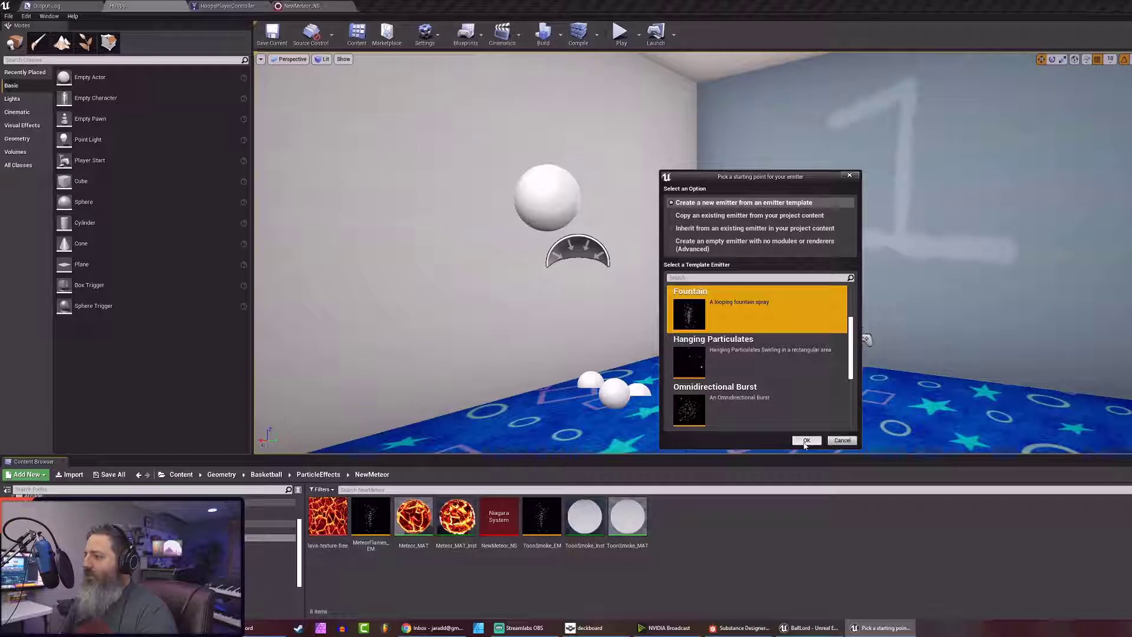
{"action": "left_click", "coordinate": [806, 441]}
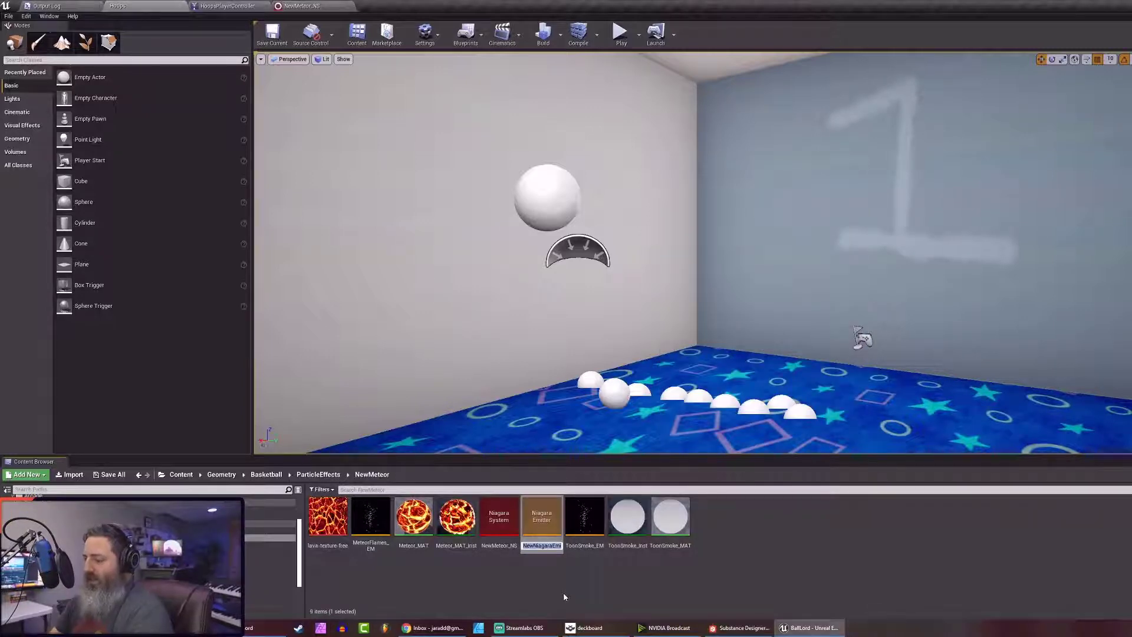
Name the new emitter FireRibbon_EM
{"action": "type", "text": "F"}
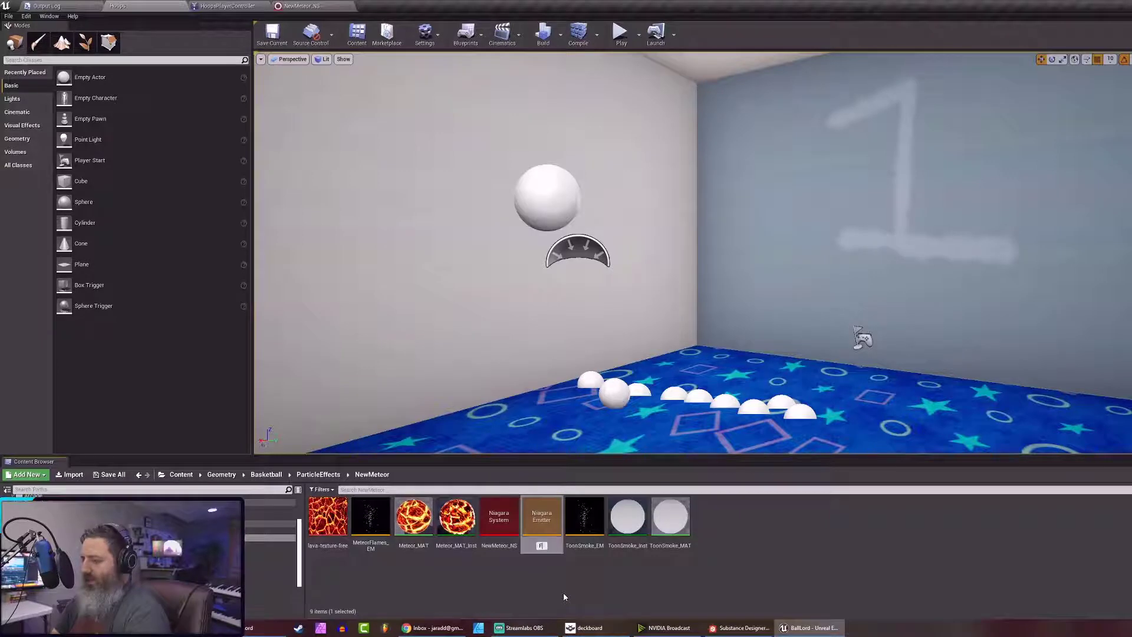
{"action": "type", "text": "ireRibbon"}
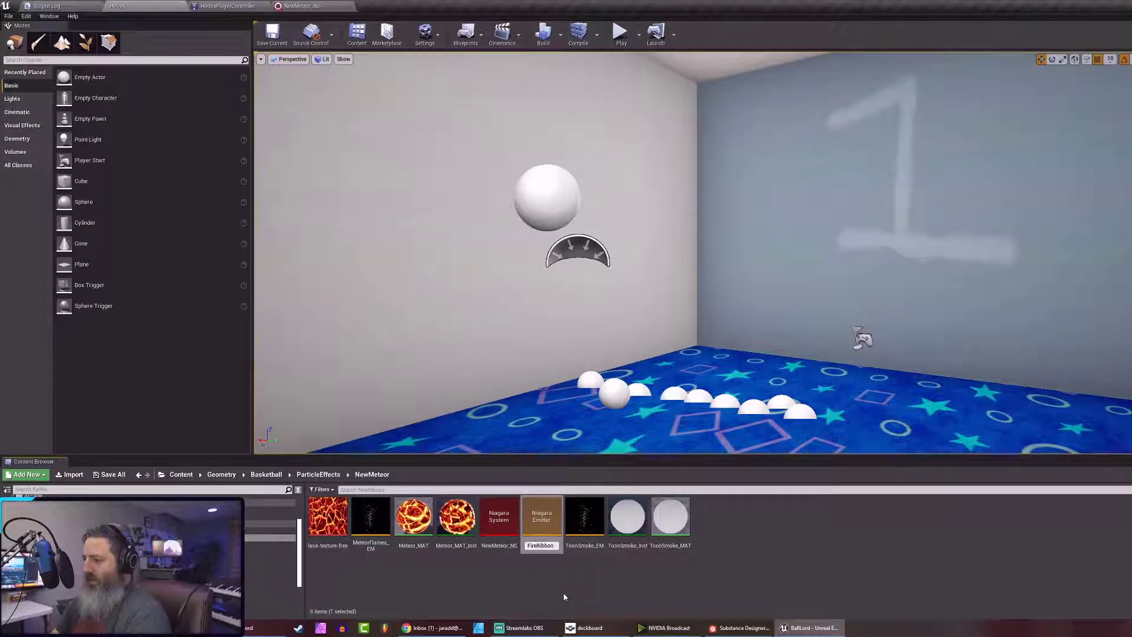
{"action": "type", "text": "_EM"}
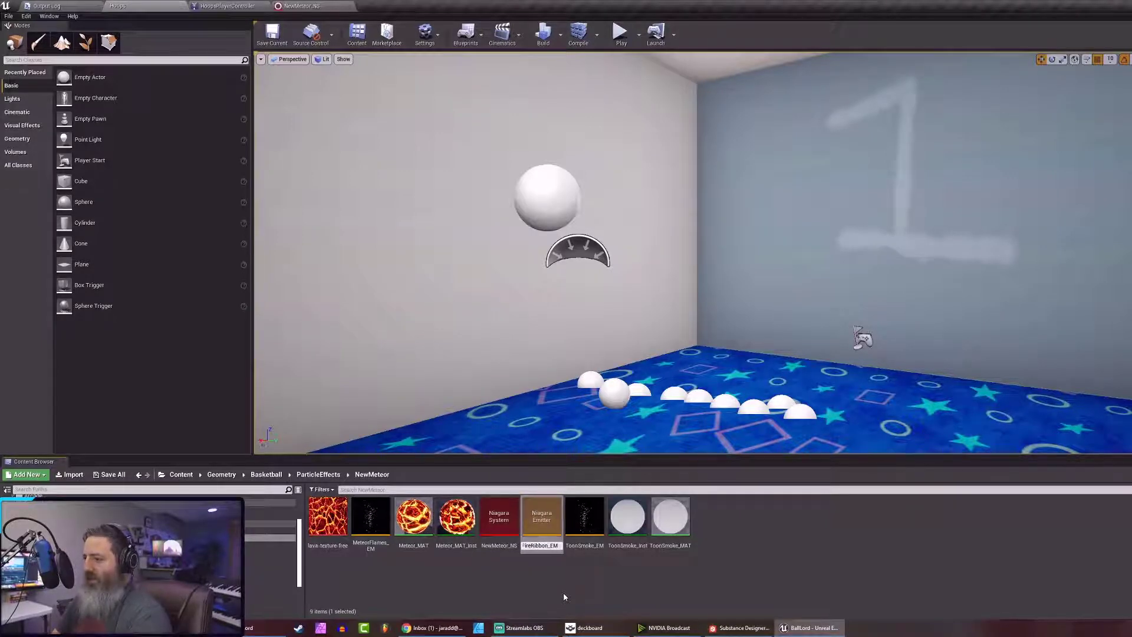
{"action": "key", "text": "Return"}
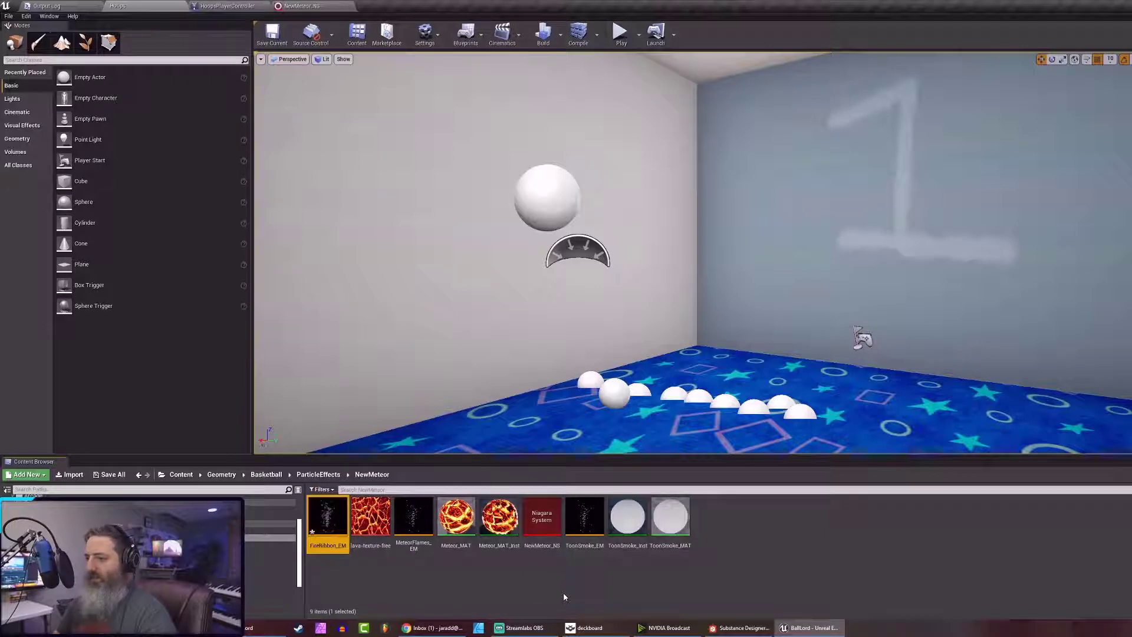
Open the FireRibbon_EM emitter and add it to the NewMeteor_NS system beside ToonSmoke_EM
{"action": "double_click", "coordinate": [328, 522]}
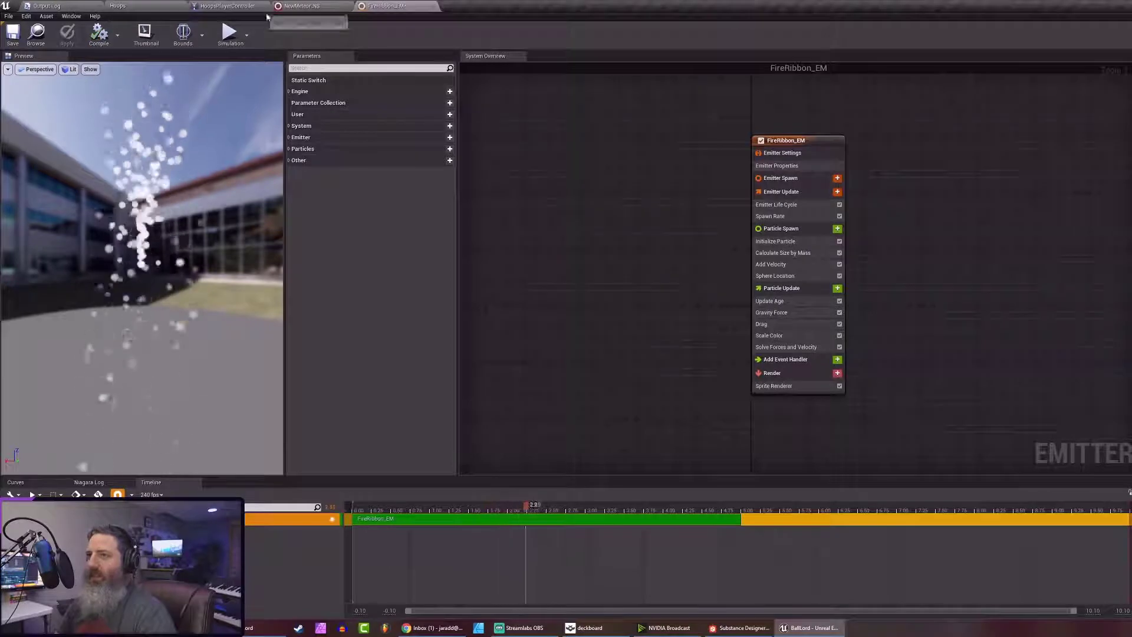
{"action": "left_click", "coordinate": [295, 6]}
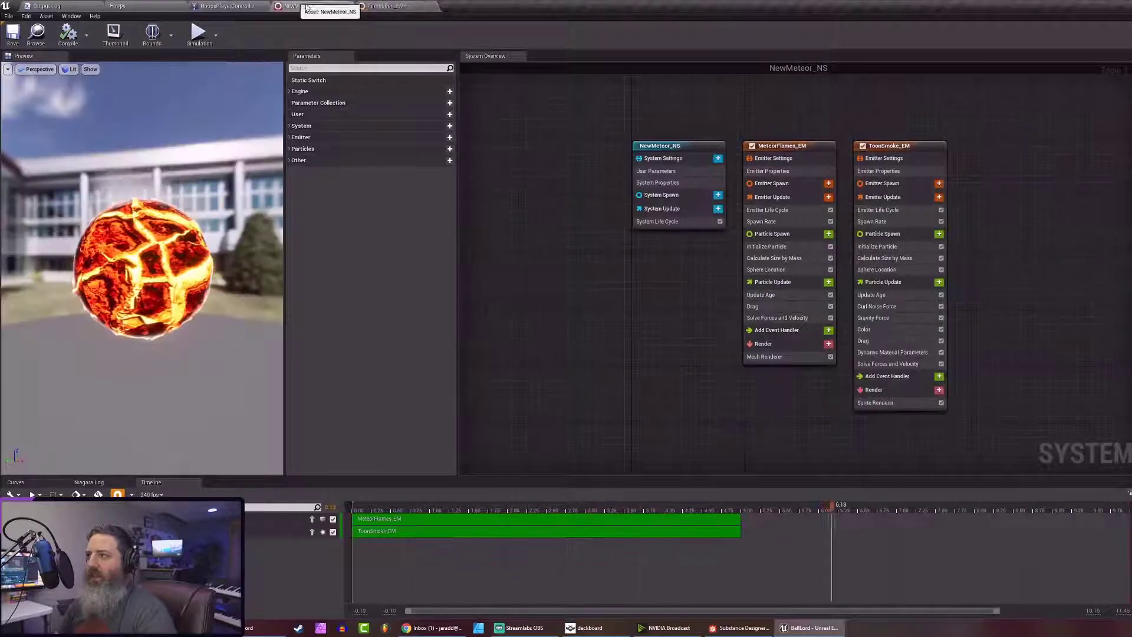
{"action": "right_click", "coordinate": [1007, 145]}
{"action": "mouse_move", "coordinate": [1014, 159]}
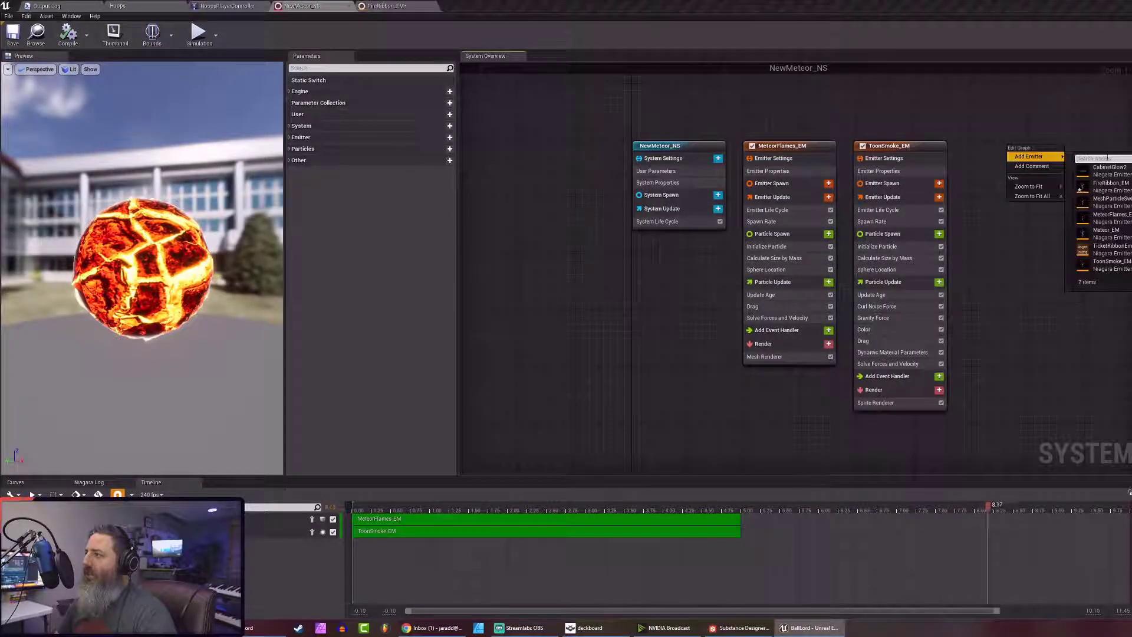
{"action": "left_click", "coordinate": [1126, 190]}
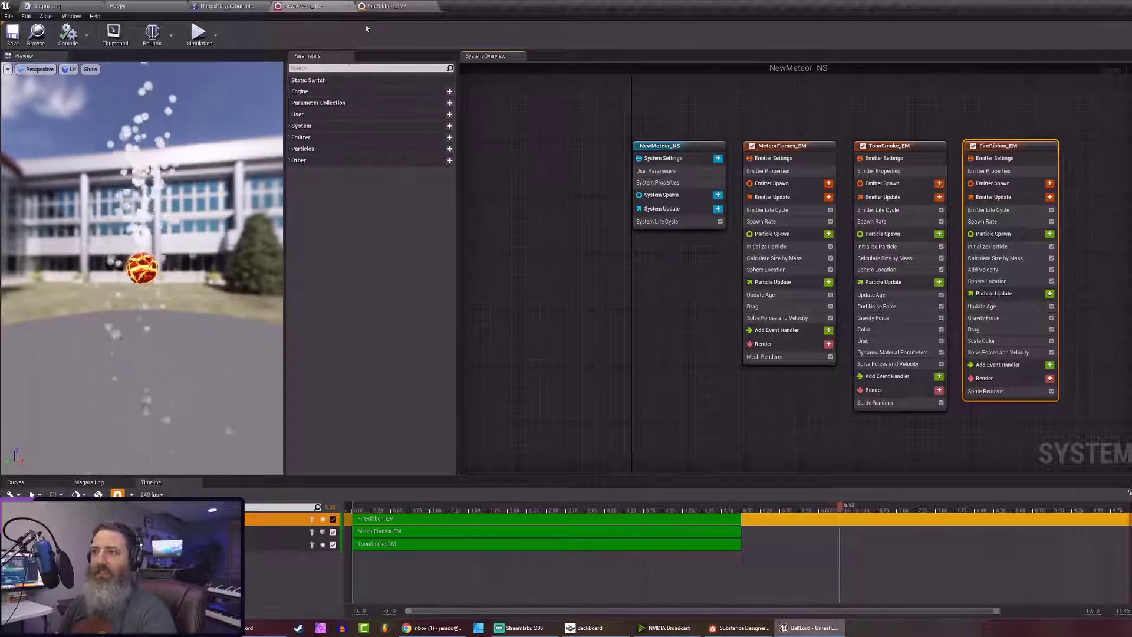
Replace the Sprite Renderer in the FireRibbon_EM emitter with a Ribbon Renderer
{"action": "left_click", "coordinate": [386, 6]}
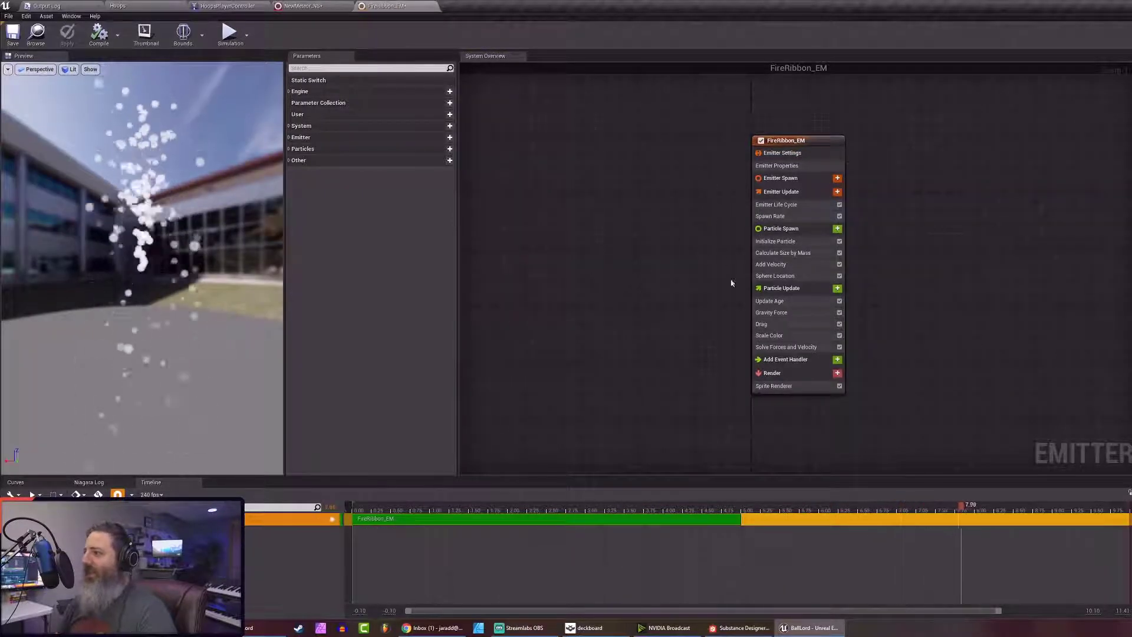
{"action": "right_click_drag", "start_coordinate": [698, 225], "coordinate": [583, 206]}
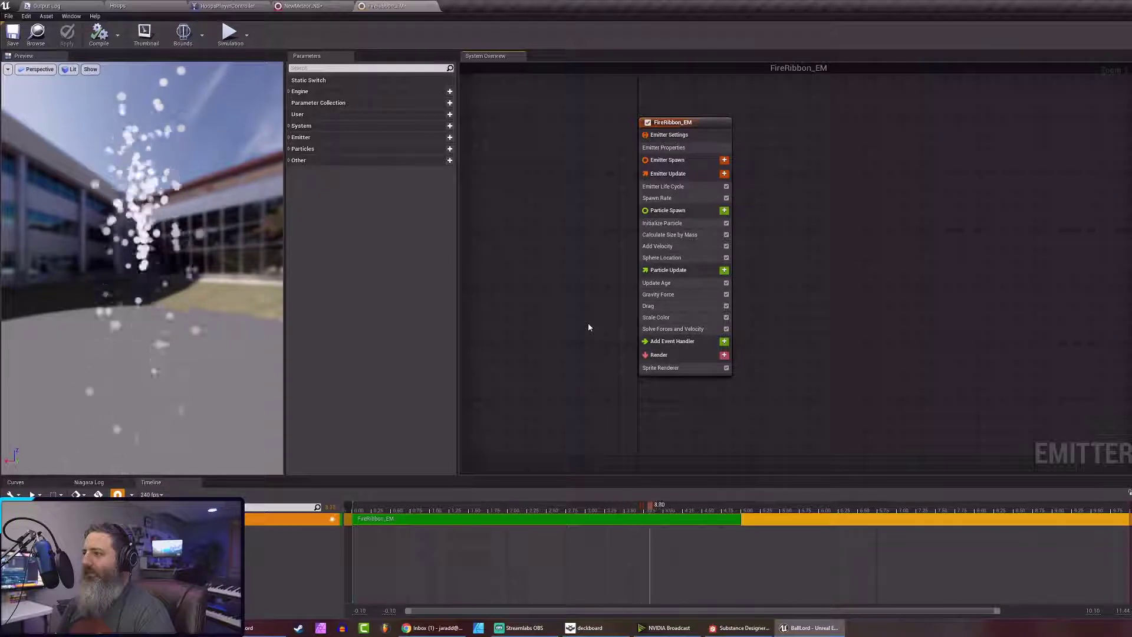
{"action": "left_click", "coordinate": [663, 367]}
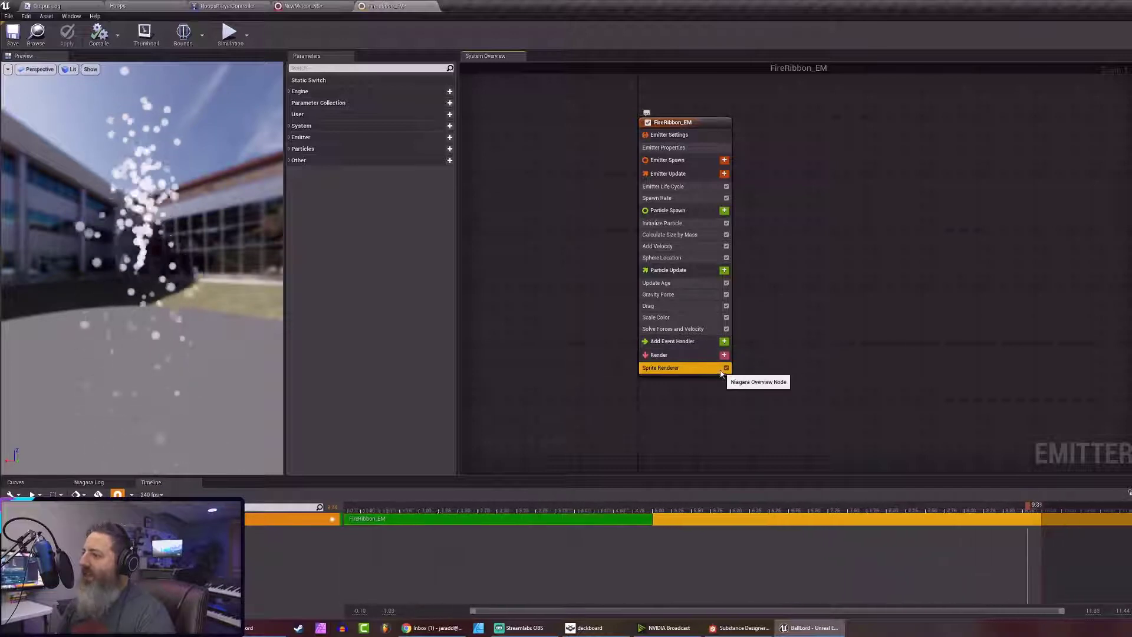
{"action": "key", "text": "Delete"}
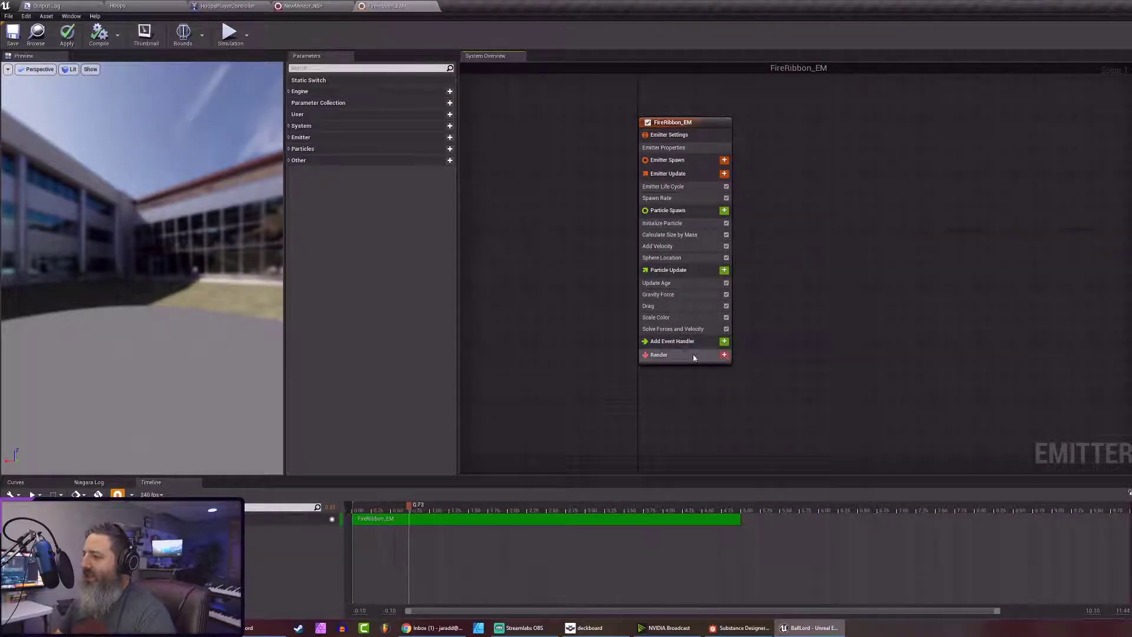
{"action": "left_click", "coordinate": [724, 354]}
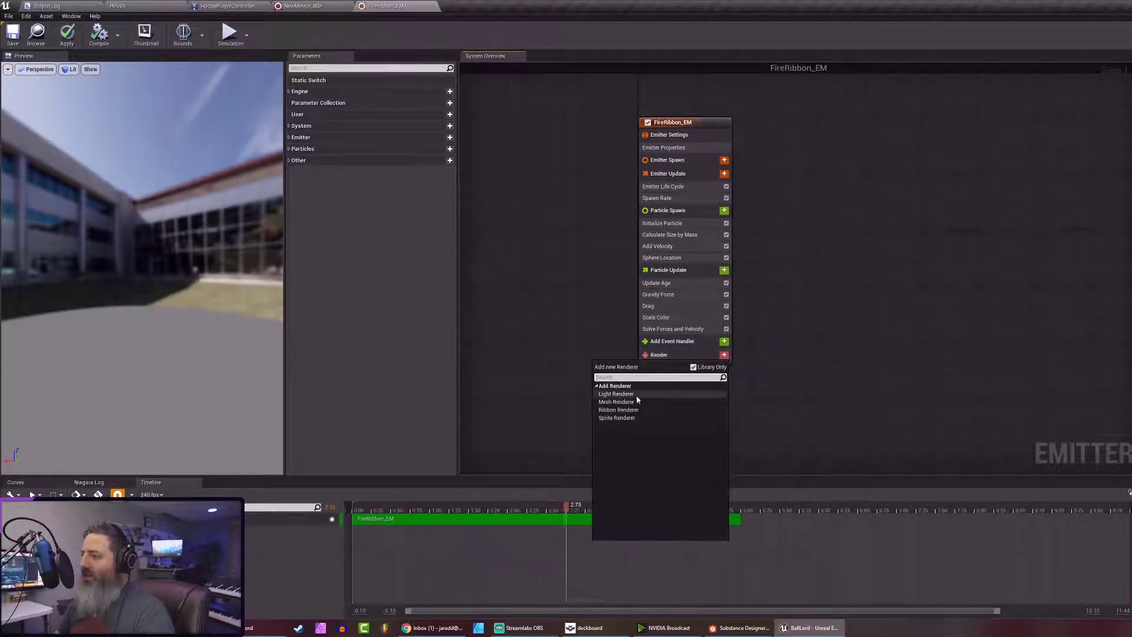
{"action": "left_click", "coordinate": [632, 409]}
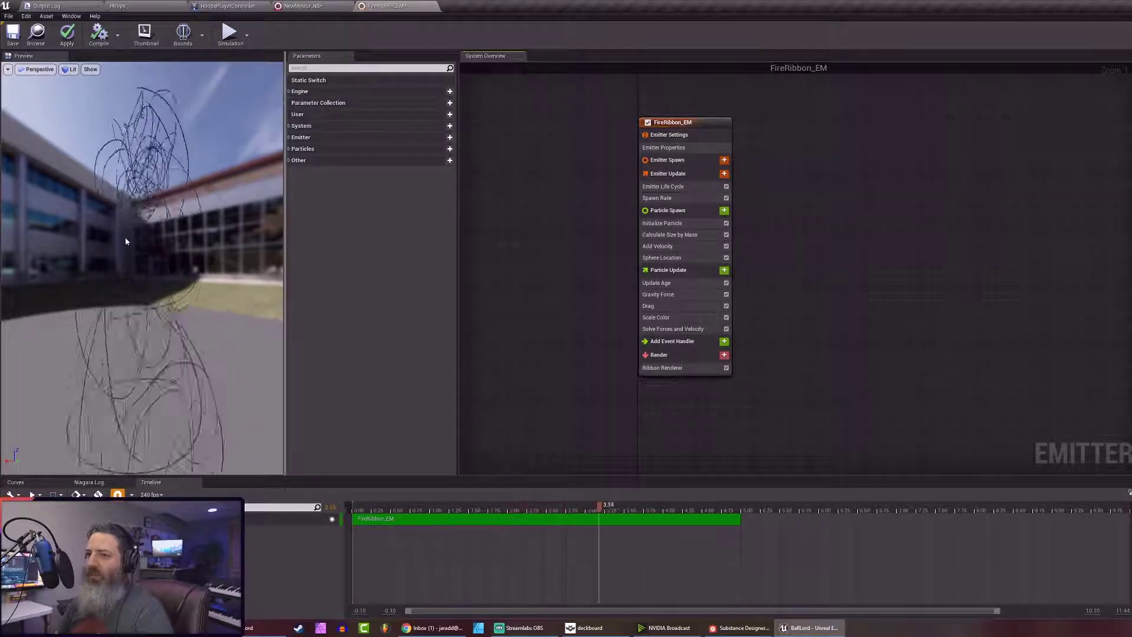
Delete the Gravity Force module from the FireRibbon_EM emitter's Particle Update stage and apply the changes
{"action": "left_click", "coordinate": [661, 368]}
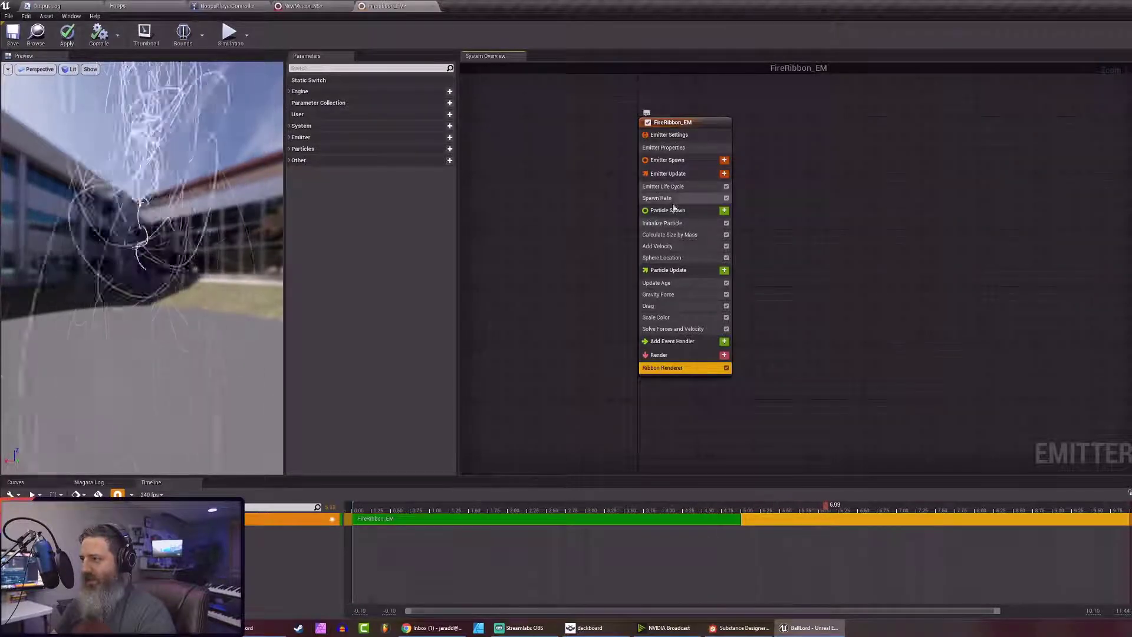
{"action": "left_click", "coordinate": [672, 245]}
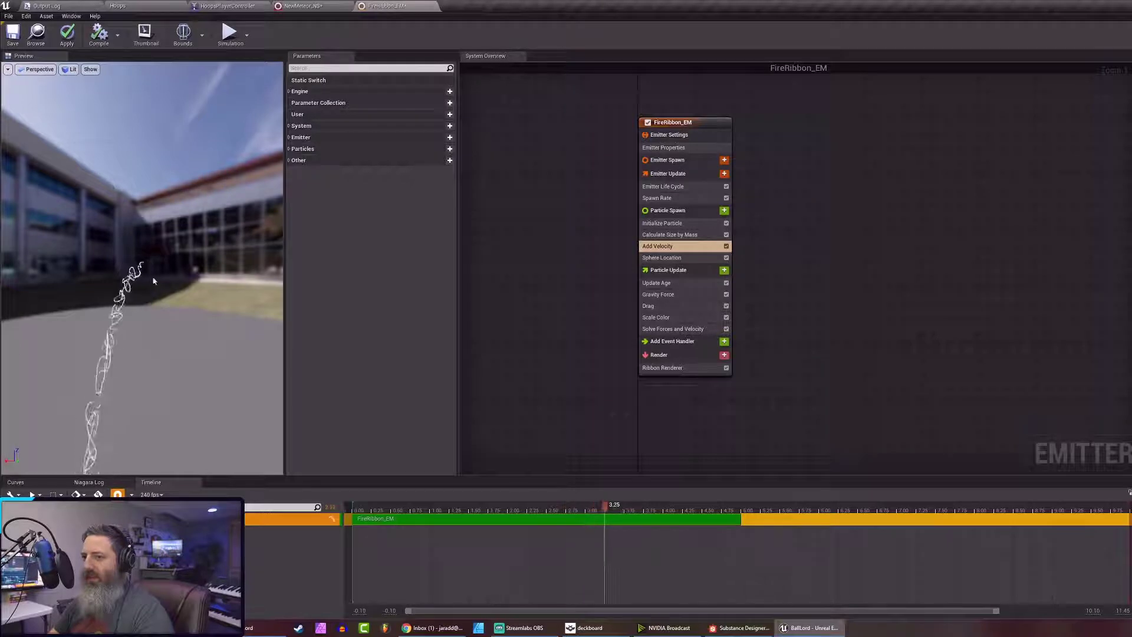
{"action": "left_click", "coordinate": [672, 296]}
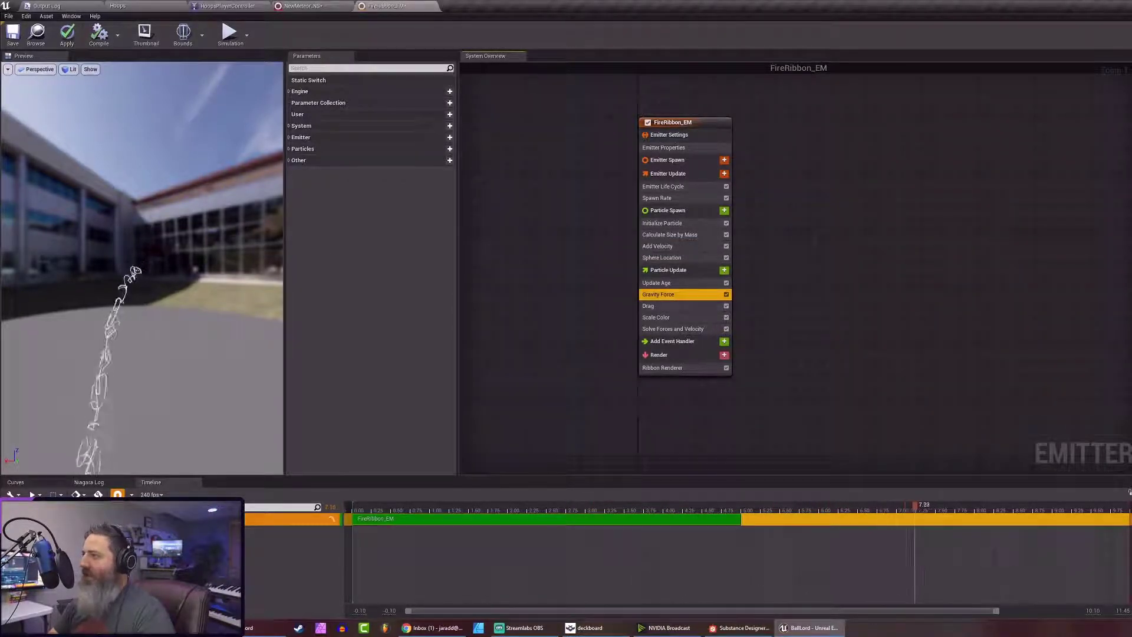
{"action": "key", "text": "Delete"}
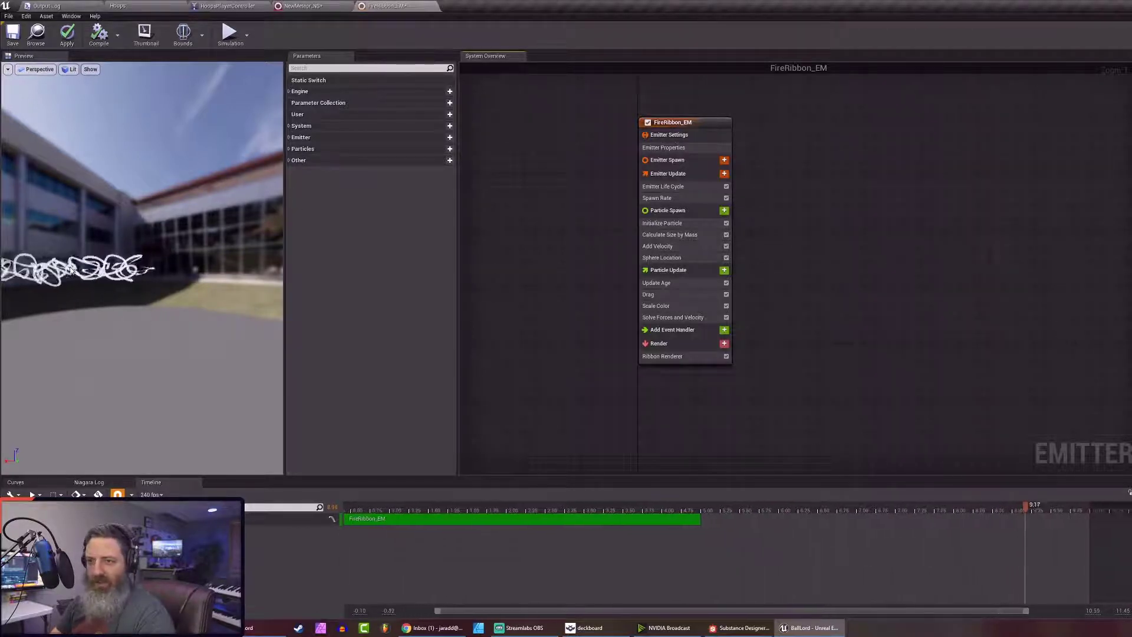
{"action": "mouse_move", "coordinate": [67, 308]}
{"action": "left_mouse_down"}
{"action": "mouse_move", "coordinate": [6, 308]}
{"action": "mouse_move", "coordinate": [56, 308]}
{"action": "left_mouse_up"}
{"action": "left_click", "coordinate": [69, 37]}
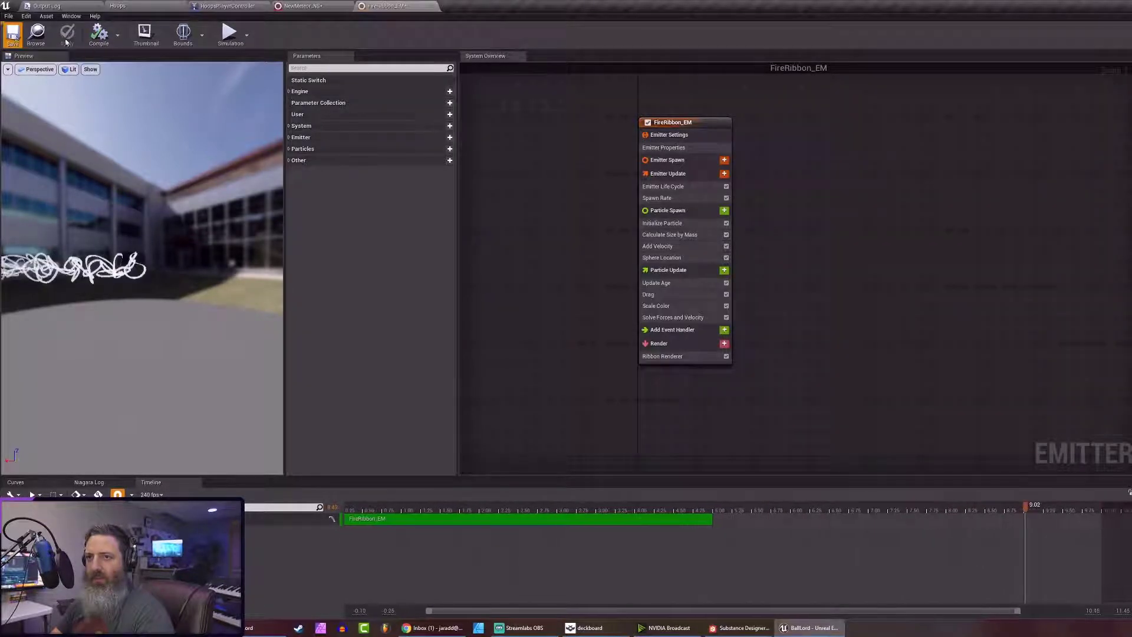
Check the ribbon trail in the NewMeteor_NS preview and disable the Add Velocity module in FireRibbon_EM
{"action": "left_click", "coordinate": [300, 6]}
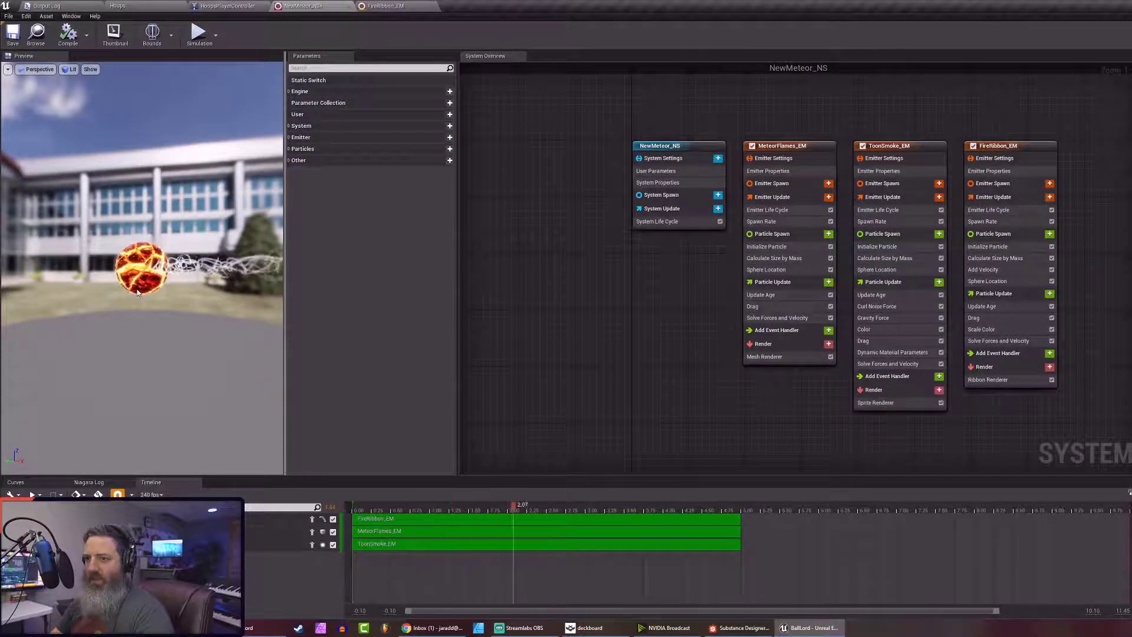
{"action": "left_click", "coordinate": [384, 7]}
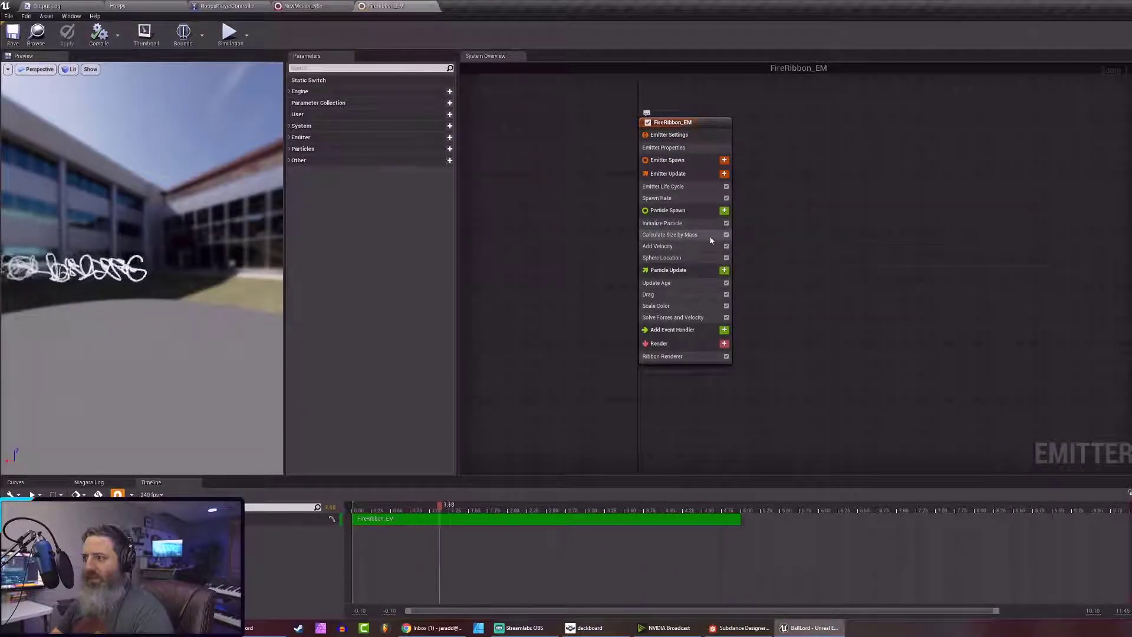
{"action": "left_click", "coordinate": [725, 247]}
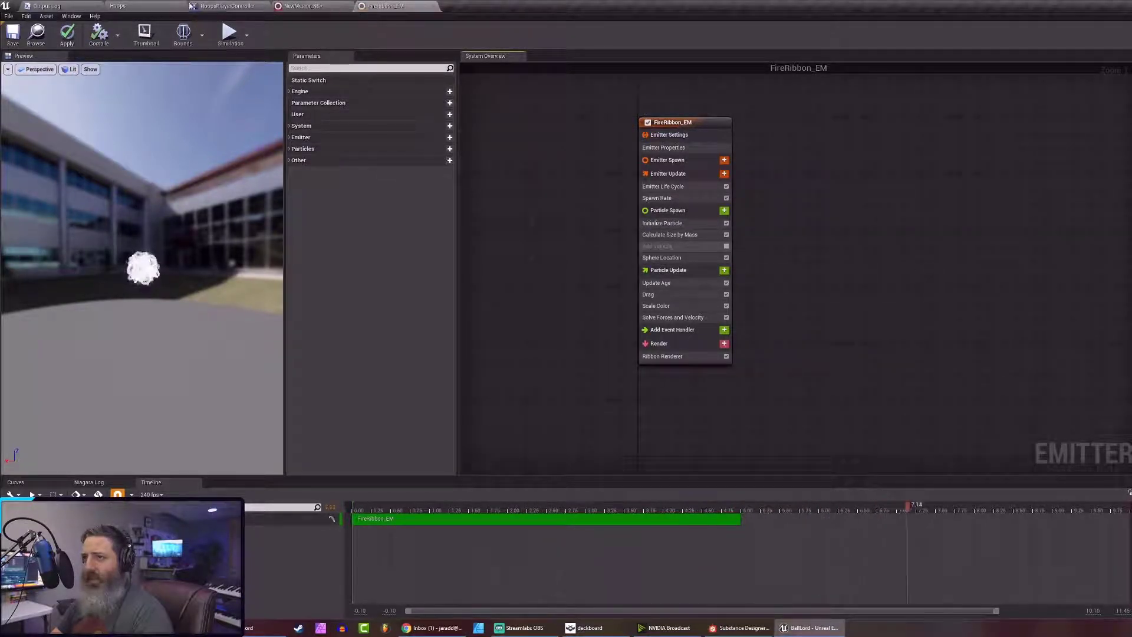
Test the NewMeteor_NS trail by moving a temporary instance of it around the Hoops level
{"action": "left_click", "coordinate": [140, 7]}
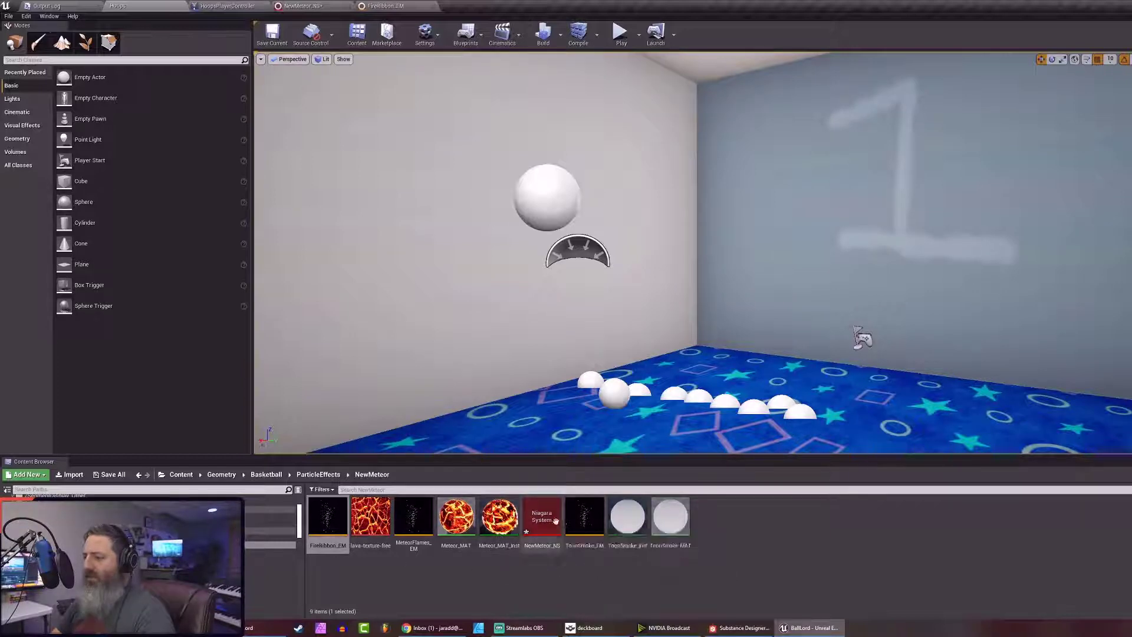
{"action": "left_click_drag", "start_coordinate": [542, 517], "coordinate": [764, 271]}
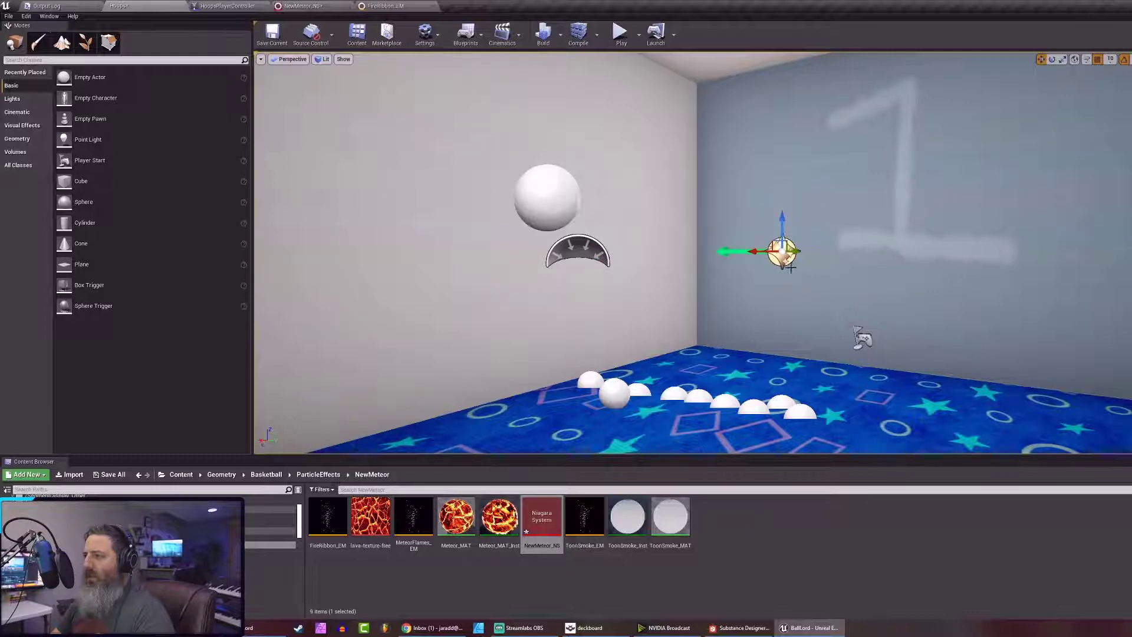
{"action": "scroll", "coordinate": [791, 267], "scroll_direction": "up", "scroll_amount": 3}
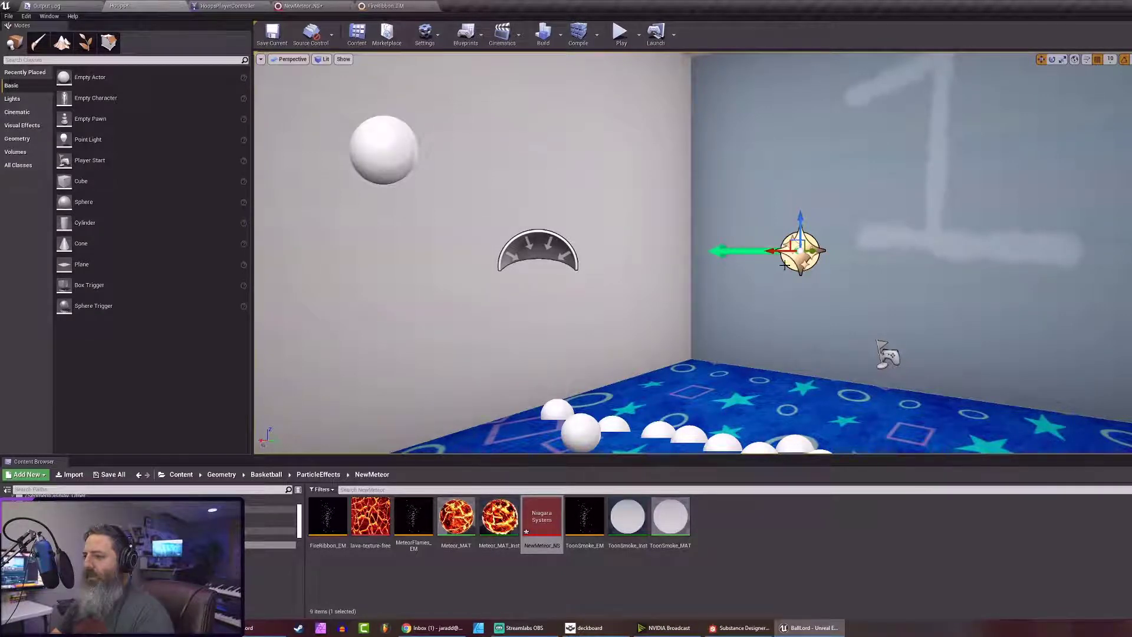
{"action": "scroll", "coordinate": [831, 328], "scroll_direction": "up", "scroll_amount": 2}
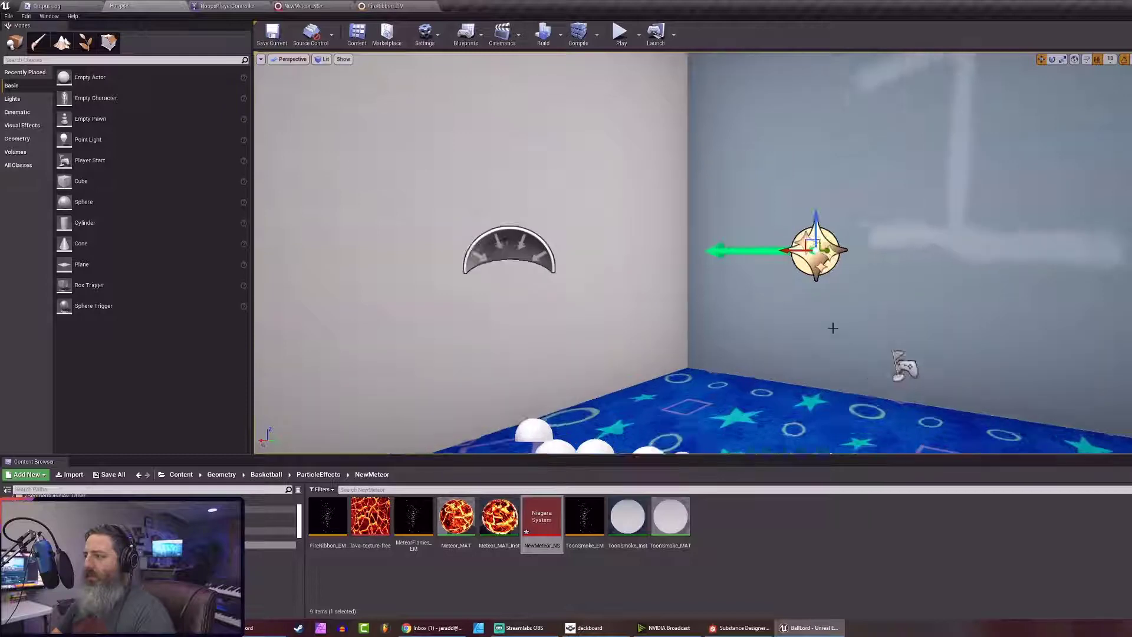
{"action": "scroll", "coordinate": [832, 328], "scroll_direction": "down", "scroll_amount": 2}
{"action": "left_click_drag", "start_coordinate": [787, 251], "coordinate": [779, 284]}
{"action": "left_click_drag", "start_coordinate": [791, 223], "coordinate": [570, 190]}
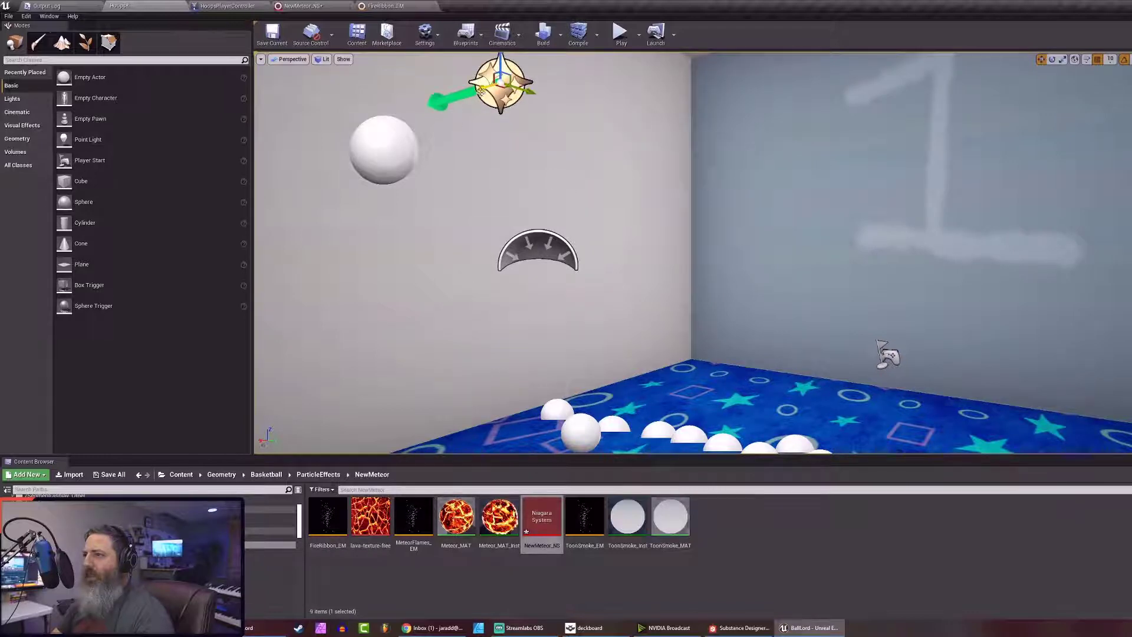
{"action": "left_click_drag", "start_coordinate": [481, 92], "coordinate": [649, 220]}
{"action": "scroll", "coordinate": [597, 82], "scroll_direction": "down", "scroll_amount": 3}
{"action": "key", "text": "f"}
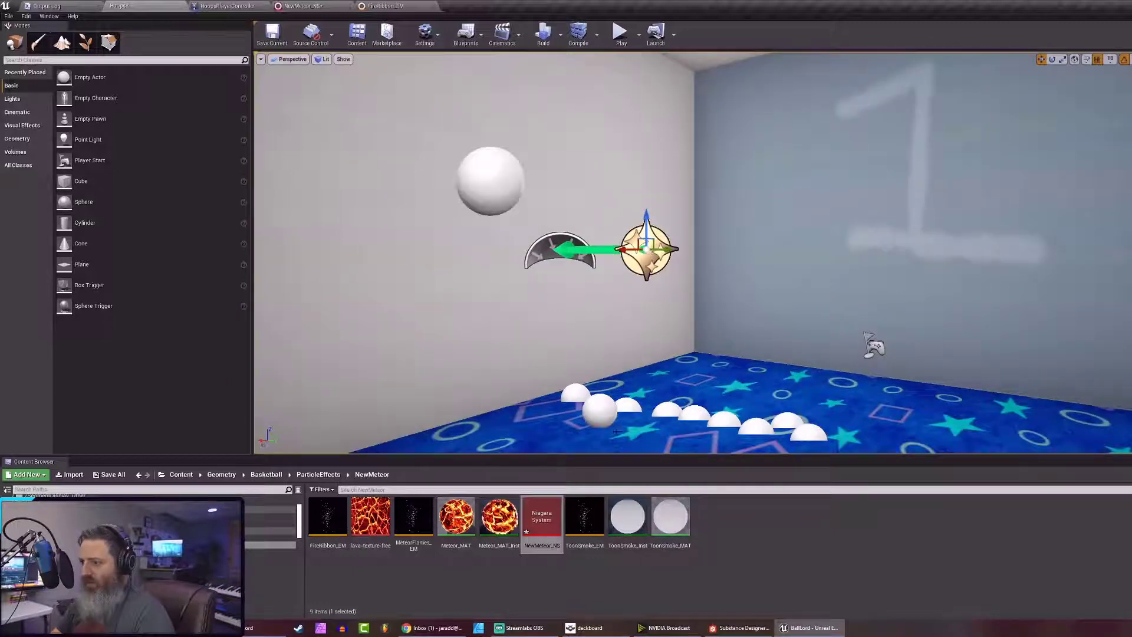
{"action": "key", "text": "Delete"}
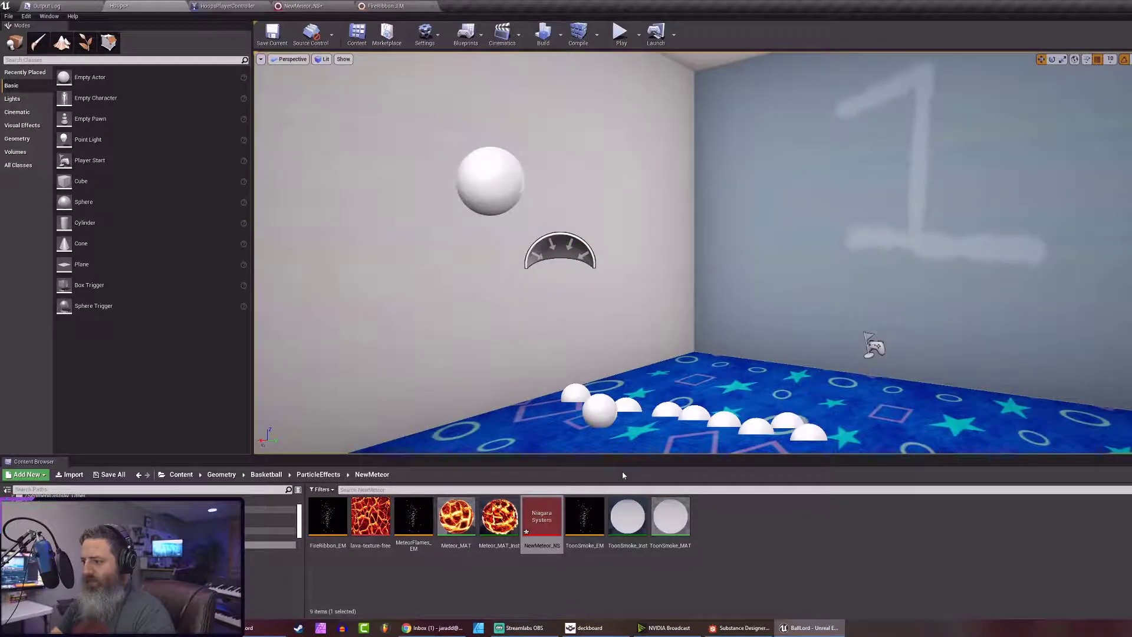
Open the NewMeteor_NS system and disable its FireRibbon_EM emitter
{"action": "double_click", "coordinate": [552, 526]}
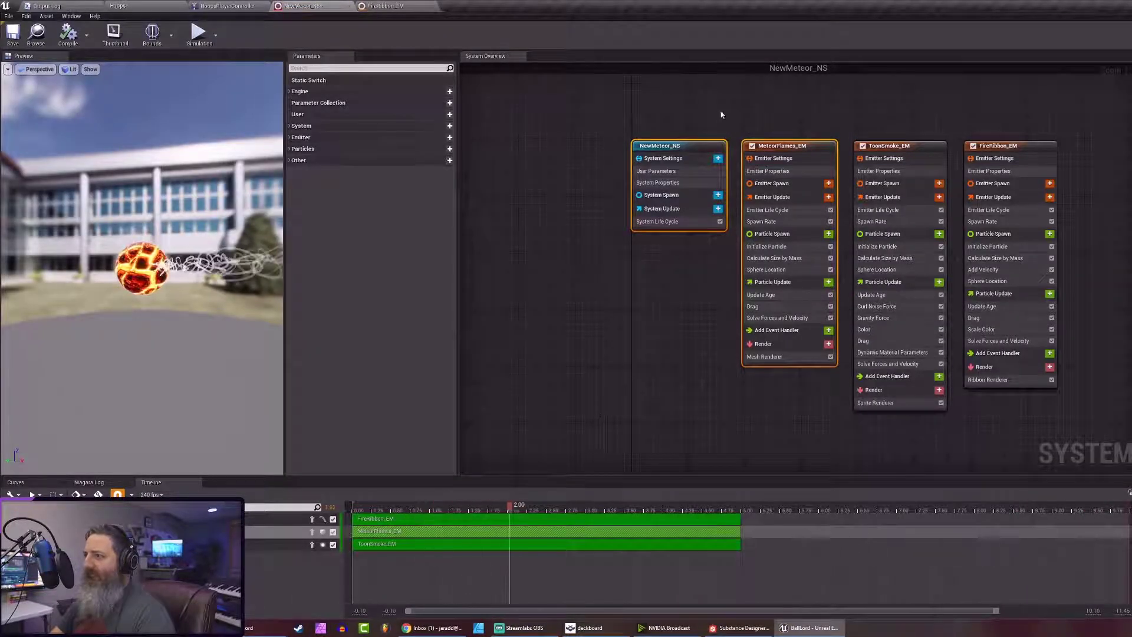
{"action": "left_click", "coordinate": [685, 146]}
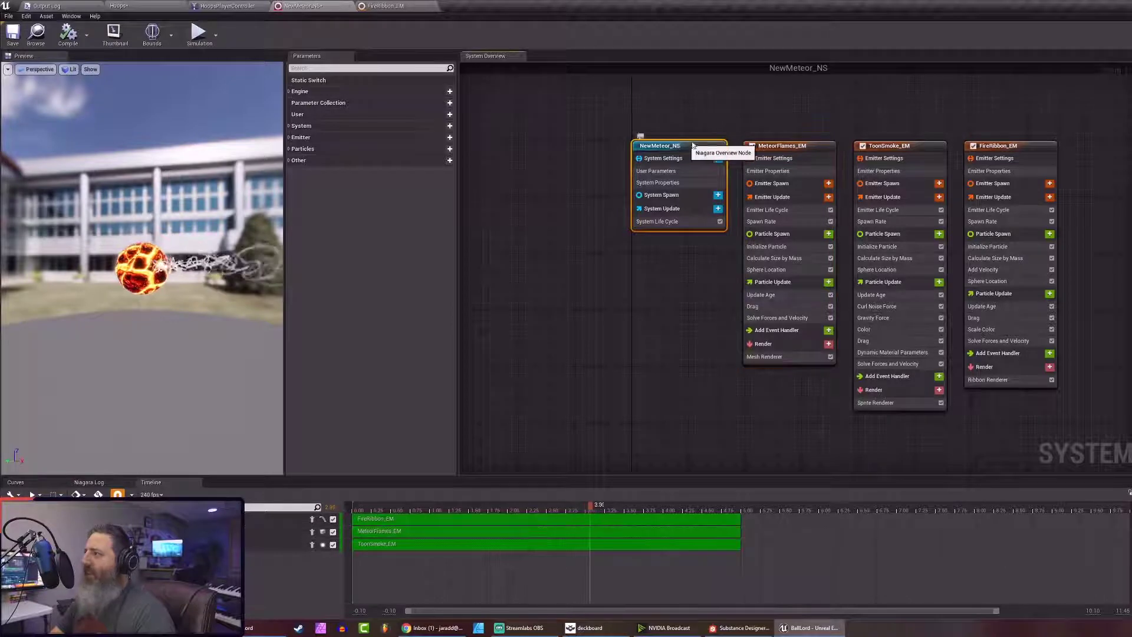
{"action": "left_click", "coordinate": [778, 148]}
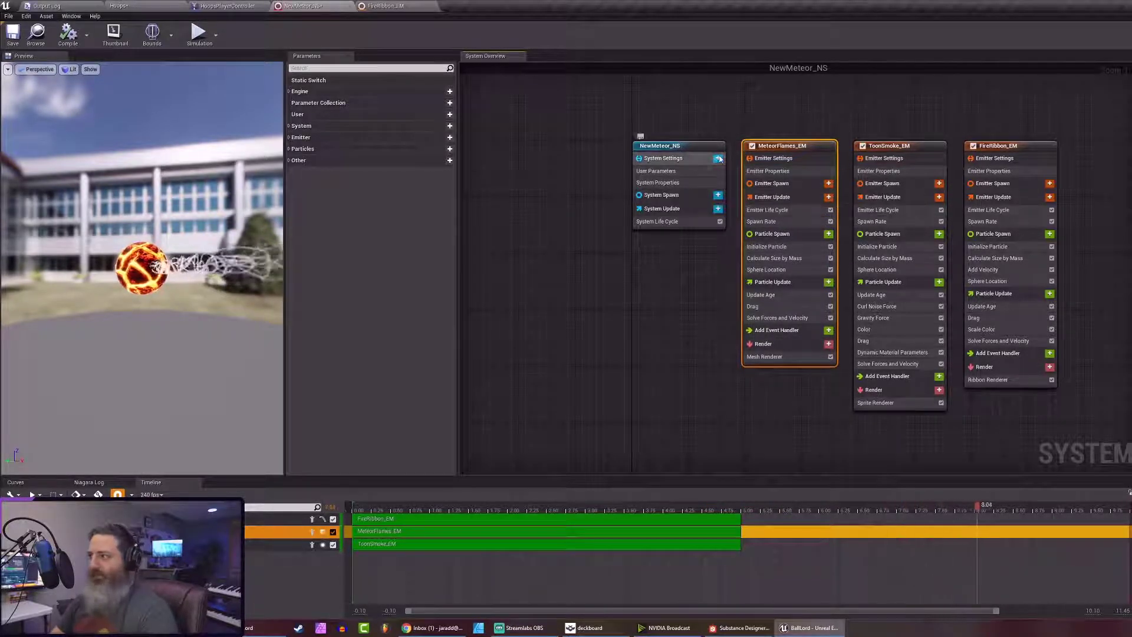
{"action": "left_click", "coordinate": [973, 145]}
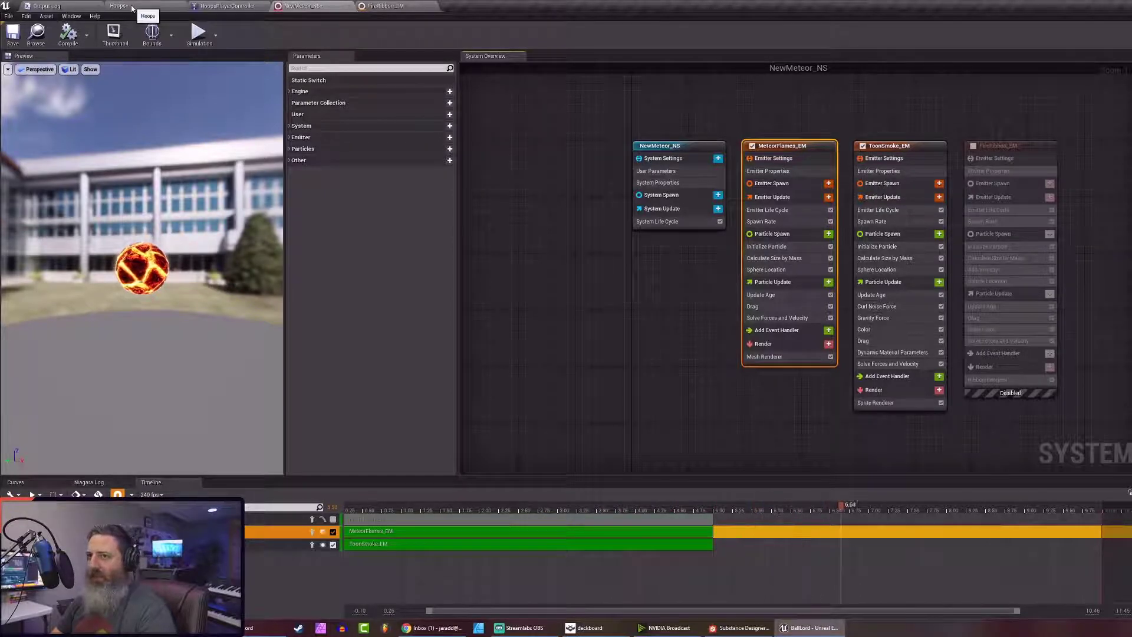
Play the game from HoopsPlayerController and throw meteor basketballs to examine their trail, then end the preview
{"action": "left_click", "coordinate": [221, 6]}
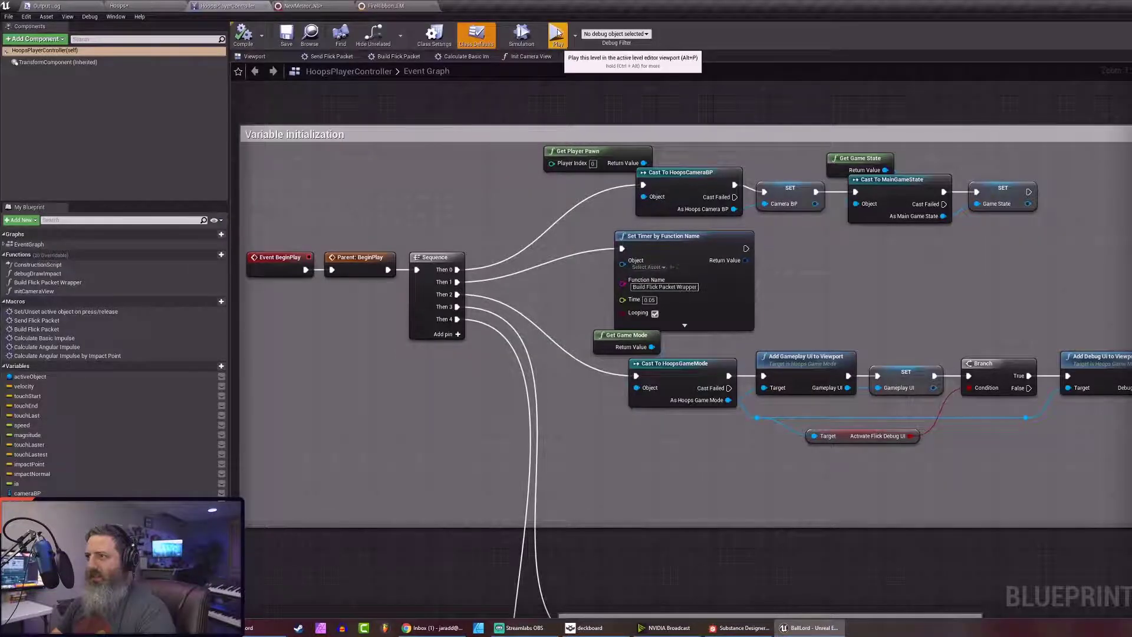
{"action": "left_click", "coordinate": [557, 33]}
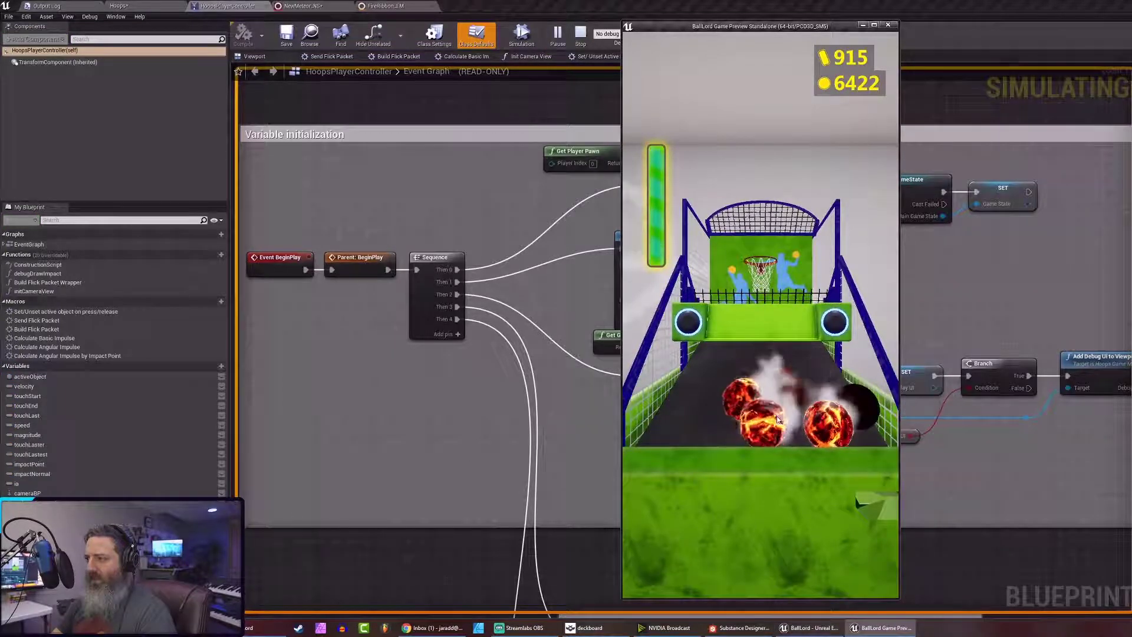
{"action": "left_click_drag", "start_coordinate": [775, 439], "coordinate": [763, 283]}
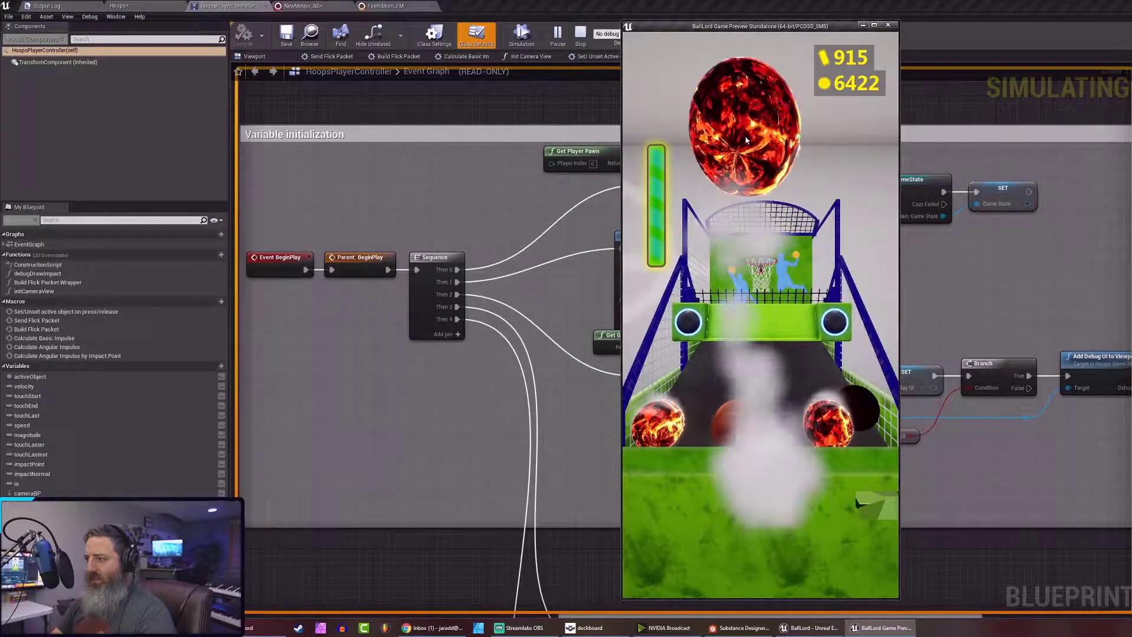
{"action": "mouse_move", "coordinate": [745, 510]}
{"action": "left_mouse_down"}
{"action": "mouse_move", "coordinate": [797, 444]}
{"action": "mouse_move", "coordinate": [787, 389]}
{"action": "mouse_move", "coordinate": [797, 186]}
{"action": "mouse_move", "coordinate": [724, 348]}
{"action": "mouse_move", "coordinate": [719, 493]}
{"action": "mouse_move", "coordinate": [764, 294]}
{"action": "left_mouse_up"}
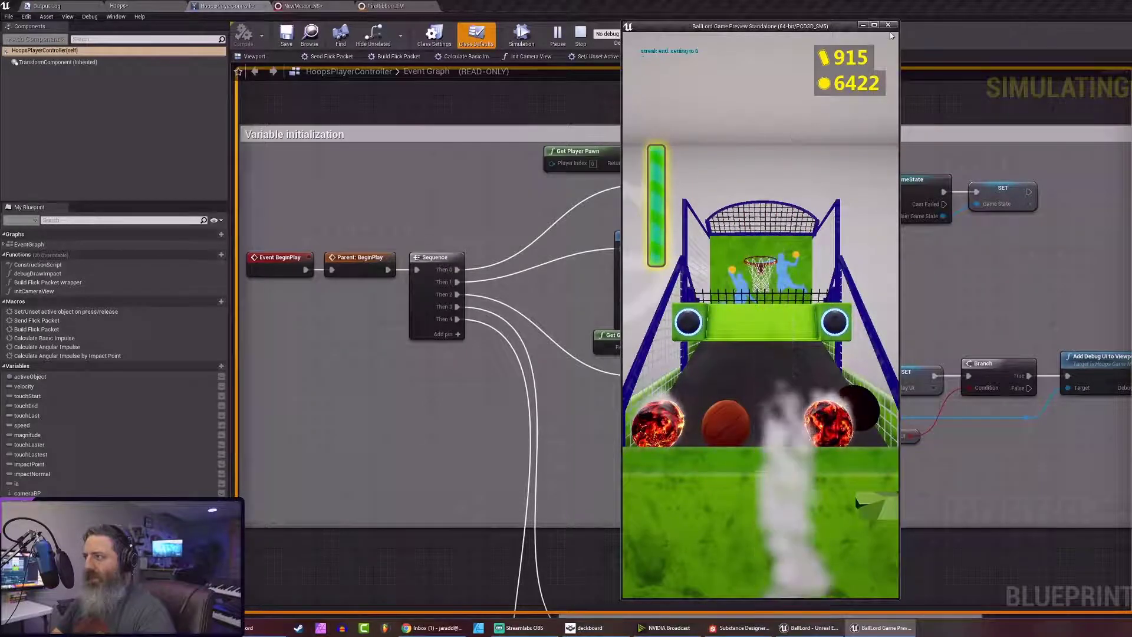
{"action": "key", "text": "Escape"}
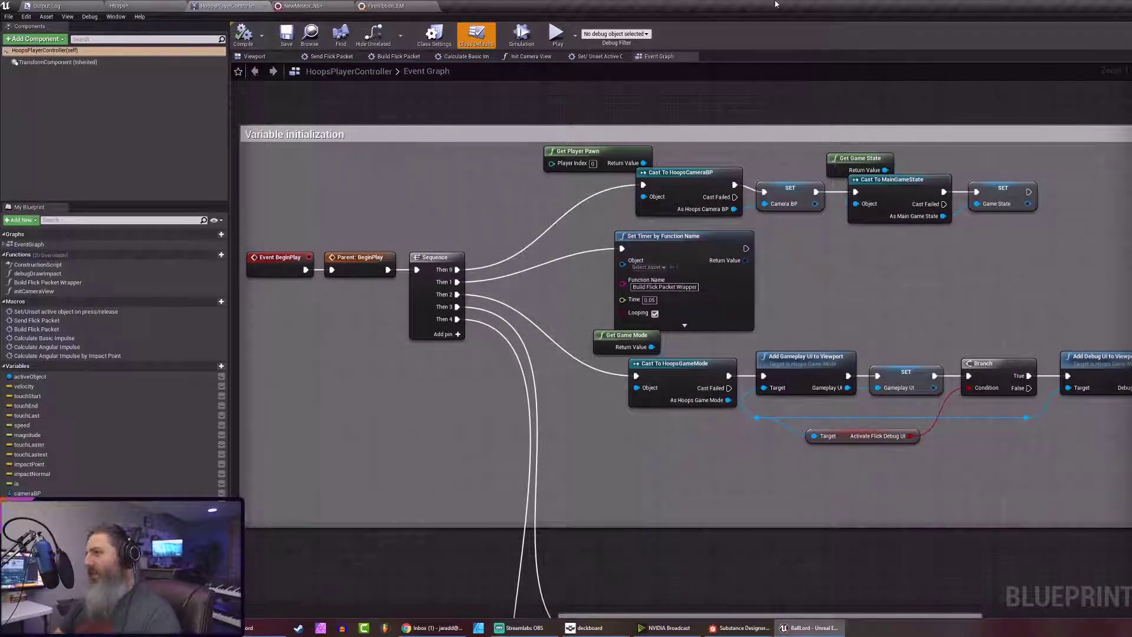
Review the emitter stages and Emitter Settings of FireRibbon_EM and apply the emitter's pending changes
{"action": "left_click", "coordinate": [386, 6]}
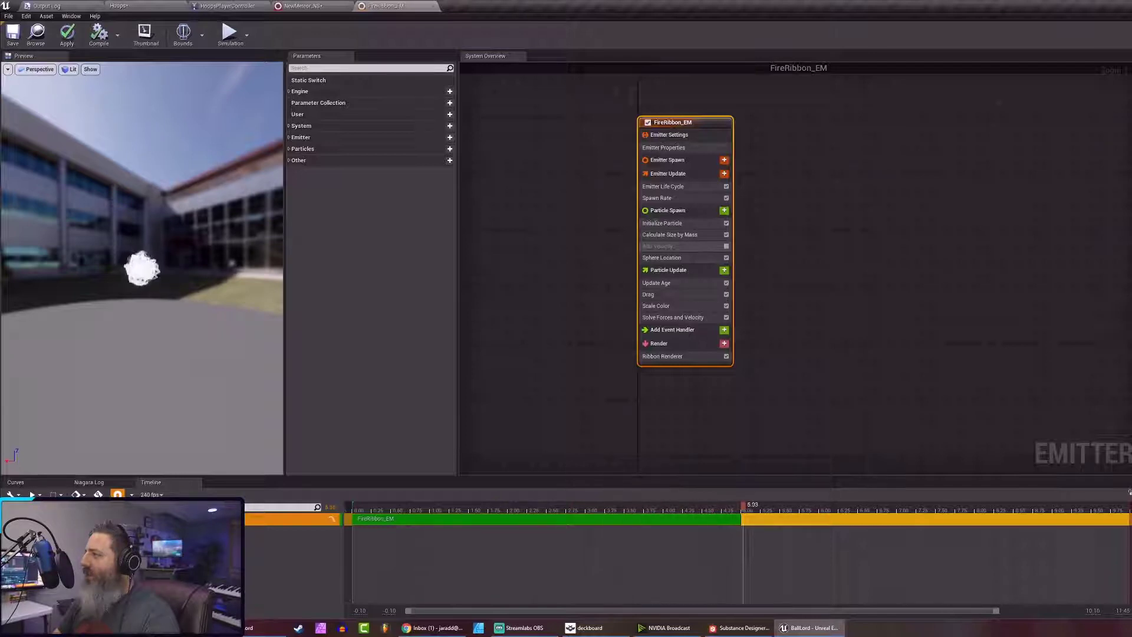
{"action": "left_click", "coordinate": [716, 159]}
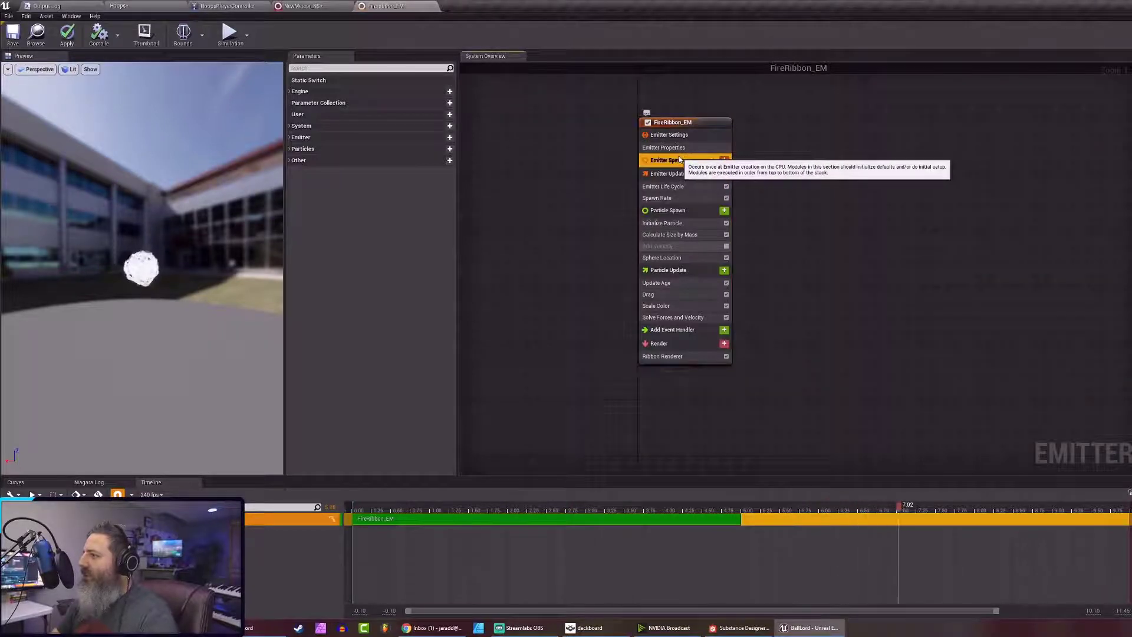
{"action": "left_click", "coordinate": [684, 178]}
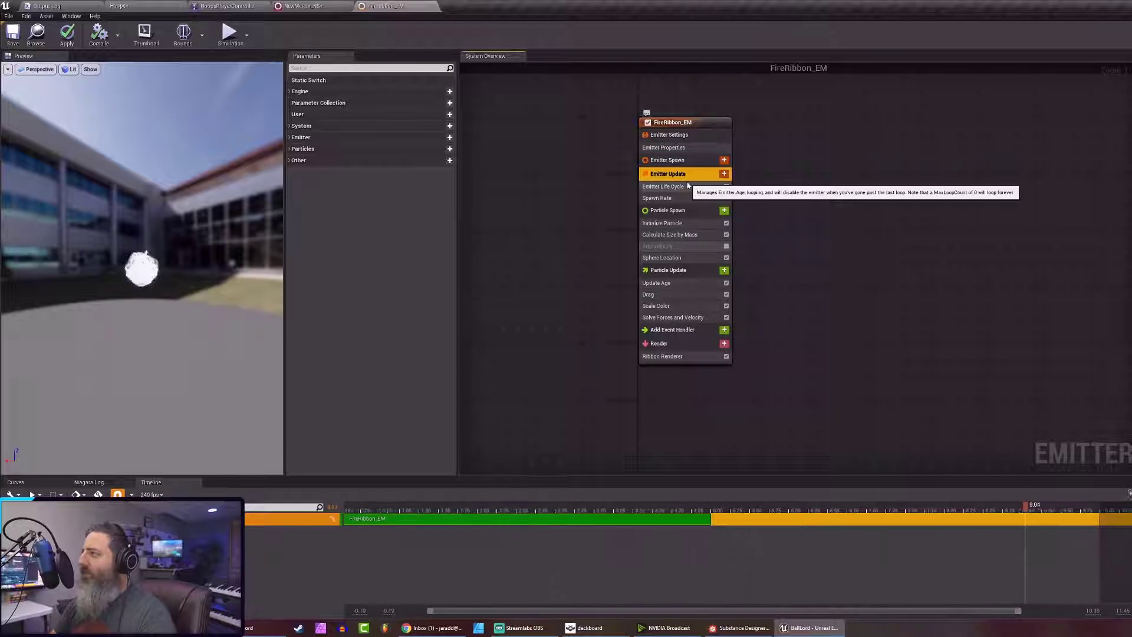
{"action": "left_click", "coordinate": [684, 187]}
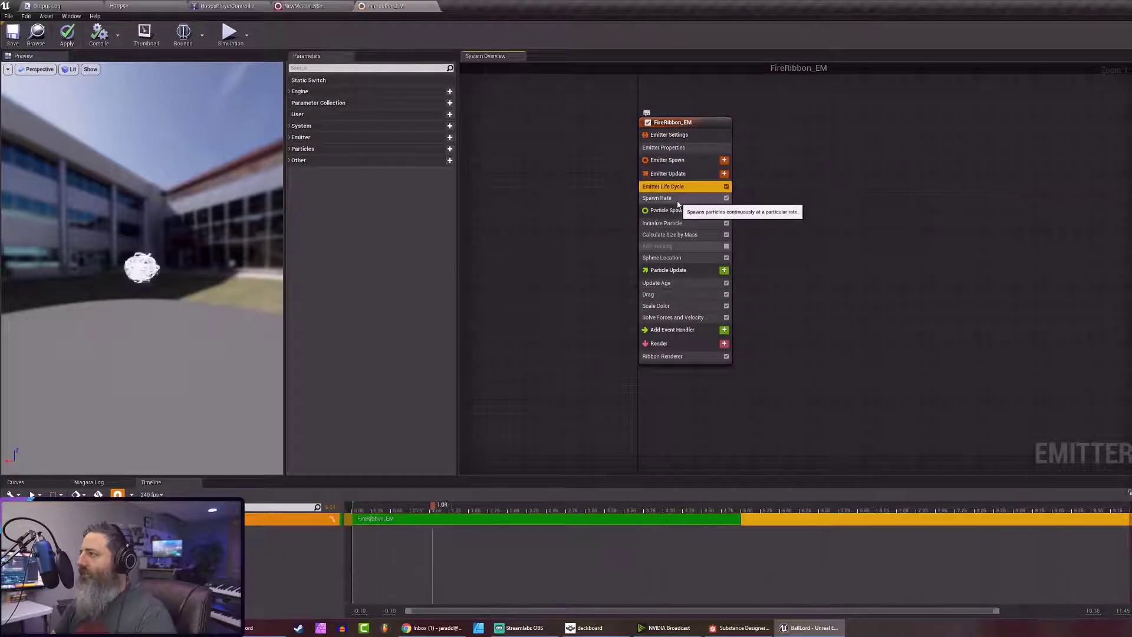
{"action": "left_click", "coordinate": [671, 135]}
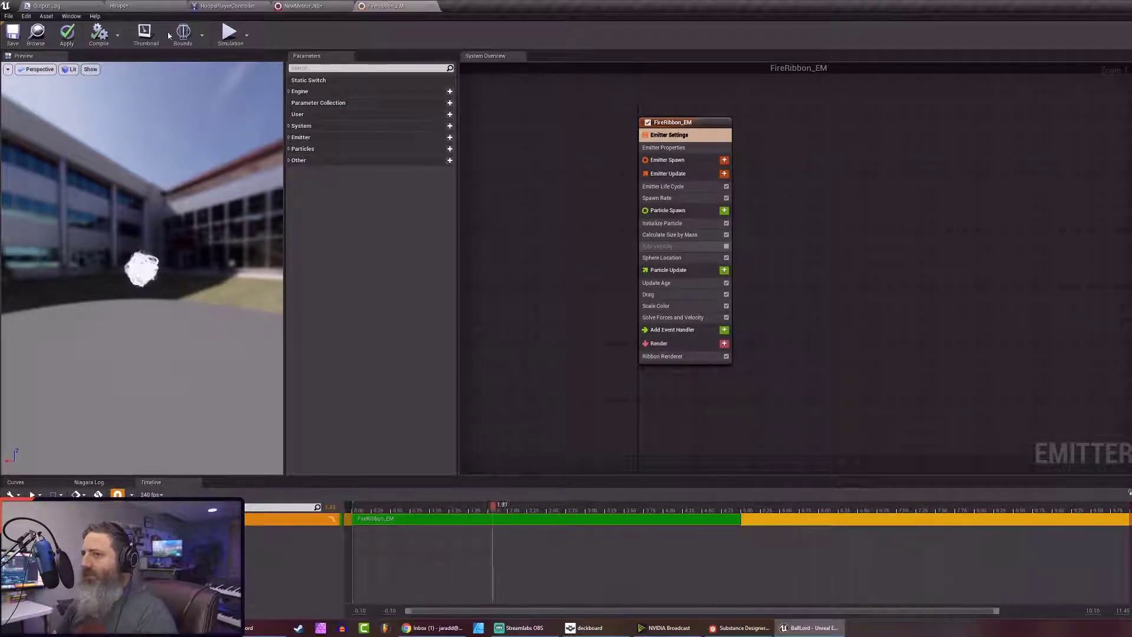
{"action": "left_click", "coordinate": [76, 35]}
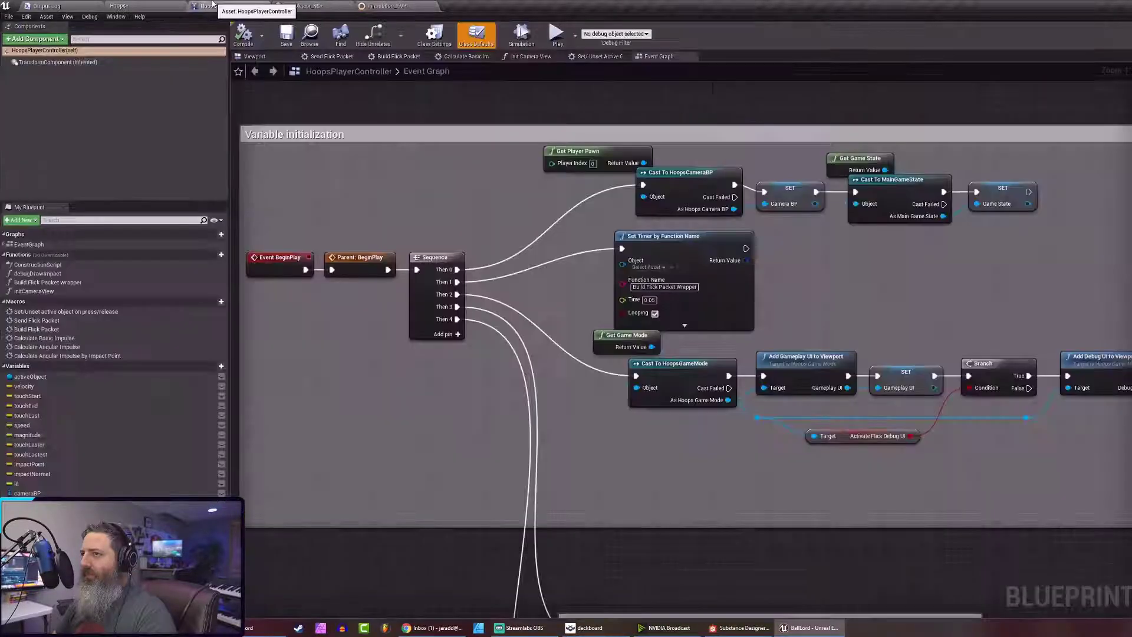
Run the game preview again with a meteor basketball throw, and return to the FireRibbon_EM emitter
{"action": "left_click", "coordinate": [227, 6]}
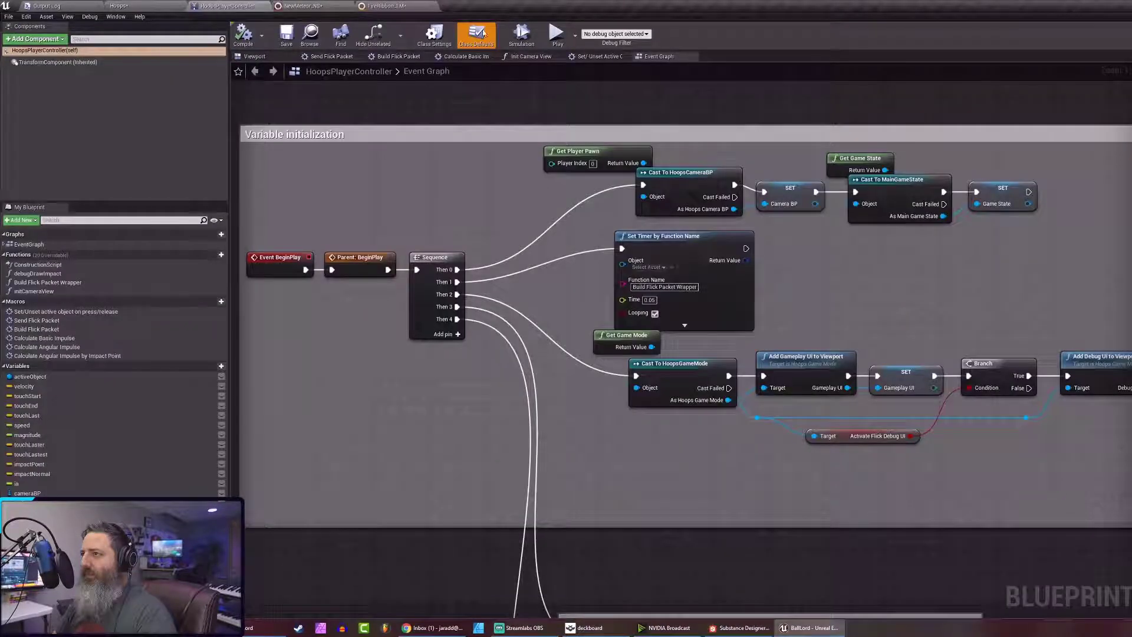
{"action": "left_click", "coordinate": [557, 34]}
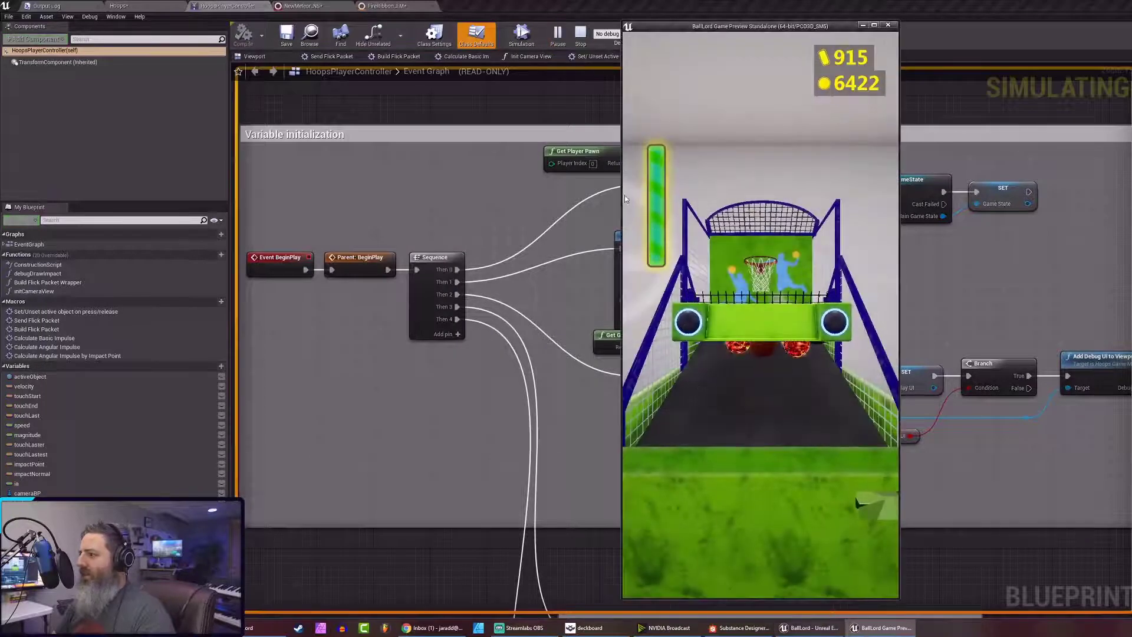
{"action": "left_click_drag", "start_coordinate": [812, 412], "coordinate": [760, 116]}
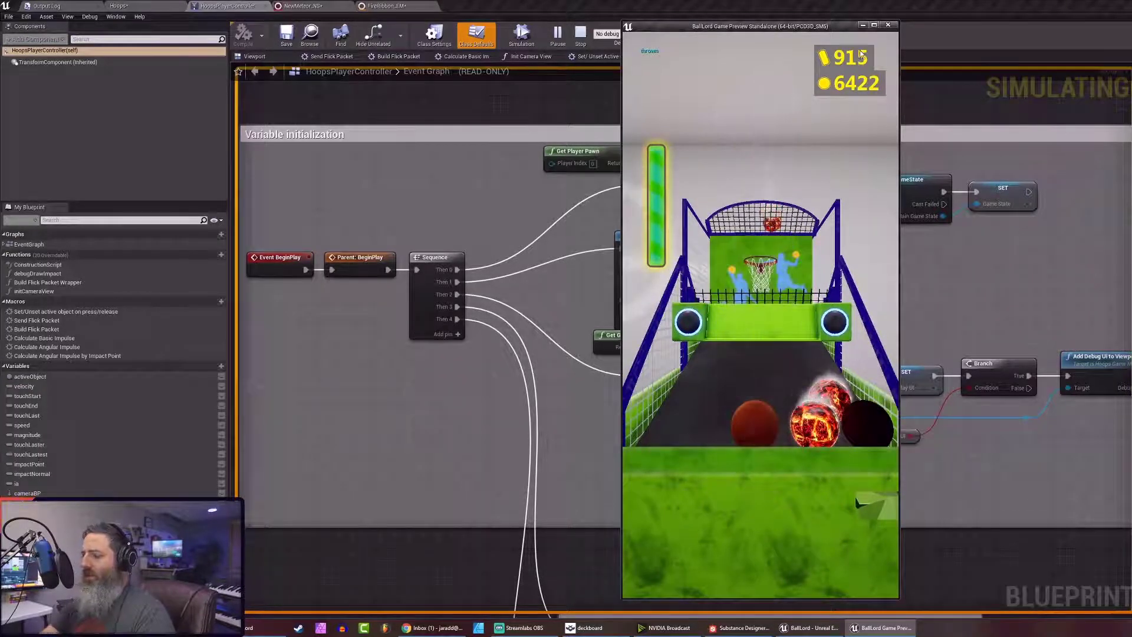
{"action": "key", "text": "Escape"}
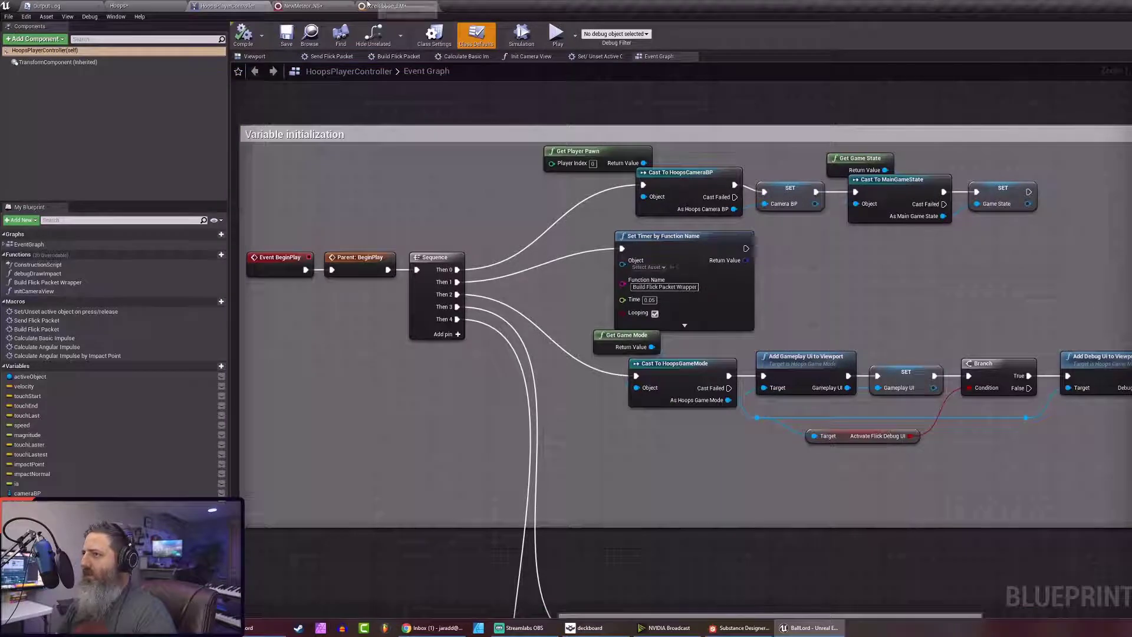
{"action": "left_click", "coordinate": [386, 5]}
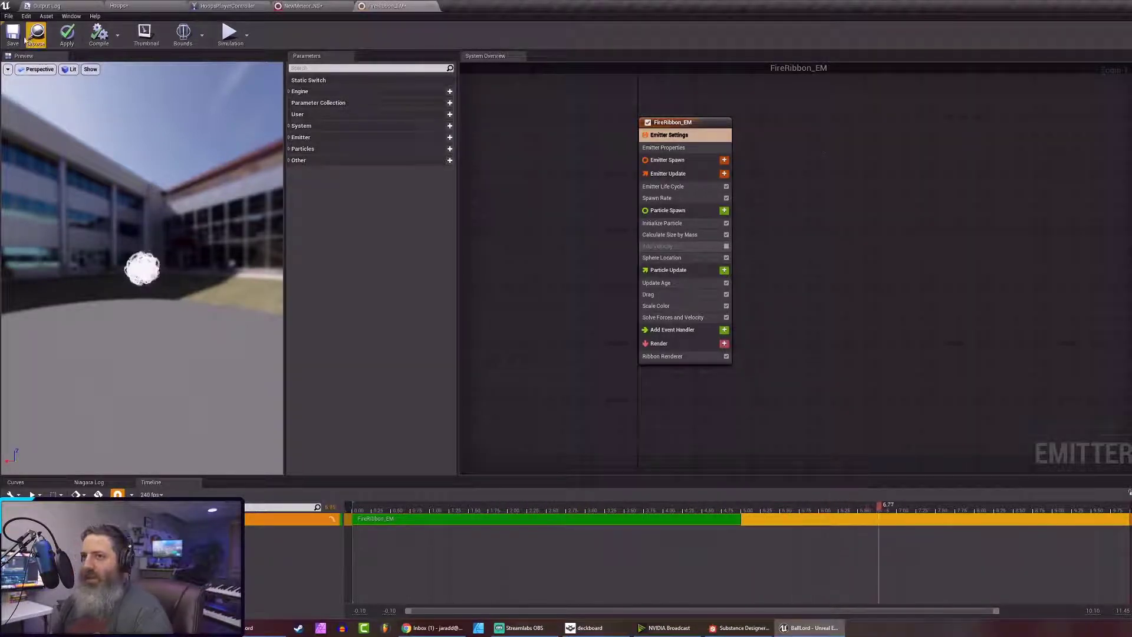
Apply the FireRibbon_EM emitter changes, re-enable FireRibbon_EM in the NewMeteor_NS system, and compile the system
{"action": "left_click", "coordinate": [67, 34]}
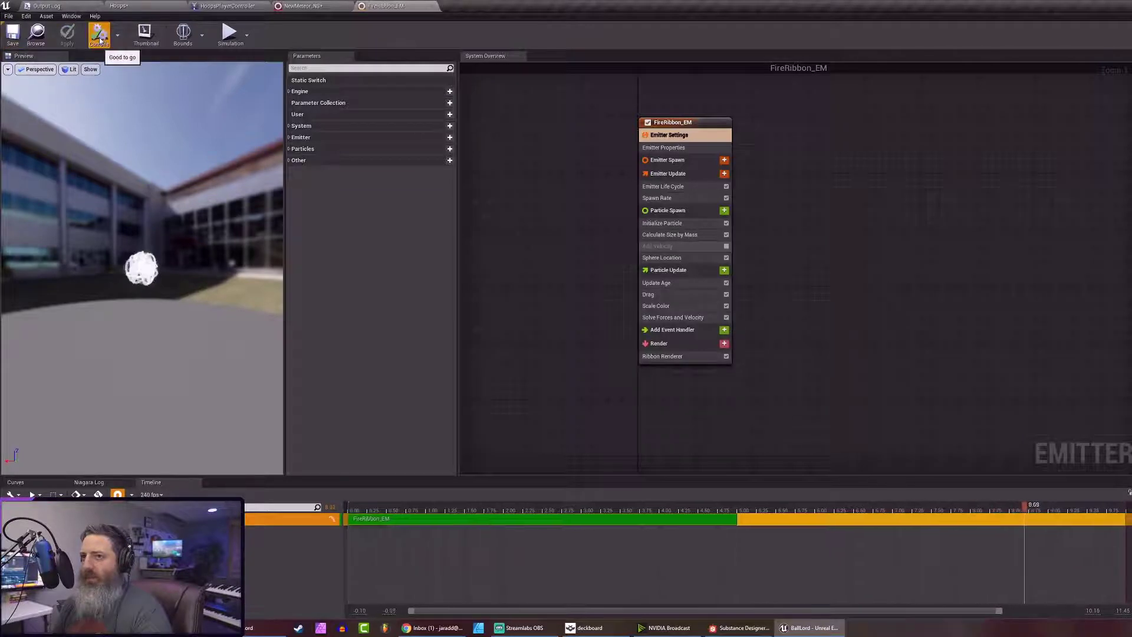
{"action": "left_click", "coordinate": [323, 7]}
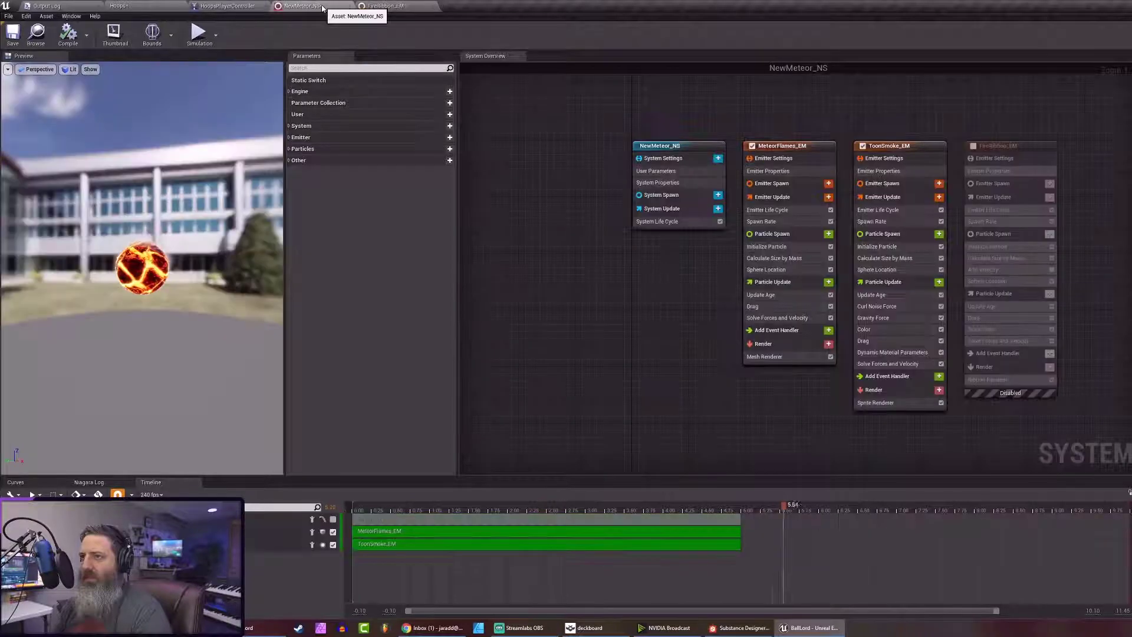
{"action": "left_click", "coordinate": [972, 146]}
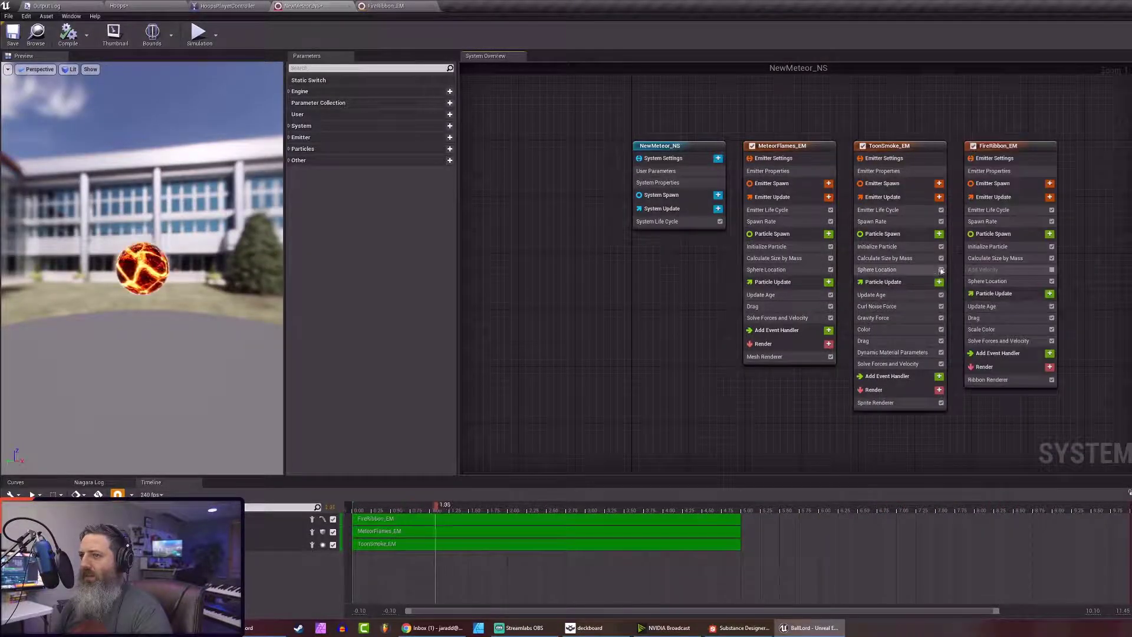
{"action": "left_click", "coordinate": [68, 33]}
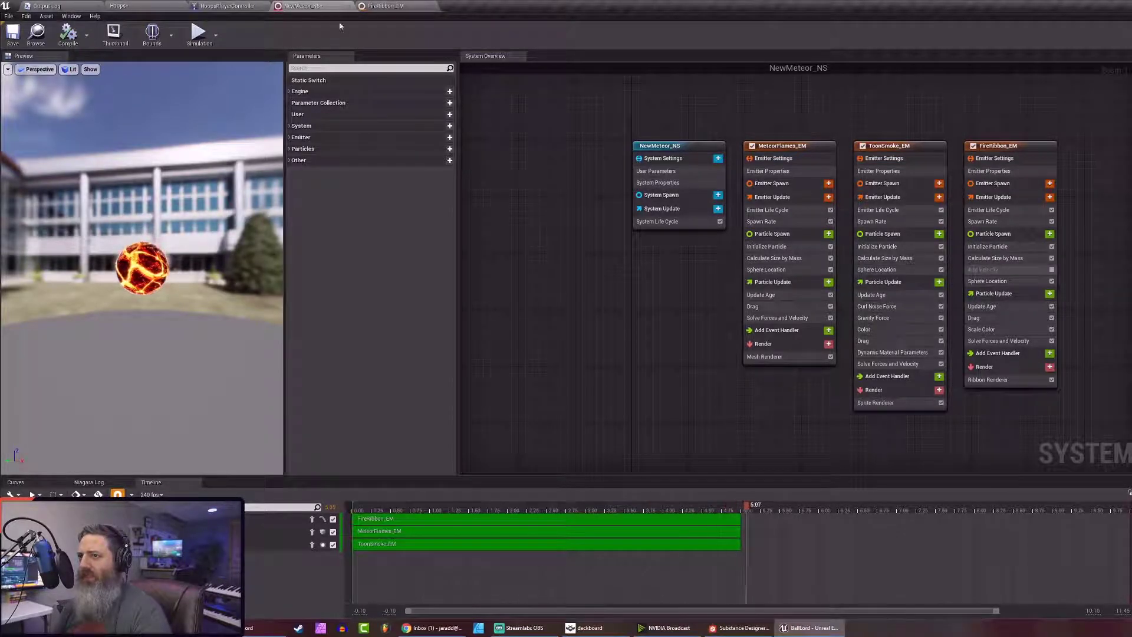
Run the game preview from HoopsPlayerController, throw a meteor basketball to examine the ribbon trail, and end the preview
{"action": "left_click", "coordinate": [227, 5]}
{"action": "left_click", "coordinate": [555, 35]}
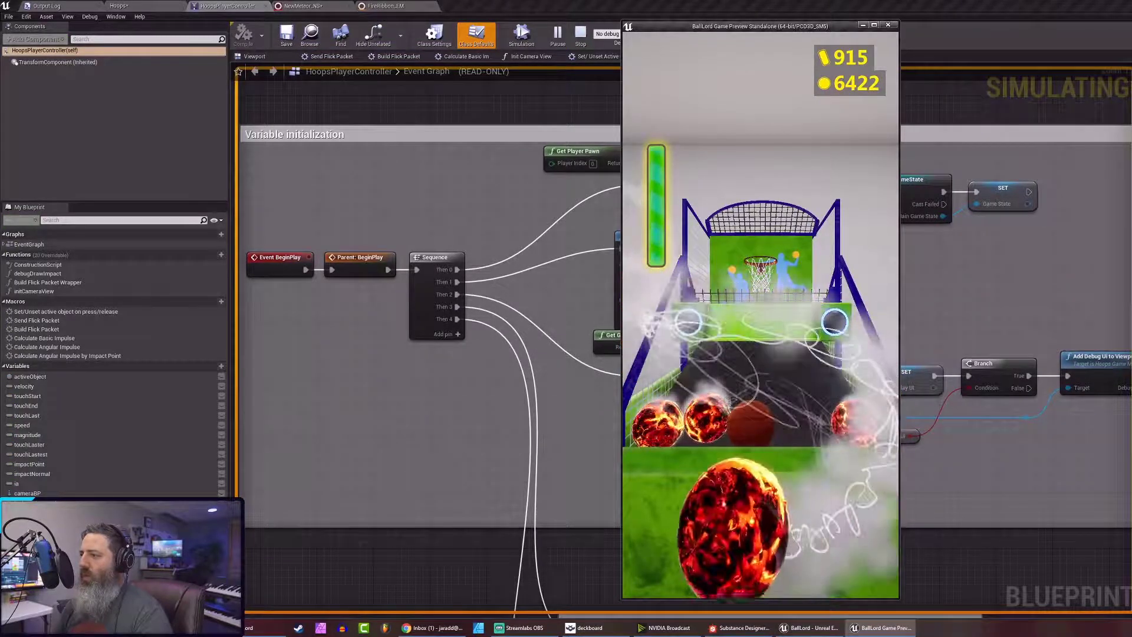
{"action": "left_click_drag", "start_coordinate": [751, 525], "coordinate": [779, 171]}
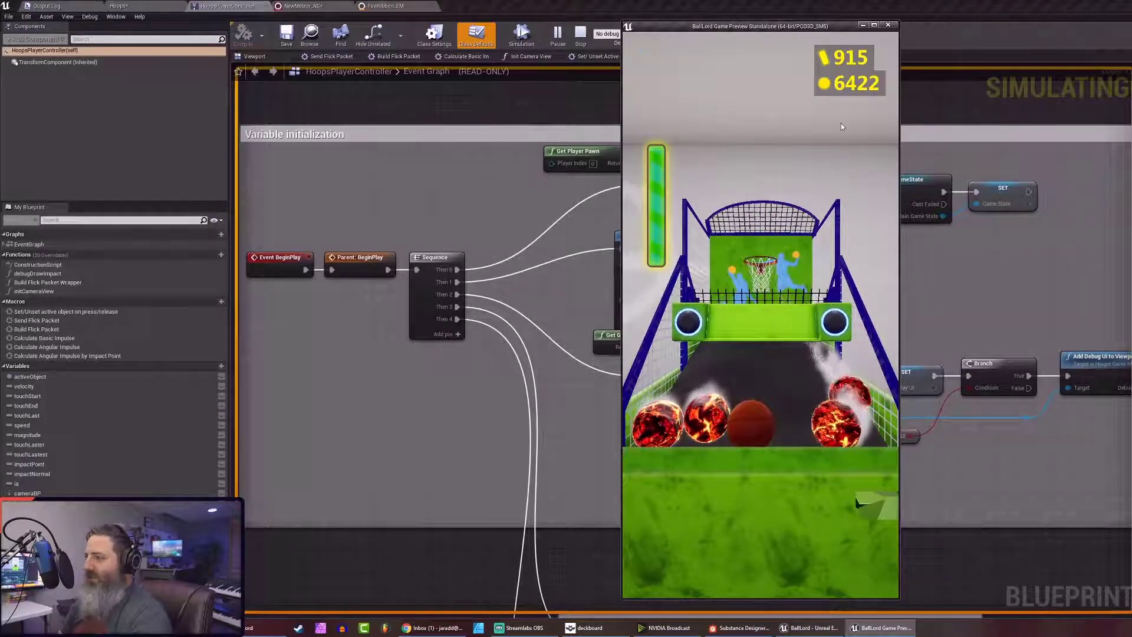
{"action": "key", "text": "Escape"}
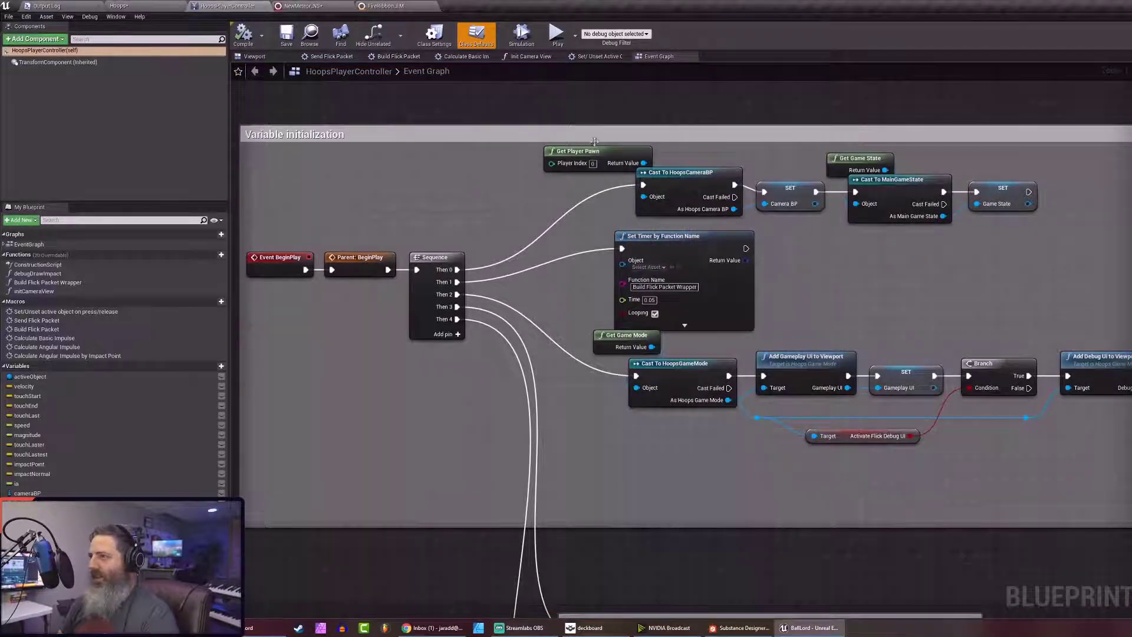
Remove the Calculate Size by Mass and Sphere Location modules from the Particle Spawn stage of FireRibbon_EM
{"action": "left_click", "coordinate": [384, 7]}
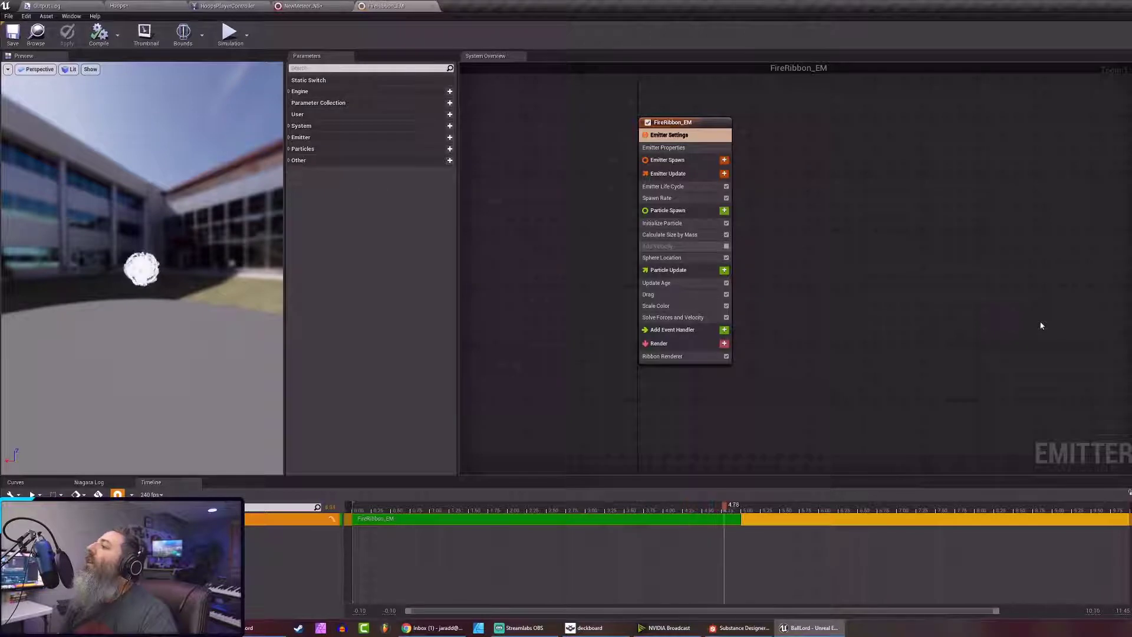
{"action": "left_click", "coordinate": [686, 236]}
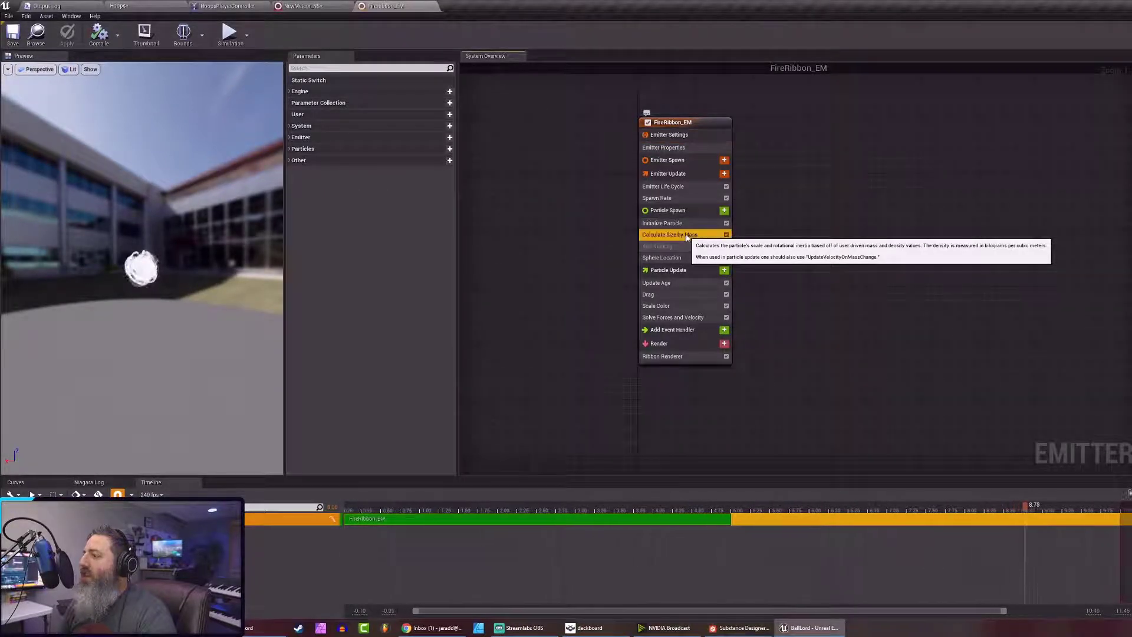
{"action": "key", "text": "Delete"}
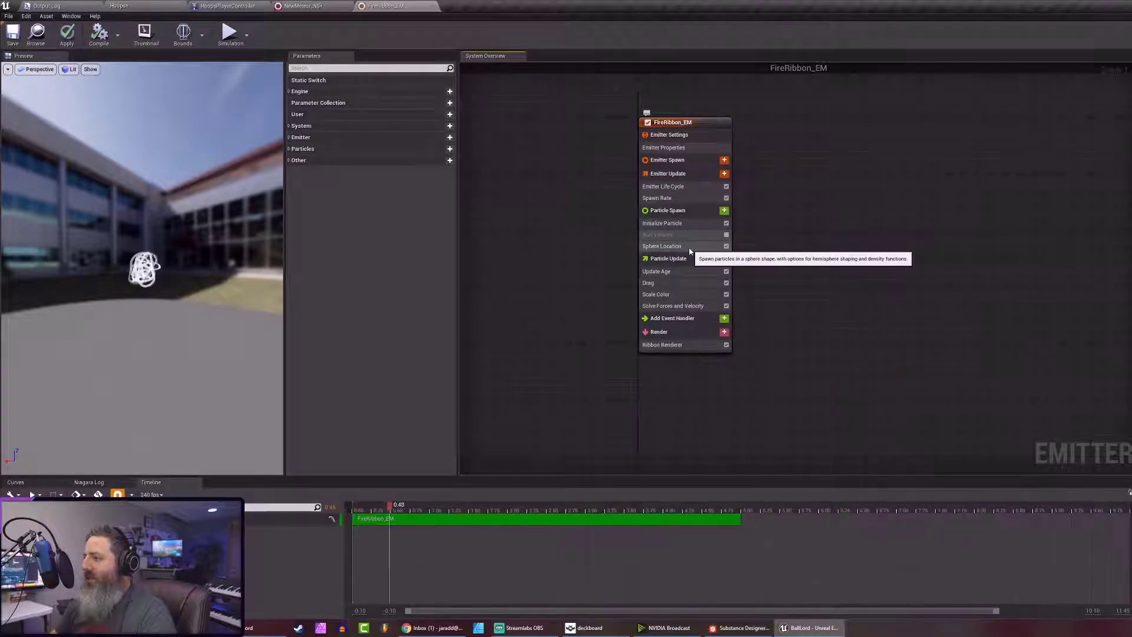
{"action": "left_click", "coordinate": [690, 250]}
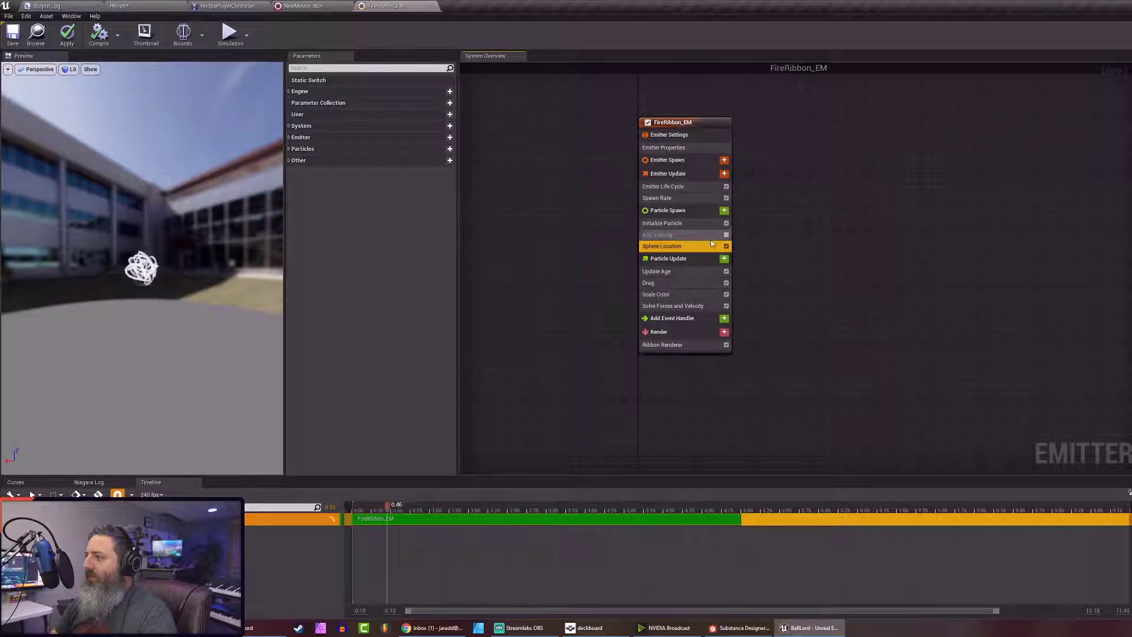
{"action": "key", "text": "Delete"}
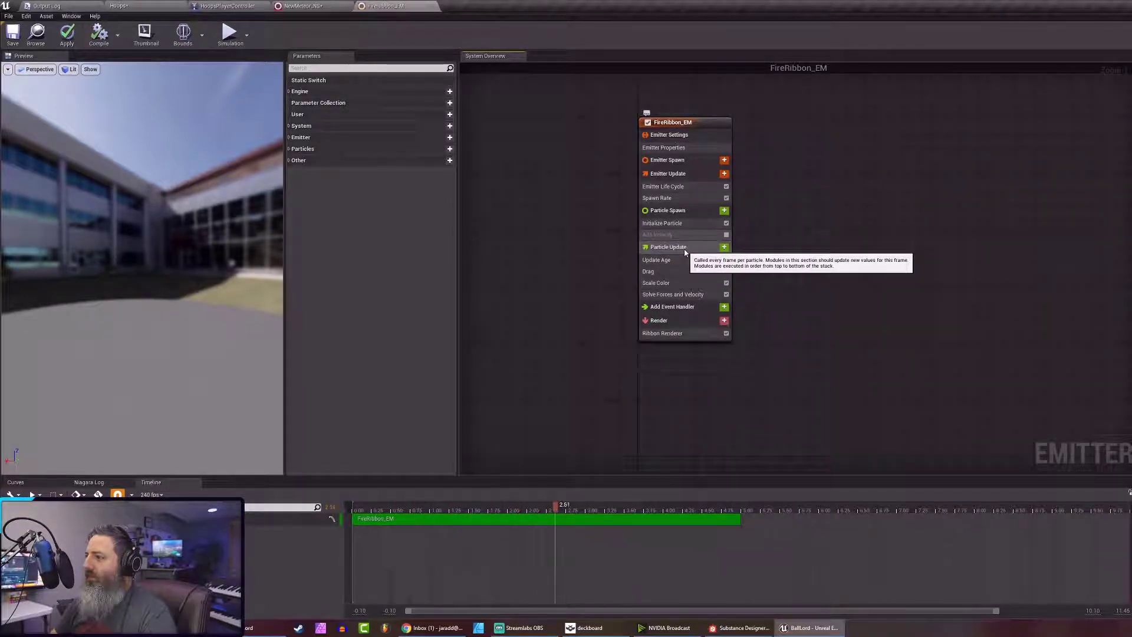
Replace the Initialize Particle module in FireRibbon_EM's Particle Spawn stage with an Initialize Ribbon module
{"action": "left_click", "coordinate": [678, 190]}
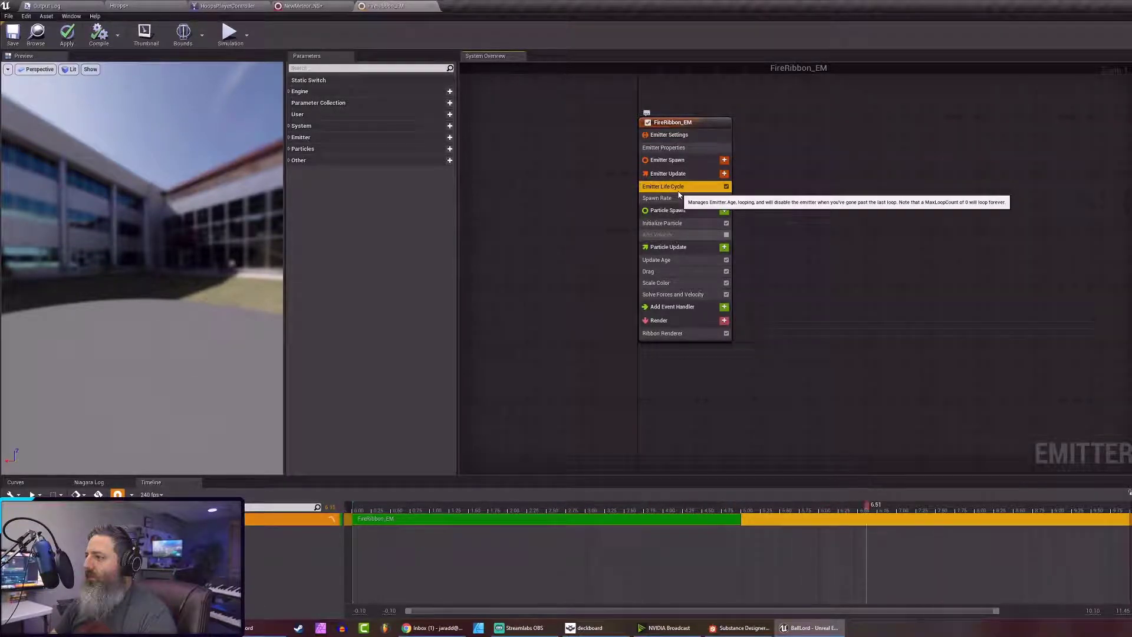
{"action": "left_click", "coordinate": [669, 223]}
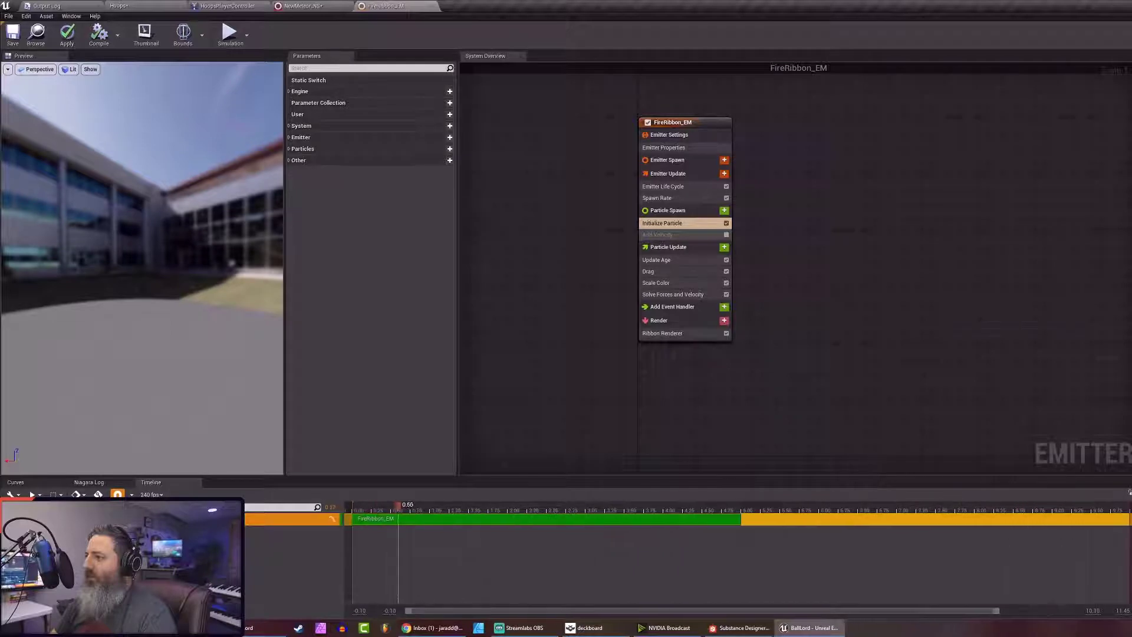
{"action": "left_click", "coordinate": [700, 223]}
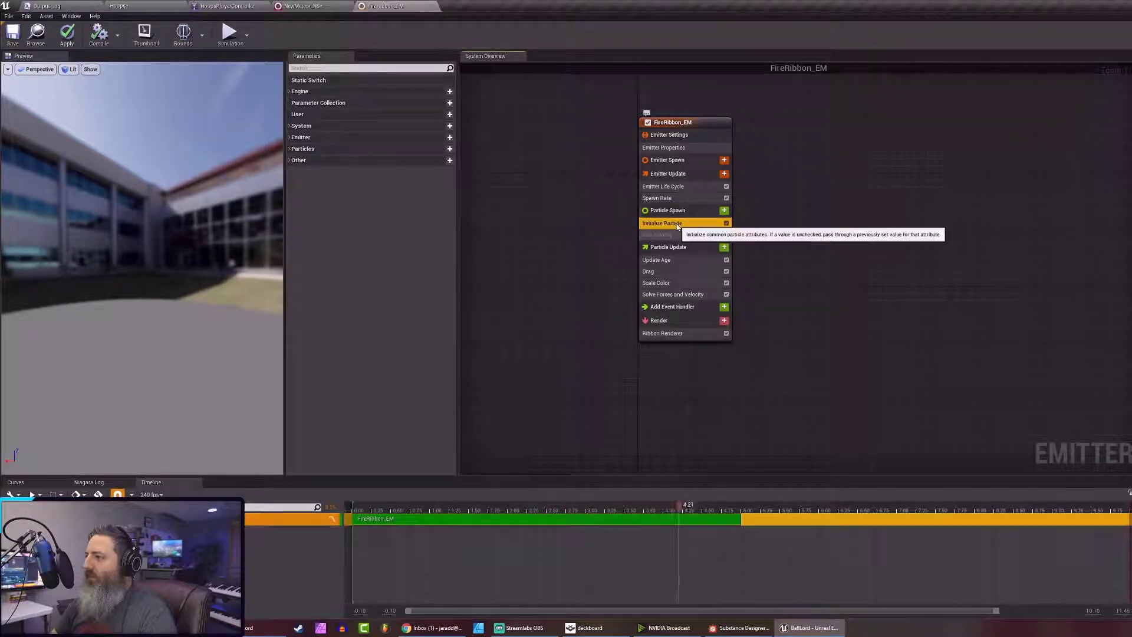
{"action": "key", "text": "Delete"}
{"action": "left_click", "coordinate": [724, 210]}
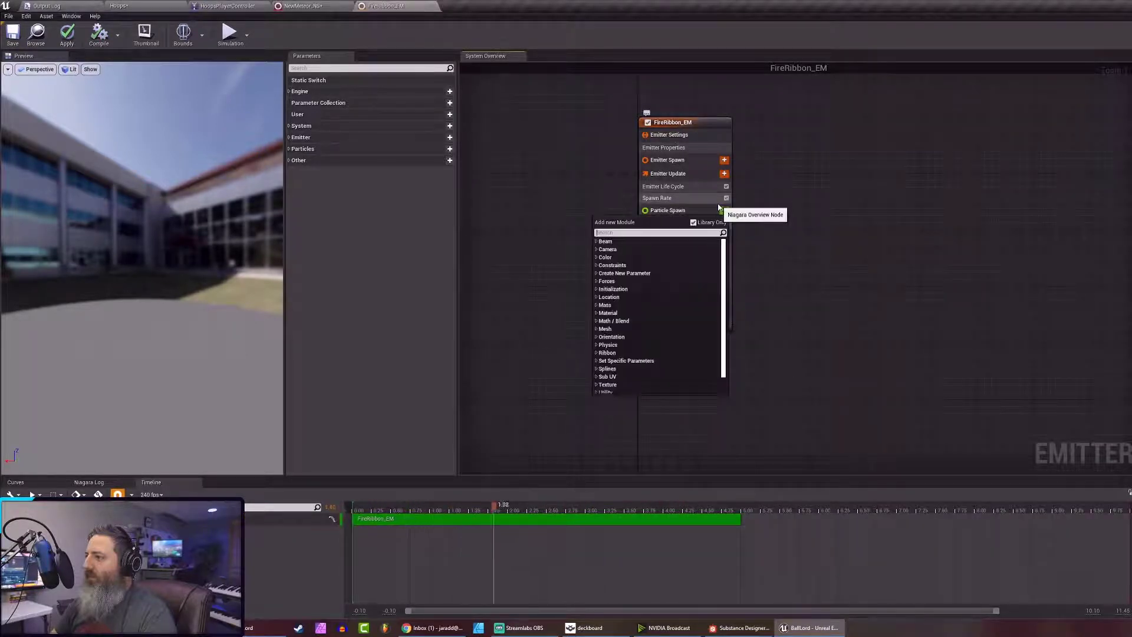
{"action": "type", "text": "init"}
{"action": "key", "text": "Down"}
{"action": "key", "text": "Up"}
{"action": "key", "text": "Up"}
{"action": "key", "text": "Up"}
{"action": "key", "text": "Up"}
{"action": "key", "text": "Up"}
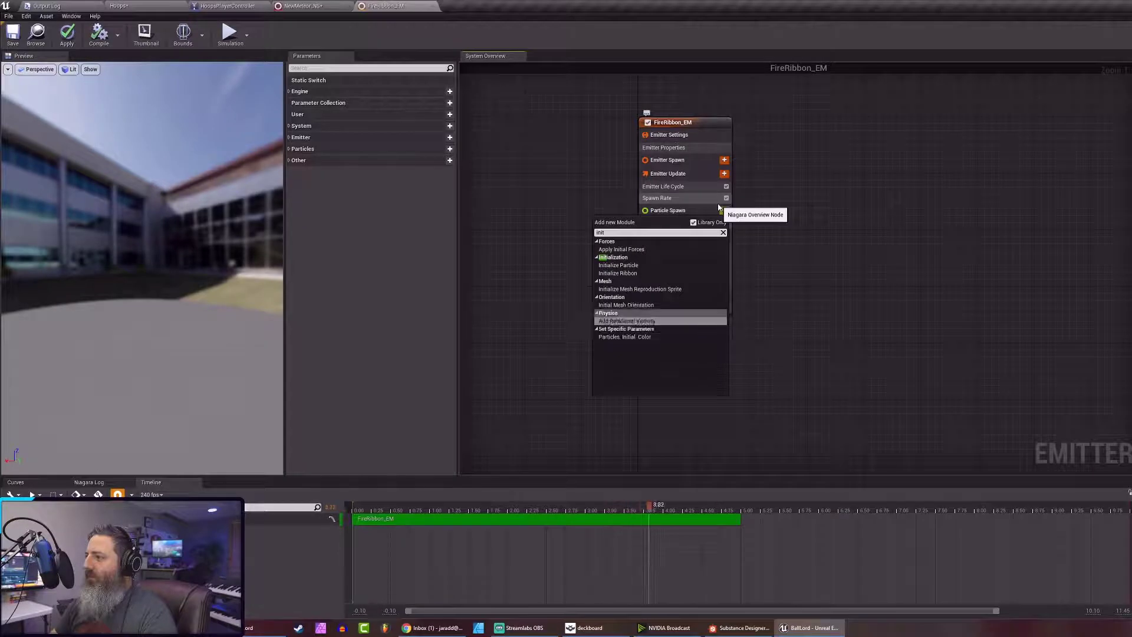
{"action": "key", "text": "Down"}
{"action": "key", "text": "Return"}
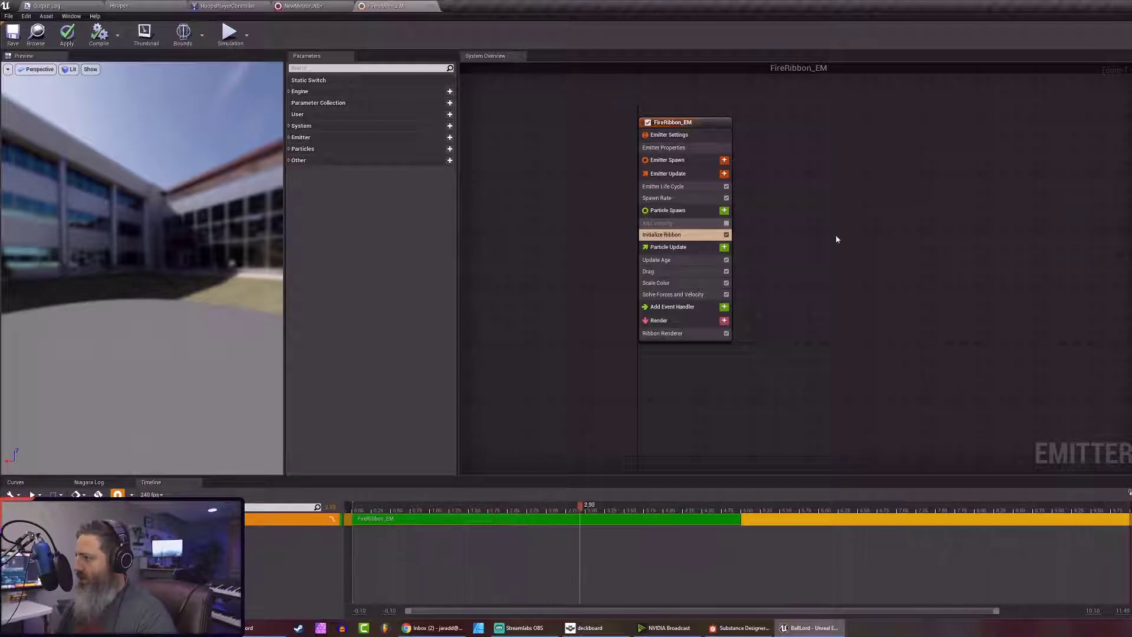
Review the Scale Color, Spawn Rate, Initialize Ribbon and Emitter Properties settings, and apply the emitter's pending changes
{"action": "left_click", "coordinate": [686, 284]}
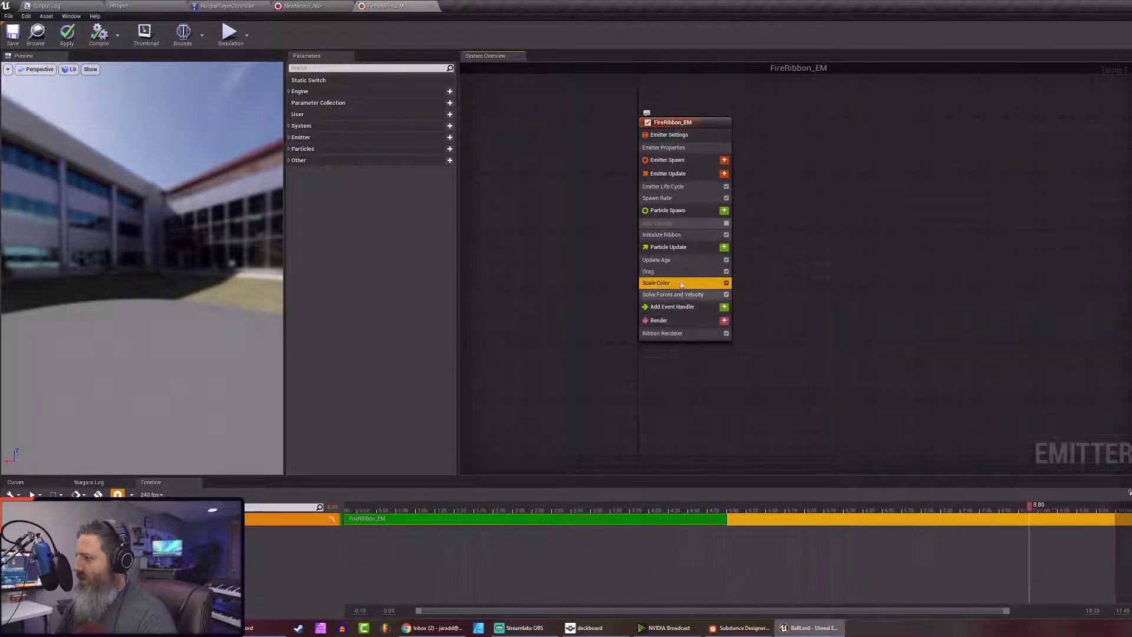
{"action": "left_click", "coordinate": [672, 215]}
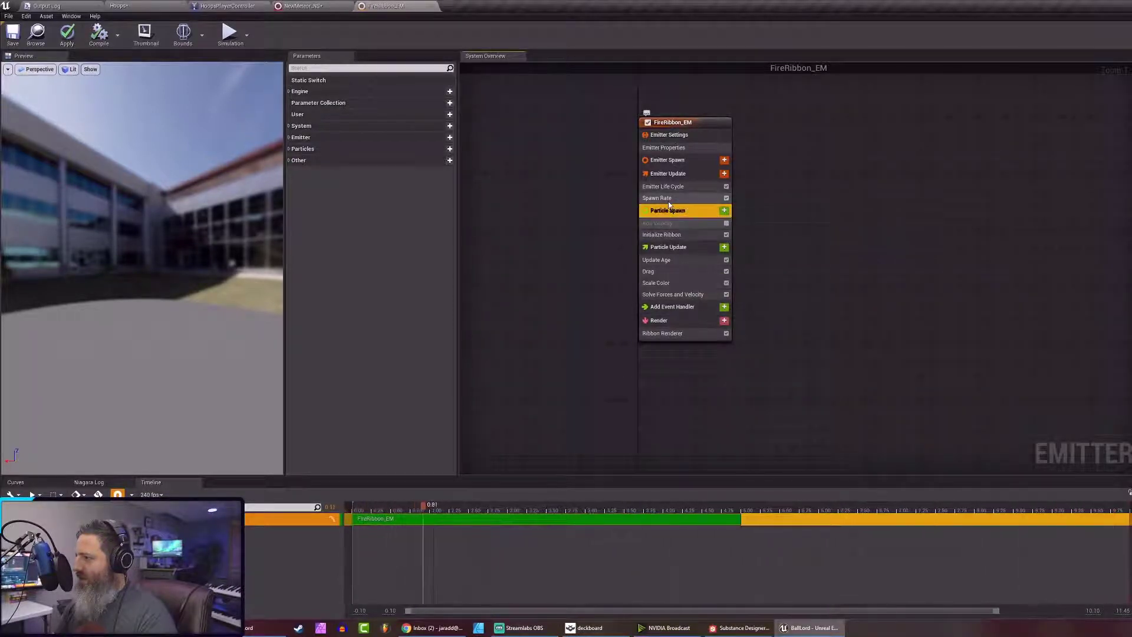
{"action": "left_click", "coordinate": [669, 200]}
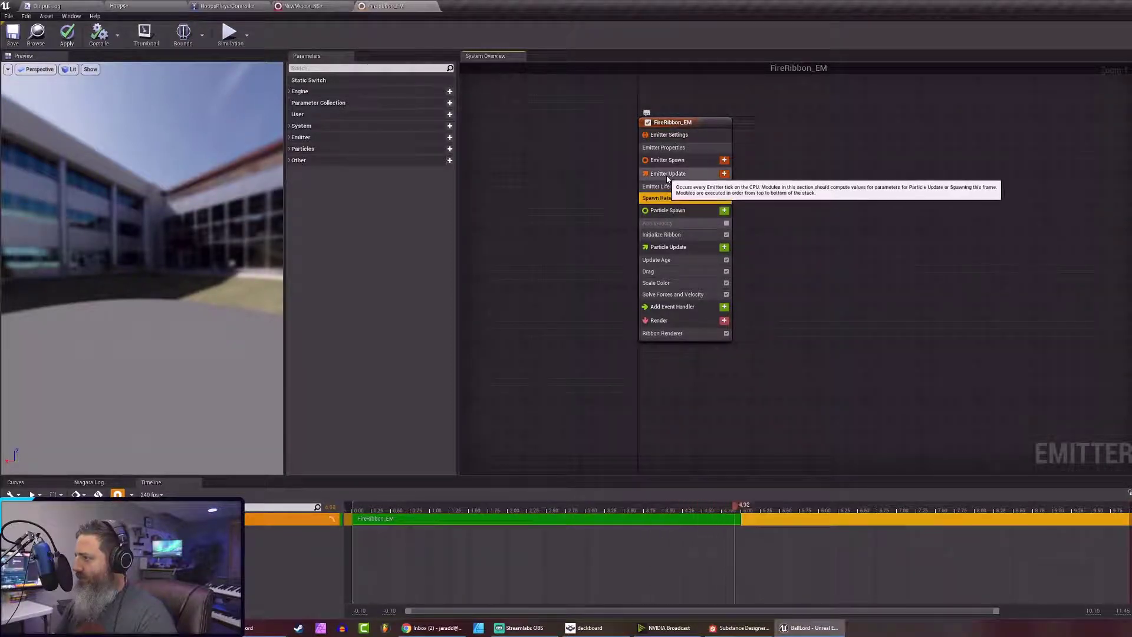
{"action": "left_click", "coordinate": [679, 213]}
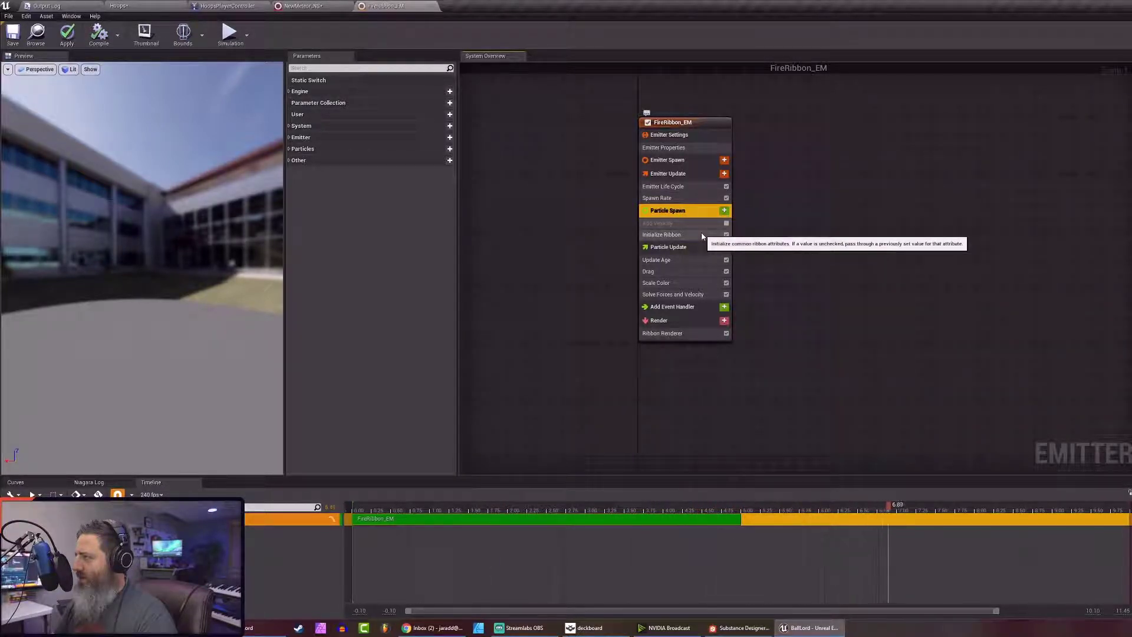
{"action": "left_click", "coordinate": [701, 236]}
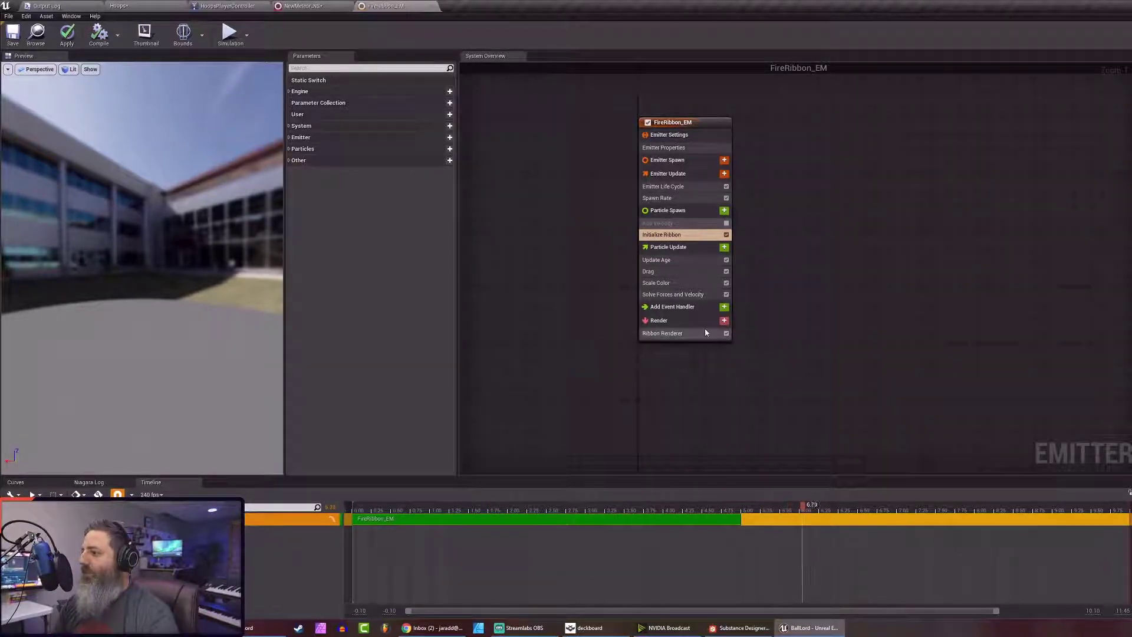
{"action": "left_click", "coordinate": [681, 148]}
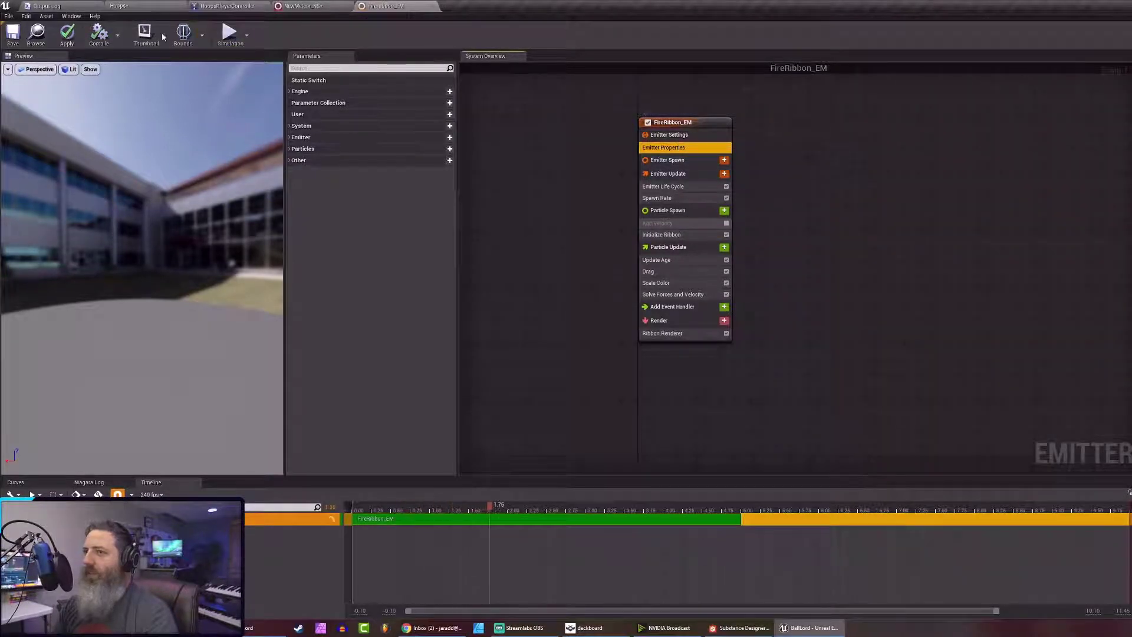
{"action": "left_click", "coordinate": [67, 34]}
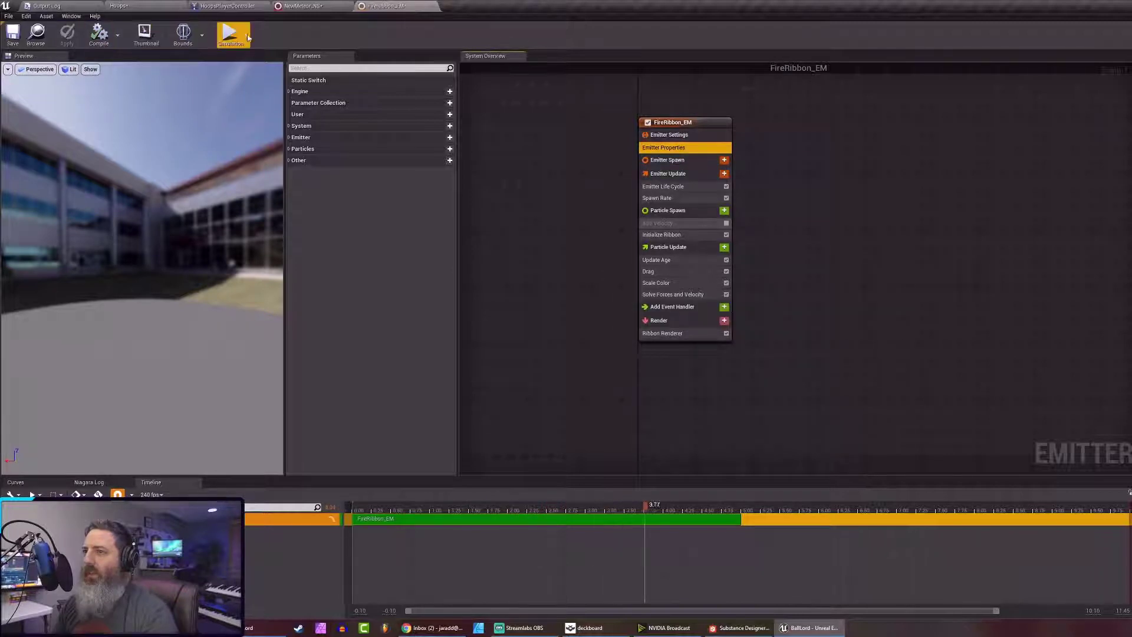
Enable the Add Velocity module in Particle Spawn, check the ribbon in the preview, and apply the emitter changes
{"action": "left_click", "coordinate": [726, 223]}
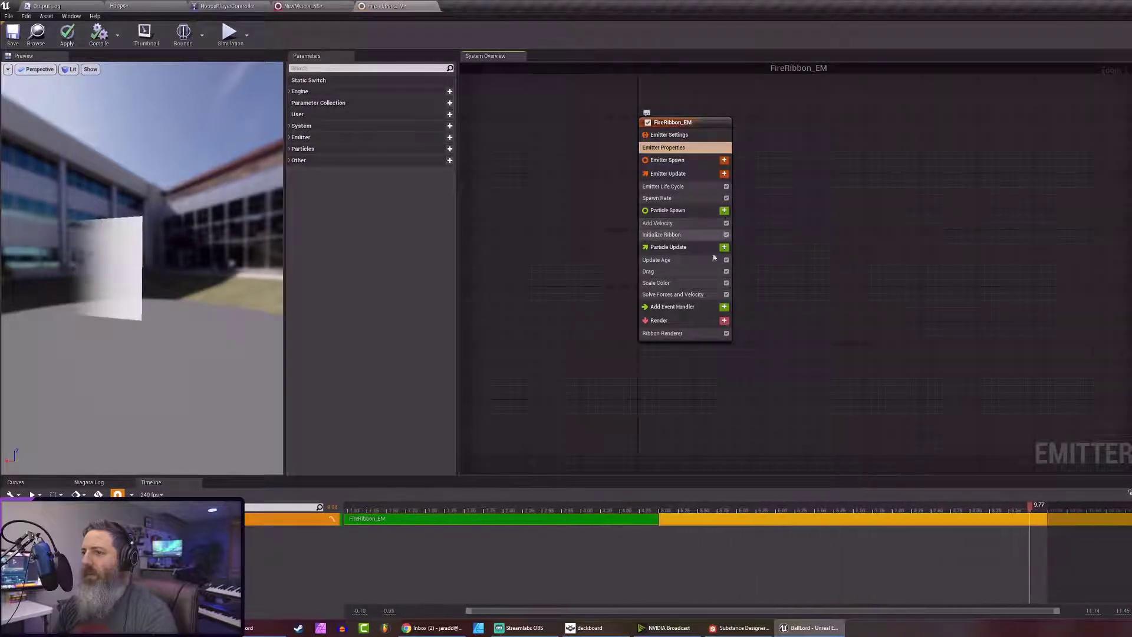
{"action": "left_click_drag", "start_coordinate": [187, 362], "coordinate": [183, 336]}
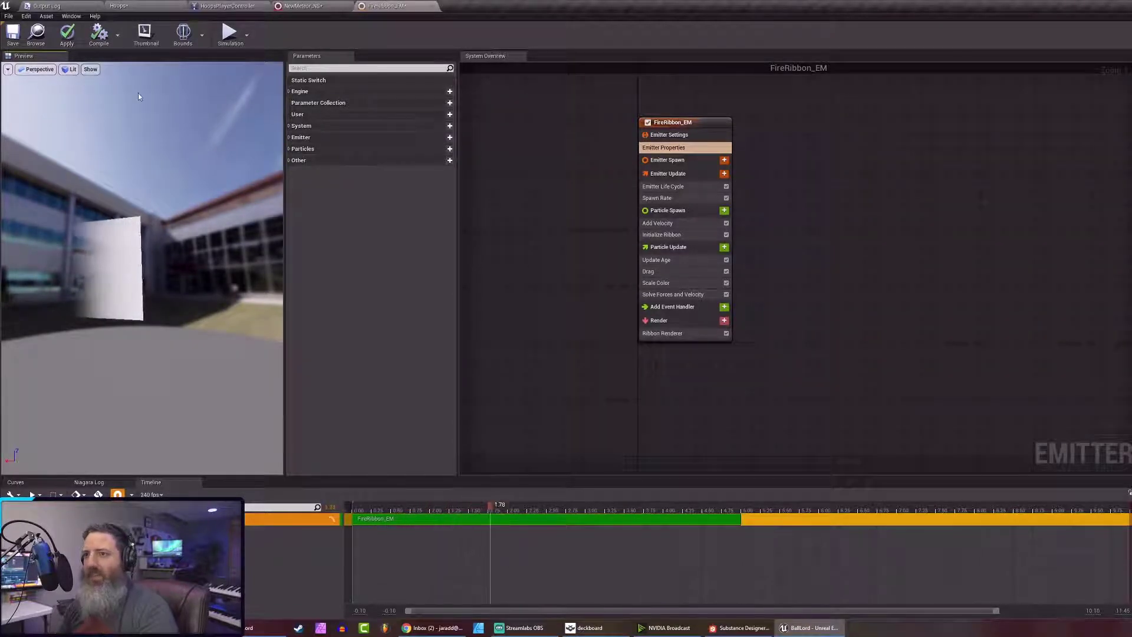
{"action": "left_click", "coordinate": [67, 34]}
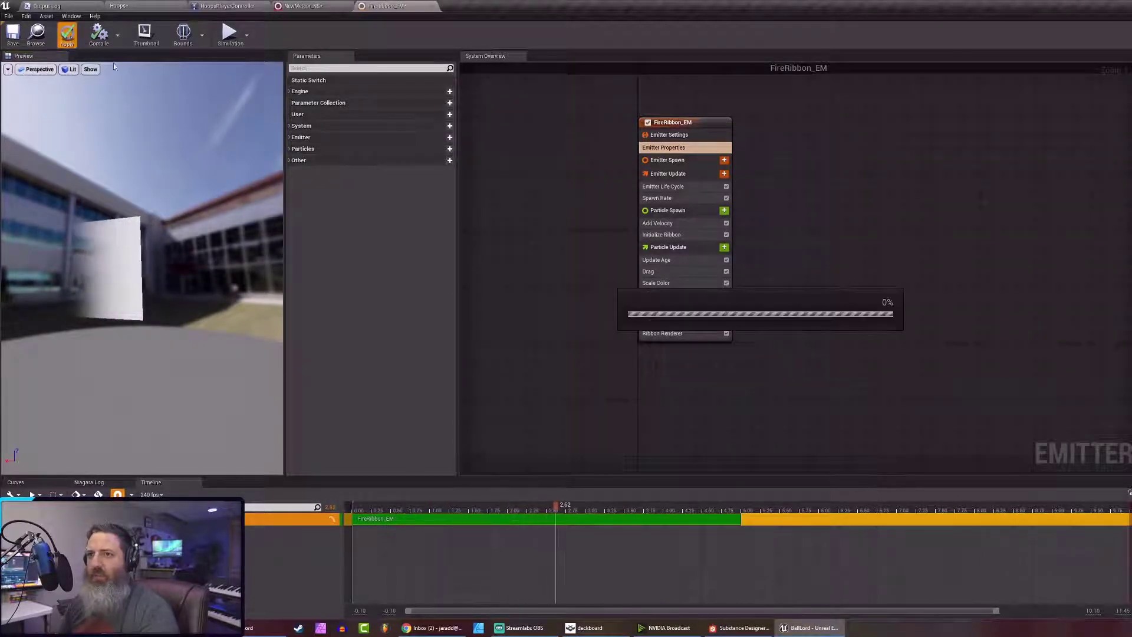
Play the game again from HoopsPlayerController, move and throw basketballs to examine the new ribbon trail, and end the preview
{"action": "left_click", "coordinate": [217, 6]}
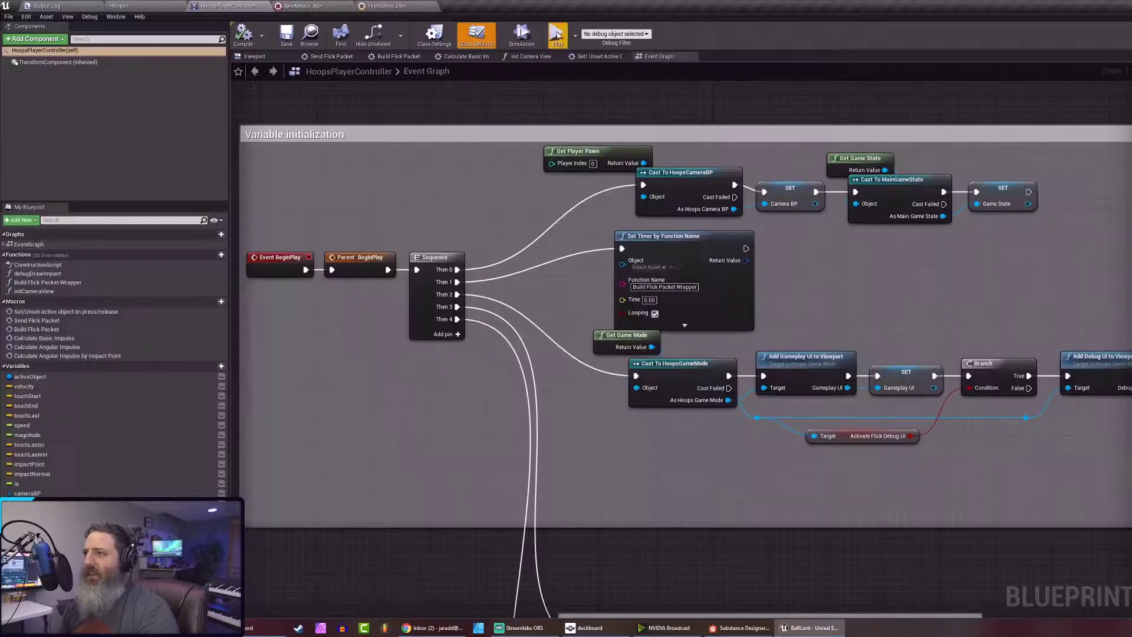
{"action": "left_click", "coordinate": [557, 35]}
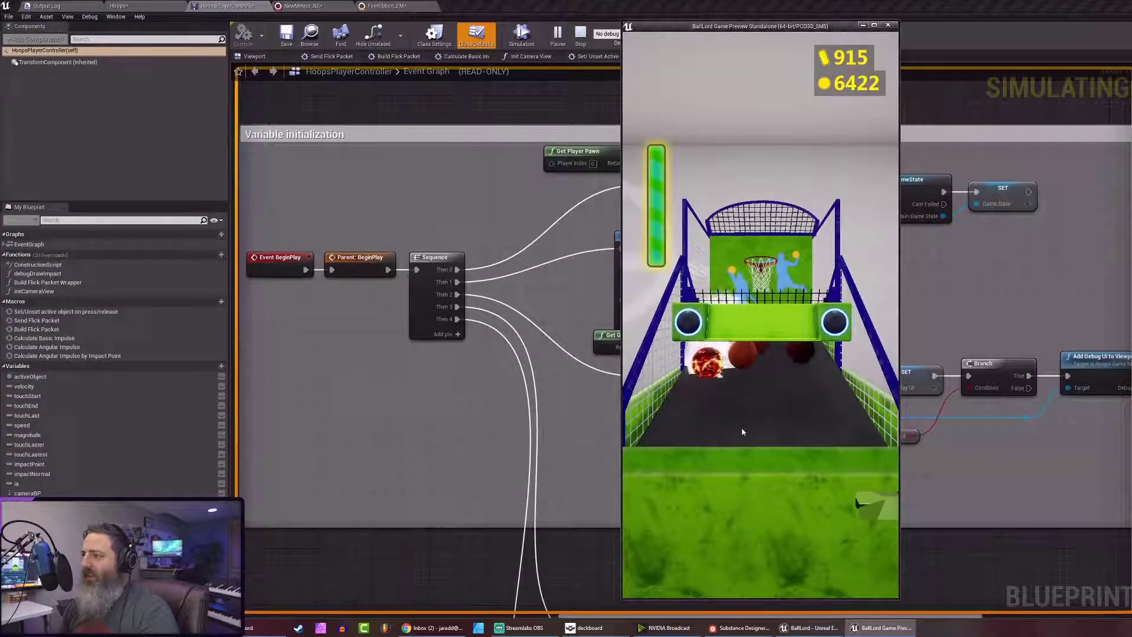
{"action": "left_click_drag", "start_coordinate": [744, 429], "coordinate": [842, 420]}
{"action": "mouse_move", "coordinate": [721, 420]}
{"action": "left_mouse_down"}
{"action": "mouse_move", "coordinate": [704, 242]}
{"action": "mouse_move", "coordinate": [843, 418]}
{"action": "mouse_move", "coordinate": [732, 278]}
{"action": "mouse_move", "coordinate": [720, 139]}
{"action": "mouse_move", "coordinate": [662, 298]}
{"action": "mouse_move", "coordinate": [753, 446]}
{"action": "mouse_move", "coordinate": [715, 283]}
{"action": "mouse_move", "coordinate": [698, 424]}
{"action": "mouse_move", "coordinate": [740, 416]}
{"action": "mouse_move", "coordinate": [715, 405]}
{"action": "mouse_move", "coordinate": [700, 423]}
{"action": "mouse_move", "coordinate": [660, 398]}
{"action": "mouse_move", "coordinate": [783, 419]}
{"action": "mouse_move", "coordinate": [735, 293]}
{"action": "mouse_move", "coordinate": [845, 452]}
{"action": "mouse_move", "coordinate": [774, 192]}
{"action": "mouse_move", "coordinate": [753, 267]}
{"action": "left_mouse_up"}
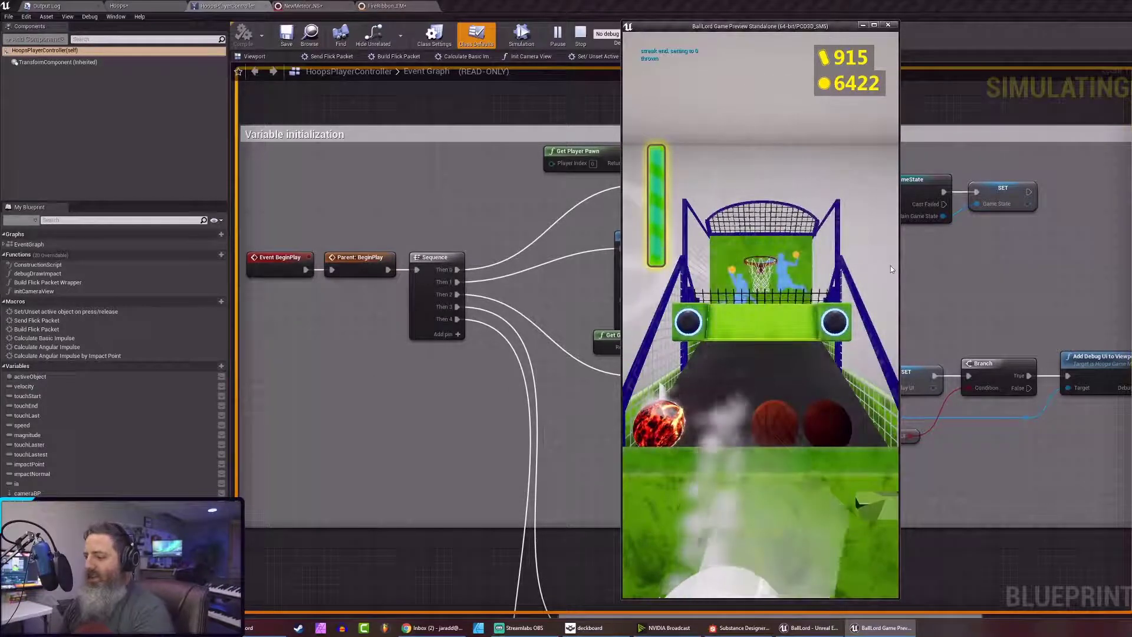
{"action": "key", "text": "Escape"}
Reduce the ribbon width in the Initialize Ribbon module of the FireRibbon_EM emitter
{"action": "left_click", "coordinate": [377, 7]}
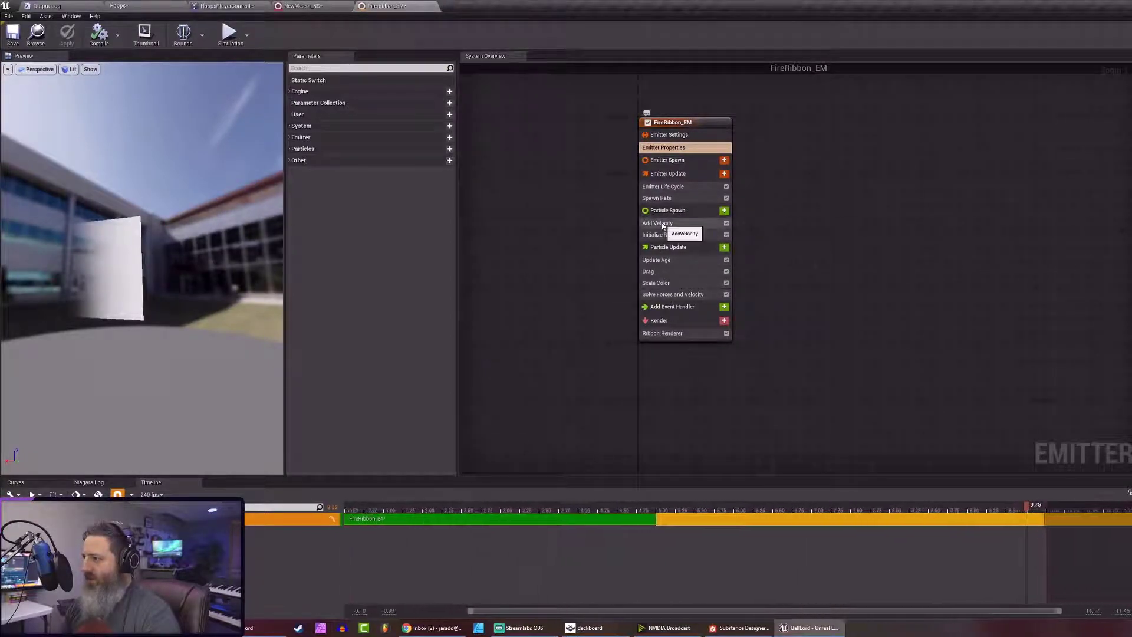
{"action": "left_click", "coordinate": [658, 187]}
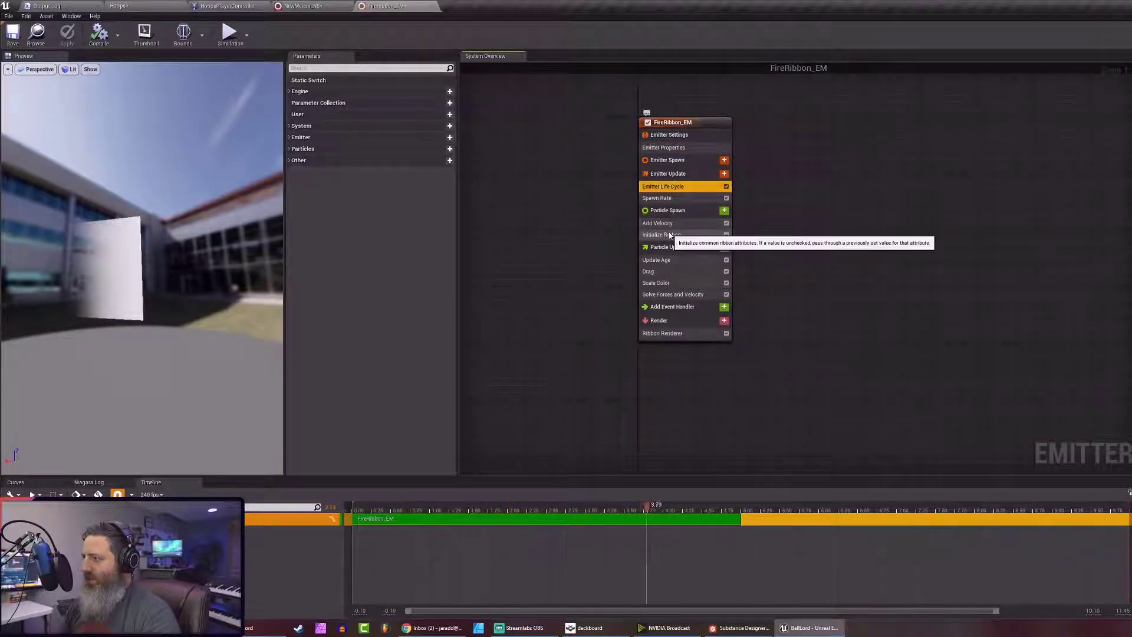
{"action": "left_click", "coordinate": [690, 235]}
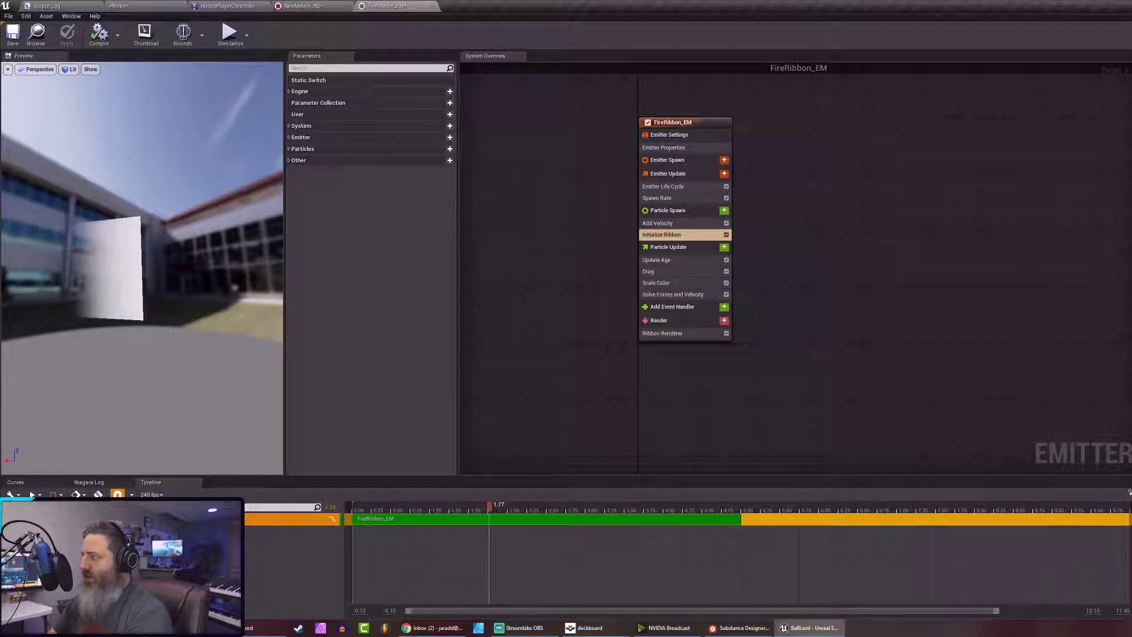
{"action": "key", "text": "Return"}
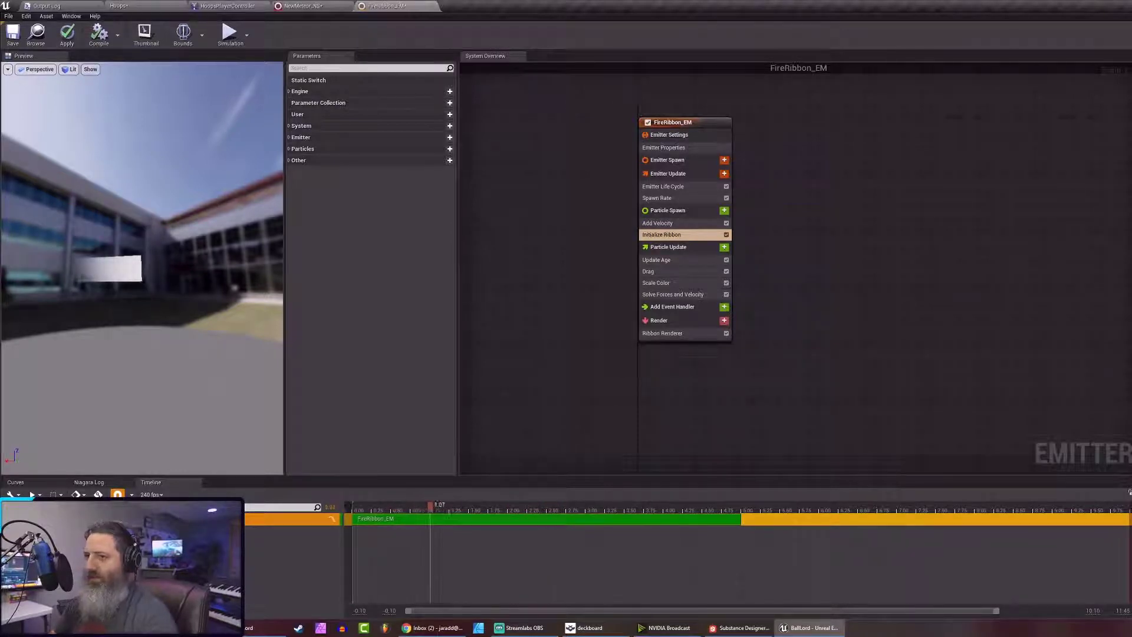
Apply the emitter's narrower ribbon, play the game from HoopsPlayerController, throw a meteor basketball to examine its trail, and end the preview
{"action": "left_click", "coordinate": [7, 45]}
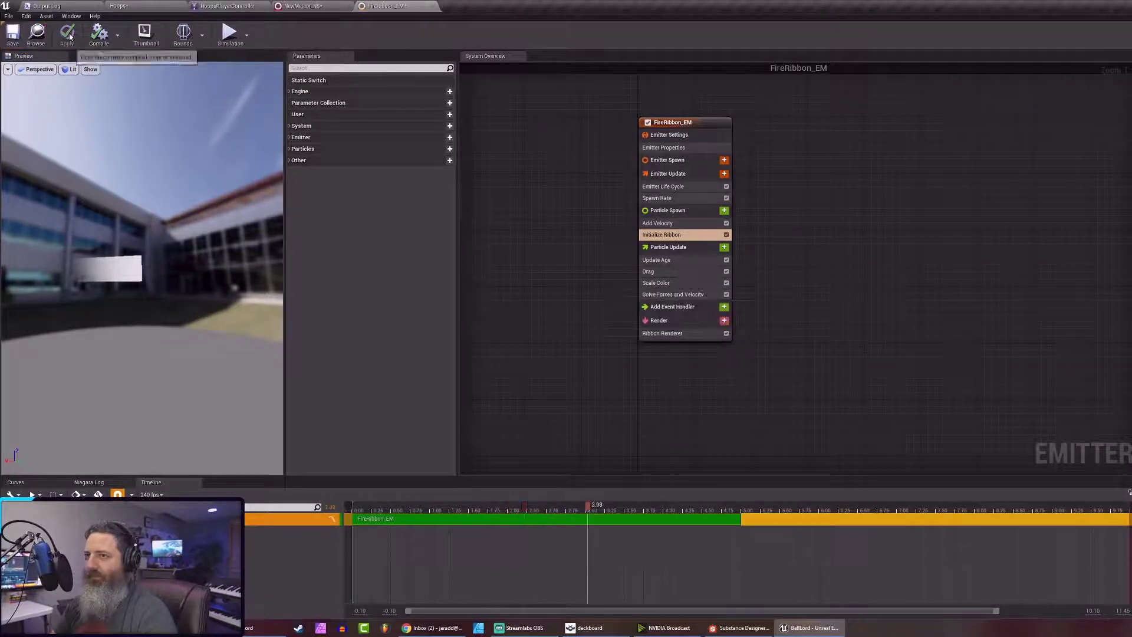
{"action": "left_click", "coordinate": [235, 6]}
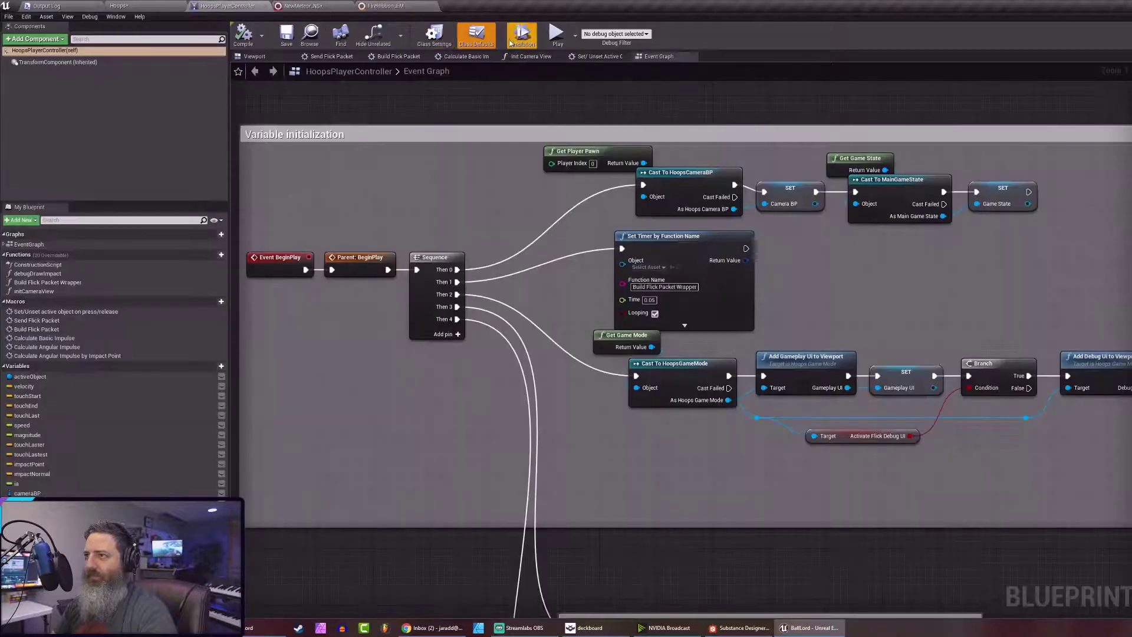
{"action": "left_click", "coordinate": [554, 34]}
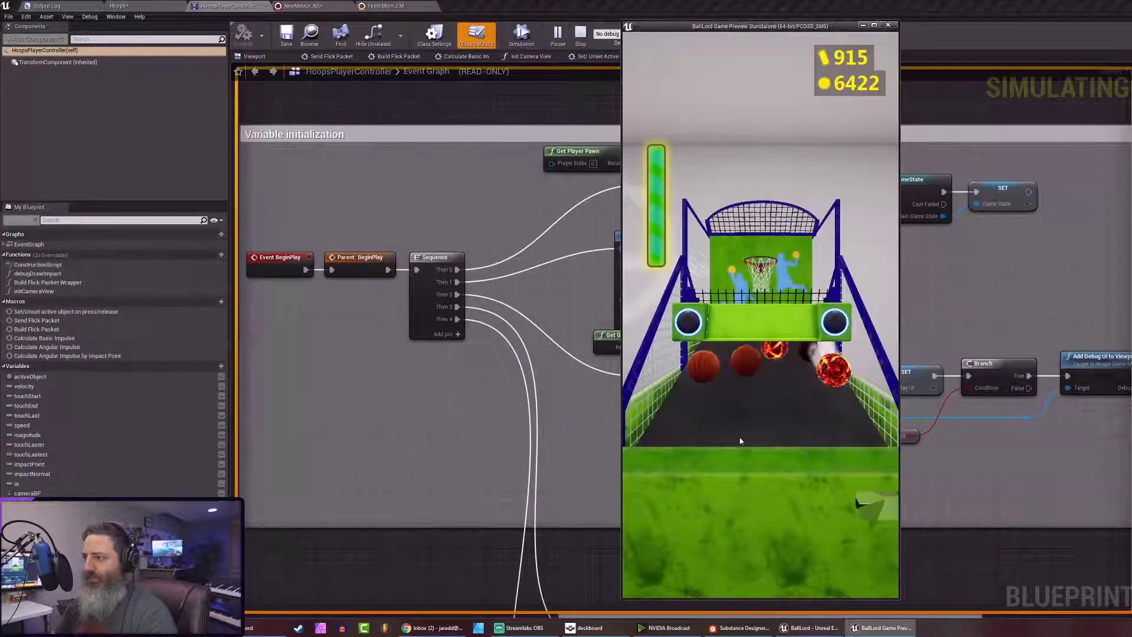
{"action": "left_click_drag", "start_coordinate": [772, 415], "coordinate": [743, 384]}
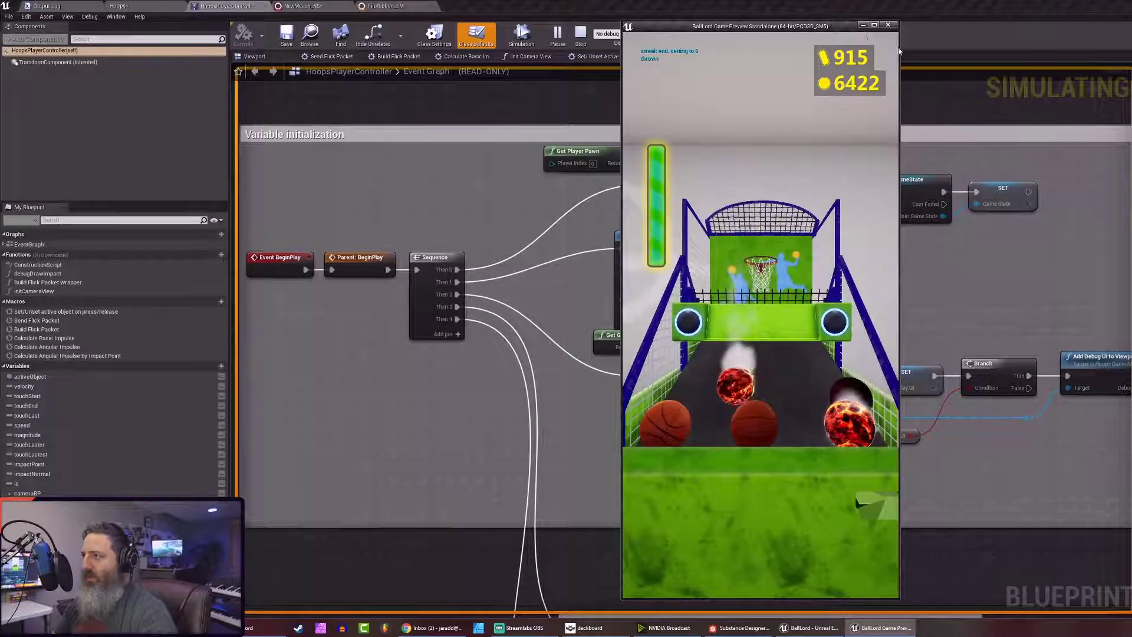
{"action": "key", "text": "Escape"}
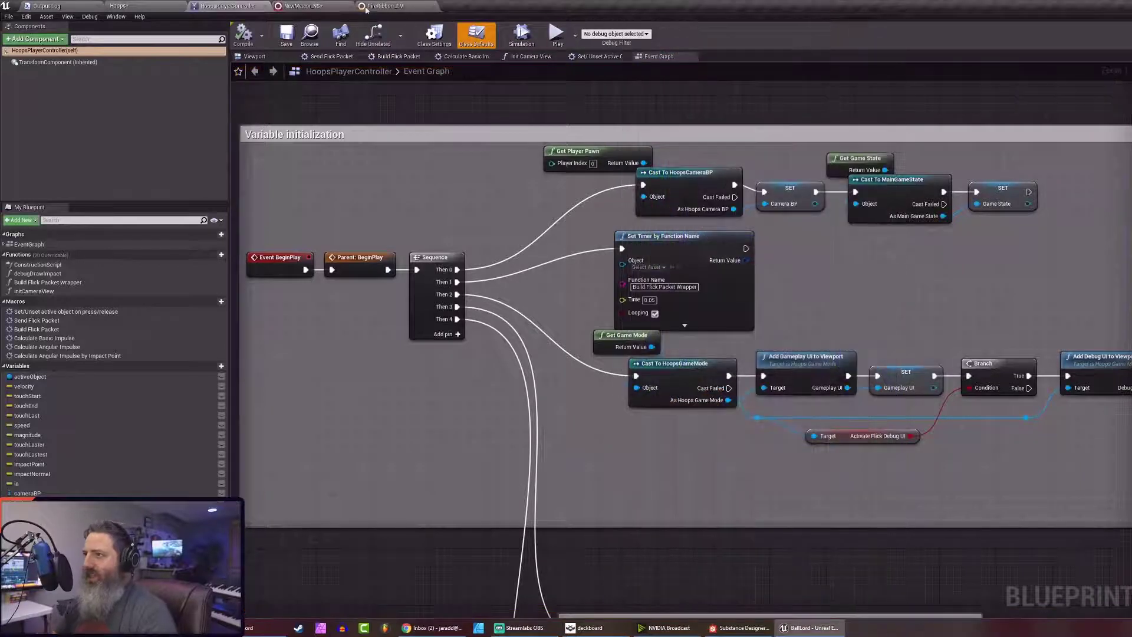
Disable the Add Velocity module in Particle Spawn of the FireRibbon_EM emitter and apply the change
{"action": "left_click", "coordinate": [366, 7]}
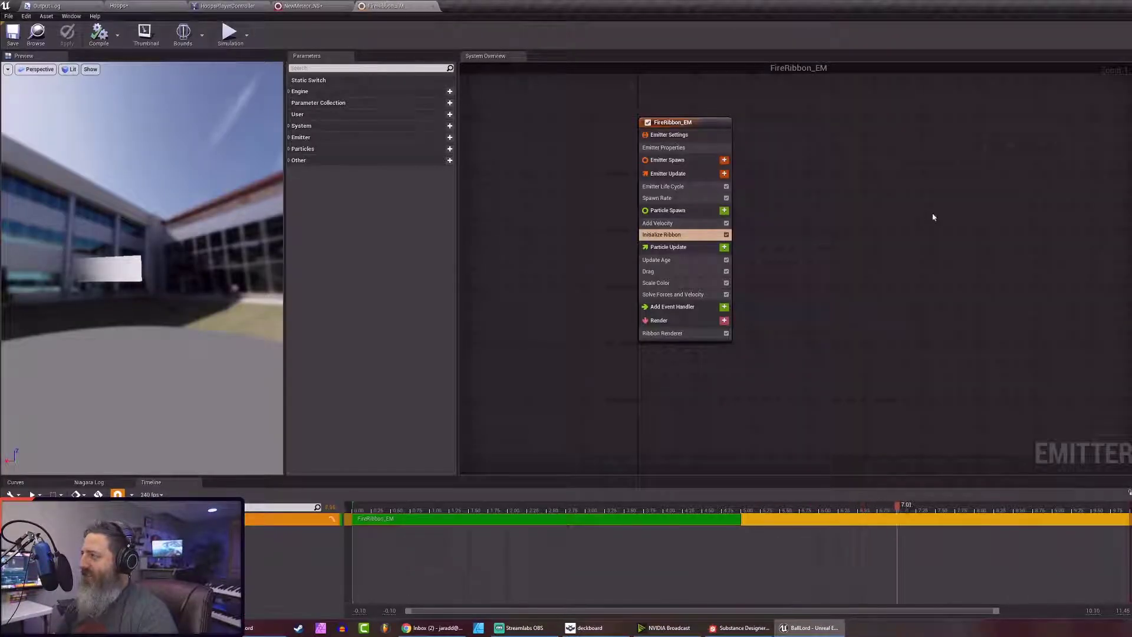
{"action": "left_click", "coordinate": [726, 223]}
{"action": "left_click", "coordinate": [66, 33]}
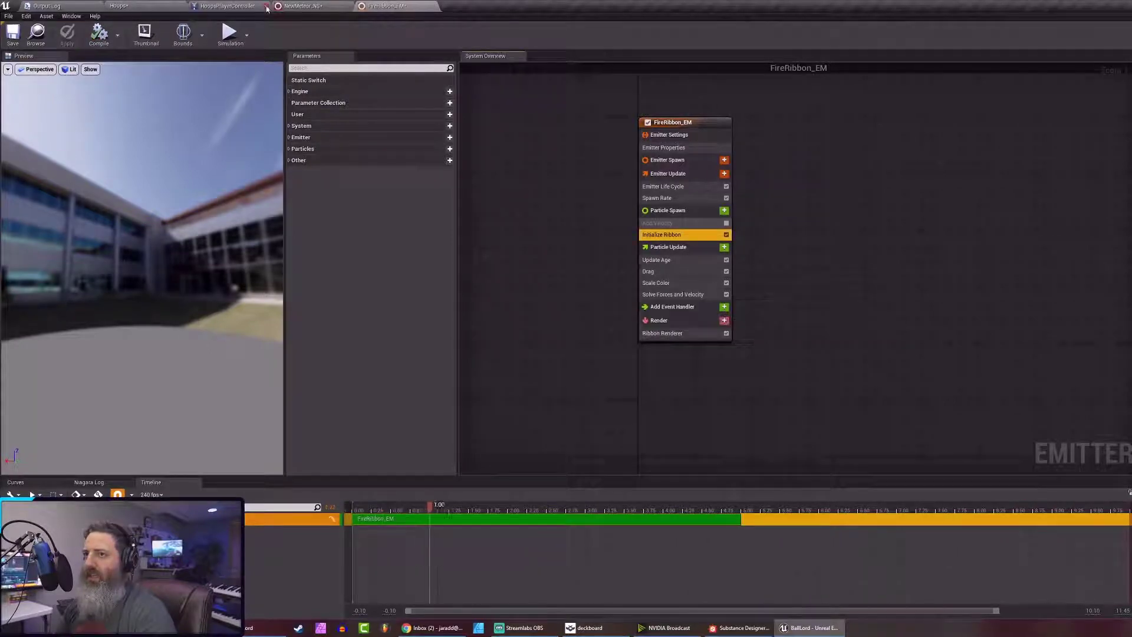
Play the game from HoopsPlayerController, throw basketballs to examine the ribbon trail without added velocity, and end the preview
{"action": "left_click", "coordinate": [227, 6]}
{"action": "left_click", "coordinate": [557, 33]}
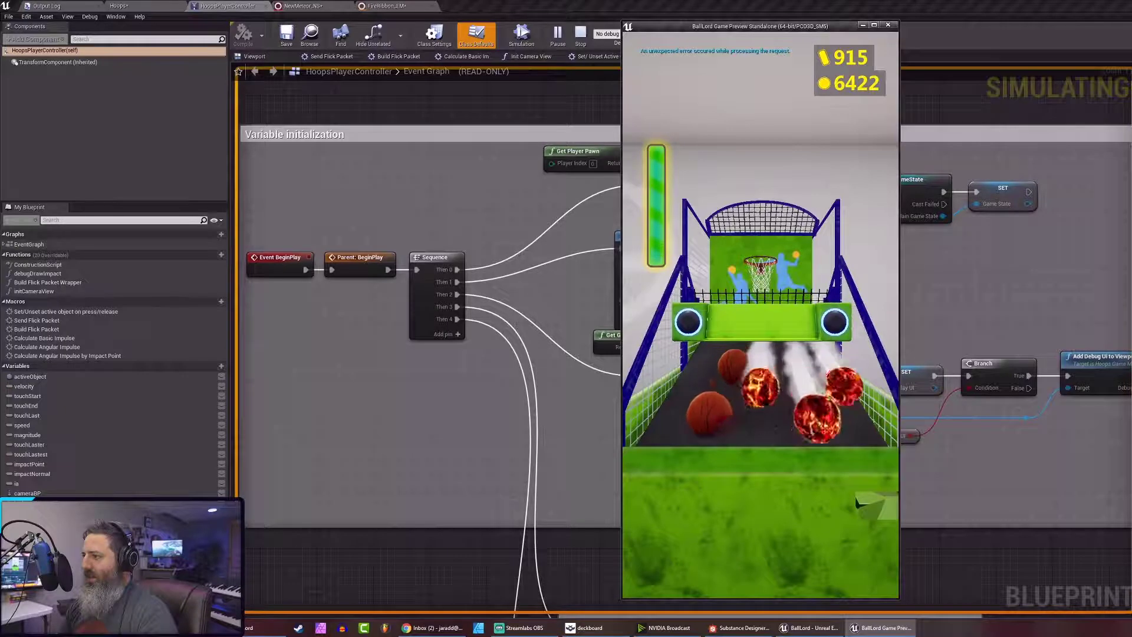
{"action": "left_click_drag", "start_coordinate": [754, 421], "coordinate": [751, 83]}
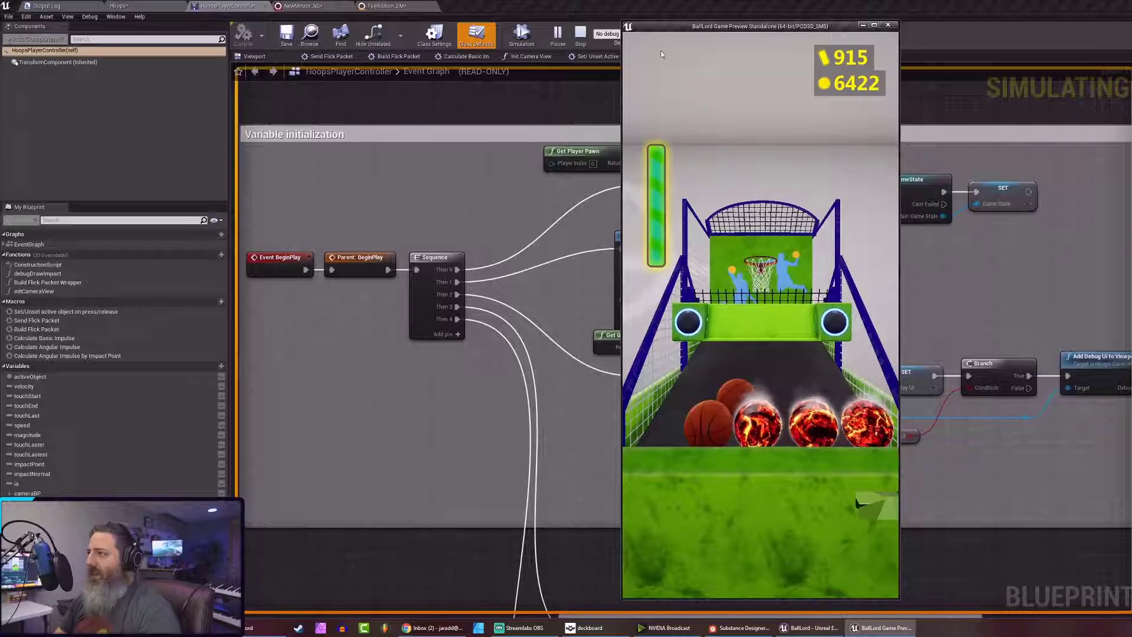
{"action": "key", "text": "Escape"}
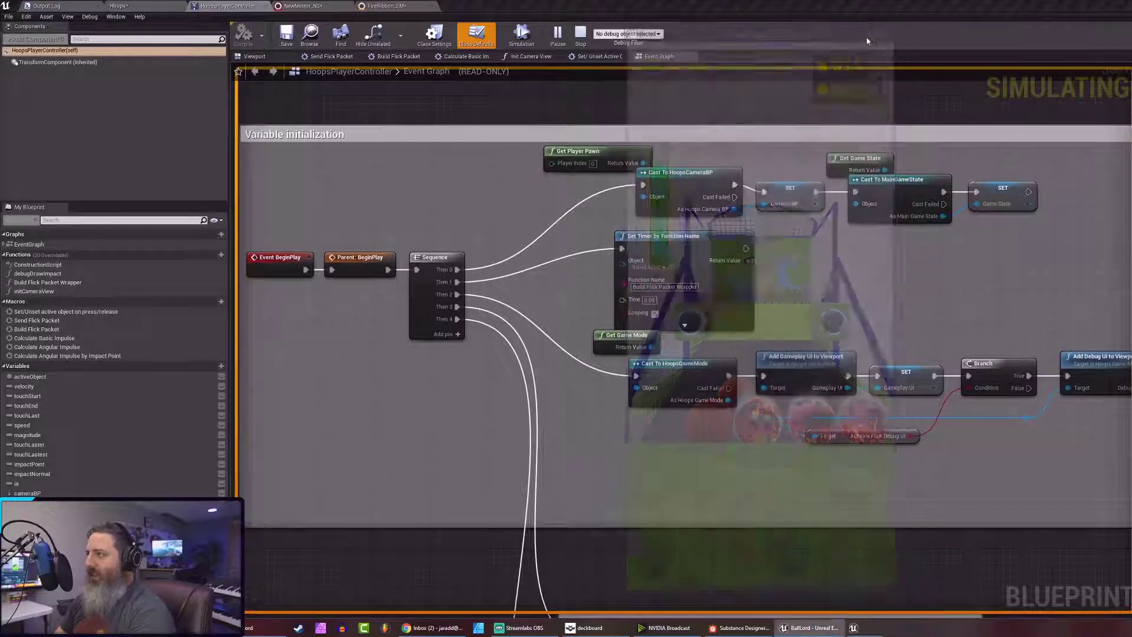
Create a new material named FireRibbon_MAT in the NewMeteor folder of the level's Content Browser
{"action": "left_click", "coordinate": [395, 6]}
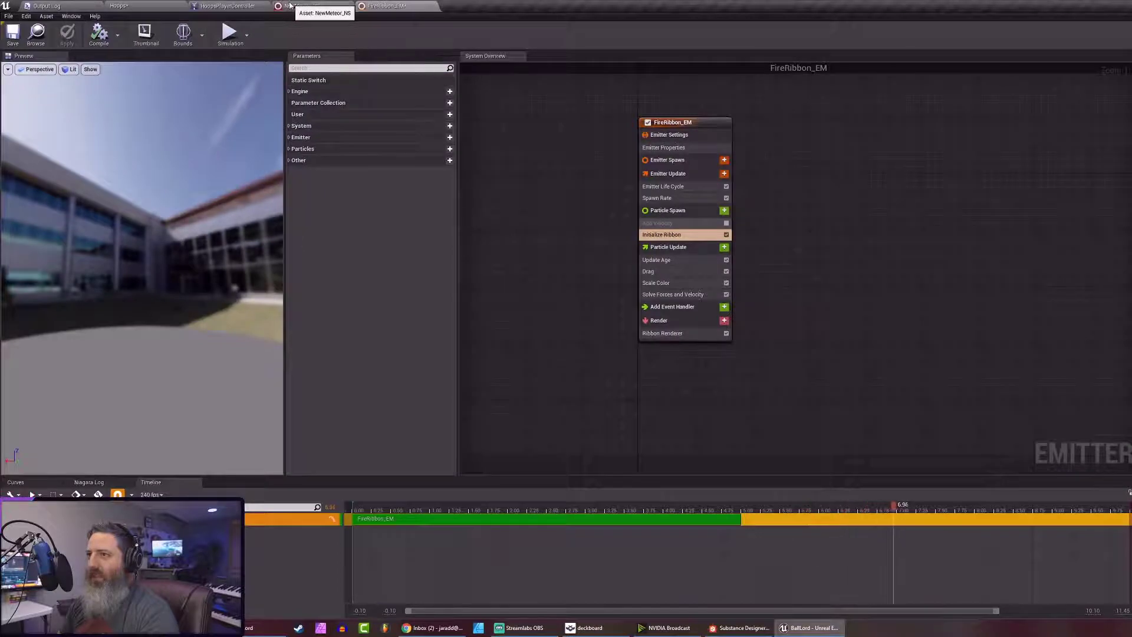
{"action": "left_click", "coordinate": [306, 6]}
{"action": "left_click", "coordinate": [132, 6]}
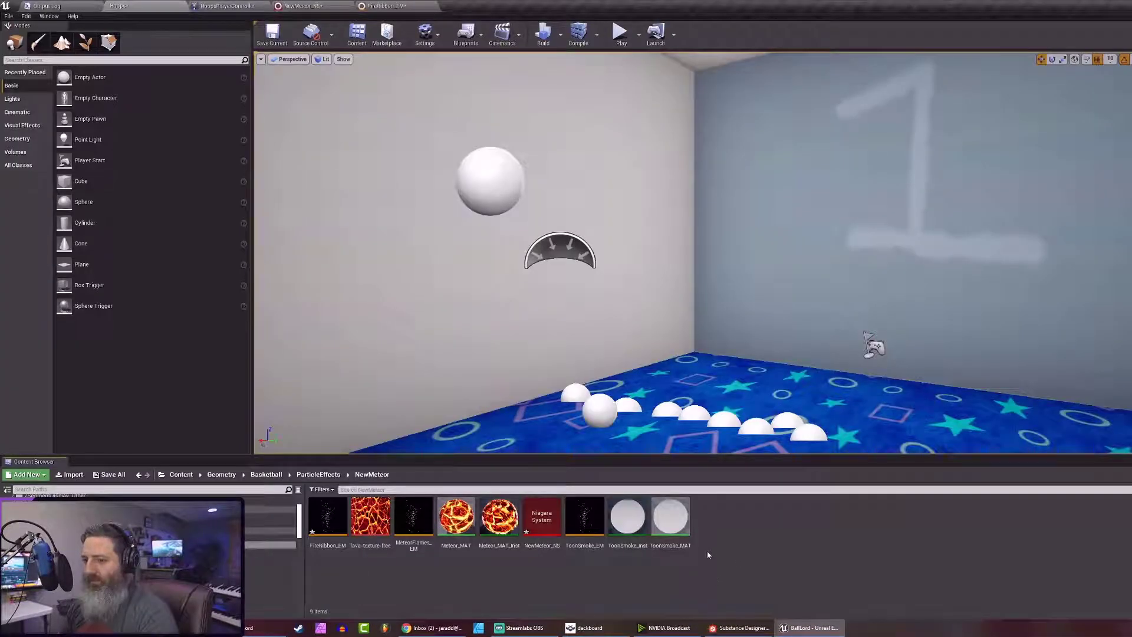
{"action": "right_click", "coordinate": [725, 531]}
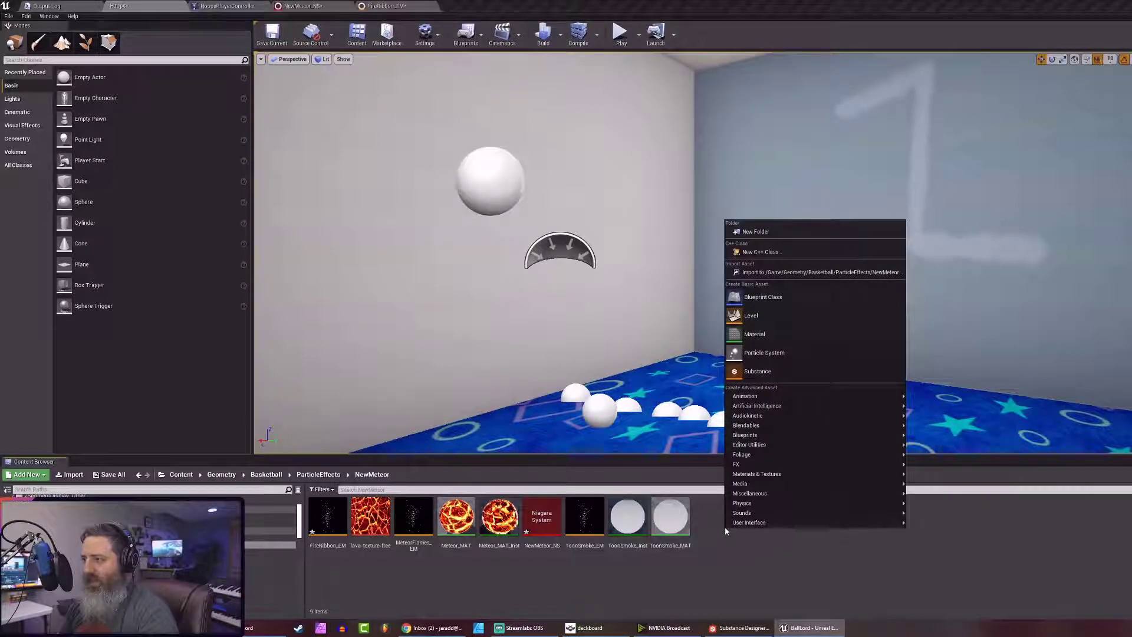
{"action": "left_click", "coordinate": [749, 333]}
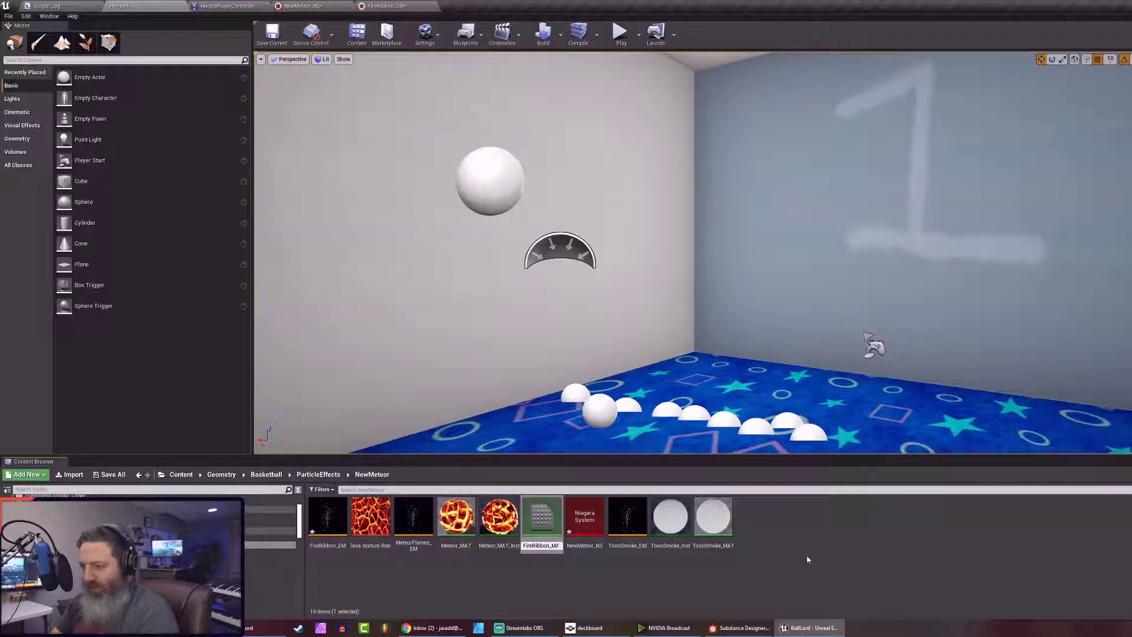
{"action": "key", "text": "Return"}
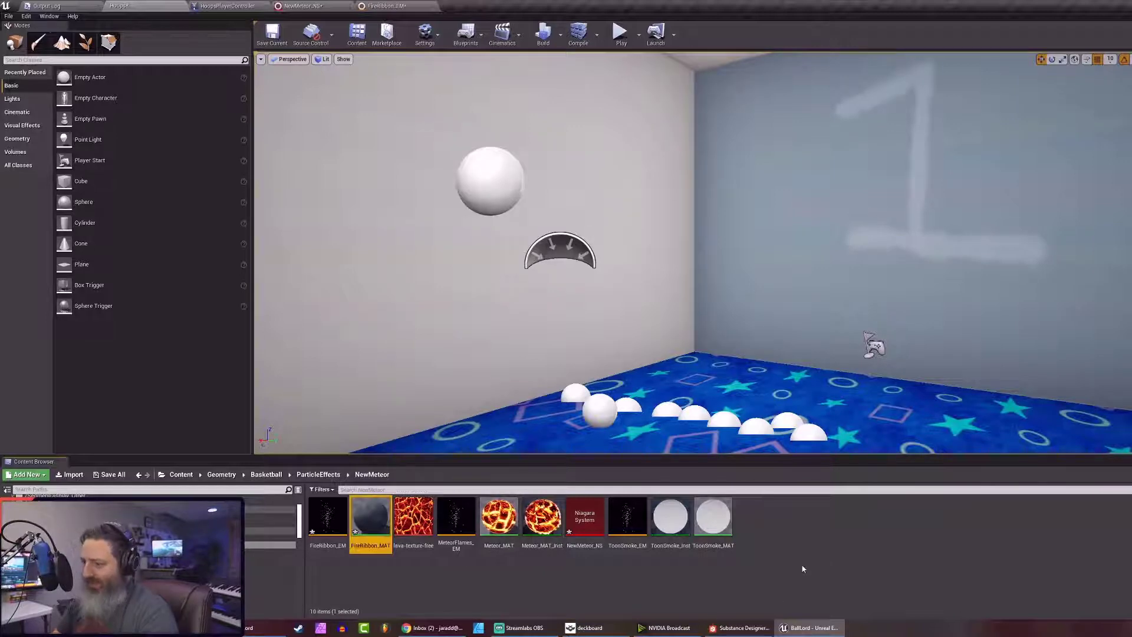
Open the FireRibbon_MAT material for editing, and assign it to the Ribbon Renderer of the FireRibbon_EM emitter
{"action": "double_click", "coordinate": [370, 514]}
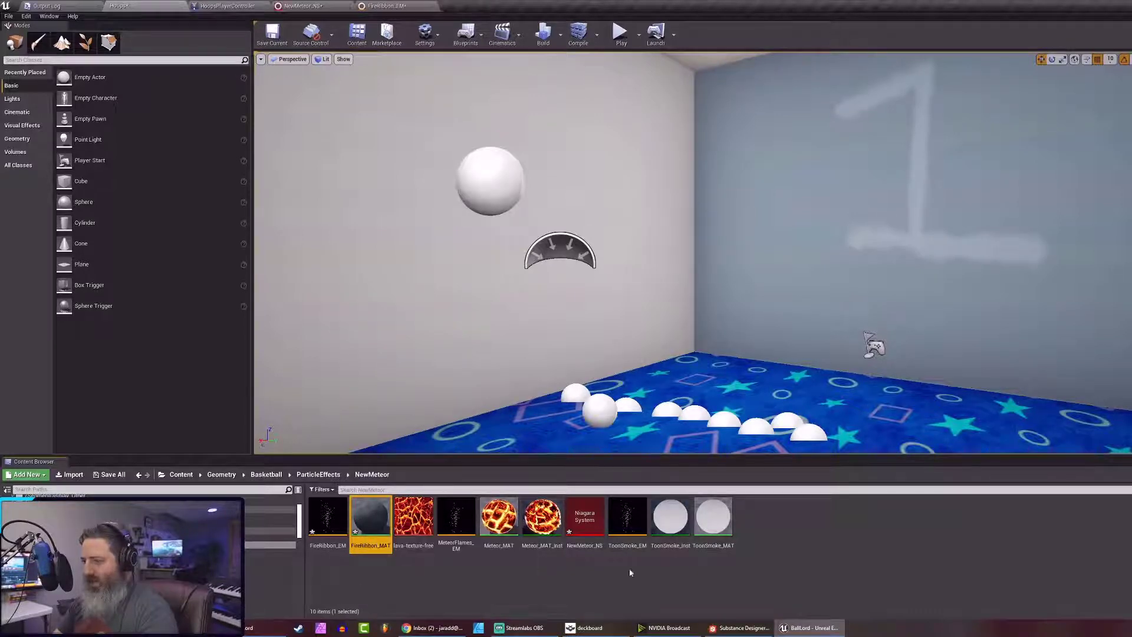
{"action": "left_click", "coordinate": [366, 7]}
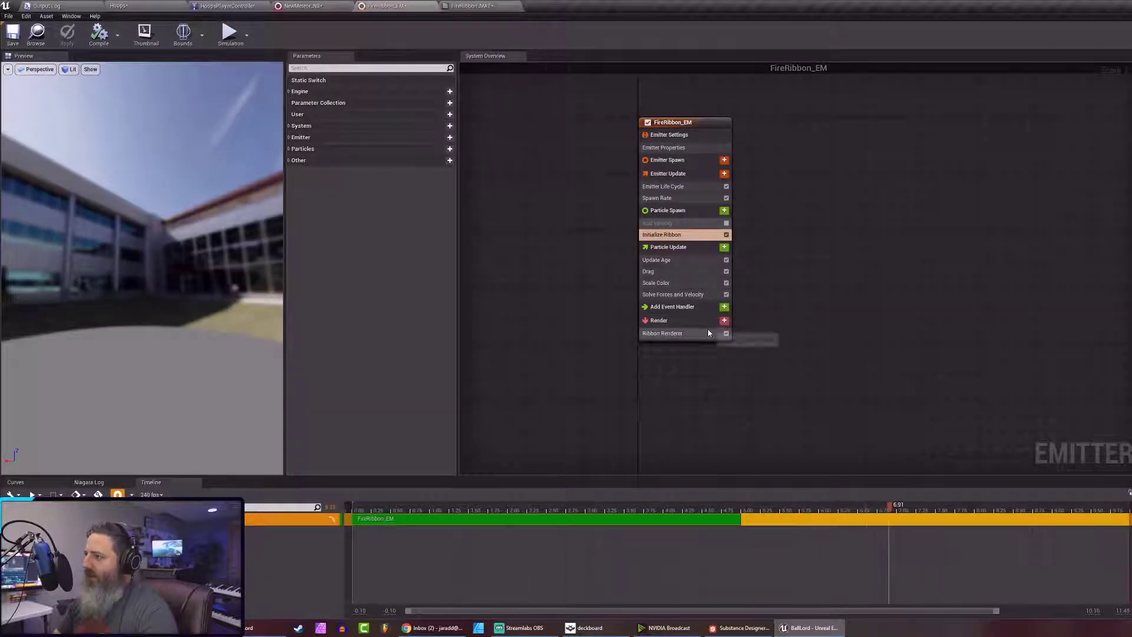
{"action": "left_click", "coordinate": [708, 334]}
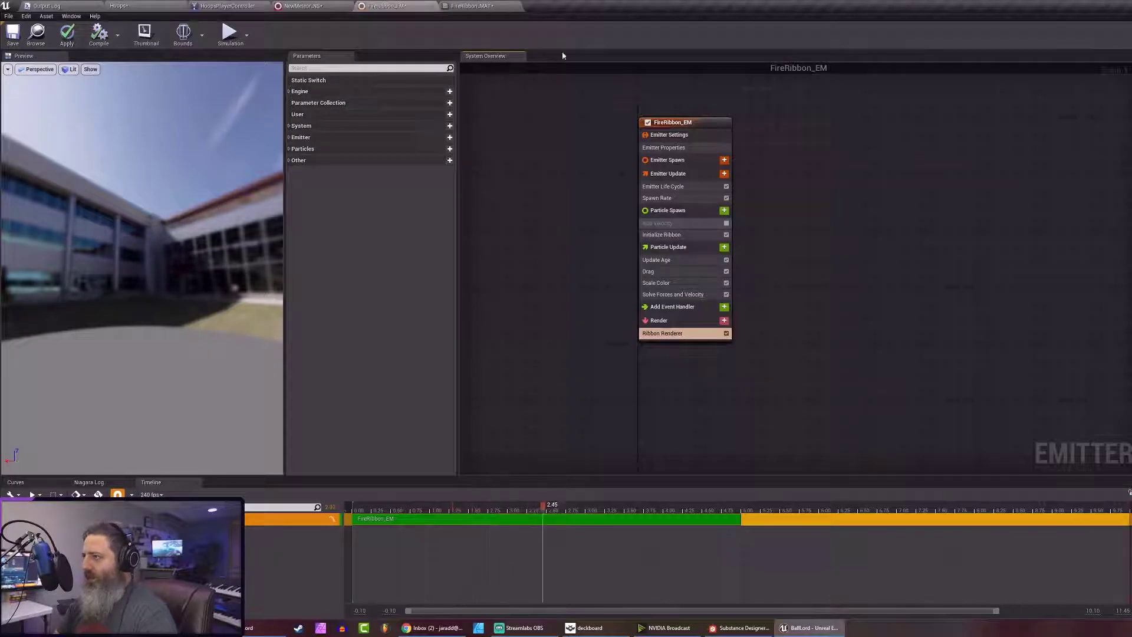
Set the FireRibbon_MAT material's blend mode to Translucent and its shading model to Unlit
{"action": "left_click", "coordinate": [466, 6]}
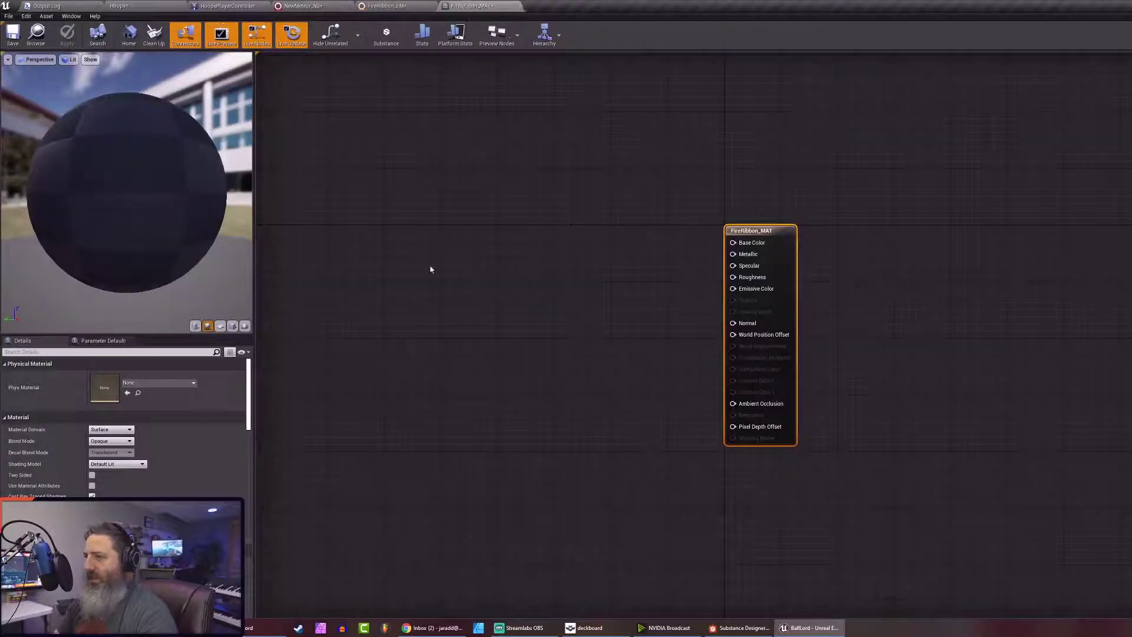
{"action": "left_click", "coordinate": [287, 421]}
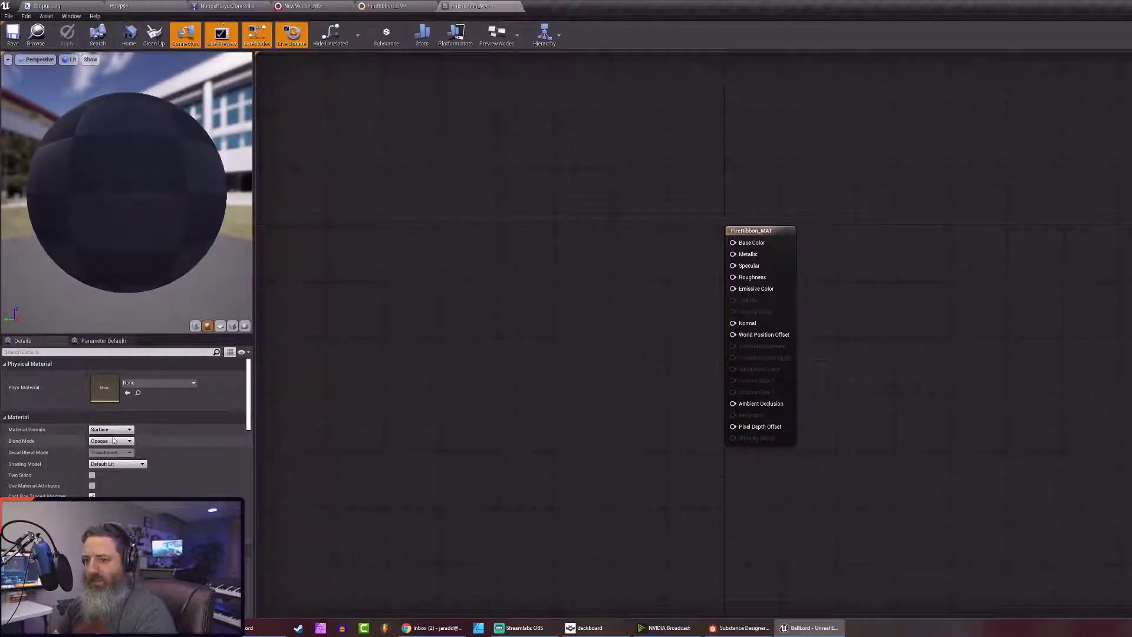
{"action": "left_click", "coordinate": [115, 440]}
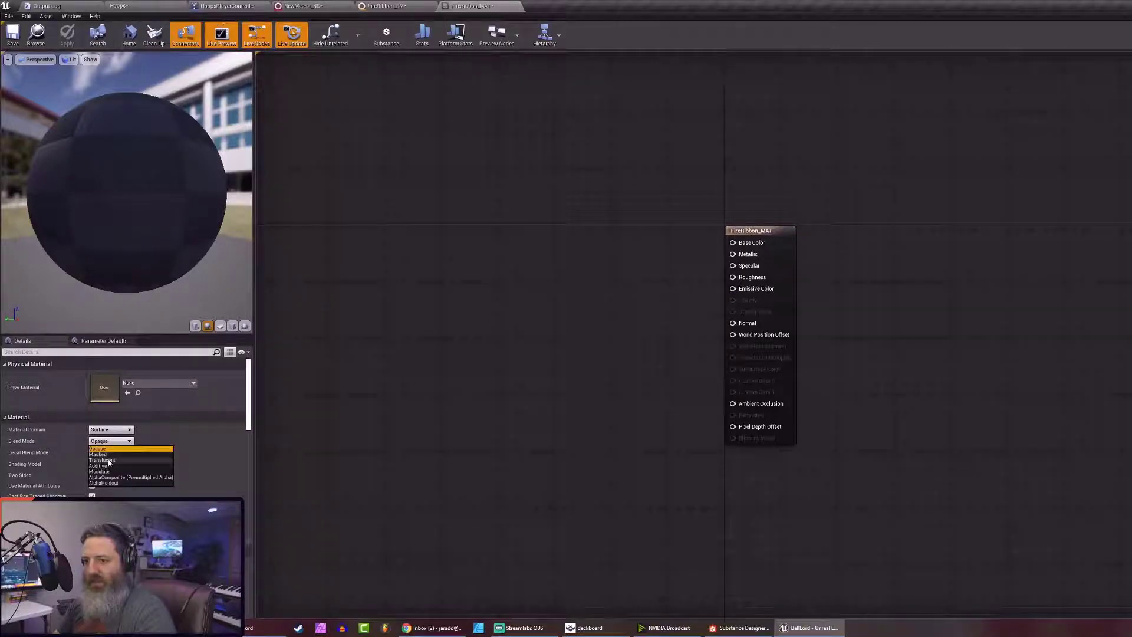
{"action": "left_click", "coordinate": [104, 460]}
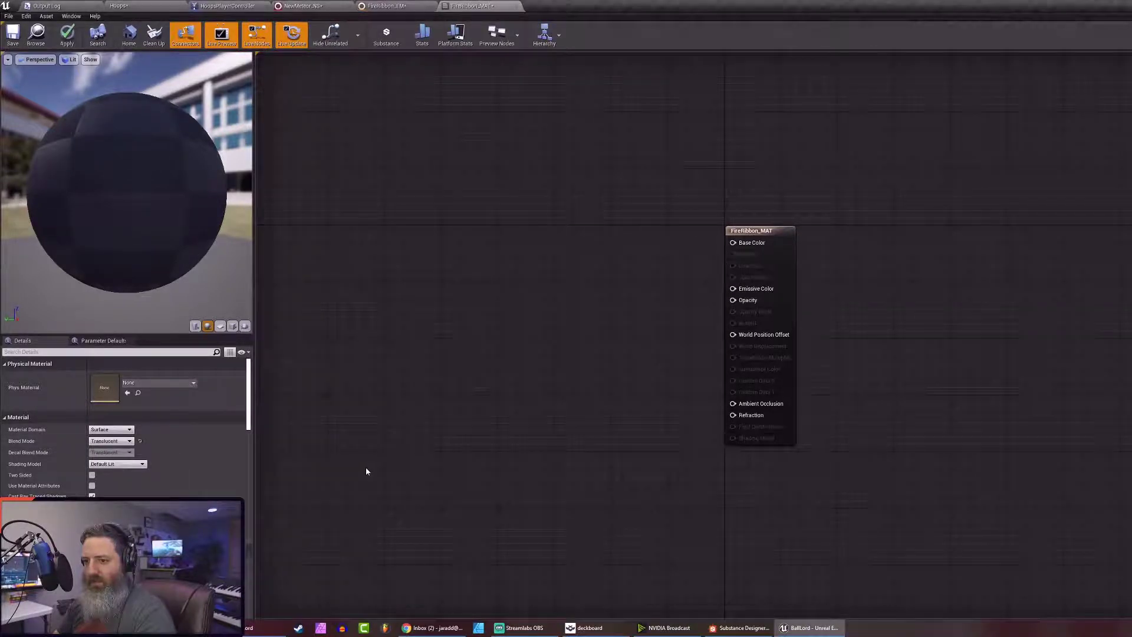
{"action": "left_click", "coordinate": [118, 464]}
{"action": "left_click", "coordinate": [94, 471]}
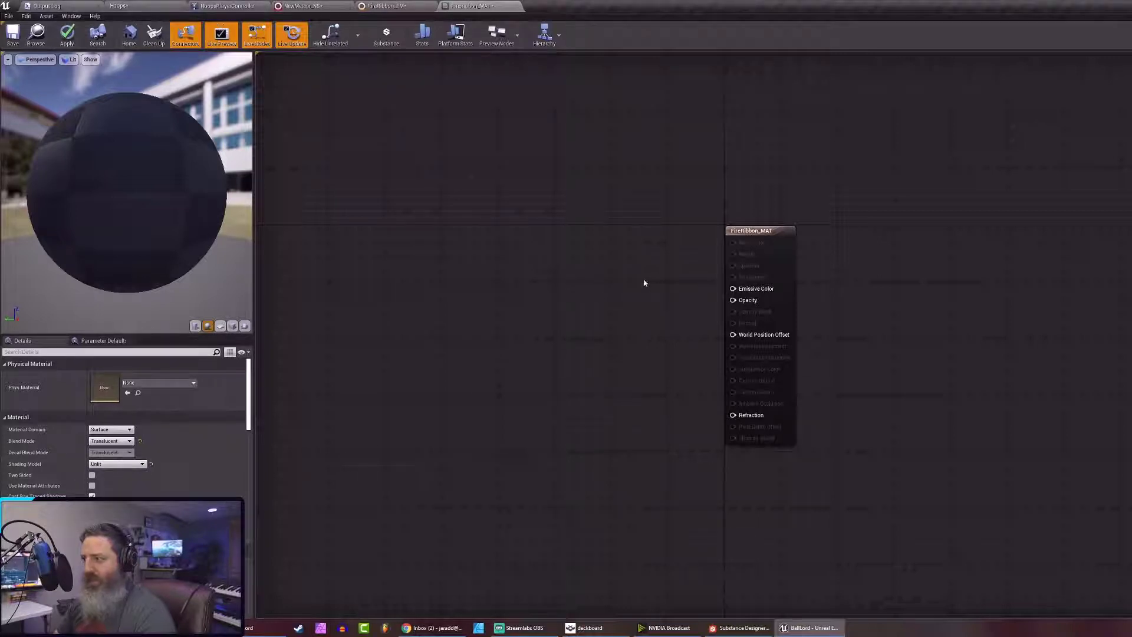
Add a ParticleColor node feeding the Emissive Color input of FireRibbon_MAT, place it away from the result node, and save the material
{"action": "right_click_drag", "start_coordinate": [644, 283], "coordinate": [687, 246]}
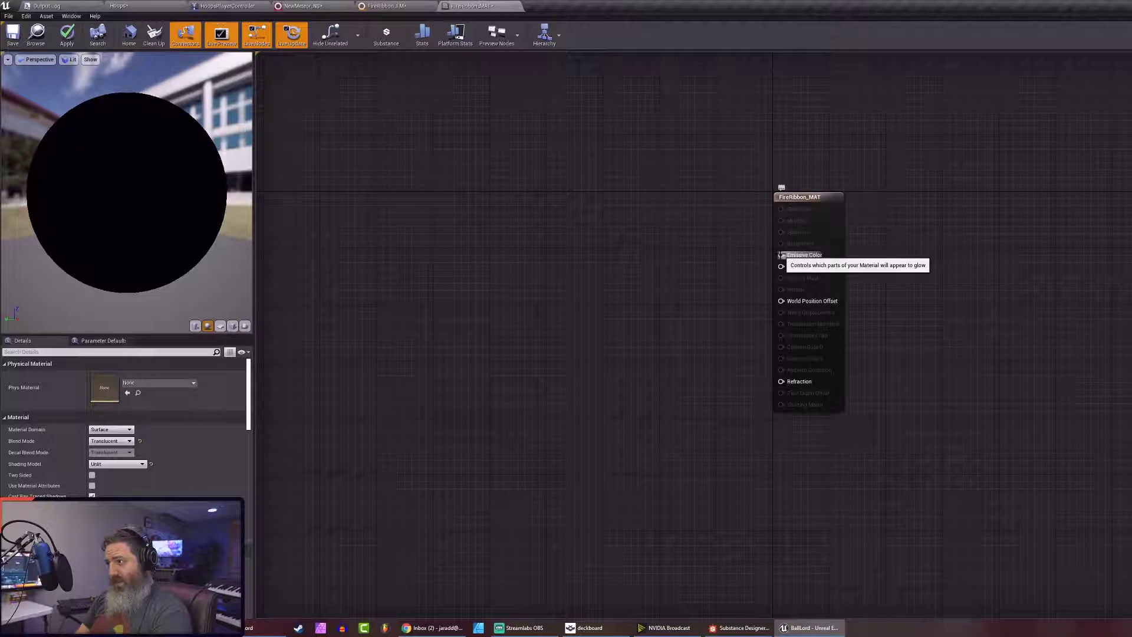
{"action": "left_click_drag", "start_coordinate": [781, 255], "coordinate": [607, 182]}
{"action": "type", "text": "part"}
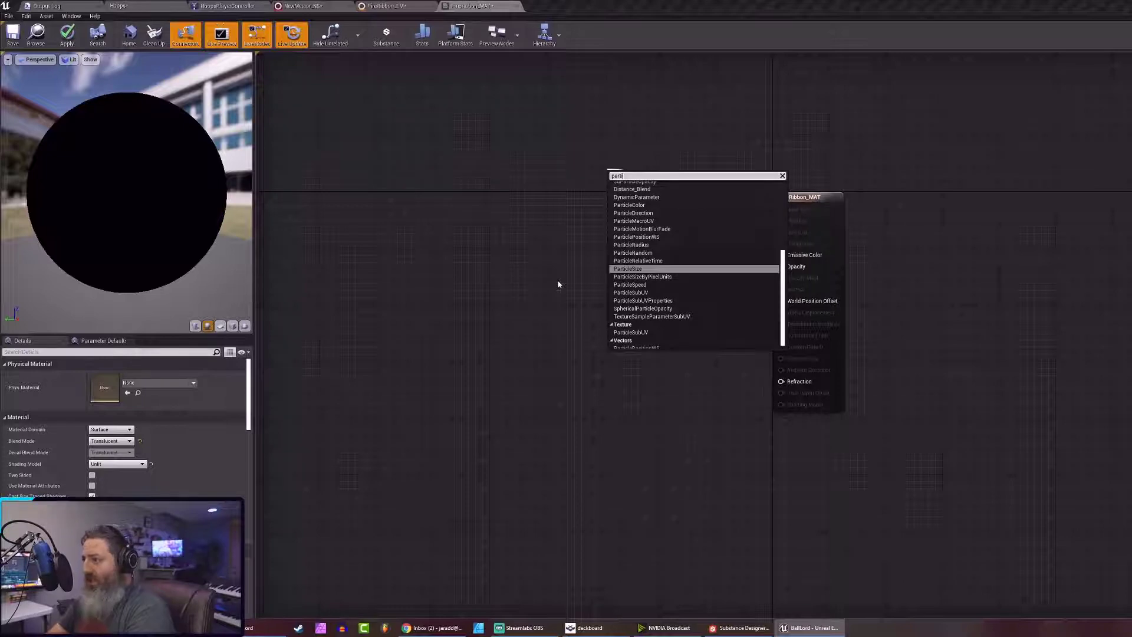
{"action": "type", "text": "icle"}
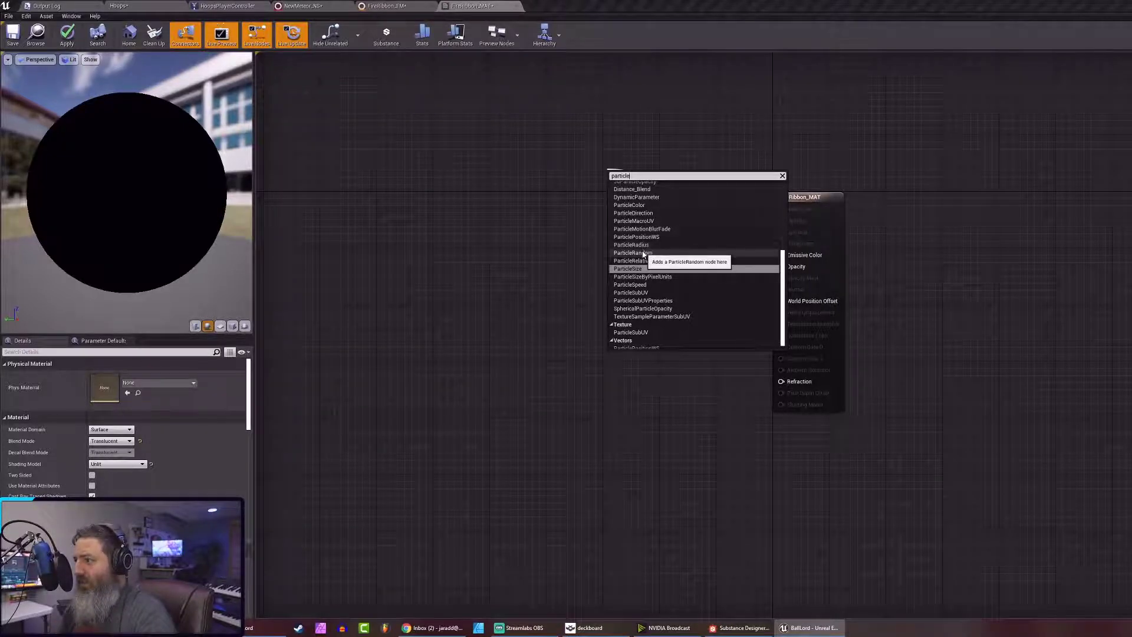
{"action": "type", "text": "col"}
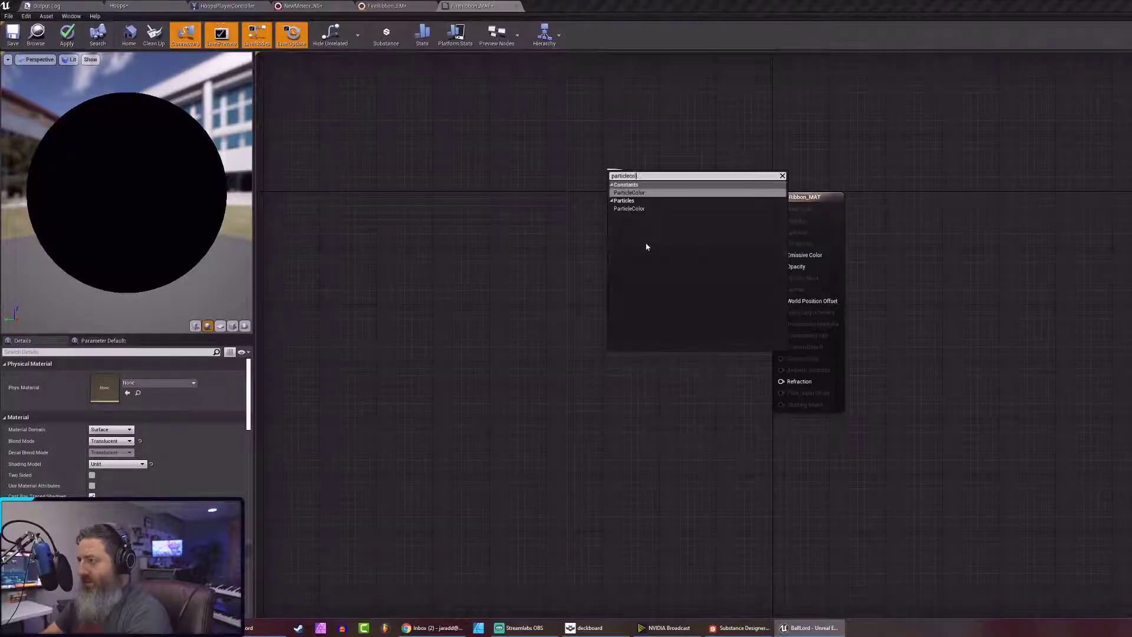
{"action": "key", "text": "Return"}
{"action": "left_click_drag", "start_coordinate": [646, 242], "coordinate": [564, 228]}
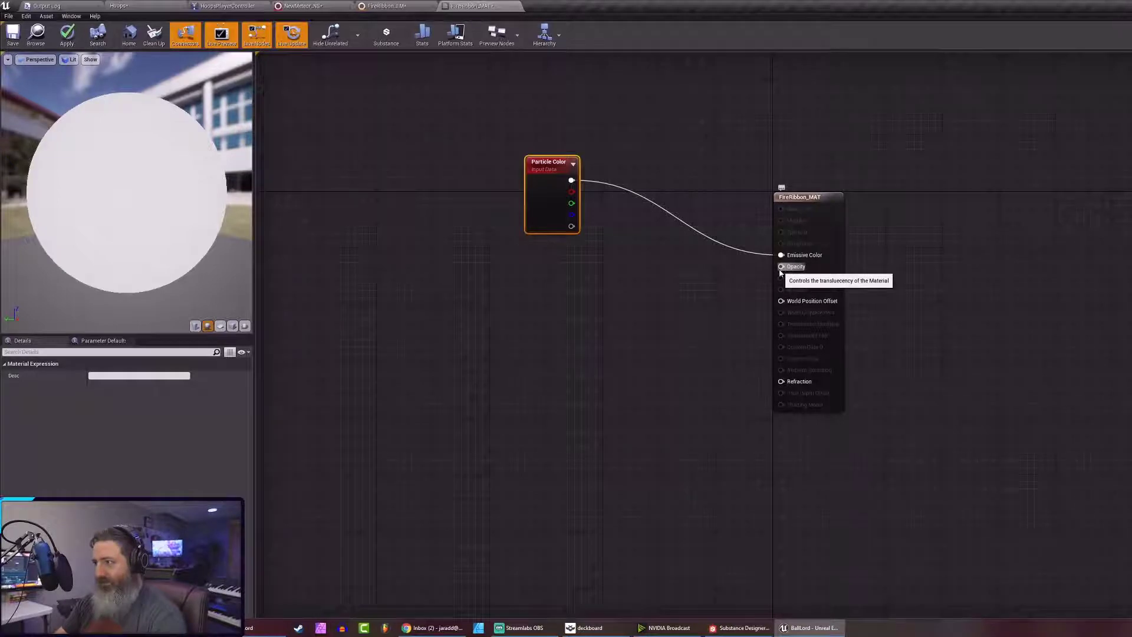
{"action": "left_click", "coordinate": [12, 36]}
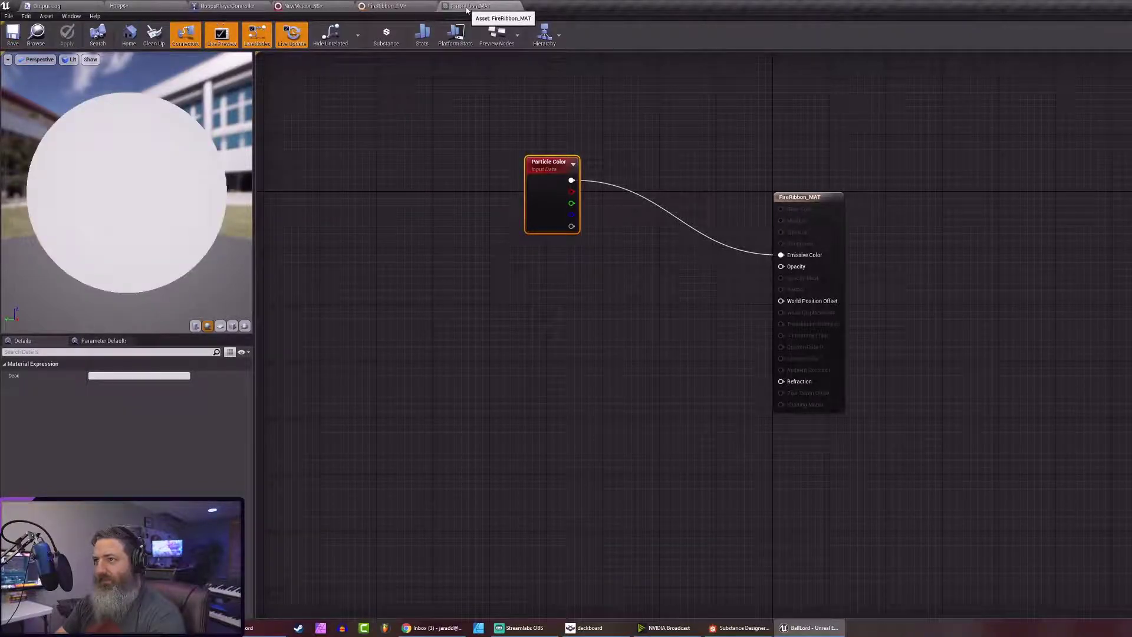
Enable the Add Velocity module in the FireRibbon_EM emitter and examine the ribbon with its new material in the preview
{"action": "left_click", "coordinate": [384, 6]}
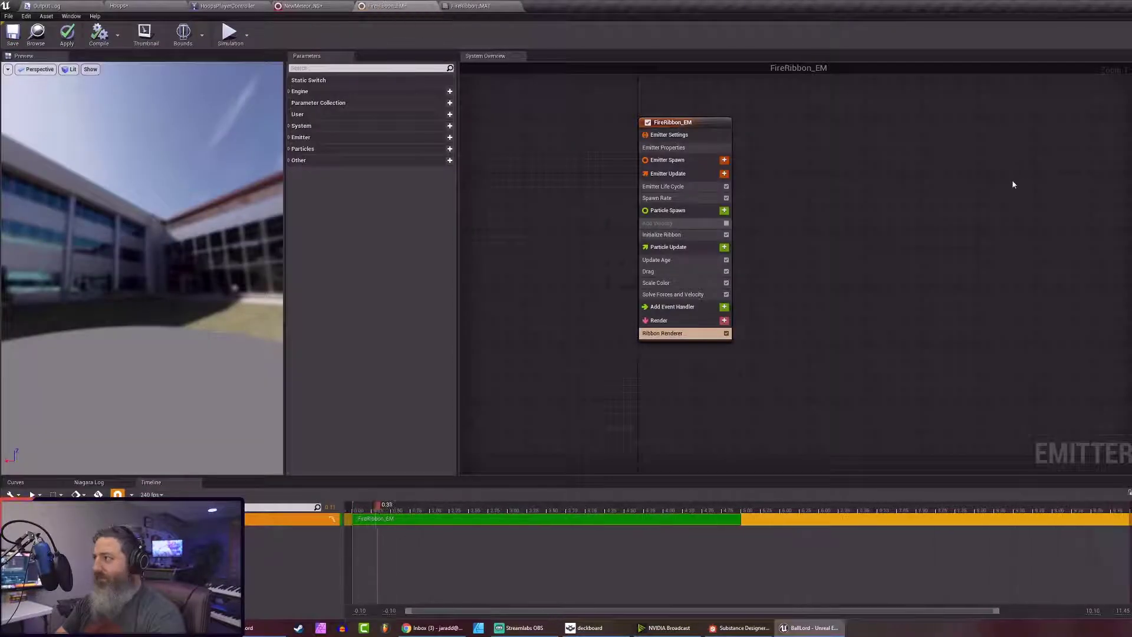
{"action": "left_click", "coordinate": [726, 223]}
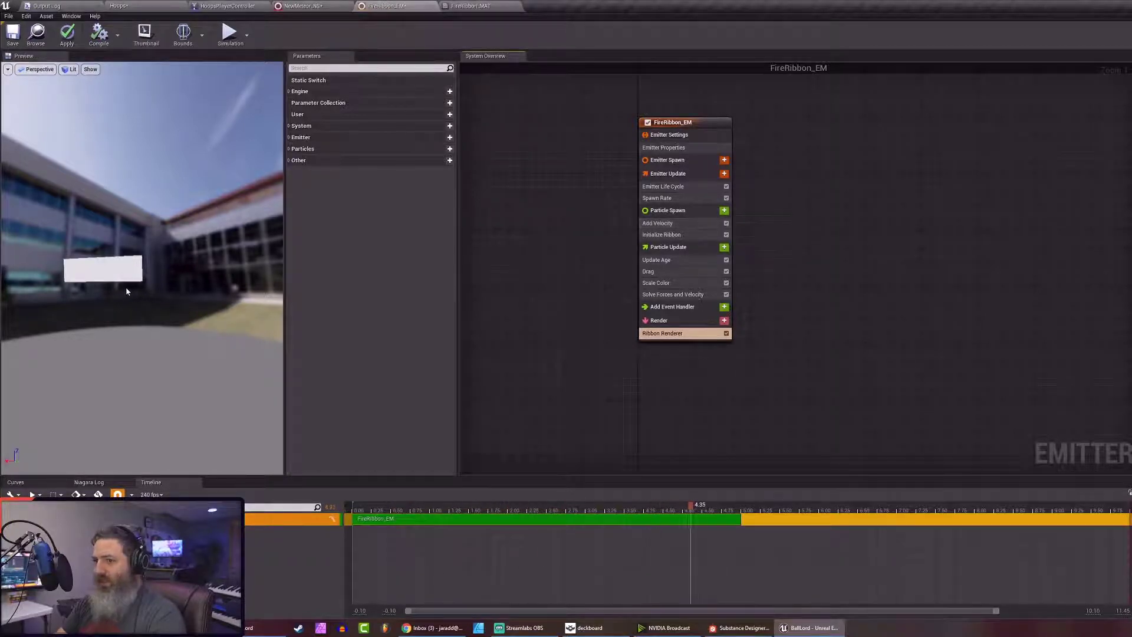
{"action": "mouse_move", "coordinate": [100, 321]}
{"action": "left_mouse_down"}
{"action": "mouse_move", "coordinate": [135, 316]}
{"action": "mouse_move", "coordinate": [101, 321]}
{"action": "left_mouse_up"}
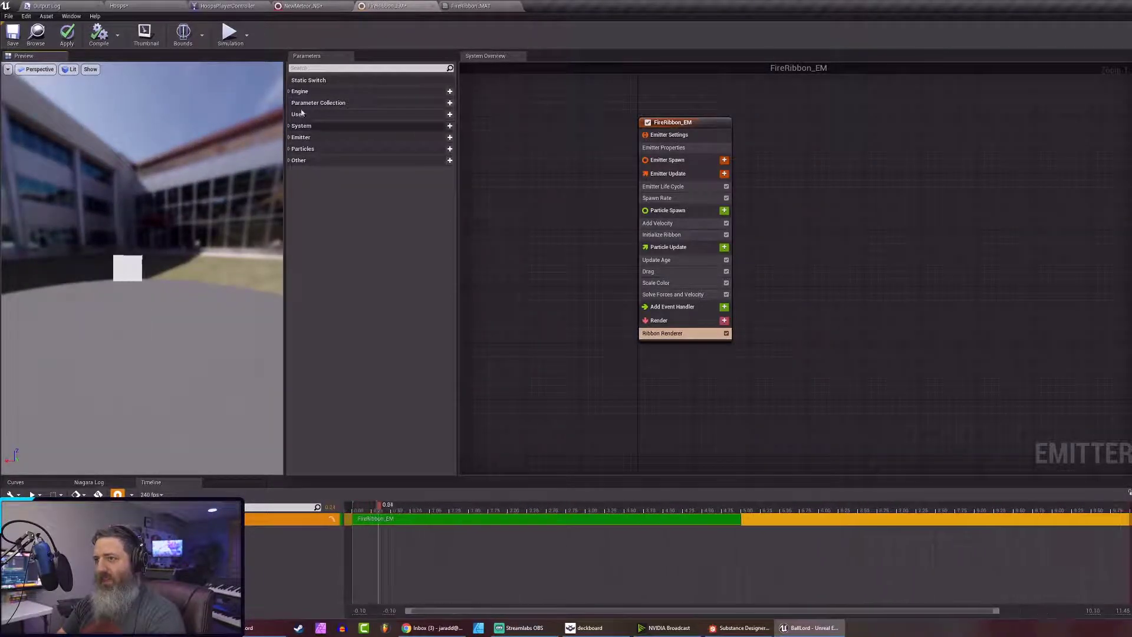
Add a TextureSample node feeding the Opacity input of FireRibbon_MAT, and place it below the Particle Color node
{"action": "left_click", "coordinate": [474, 6]}
{"action": "left_click", "coordinate": [434, 294]}
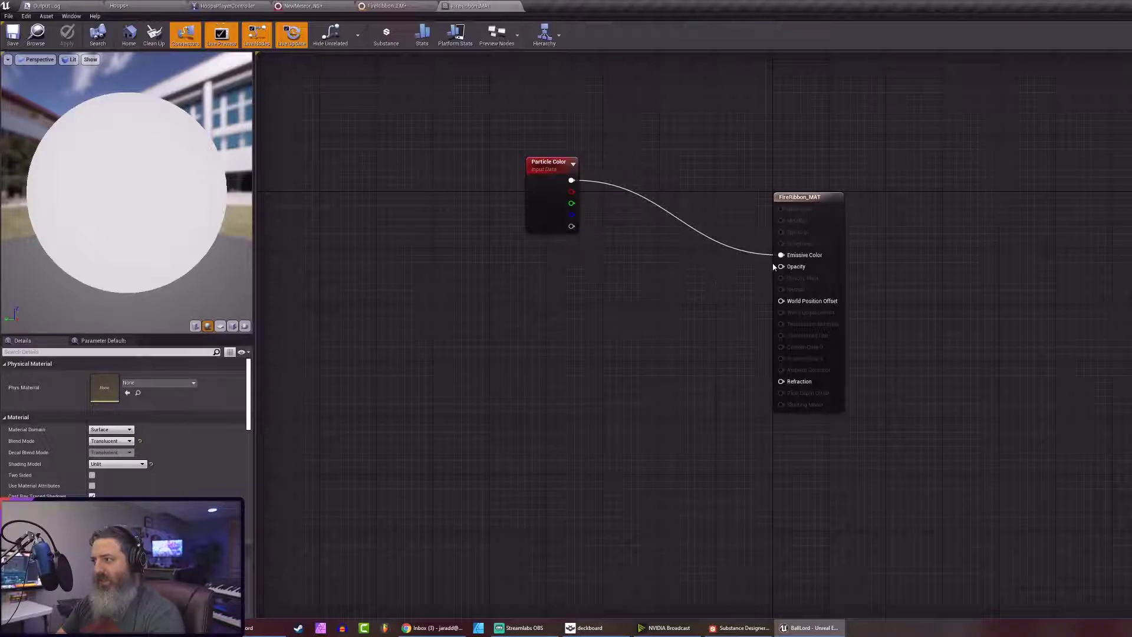
{"action": "left_click_drag", "start_coordinate": [781, 266], "coordinate": [676, 282]}
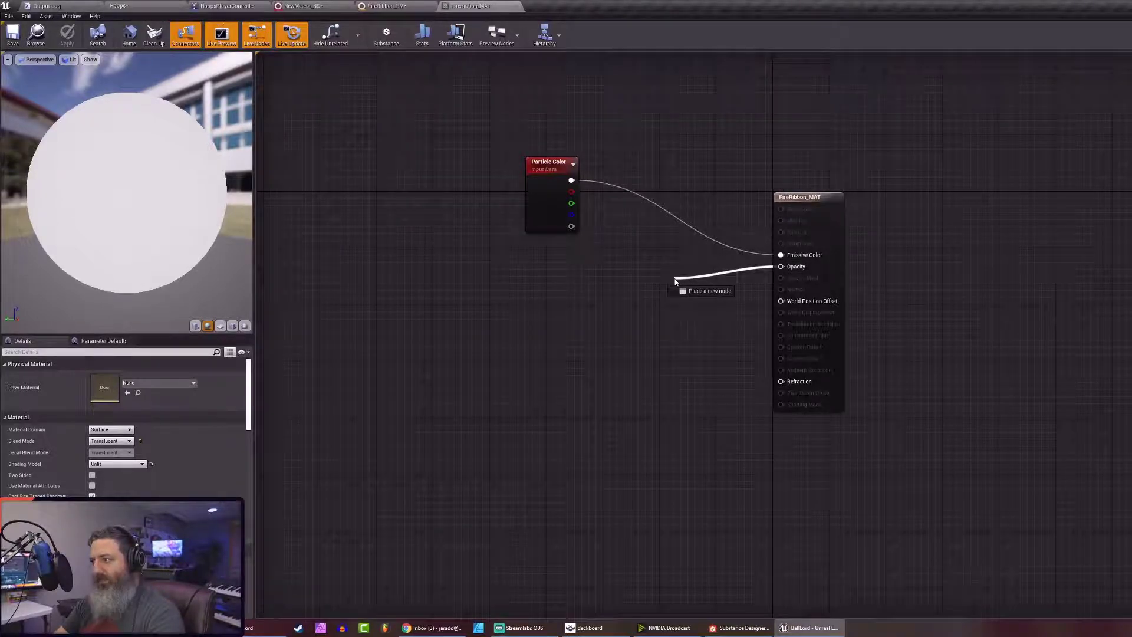
{"action": "left_click_drag", "start_coordinate": [676, 281], "coordinate": [675, 282]}
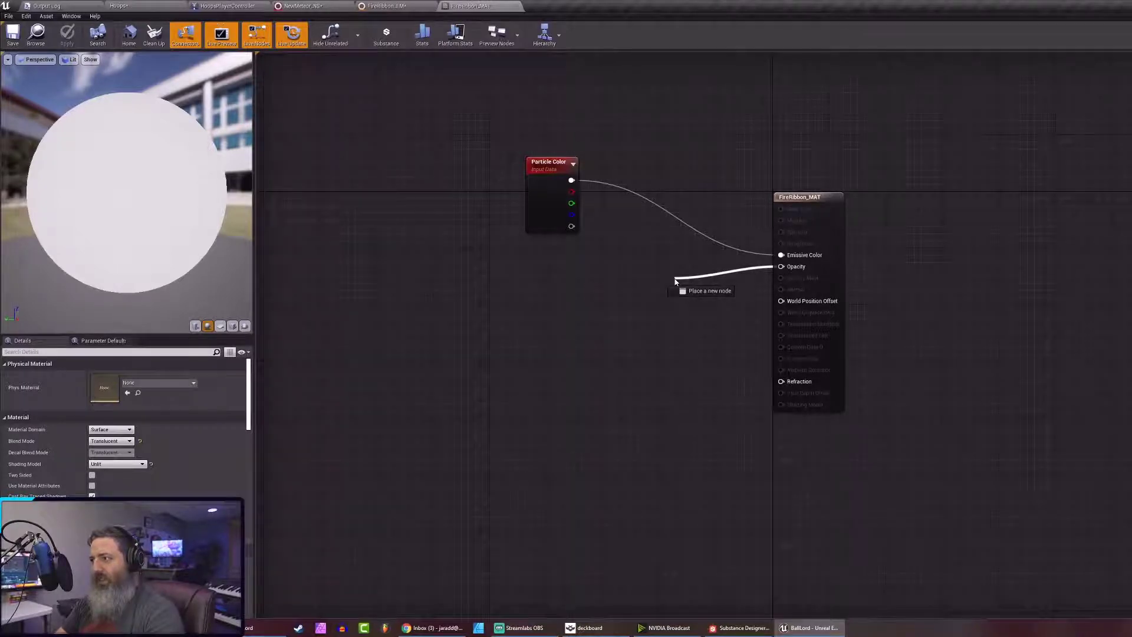
{"action": "left_click_drag", "start_coordinate": [675, 281], "coordinate": [562, 287]}
{"action": "type", "text": "tex"}
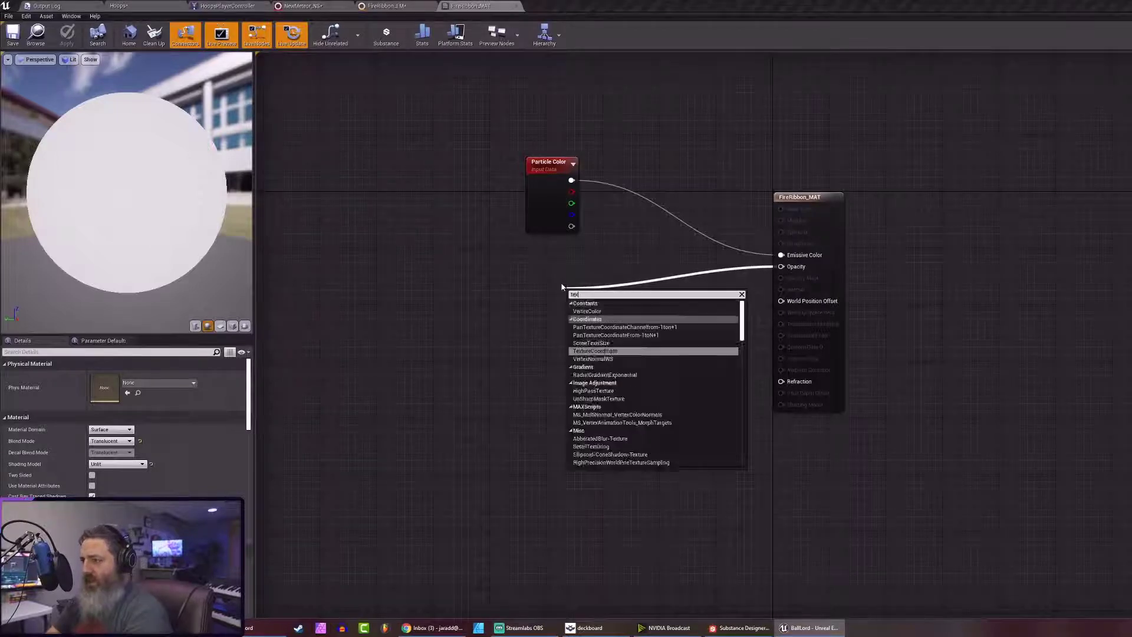
{"action": "type", "text": "t"}
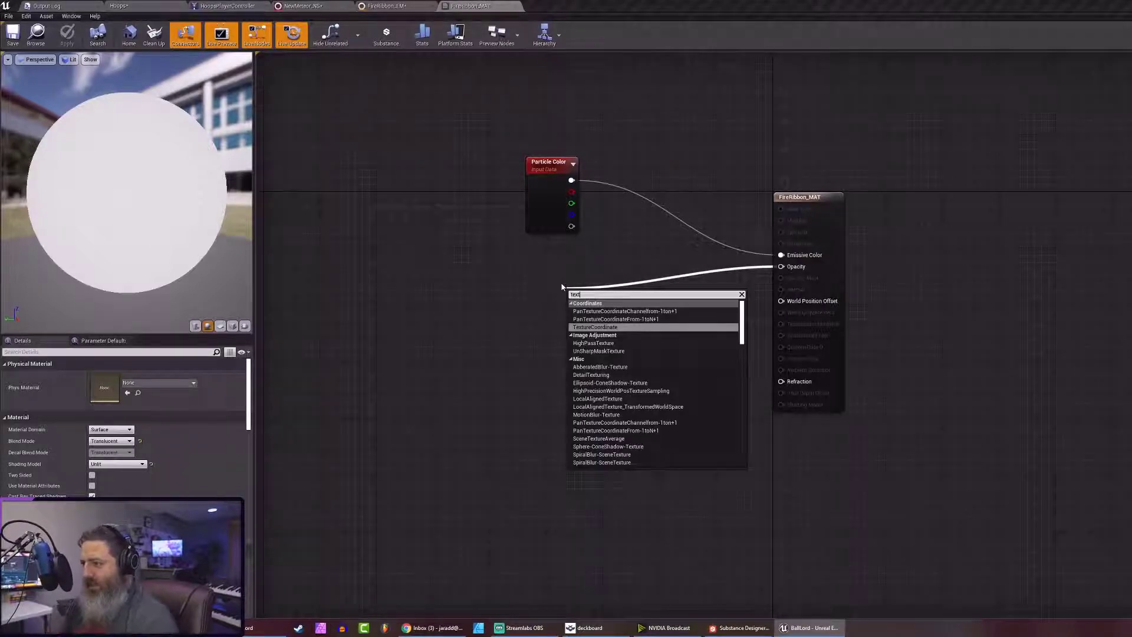
{"action": "type", "text": "sam"}
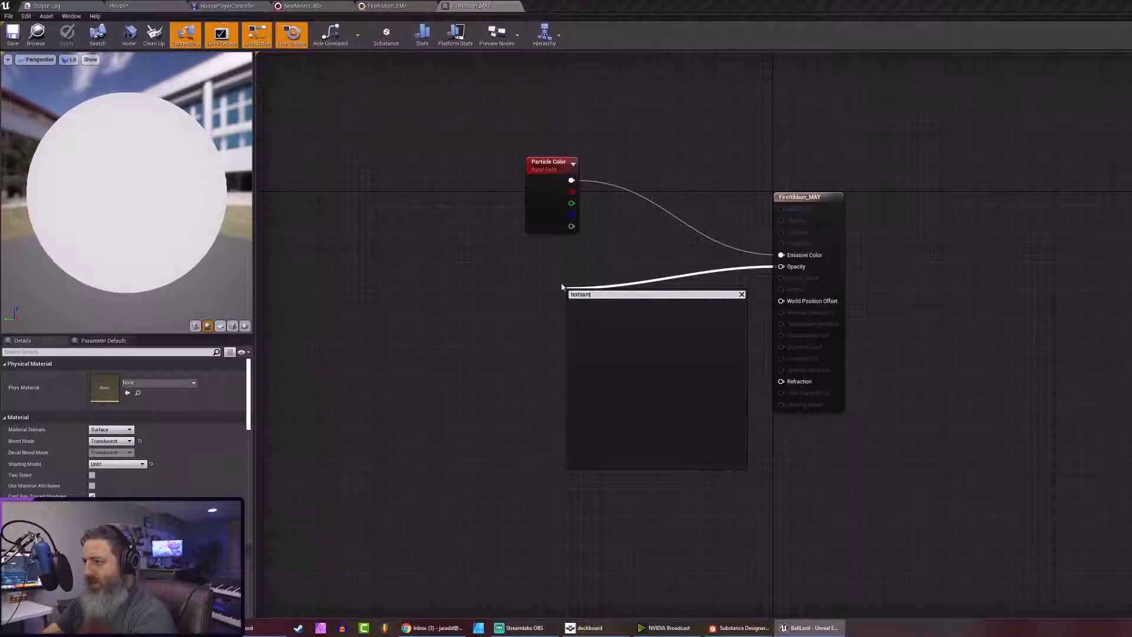
{"action": "key", "text": "BackSpace"}
{"action": "key", "text": "BackSpace"}
{"action": "key", "text": "BackSpace"}
{"action": "key", "text": "BackSpace"}
{"action": "key", "text": "BackSpace"}
{"action": "type", "text": "samplete"}
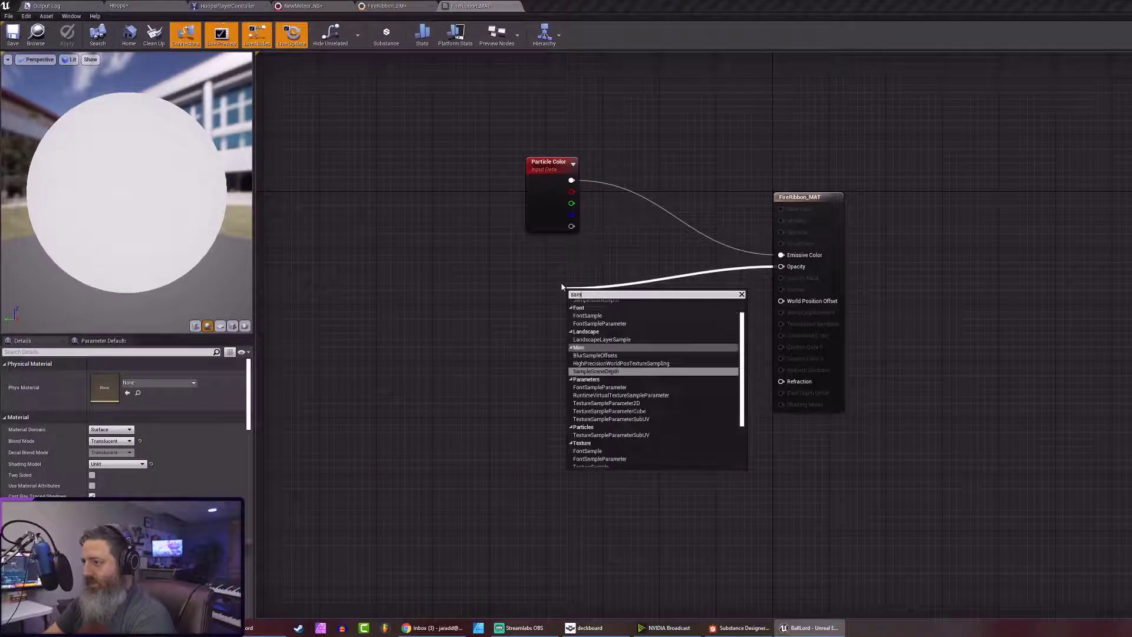
{"action": "key", "text": "BackSpace"}
{"action": "key", "text": "BackSpace"}
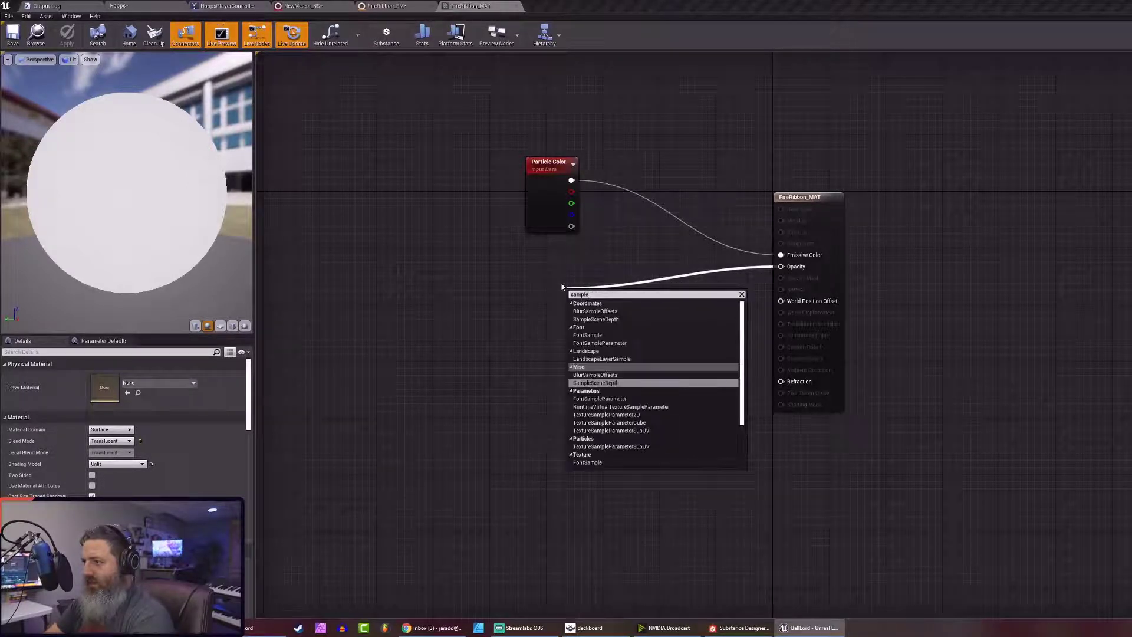
{"action": "key", "text": "Down"}
{"action": "key", "text": "Down"}
{"action": "key", "text": "Down"}
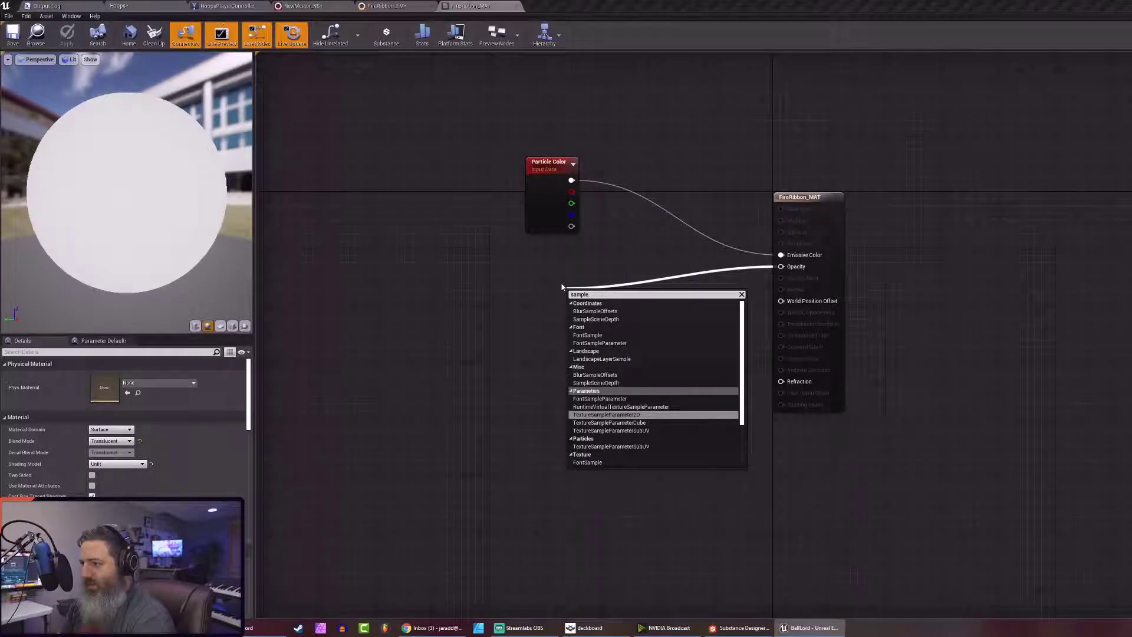
{"action": "key", "text": "Down"}
{"action": "key", "text": "Down"}
{"action": "key", "text": "Down"}
{"action": "key", "text": "Down"}
{"action": "key", "text": "Down"}
{"action": "key", "text": "Down"}
{"action": "key", "text": "Down"}
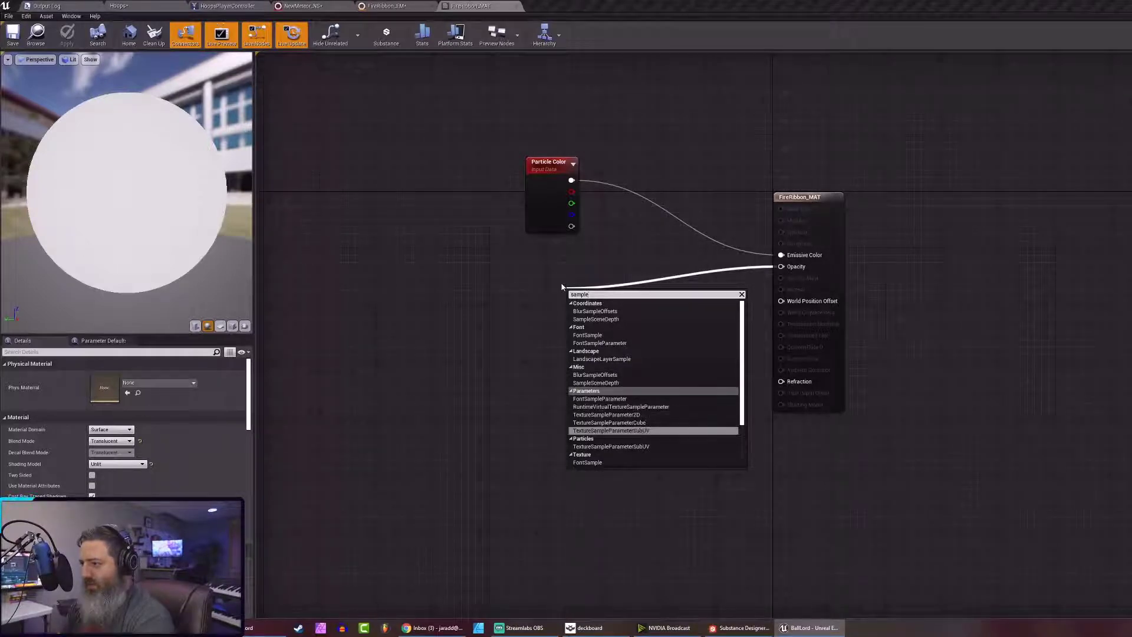
{"action": "key", "text": "Up"}
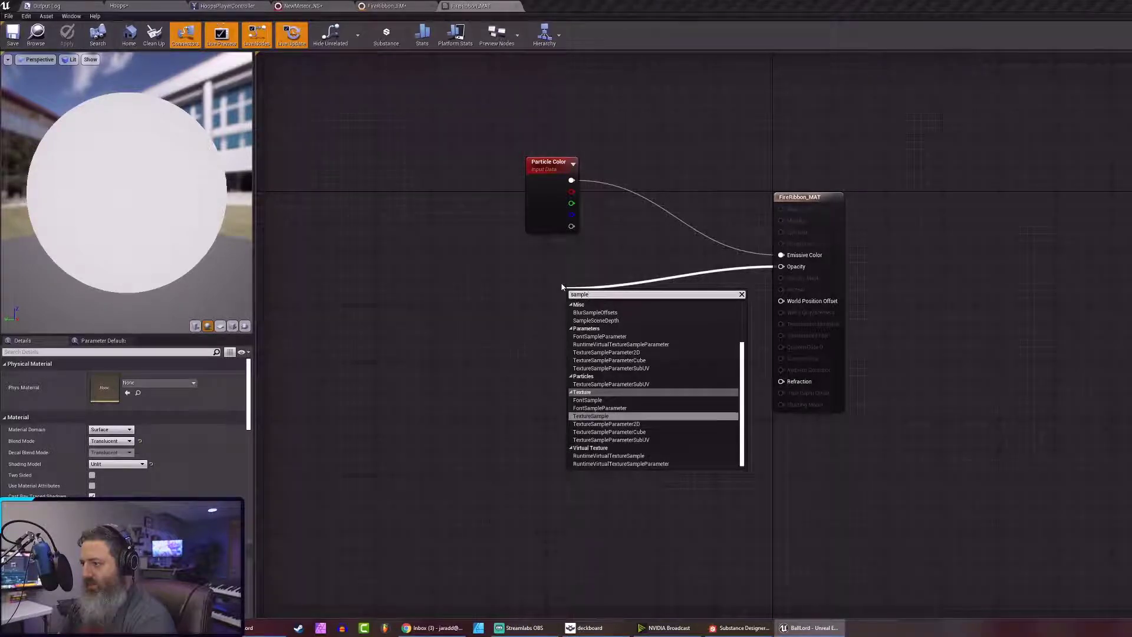
{"action": "key", "text": "Return"}
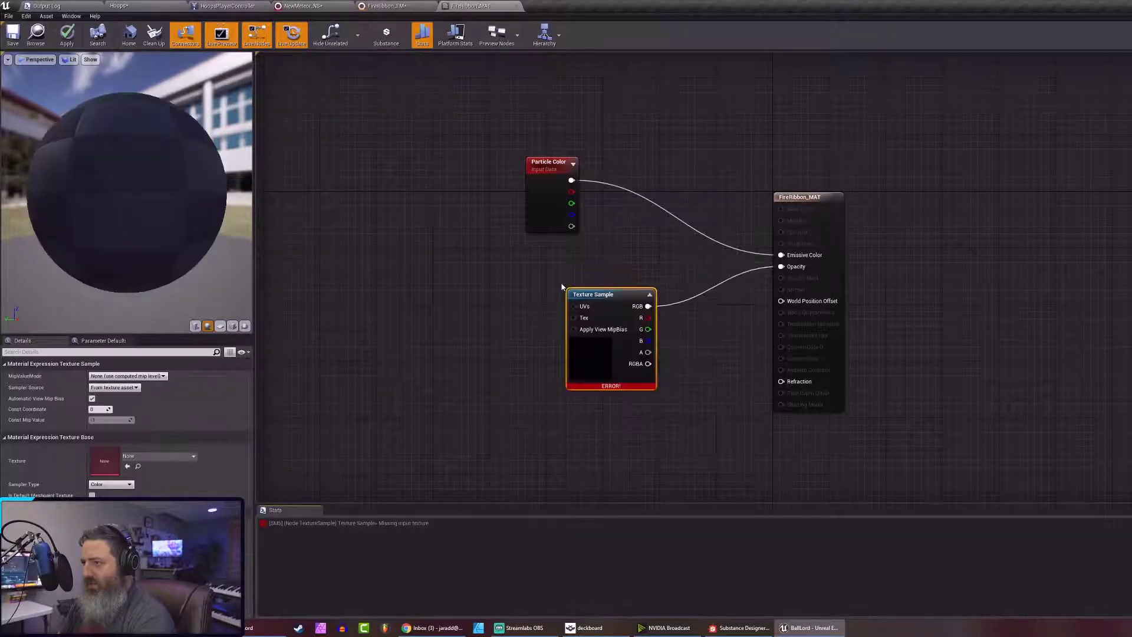
{"action": "left_click_drag", "start_coordinate": [599, 301], "coordinate": [509, 275]}
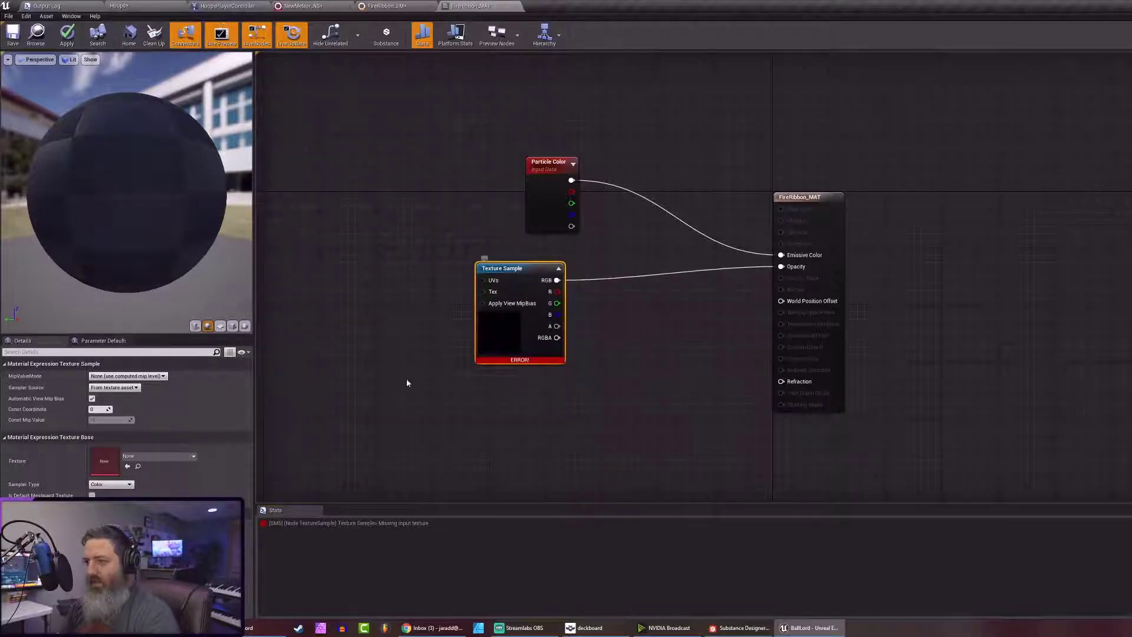
Assign the HeatmapGradient texture to the Texture Sample node
{"action": "left_click", "coordinate": [153, 457]}
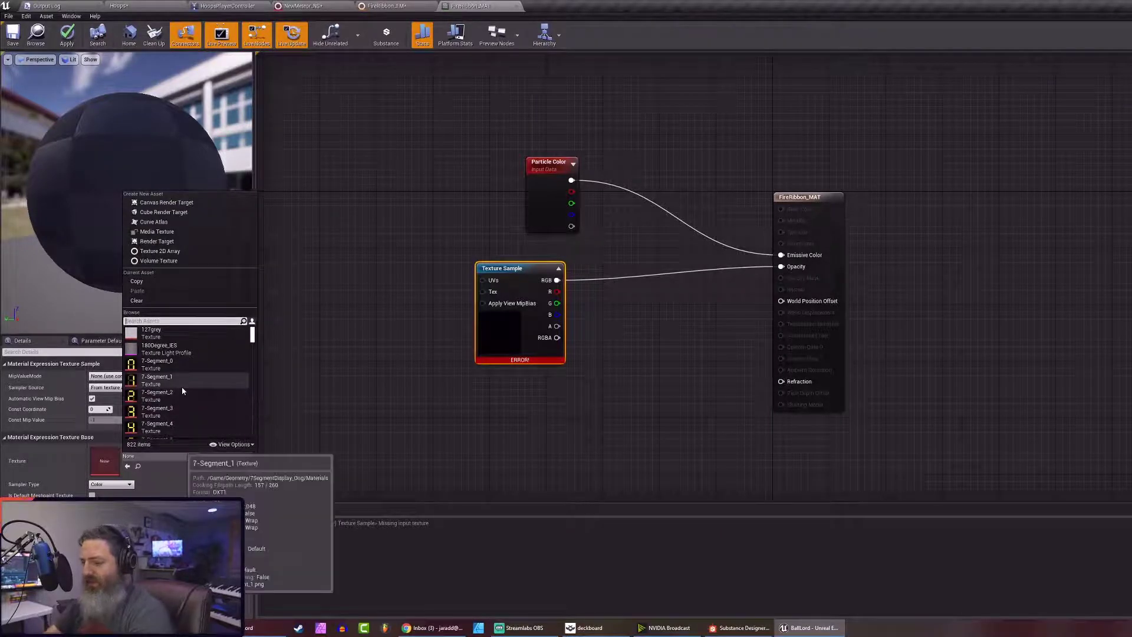
{"action": "type", "text": "gra"}
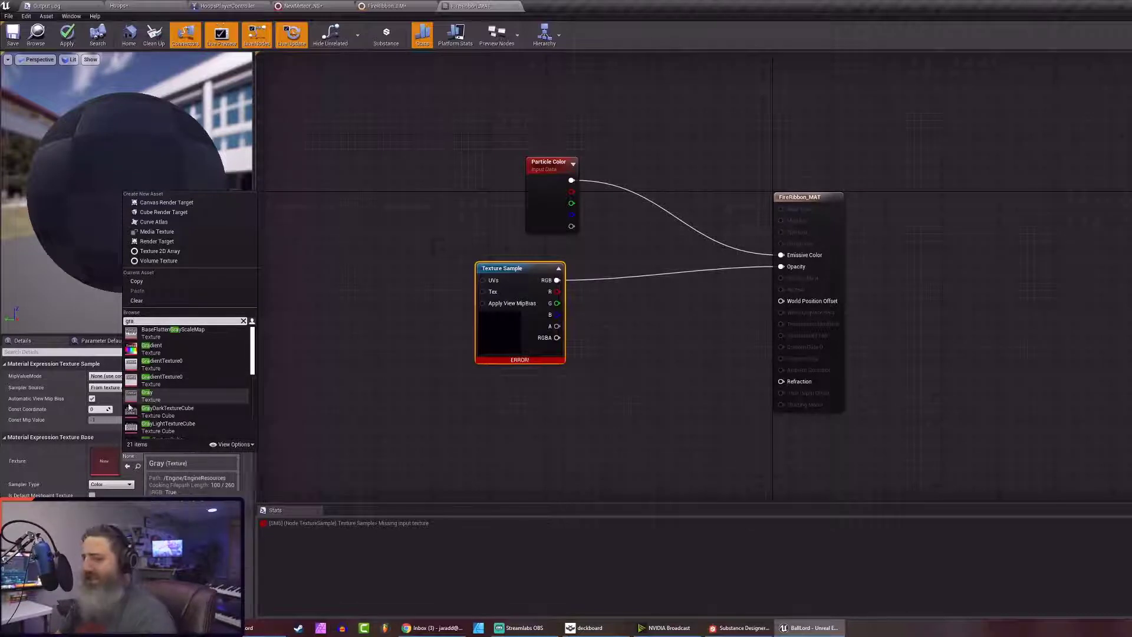
{"action": "scroll", "coordinate": [177, 401], "scroll_direction": "down", "scroll_amount": 3}
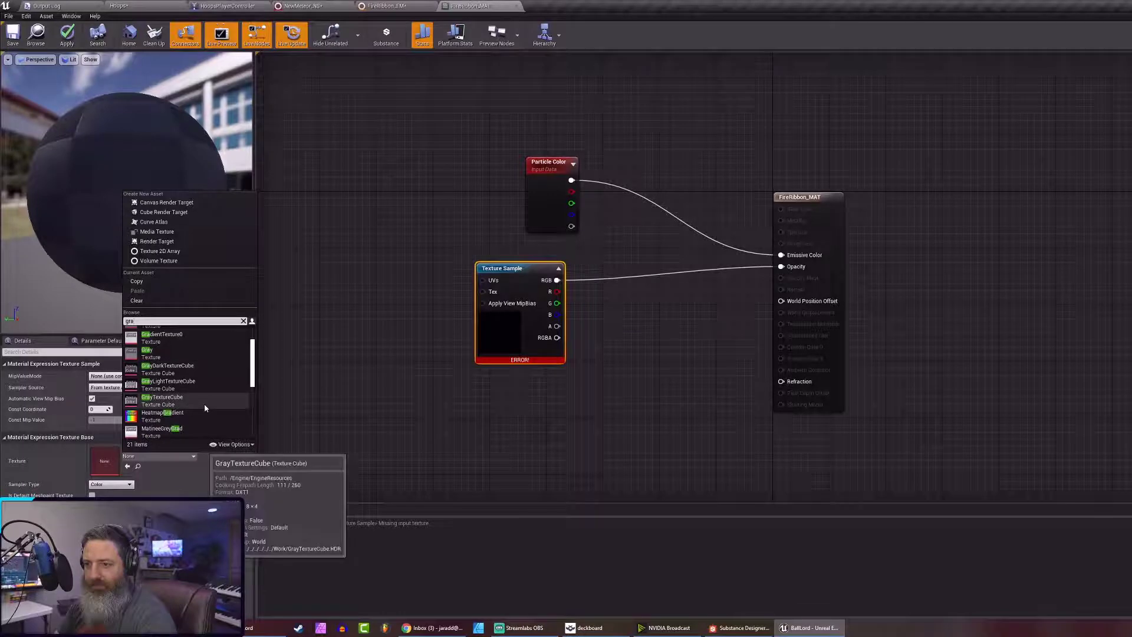
{"action": "left_click", "coordinate": [198, 418]}
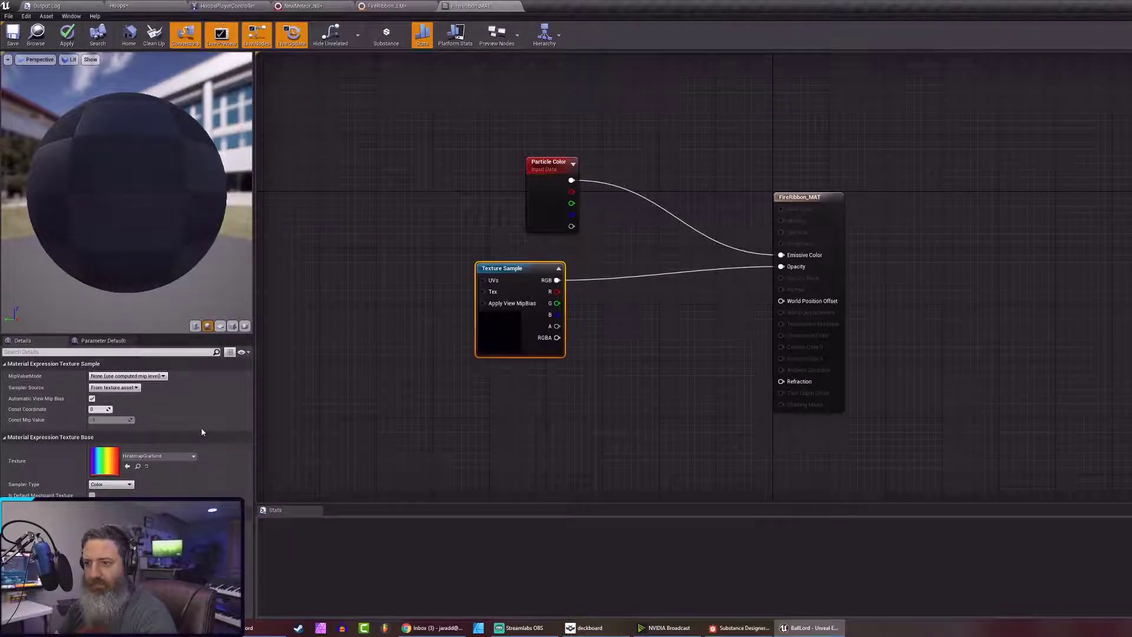
Set the Texture Sample node's texture to Greyscale
{"action": "left_click", "coordinate": [171, 455]}
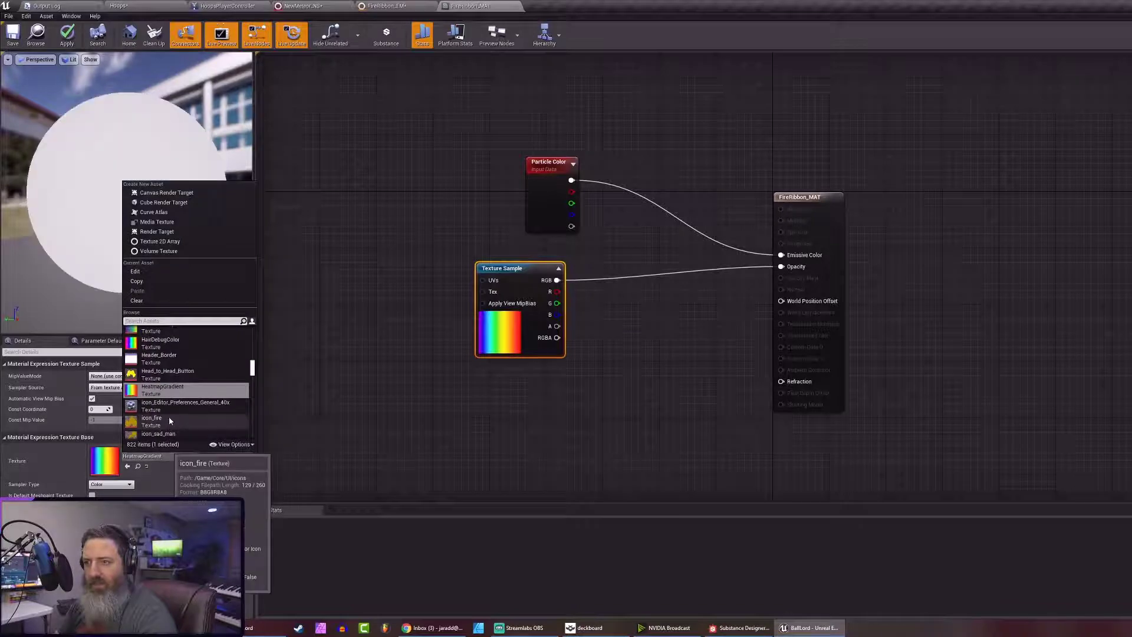
{"action": "scroll", "coordinate": [168, 417], "scroll_direction": "up", "scroll_amount": 3}
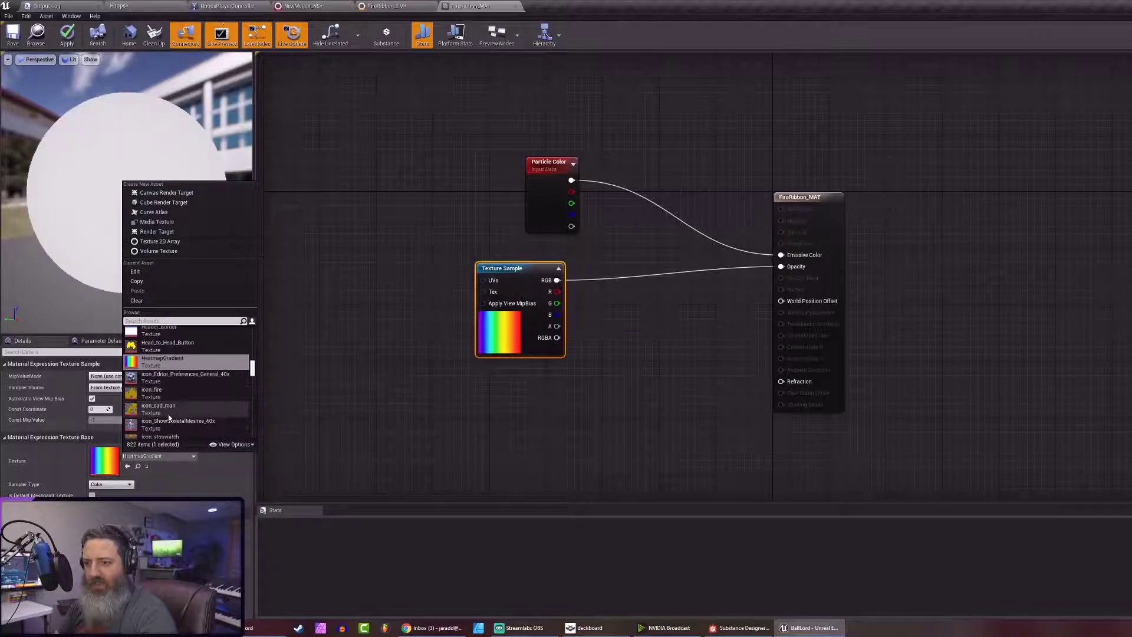
{"action": "scroll", "coordinate": [154, 383], "scroll_direction": "up", "scroll_amount": 1}
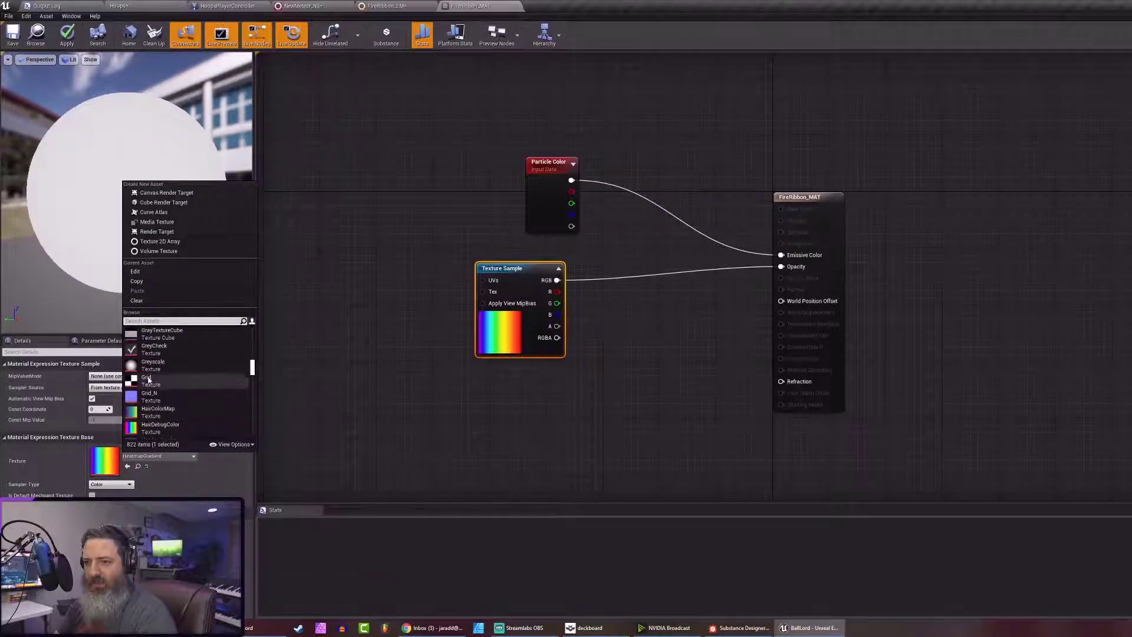
{"action": "left_click", "coordinate": [151, 364]}
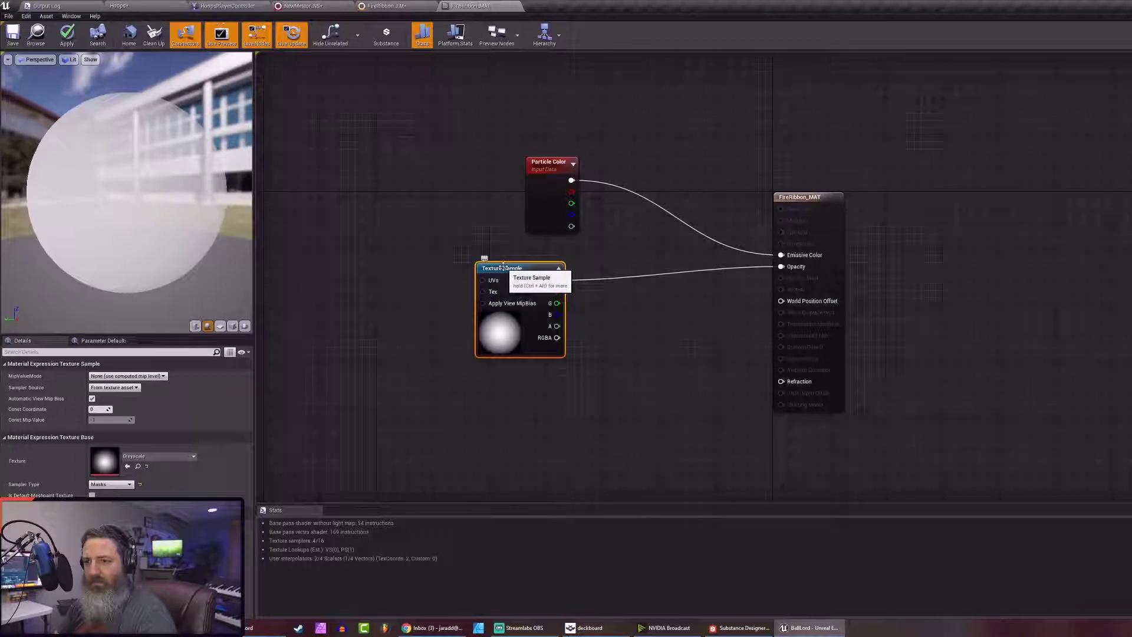
Add a TextureCoordinate node feeding the UVs input of the Texture Sample node, and space the two nodes apart
{"action": "left_click_drag", "start_coordinate": [503, 267], "coordinate": [346, 286]}
{"action": "type", "text": "texture"}
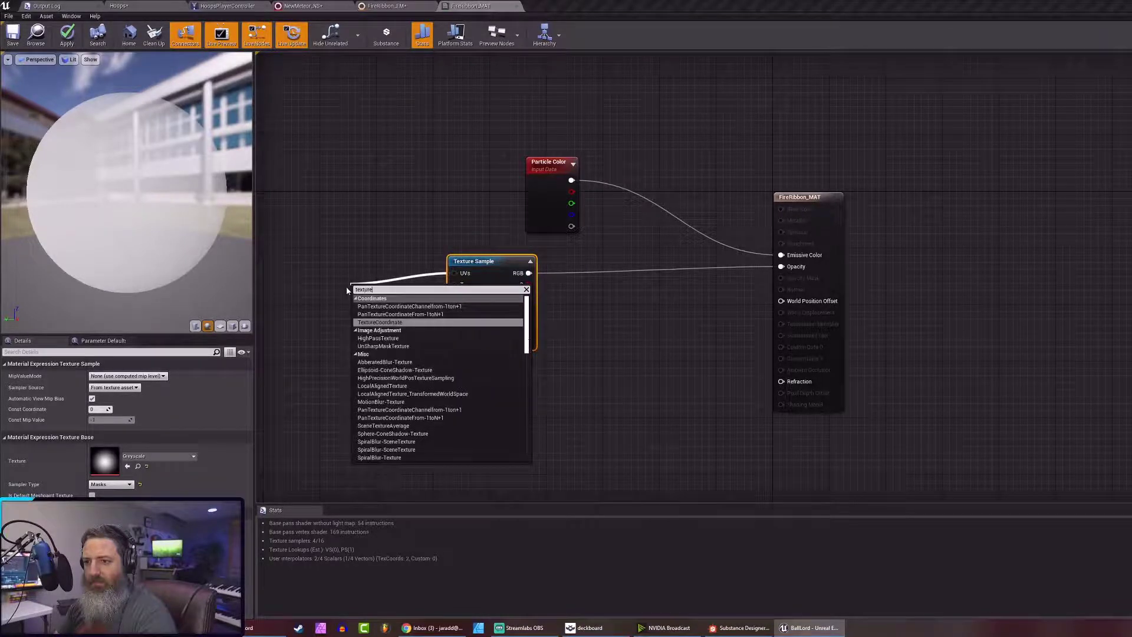
{"action": "key", "text": "Return"}
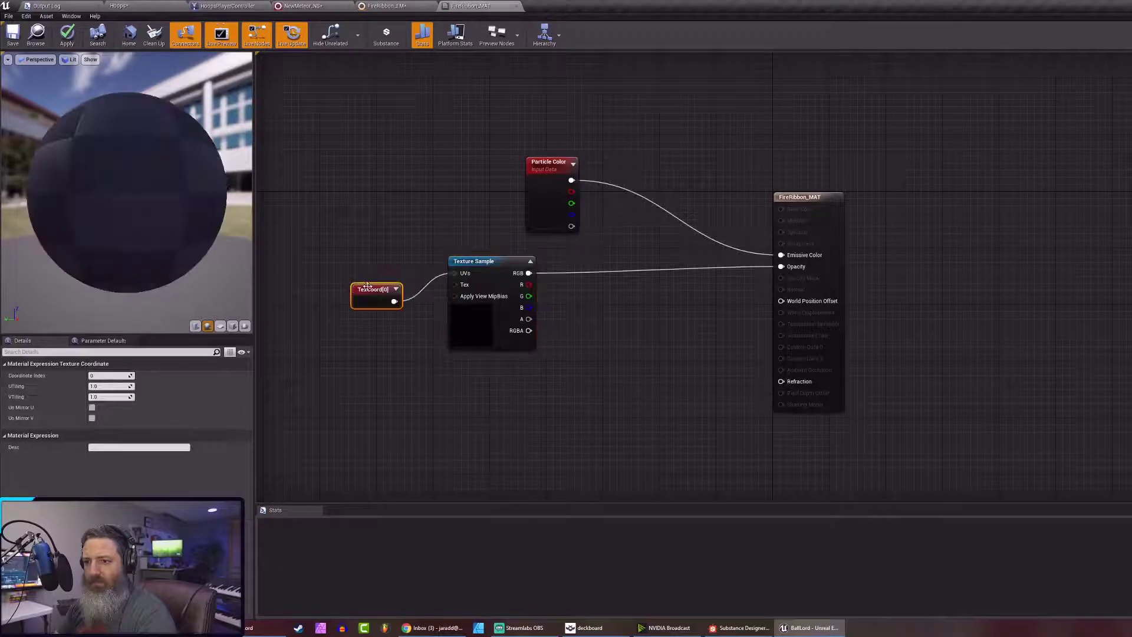
{"action": "left_click_drag", "start_coordinate": [367, 286], "coordinate": [314, 251]}
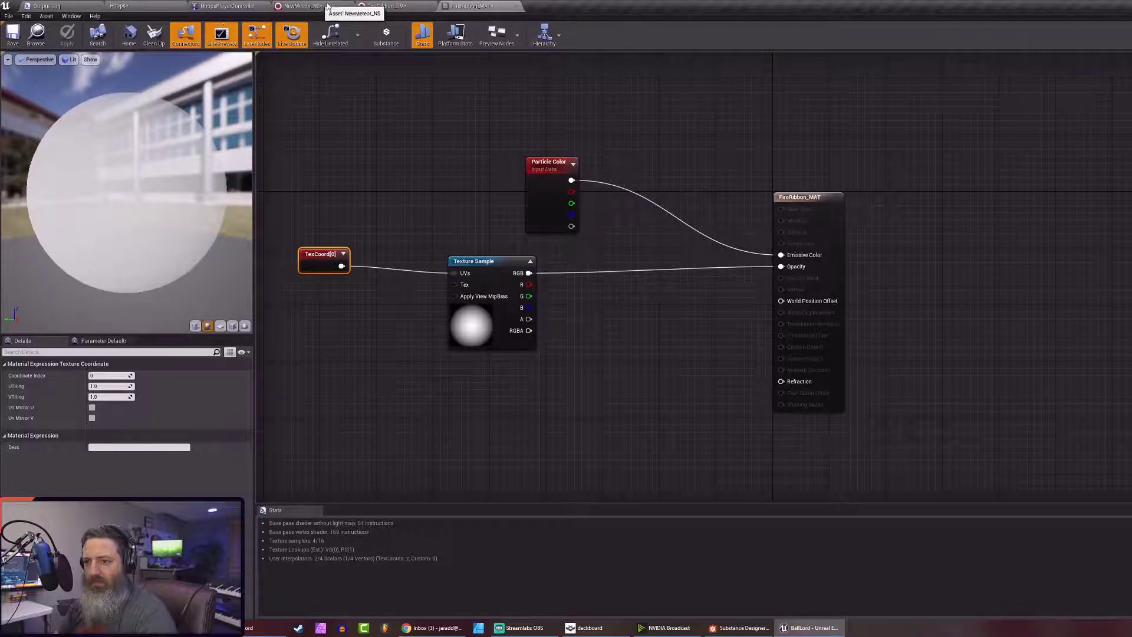
Examine the ribbon with its new opacity texture in the FireRibbon_EM emitter preview
{"action": "left_click", "coordinate": [370, 8]}
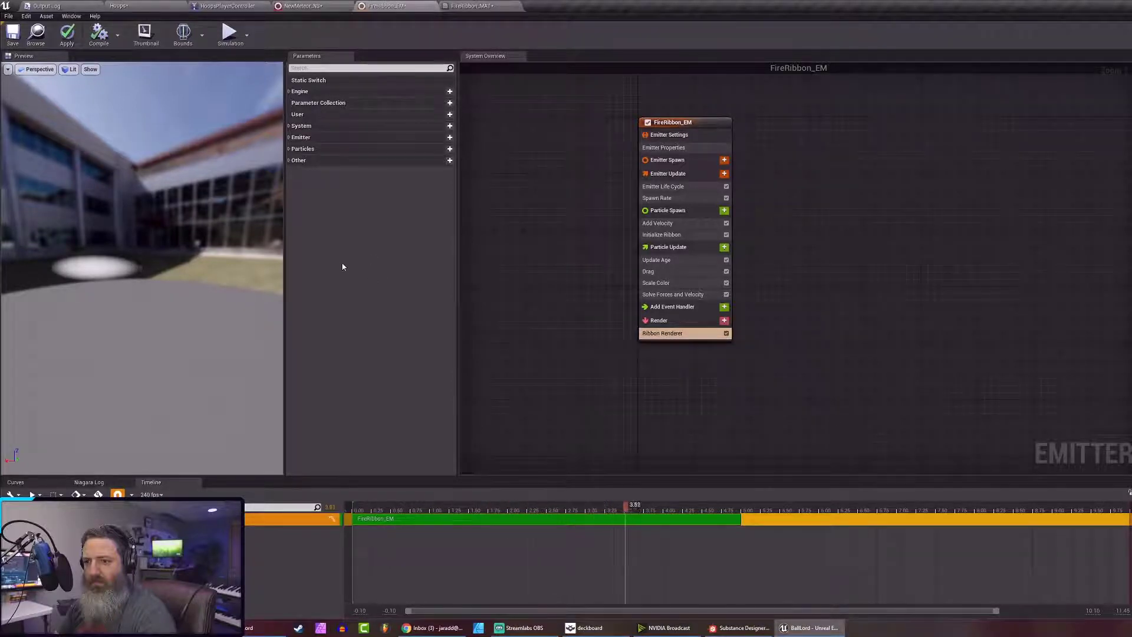
{"action": "left_click_drag", "start_coordinate": [91, 287], "coordinate": [259, 295]}
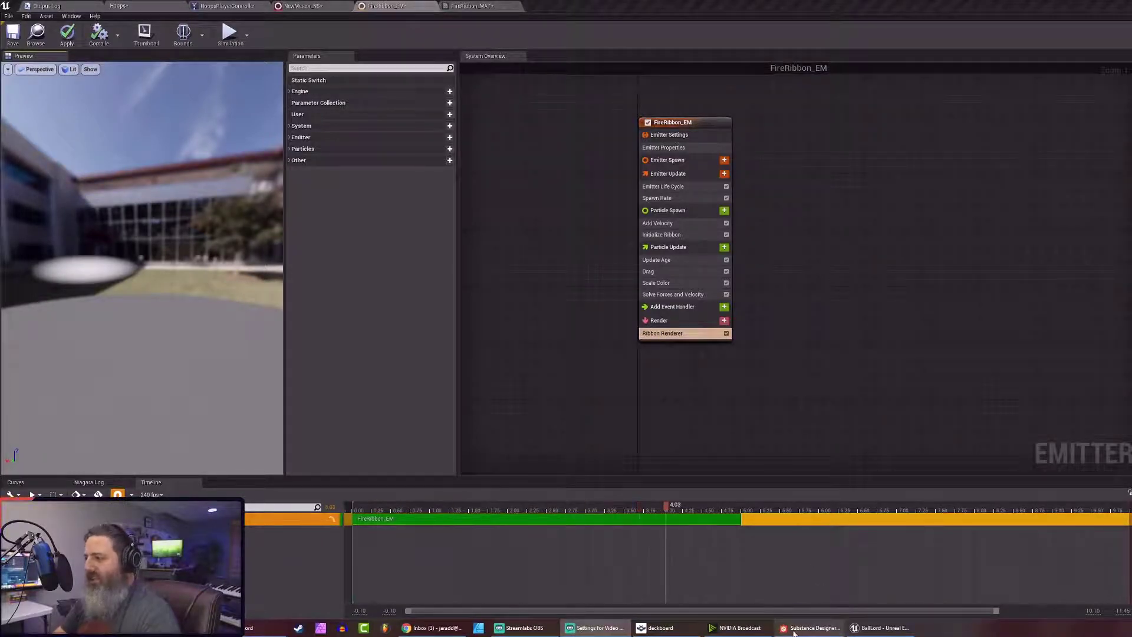
{"action": "mouse_move", "coordinate": [811, 632]}
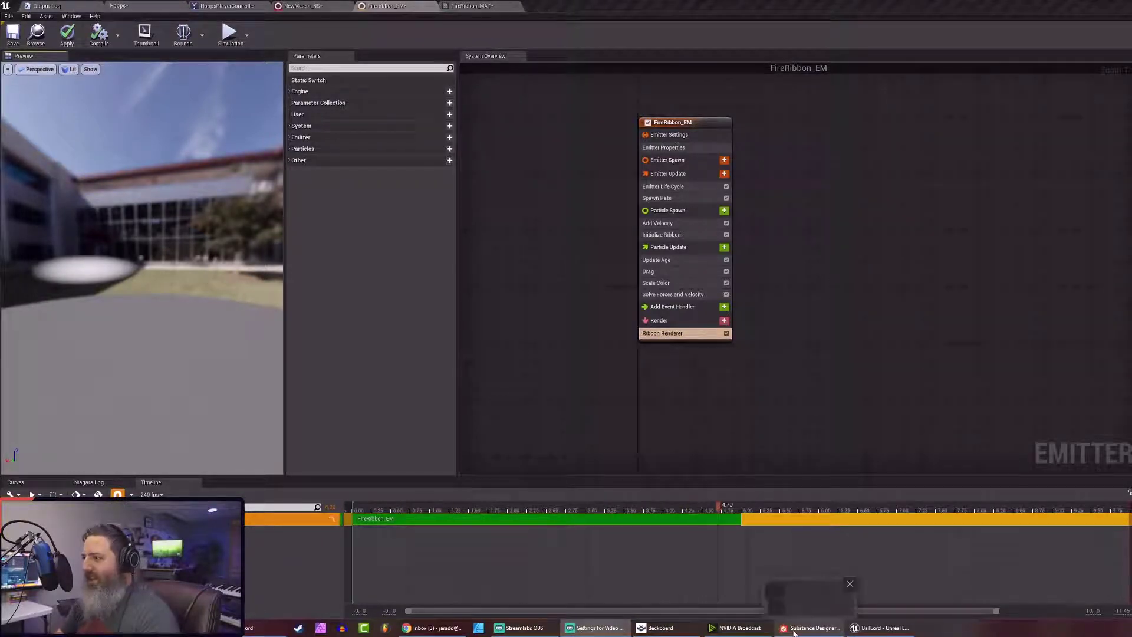
Switch to Chrome and close the two Google search tabs, the mail search results tab and the reddit tab
{"action": "left_click", "coordinate": [441, 632]}
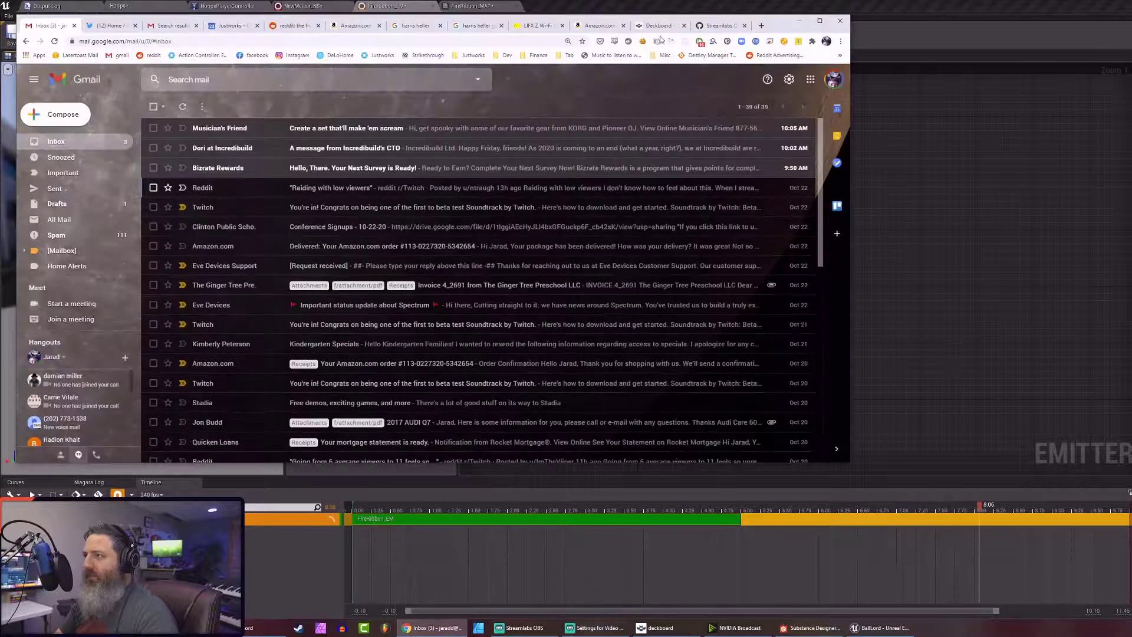
{"action": "left_click", "coordinate": [659, 25]}
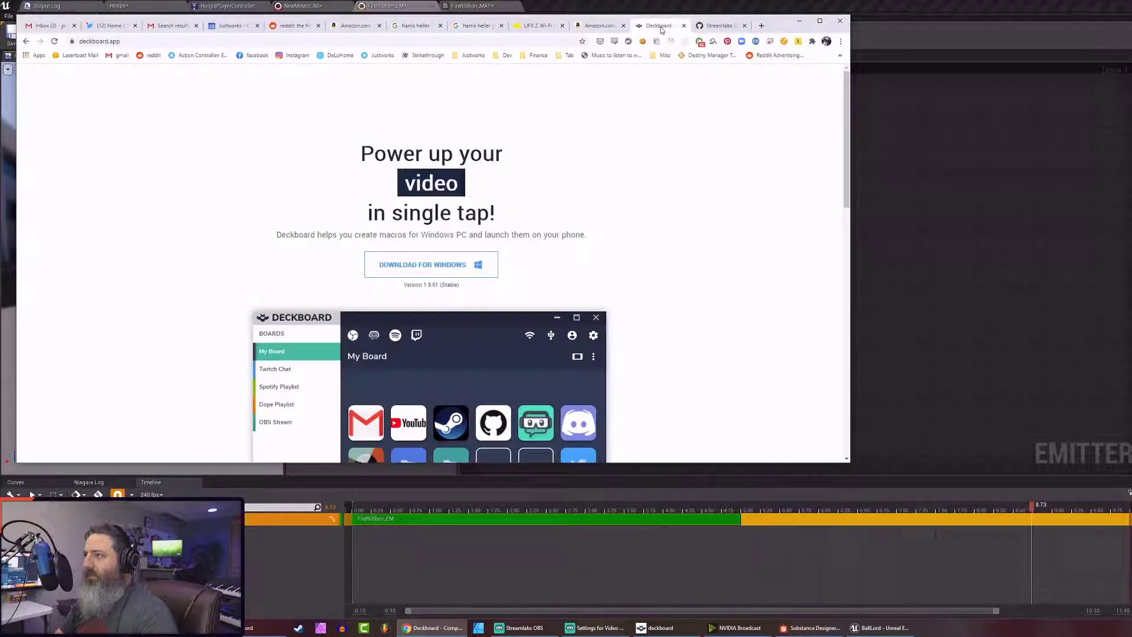
{"action": "left_click", "coordinate": [715, 26]}
{"action": "left_click", "coordinate": [400, 44]}
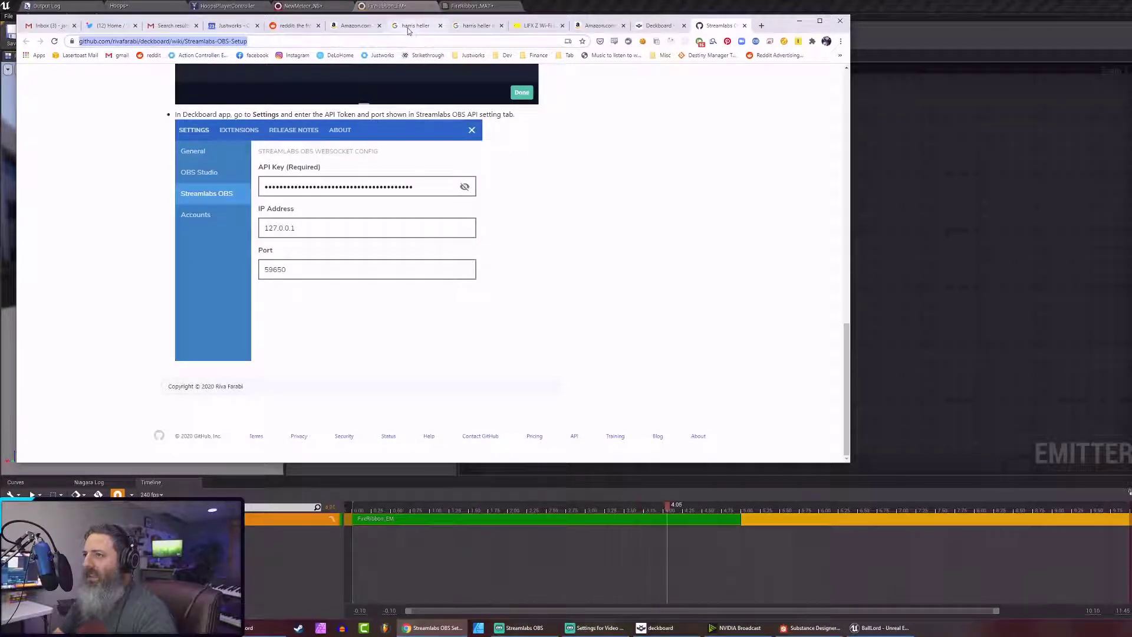
{"action": "left_click", "coordinate": [440, 26]}
{"action": "left_click", "coordinate": [440, 25]}
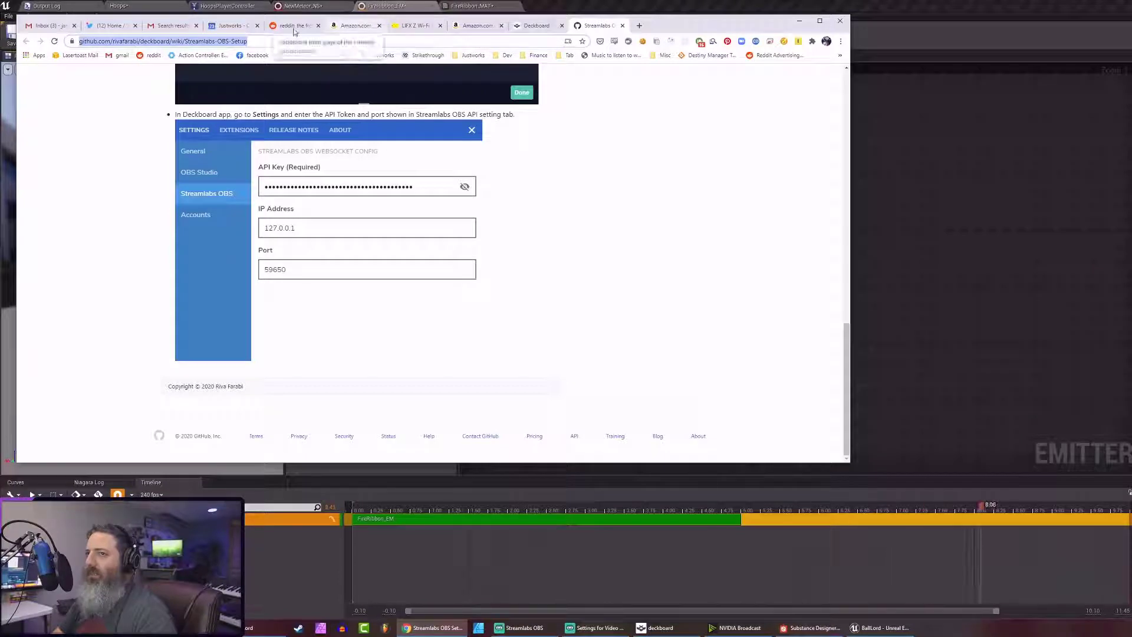
{"action": "left_click", "coordinate": [197, 26]}
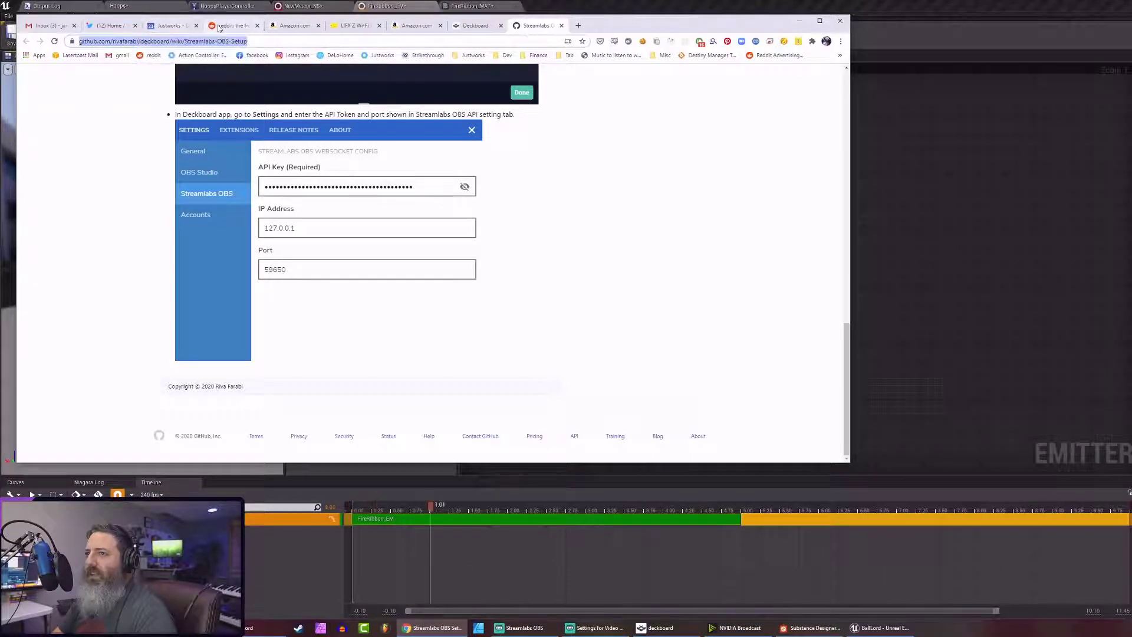
{"action": "left_click", "coordinate": [257, 26]}
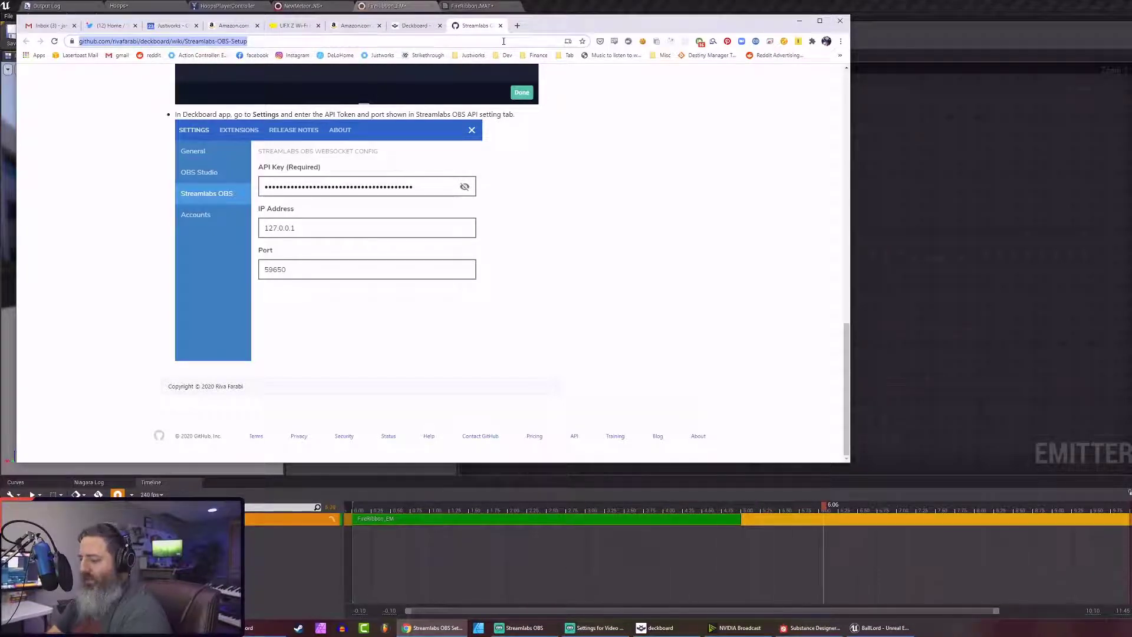
Search Google Images for "cel smoke toon"
{"action": "type", "text": "cell"}
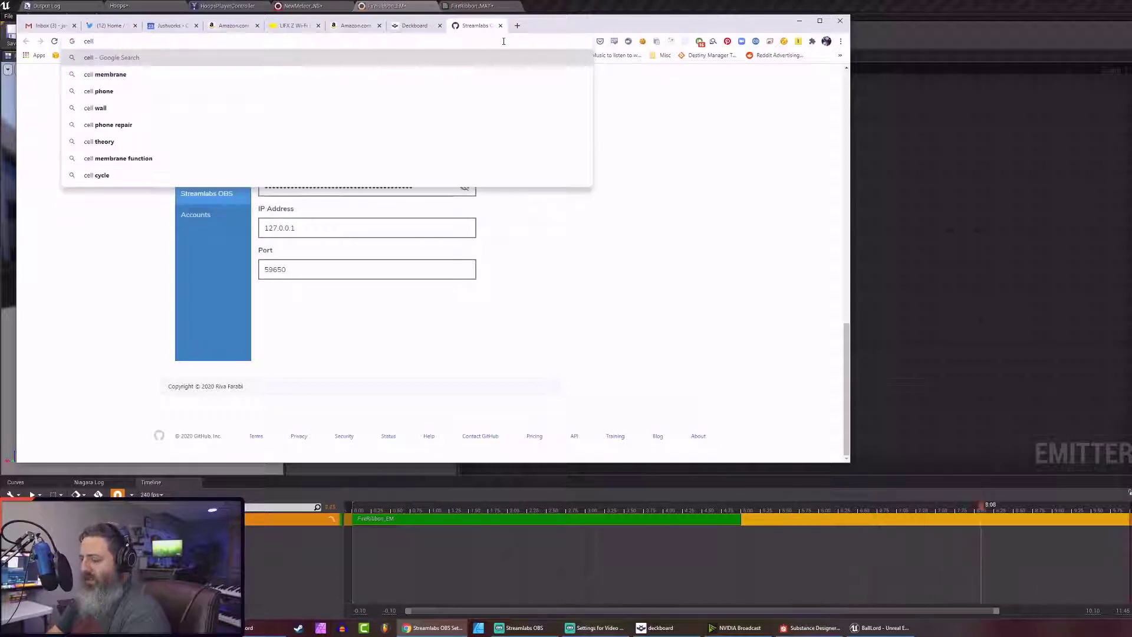
{"action": "key", "text": "BackSpace"}
{"action": "type", "text": "smoke "}
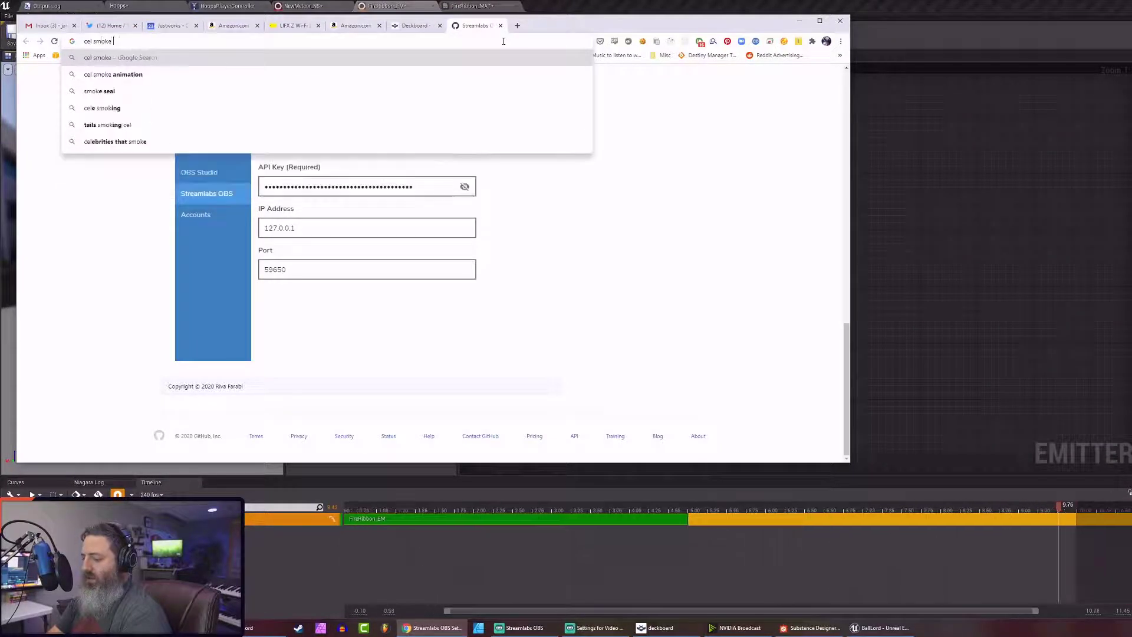
{"action": "type", "text": "toon"}
{"action": "key", "text": "Return"}
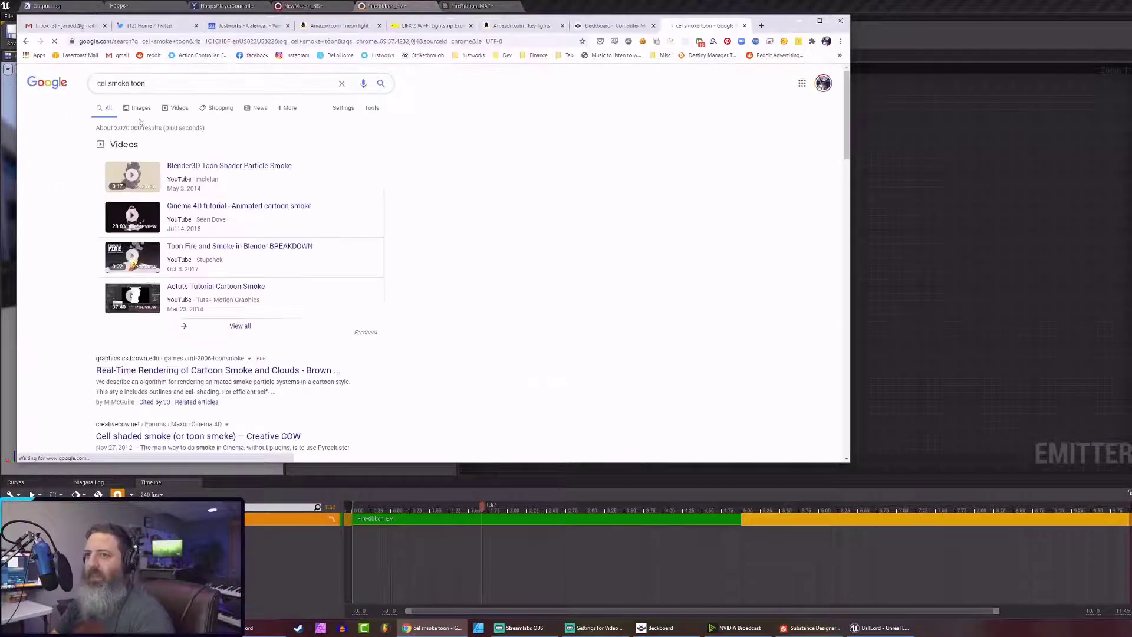
{"action": "left_click", "coordinate": [139, 107]}
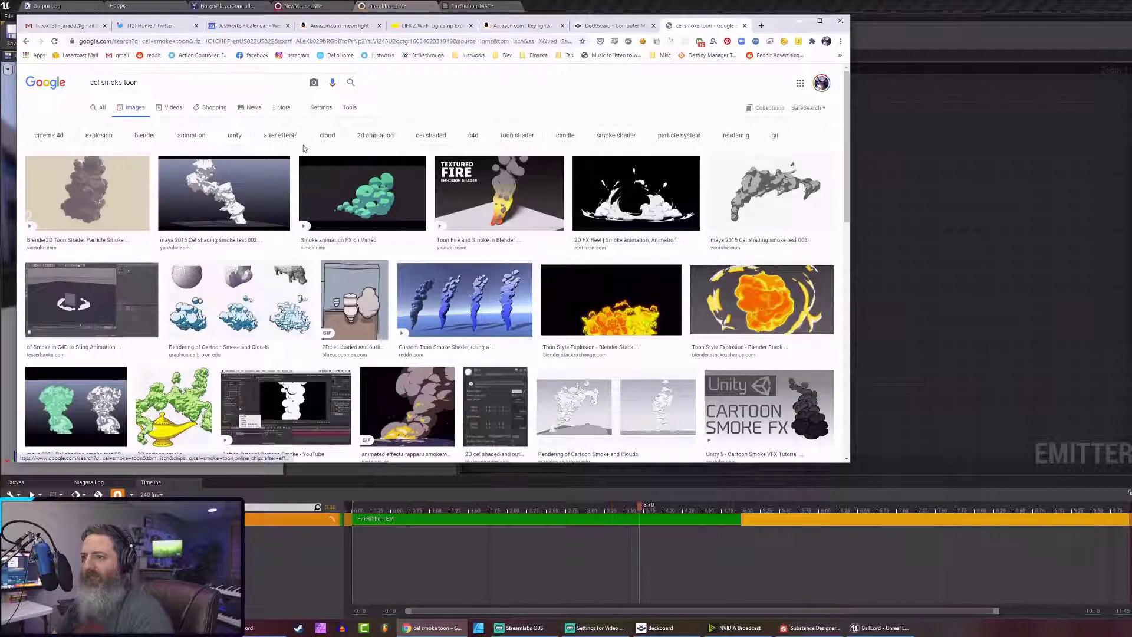
Examine the cartoon smoke image results for a usable smoke texture or sprite sheet
{"action": "scroll", "coordinate": [400, 311], "scroll_direction": "down", "scroll_amount": 2}
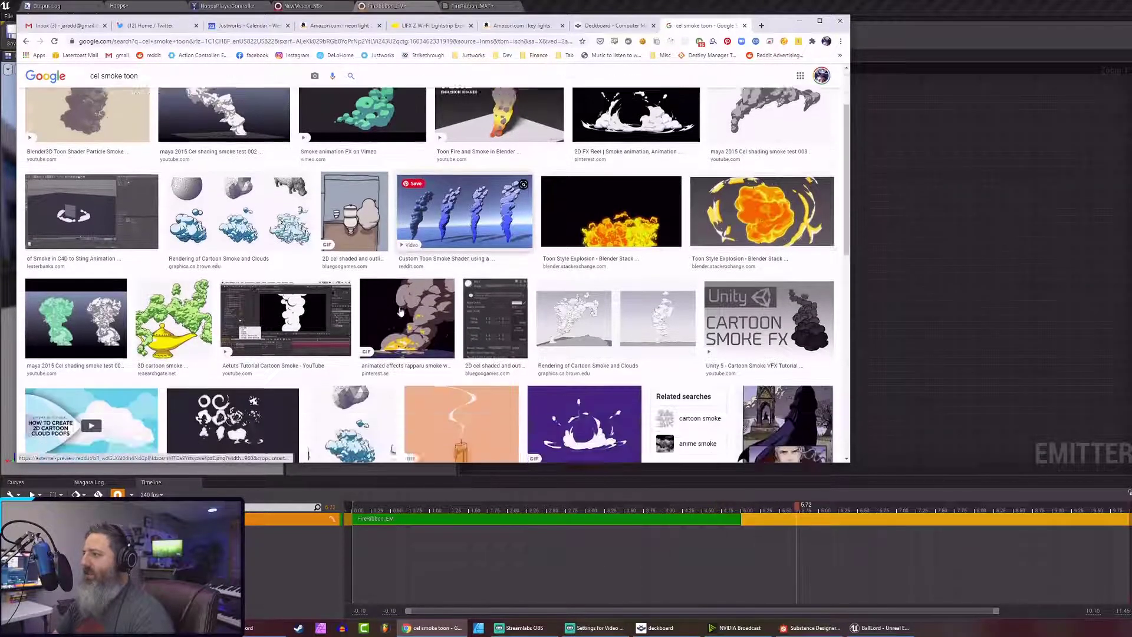
{"action": "scroll", "coordinate": [401, 311], "scroll_direction": "down", "scroll_amount": 3}
{"action": "scroll", "coordinate": [386, 338], "scroll_direction": "down", "scroll_amount": 3}
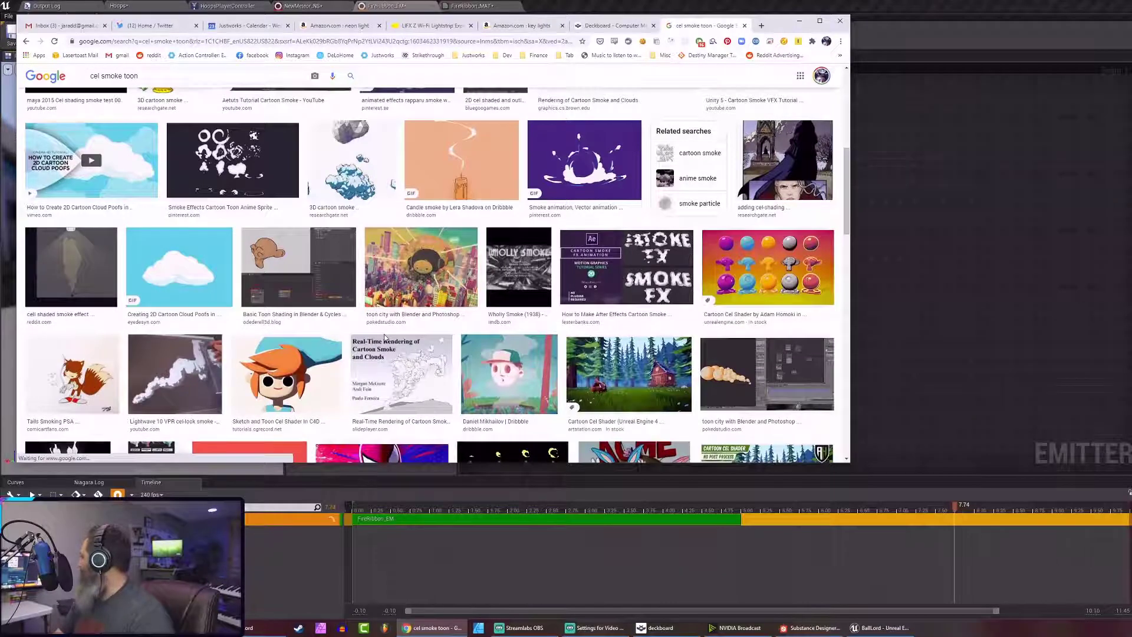
{"action": "mouse_move", "coordinate": [389, 372]}
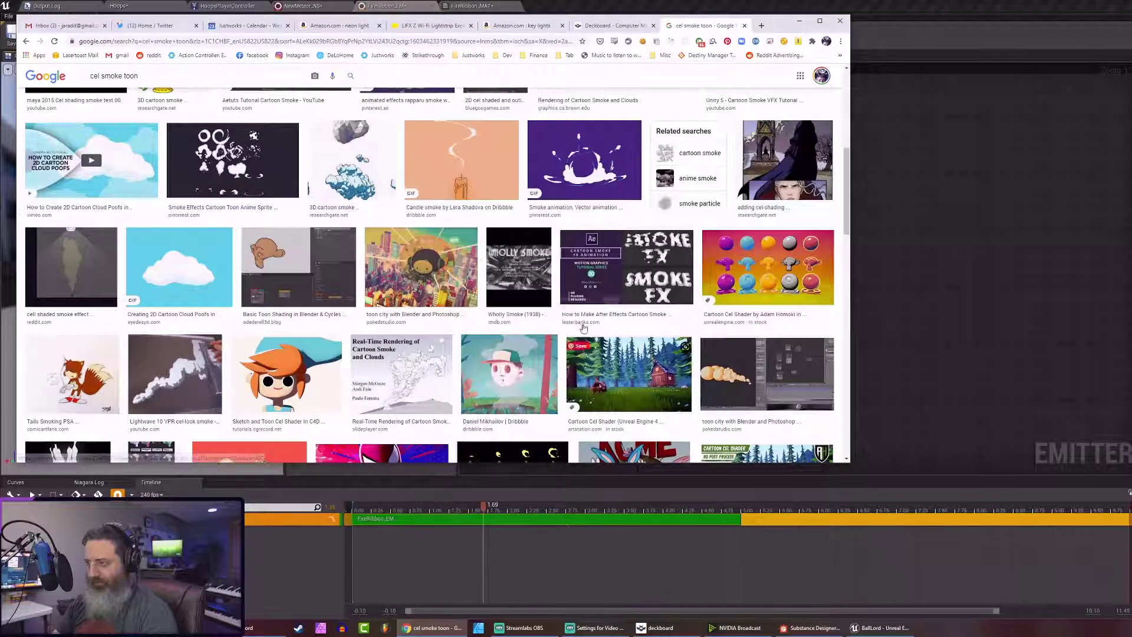
{"action": "scroll", "coordinate": [625, 213], "scroll_direction": "down", "scroll_amount": 2}
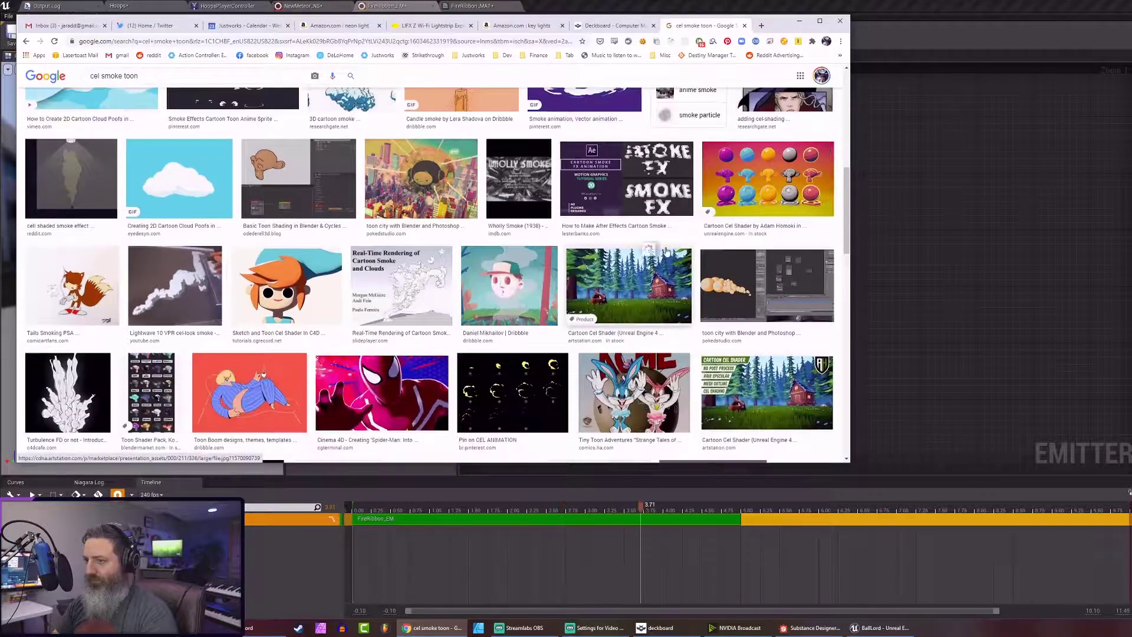
{"action": "scroll", "coordinate": [666, 252], "scroll_direction": "down", "scroll_amount": 5}
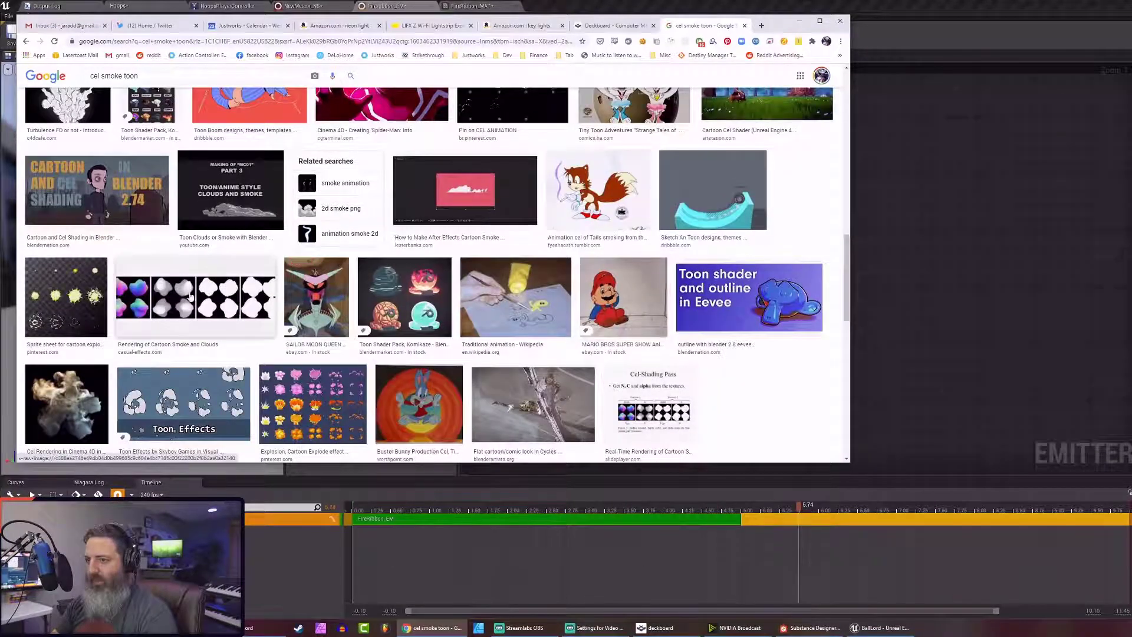
{"action": "mouse_move", "coordinate": [174, 299]}
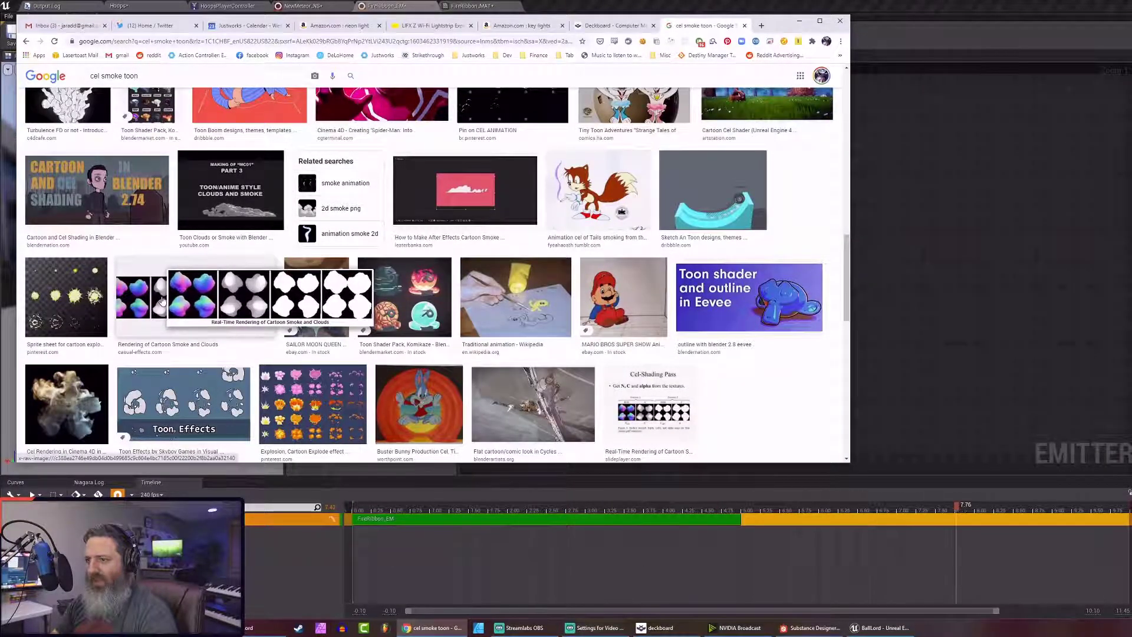
{"action": "mouse_move", "coordinate": [43, 304]}
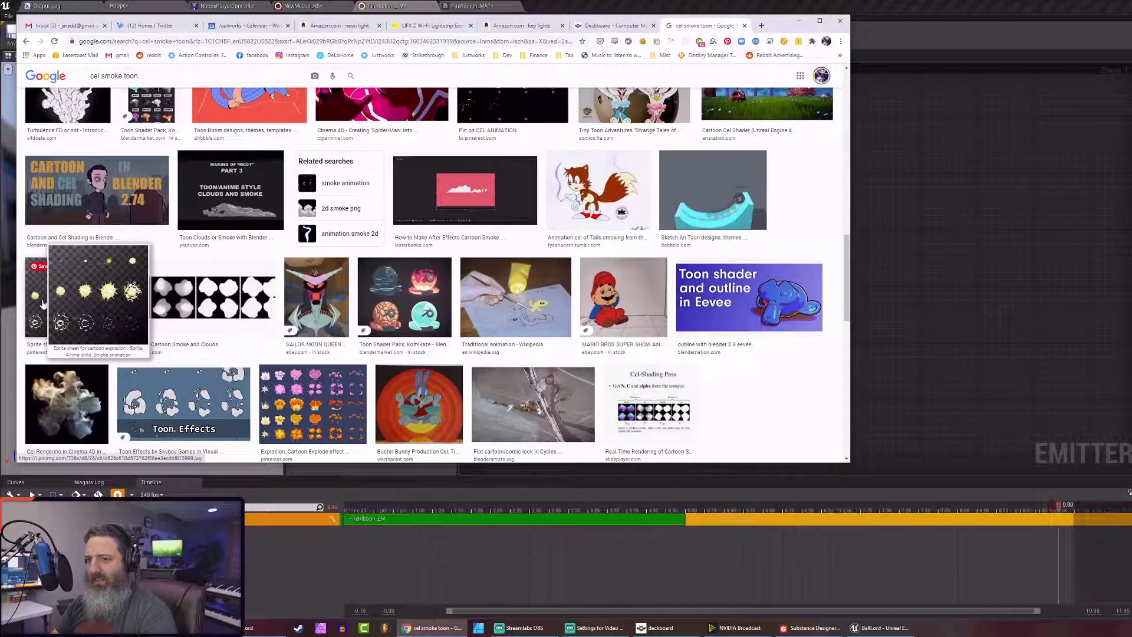
{"action": "scroll", "coordinate": [43, 303], "scroll_direction": "down", "scroll_amount": 2}
{"action": "scroll", "coordinate": [220, 225], "scroll_direction": "down", "scroll_amount": 1}
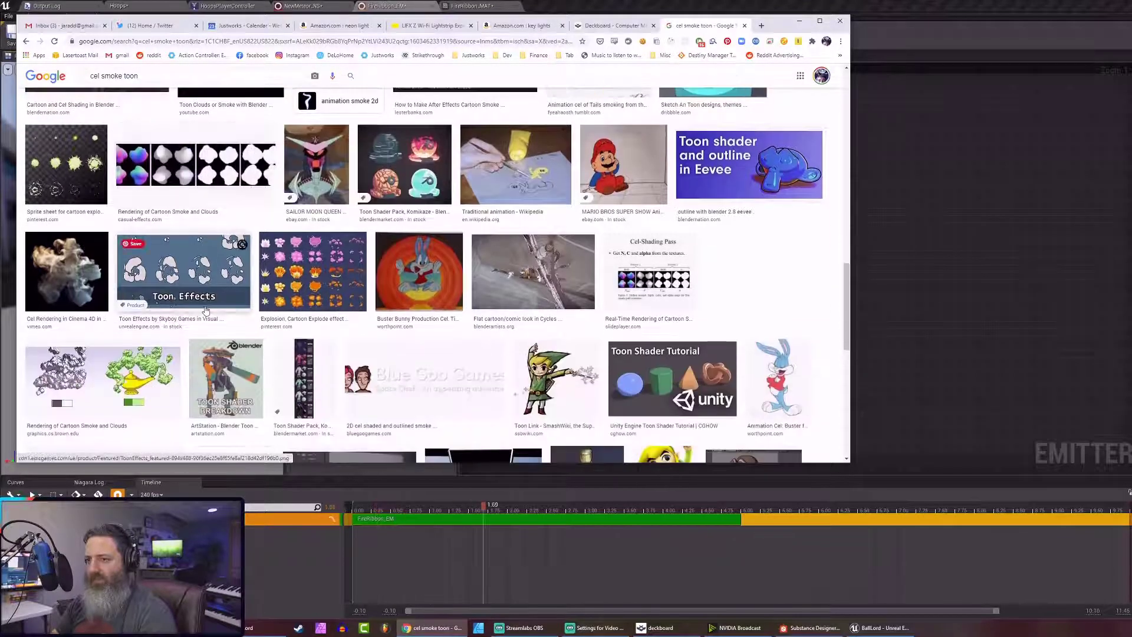
{"action": "scroll", "coordinate": [220, 225], "scroll_direction": "up", "scroll_amount": 12}
{"action": "scroll", "coordinate": [220, 225], "scroll_direction": "up", "scroll_amount": 2}
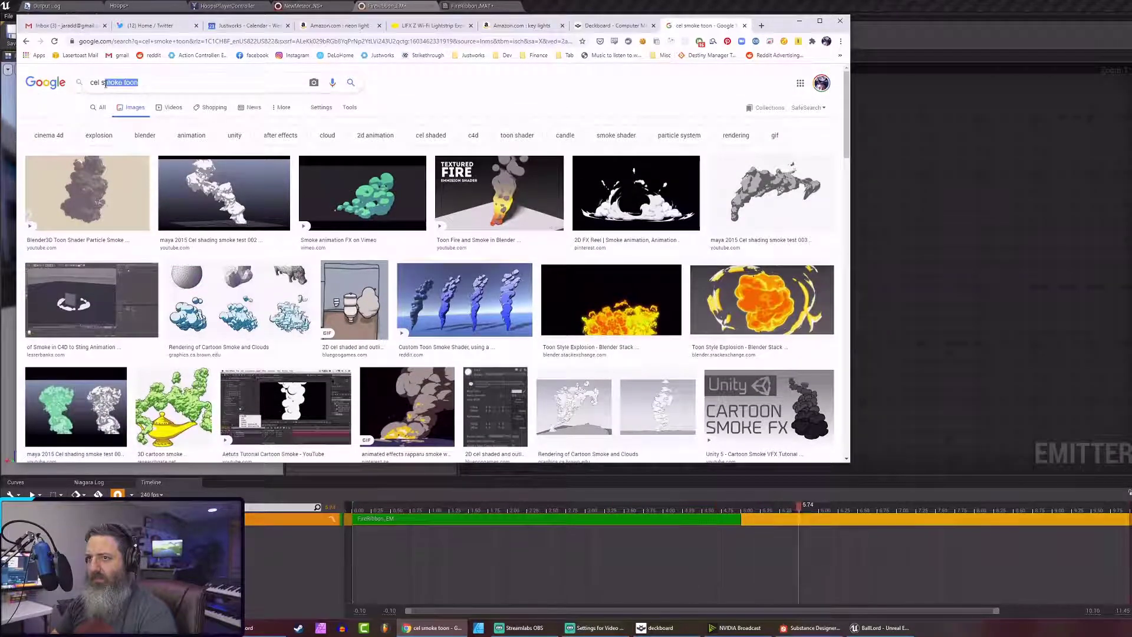
Search the images for "cel texture", refine the query to "cel texture grayscale", and look through the results for a suitable pattern
{"action": "type", "text": "texture"}
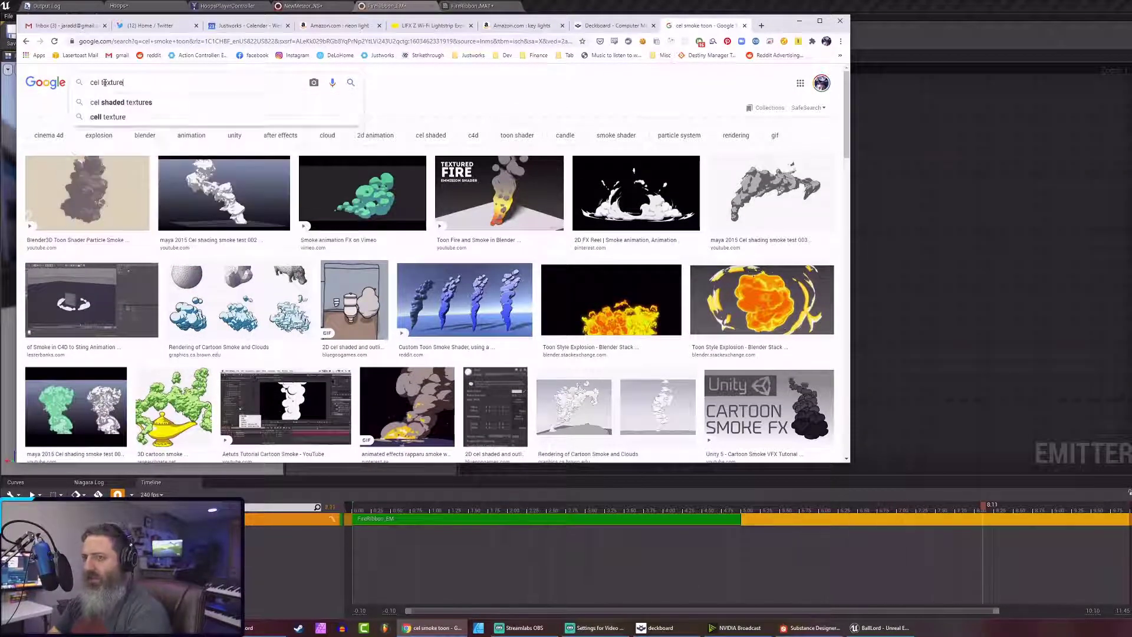
{"action": "key", "text": "Return"}
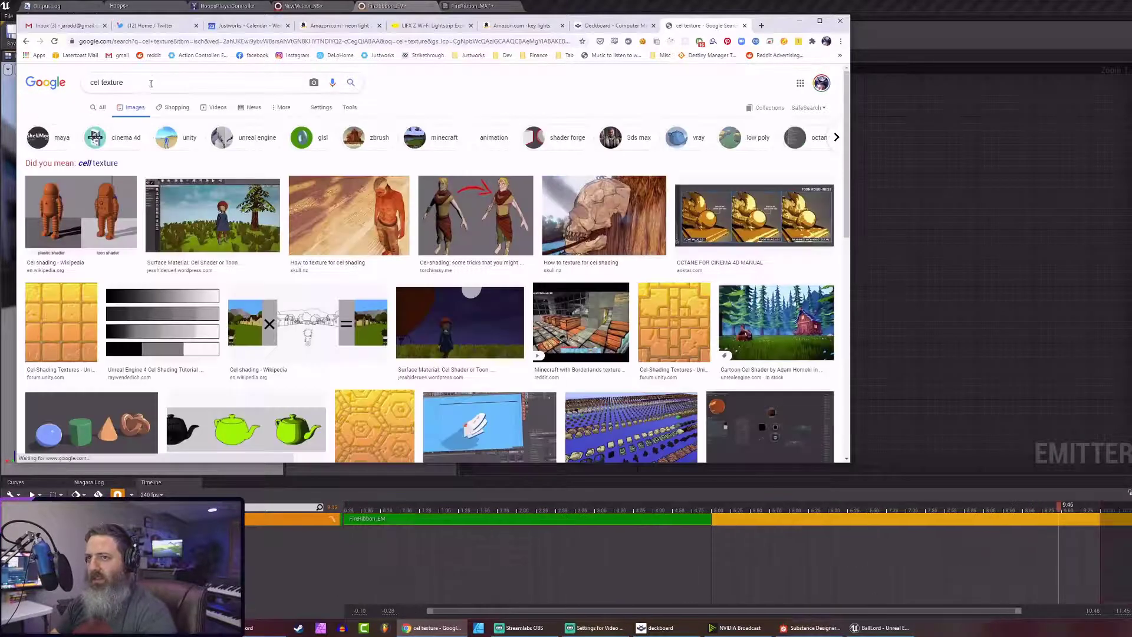
{"action": "type", "text": "graysca"}
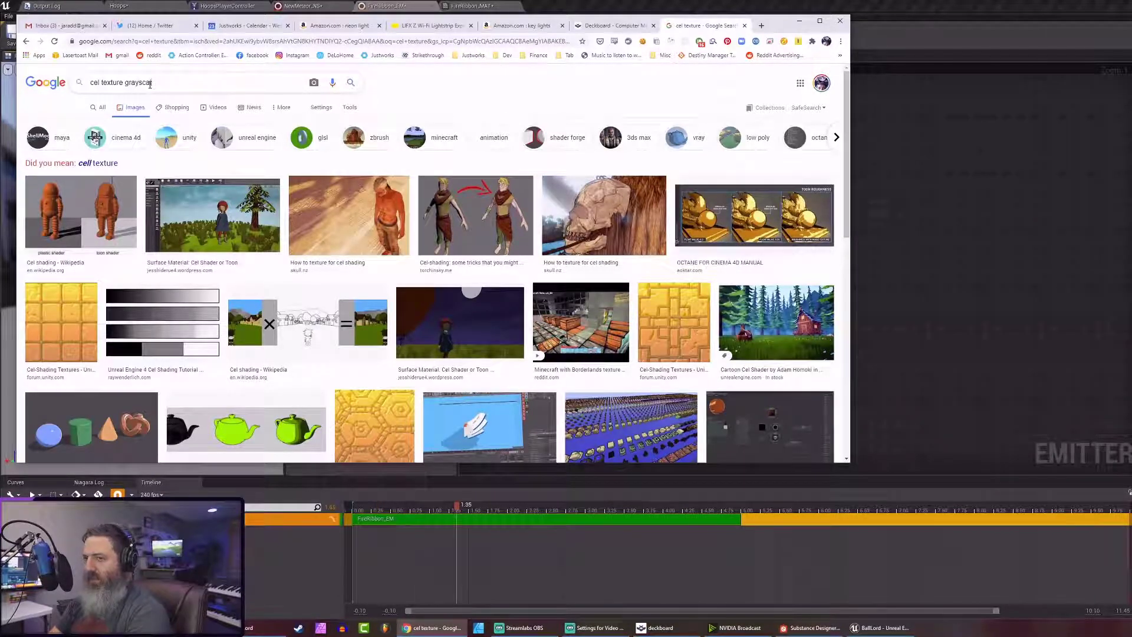
{"action": "type", "text": "le"}
{"action": "key", "text": "Return"}
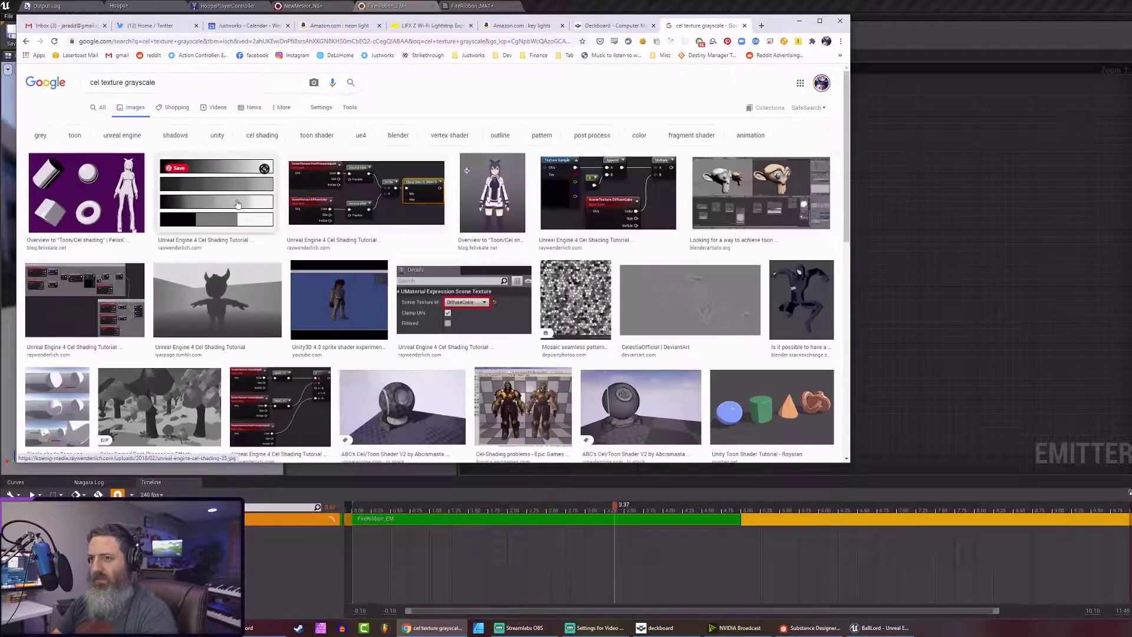
{"action": "scroll", "coordinate": [238, 203], "scroll_direction": "down", "scroll_amount": 12}
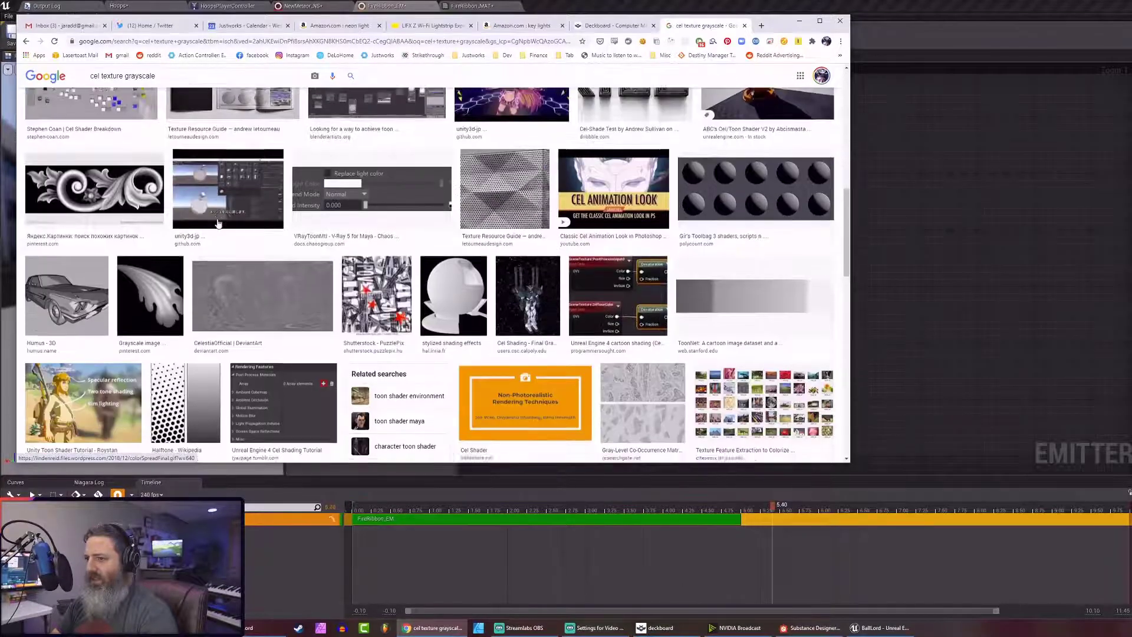
{"action": "scroll", "coordinate": [218, 223], "scroll_direction": "down", "scroll_amount": 4}
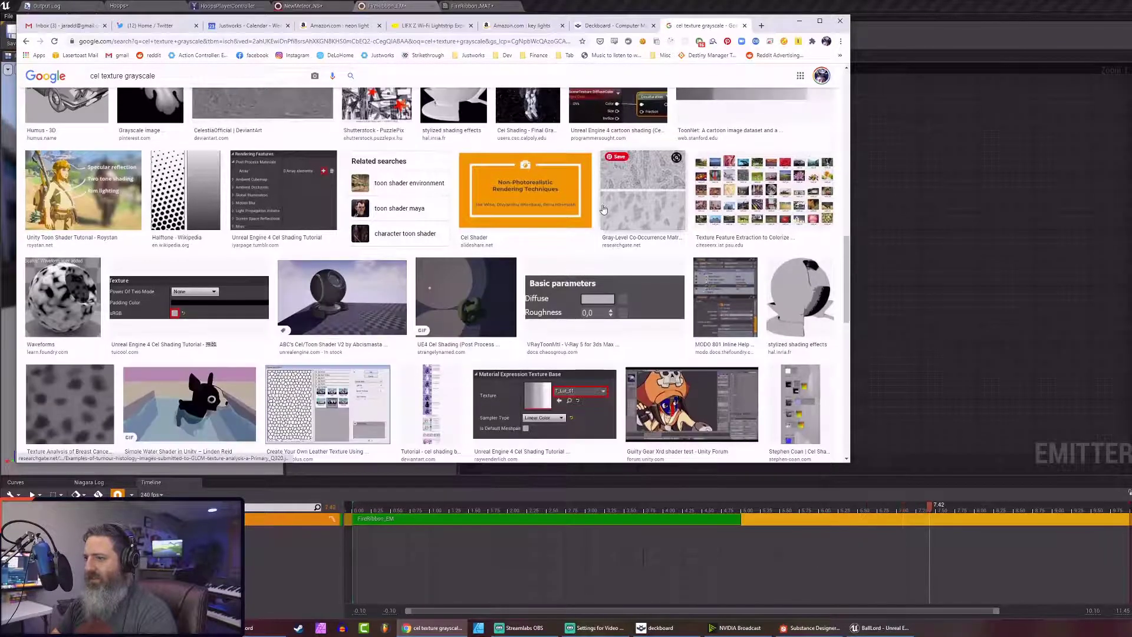
{"action": "scroll", "coordinate": [603, 209], "scroll_direction": "up", "scroll_amount": 2}
{"action": "scroll", "coordinate": [560, 224], "scroll_direction": "down", "scroll_amount": 4}
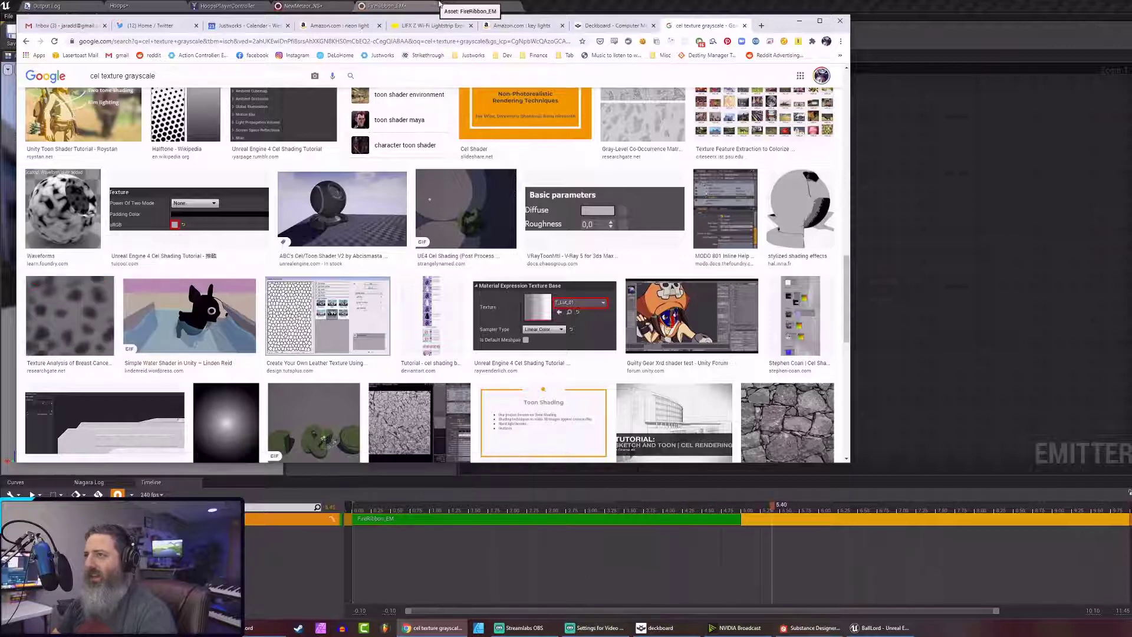
Switch to Substance Designer and start a new Substance graph named CelSmoke
{"action": "left_click", "coordinate": [599, 11]}
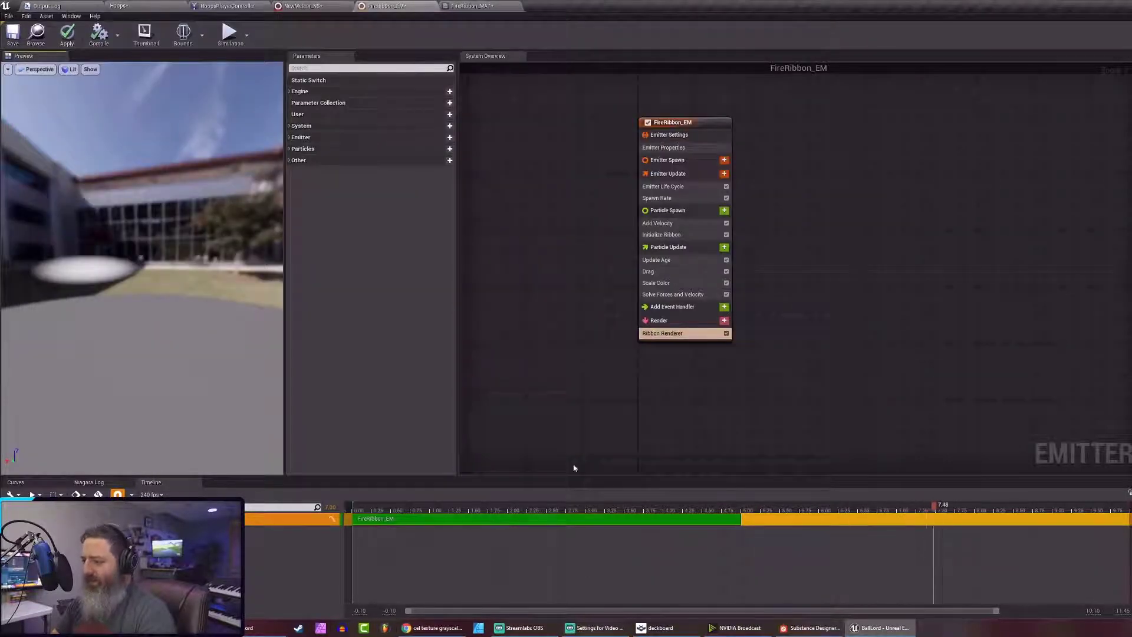
{"action": "left_click", "coordinate": [784, 627]}
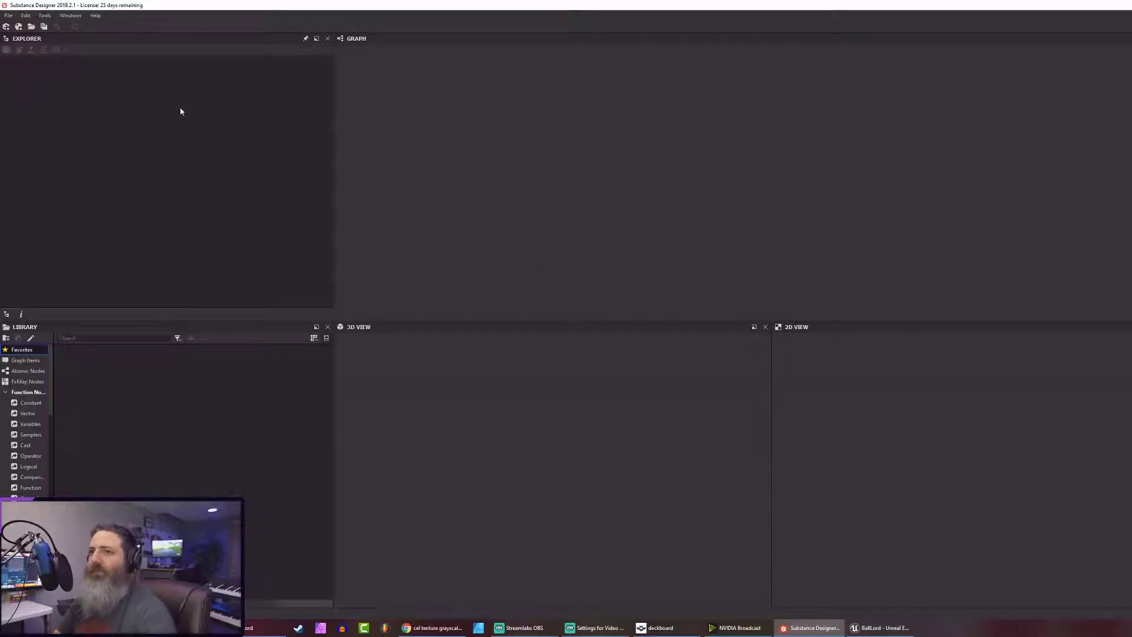
{"action": "left_click", "coordinate": [8, 16]}
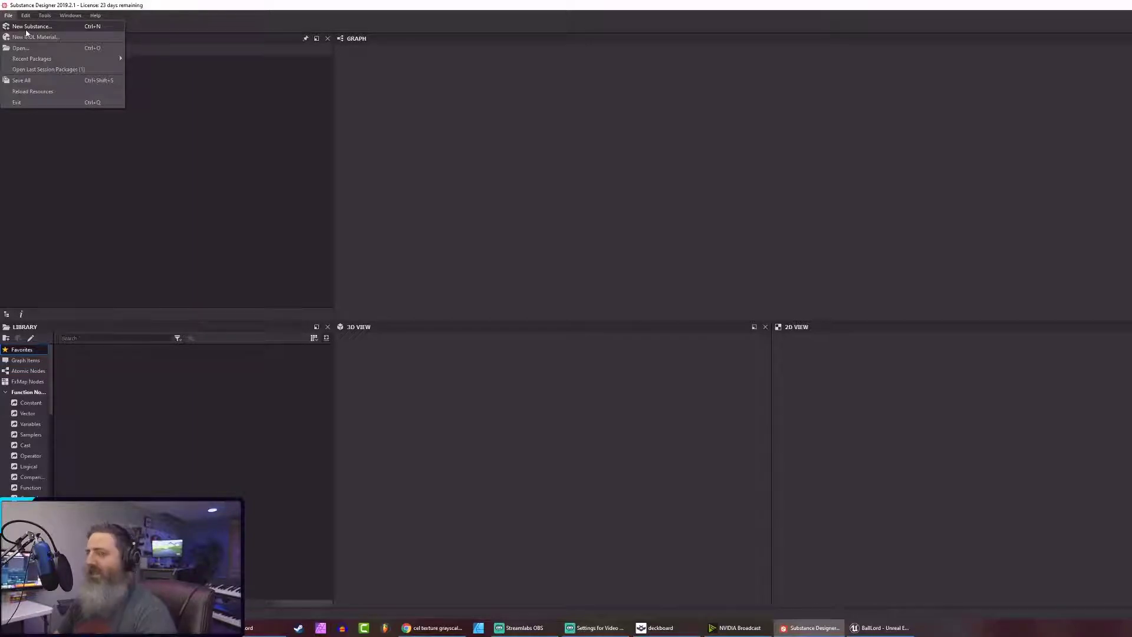
{"action": "left_click", "coordinate": [26, 30]}
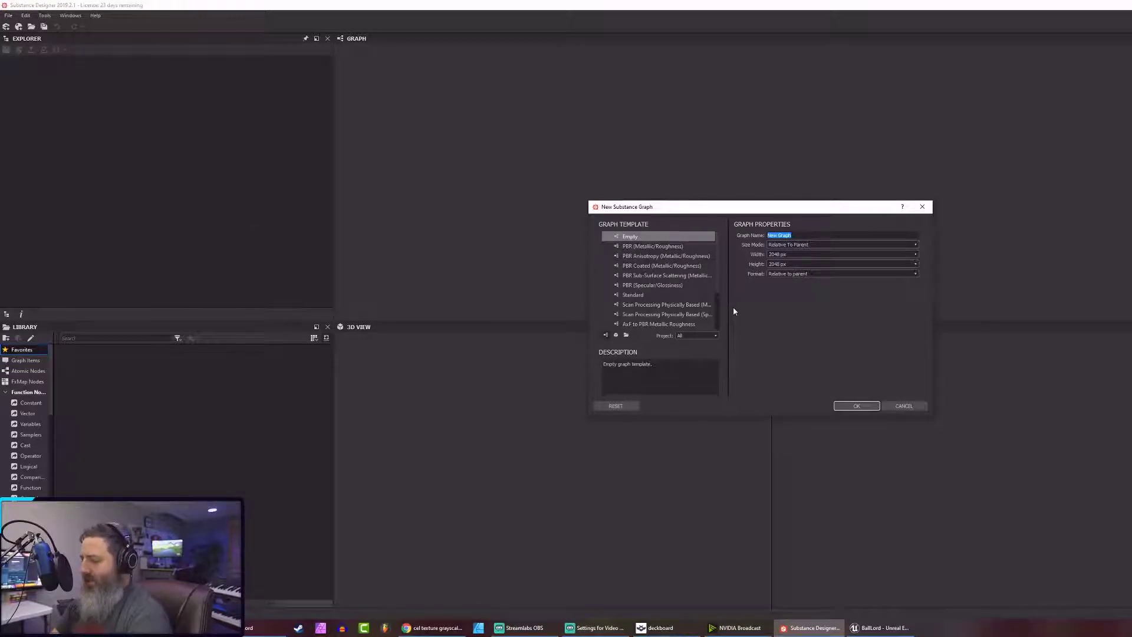
{"action": "type", "text": "CelSmok"}
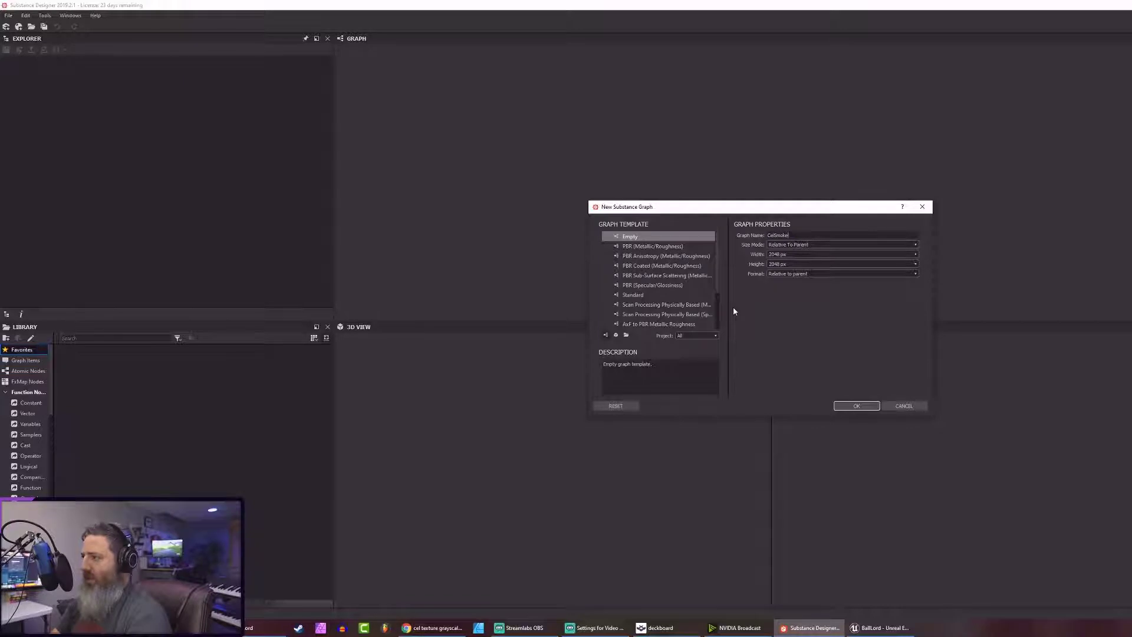
{"action": "type", "text": "e"}
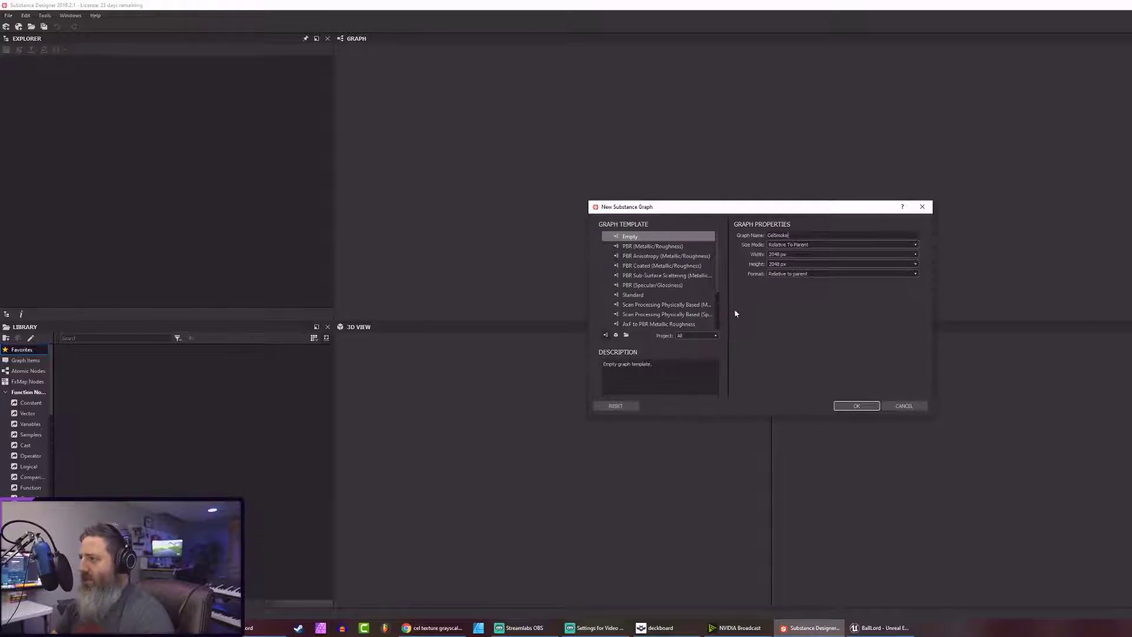
Review the available graph templates and create the CelSmoke graph from the Empty template
{"action": "left_click", "coordinate": [852, 406]}
{"action": "scroll", "coordinate": [656, 298], "scroll_direction": "down", "scroll_amount": 2}
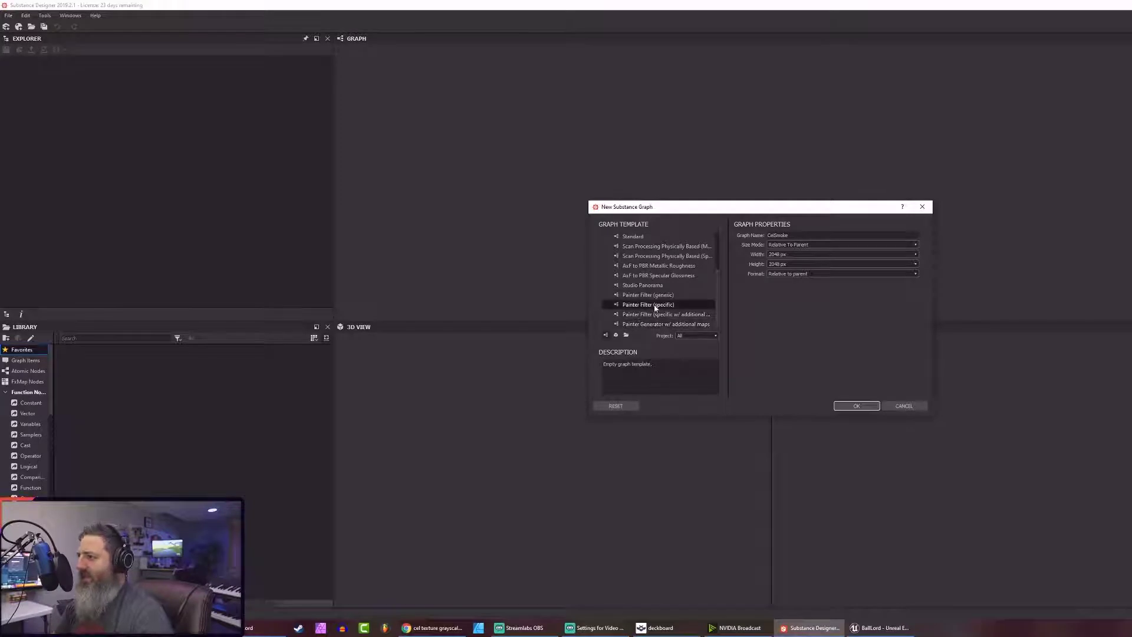
{"action": "scroll", "coordinate": [657, 303], "scroll_direction": "up", "scroll_amount": 1}
{"action": "scroll", "coordinate": [654, 307], "scroll_direction": "up", "scroll_amount": 1}
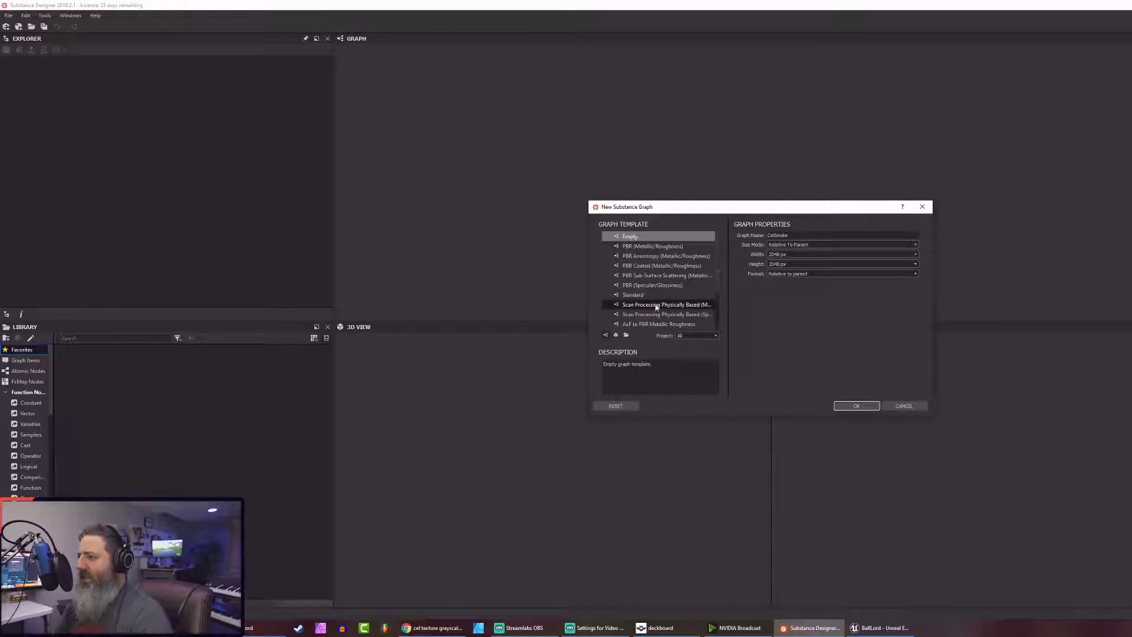
{"action": "left_click", "coordinate": [669, 247]}
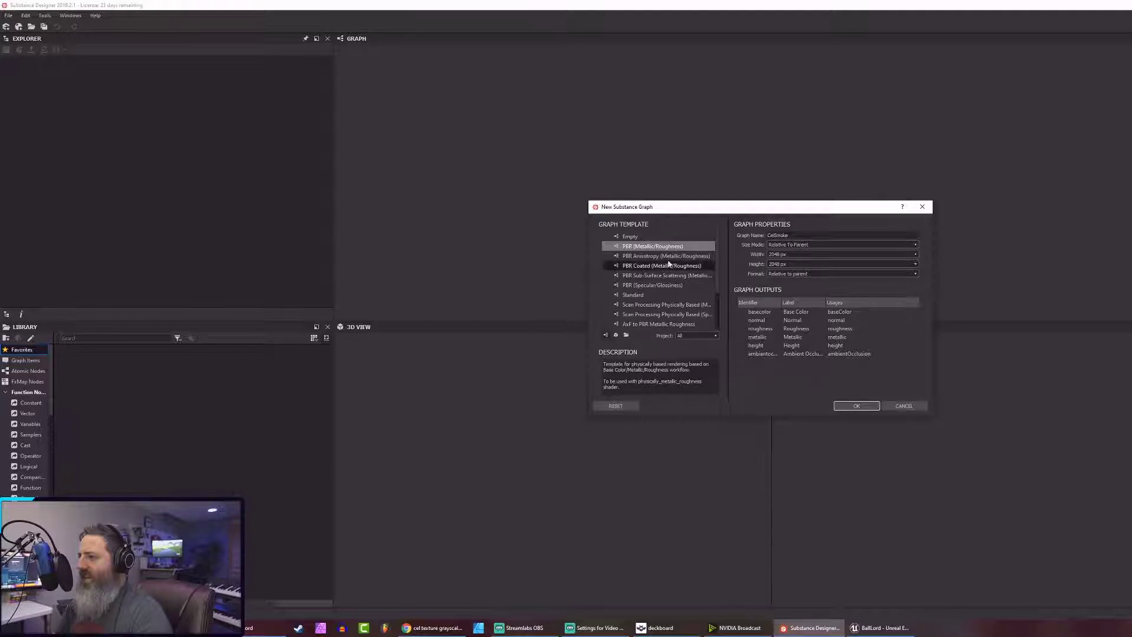
{"action": "left_click", "coordinate": [639, 236]}
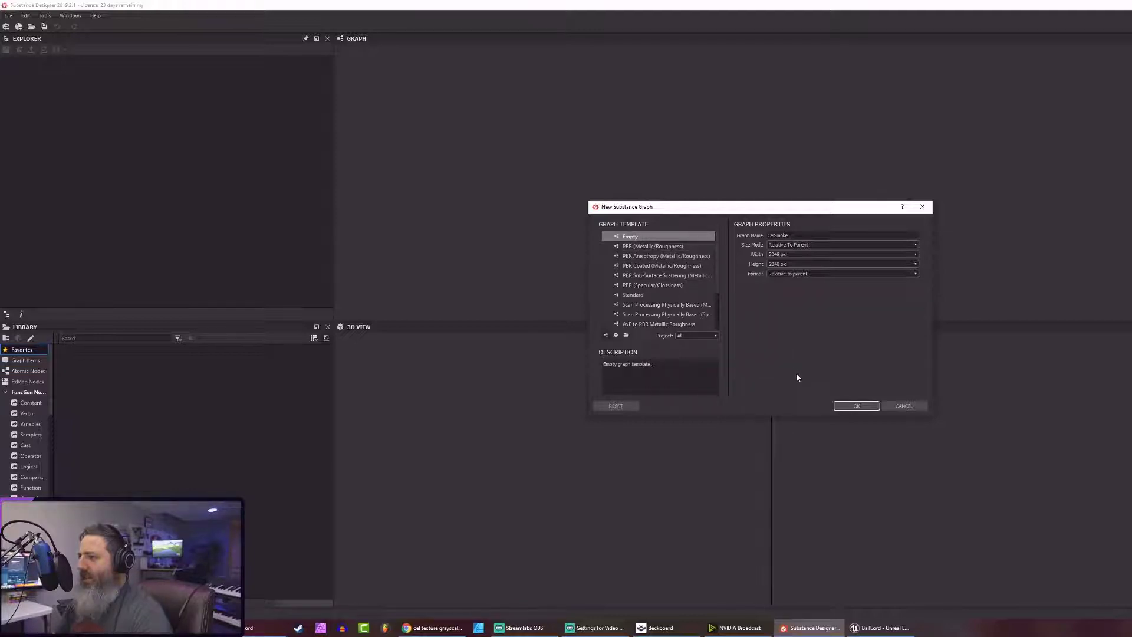
{"action": "left_click", "coordinate": [855, 406]}
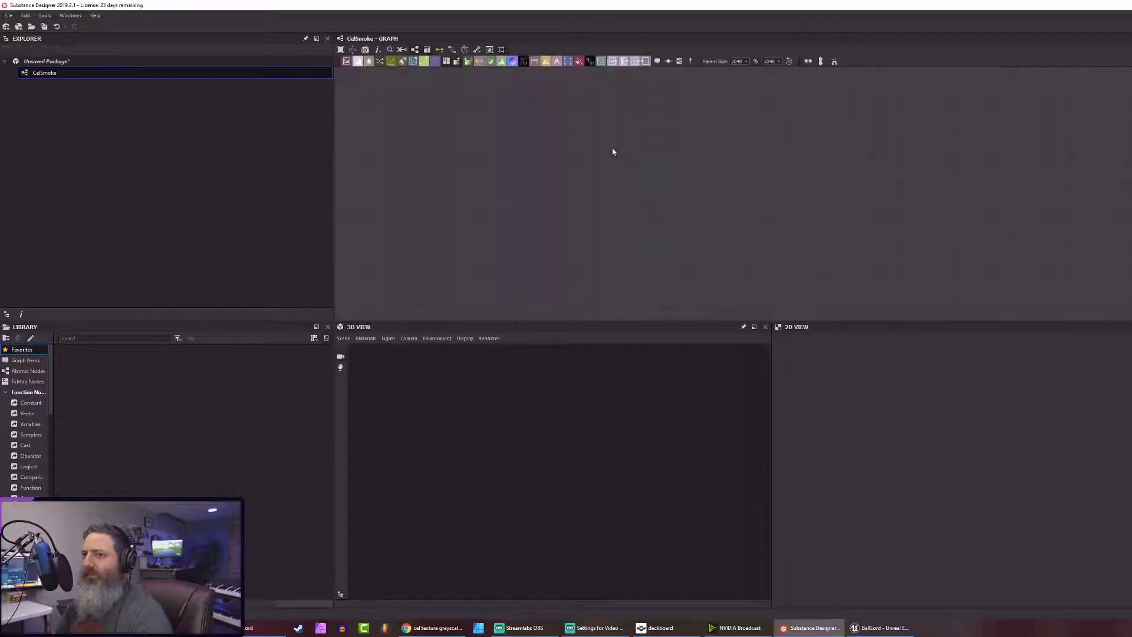
{"action": "right_click", "coordinate": [616, 157]}
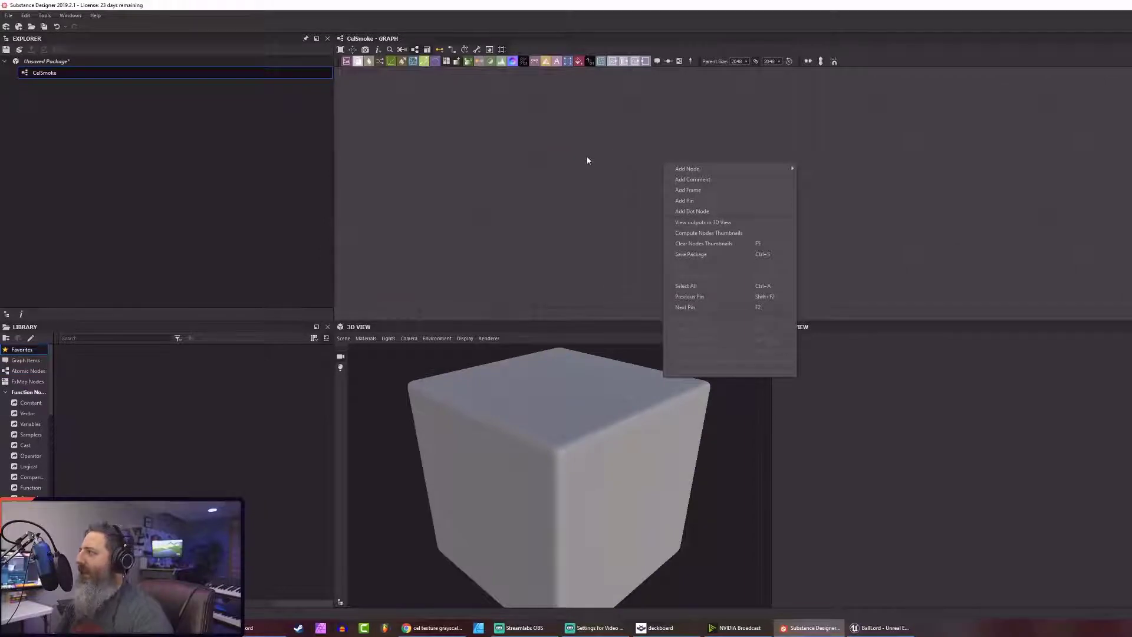
{"action": "left_click", "coordinate": [599, 170]}
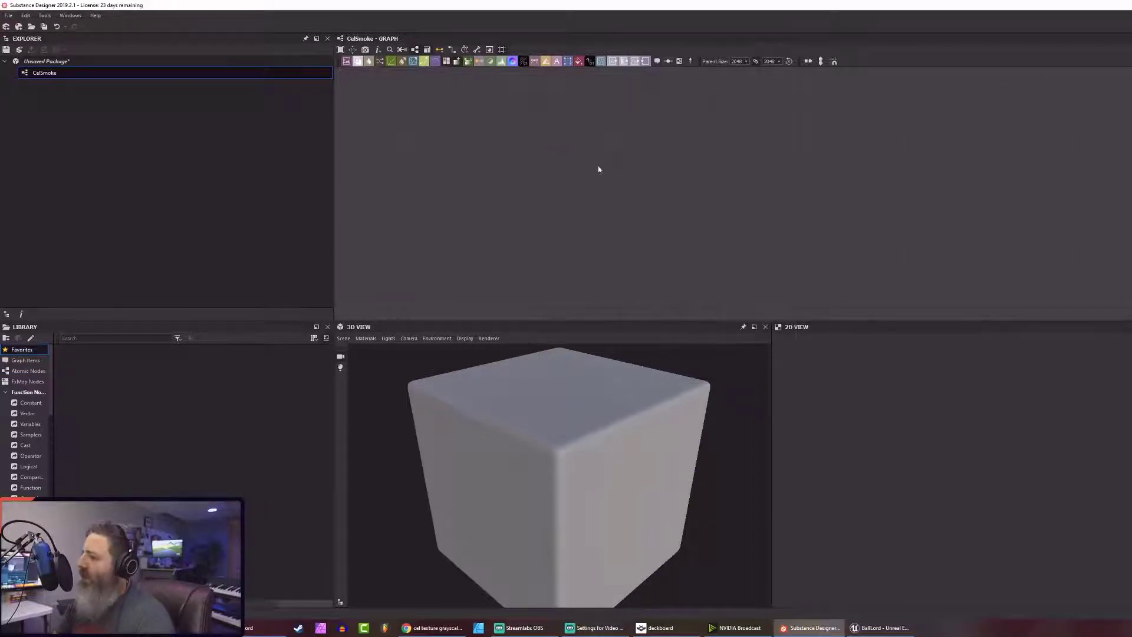
{"action": "right_click", "coordinate": [755, 193]}
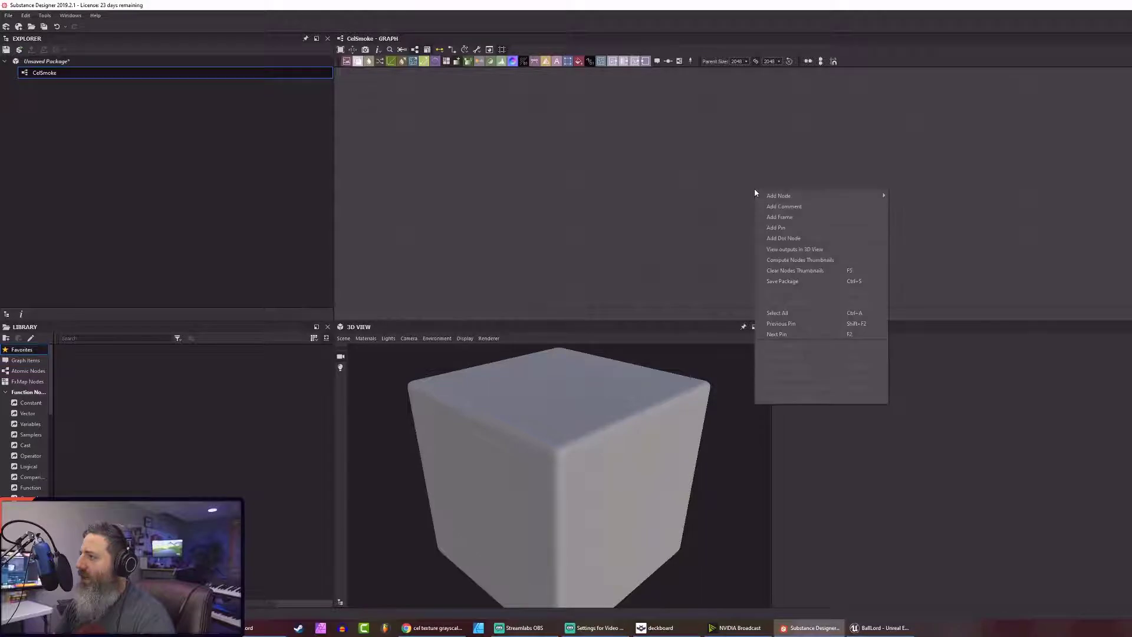
{"action": "left_click", "coordinate": [712, 185]}
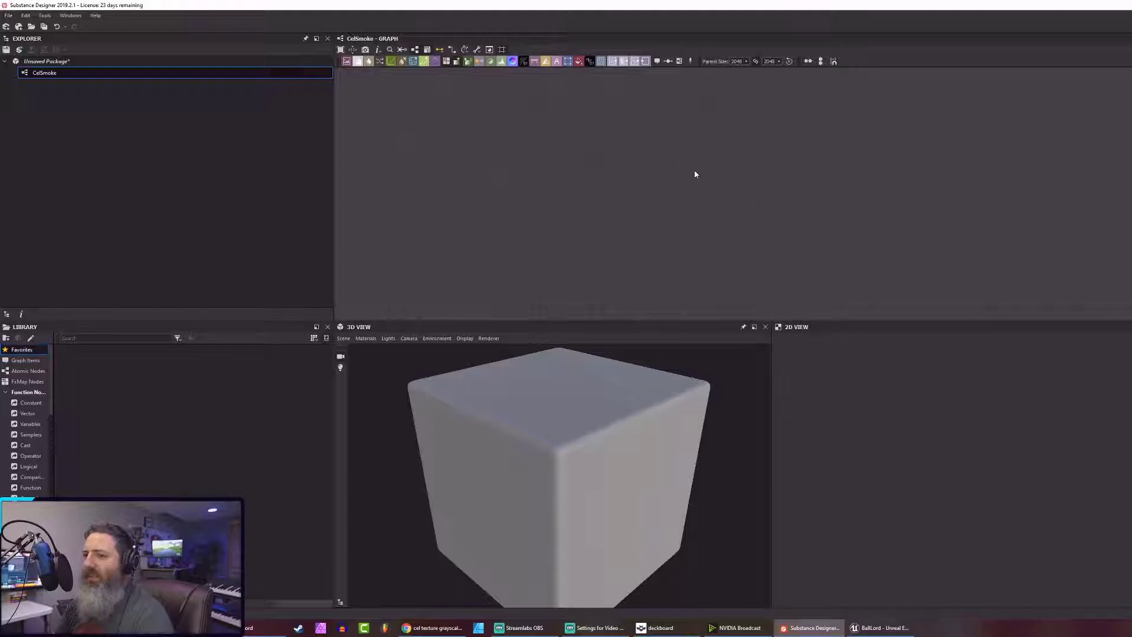
Add an Output node to the empty CelSmoke graph and position it on the far side, leaving room for input nodes
{"action": "right_click", "coordinate": [734, 166]}
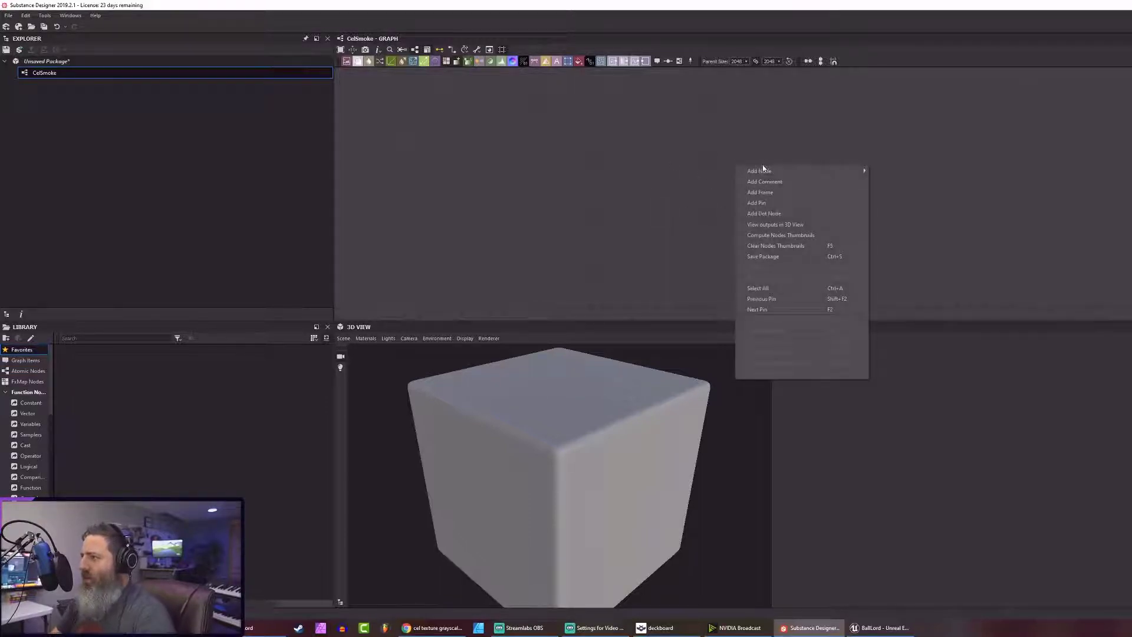
{"action": "mouse_move", "coordinate": [763, 170]}
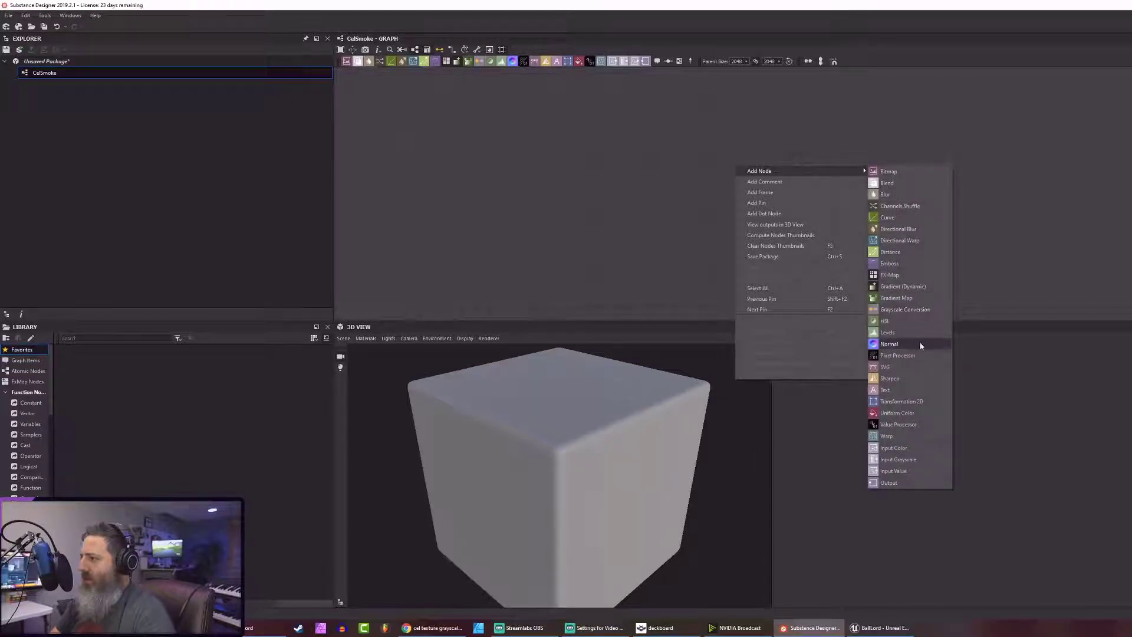
{"action": "left_click", "coordinate": [893, 482]}
{"action": "left_click_drag", "start_coordinate": [731, 177], "coordinate": [873, 205]}
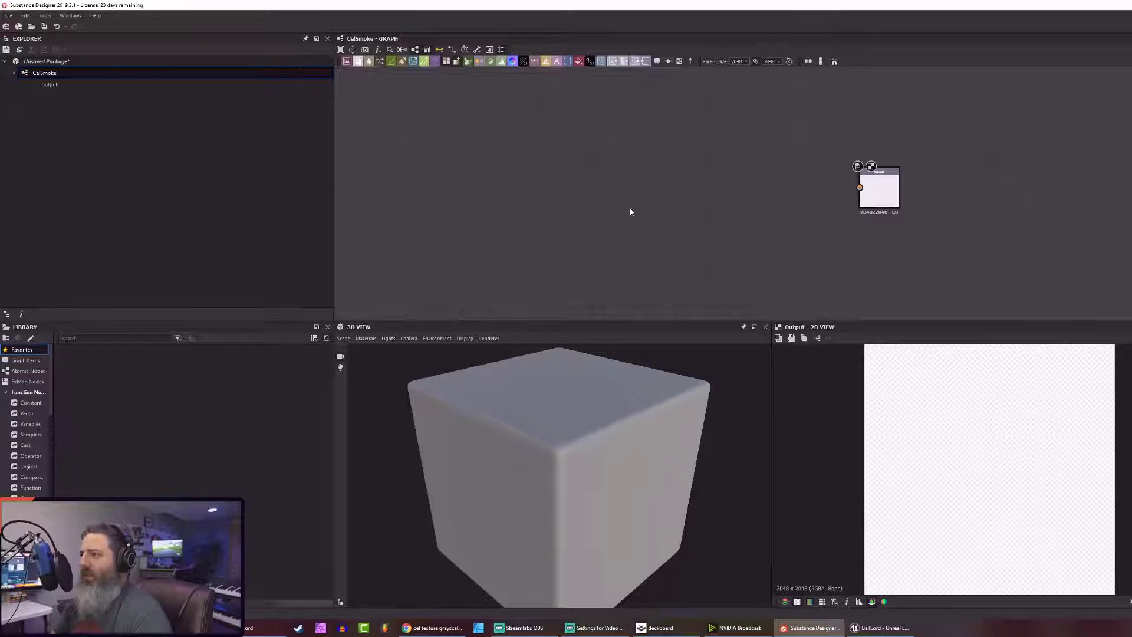
{"action": "right_click", "coordinate": [534, 174]}
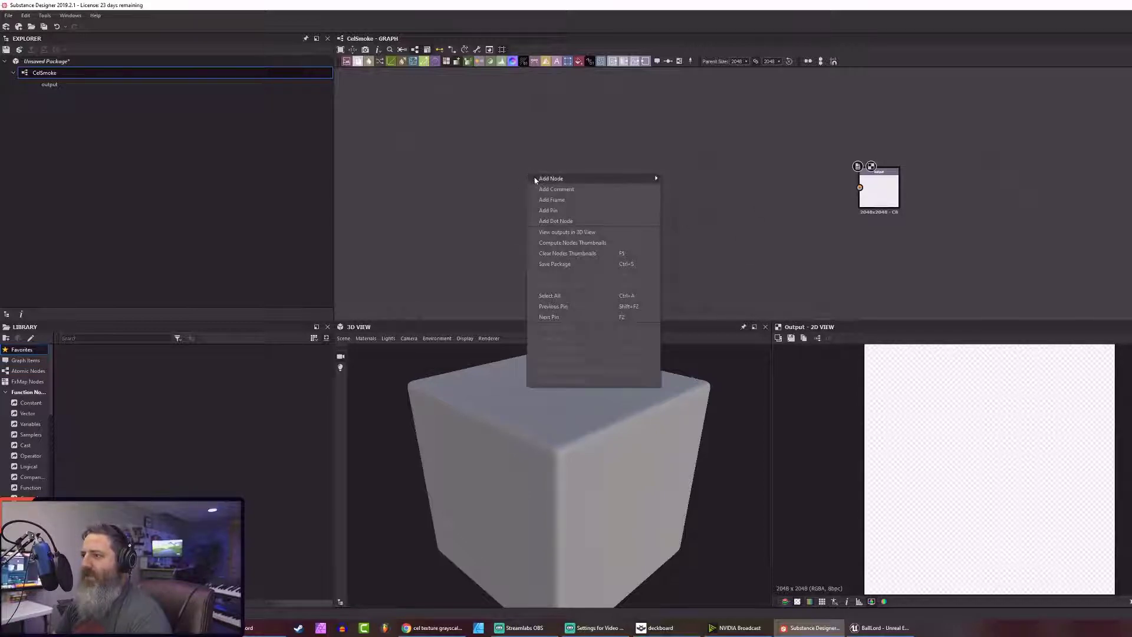
{"action": "mouse_move", "coordinate": [535, 180]}
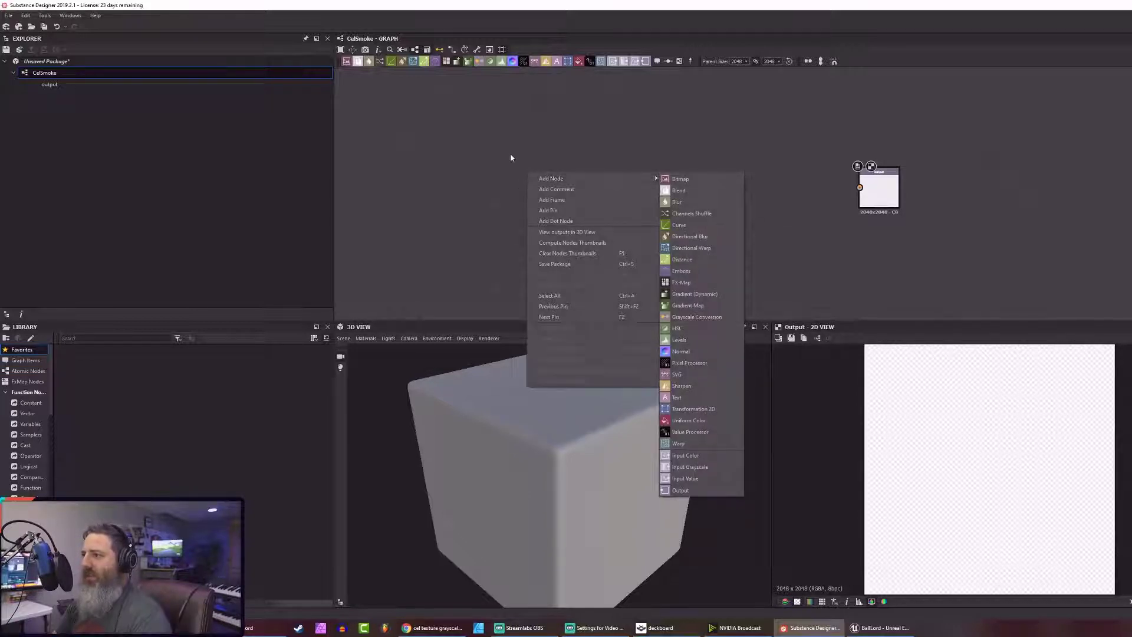
{"action": "left_click", "coordinate": [529, 121]}
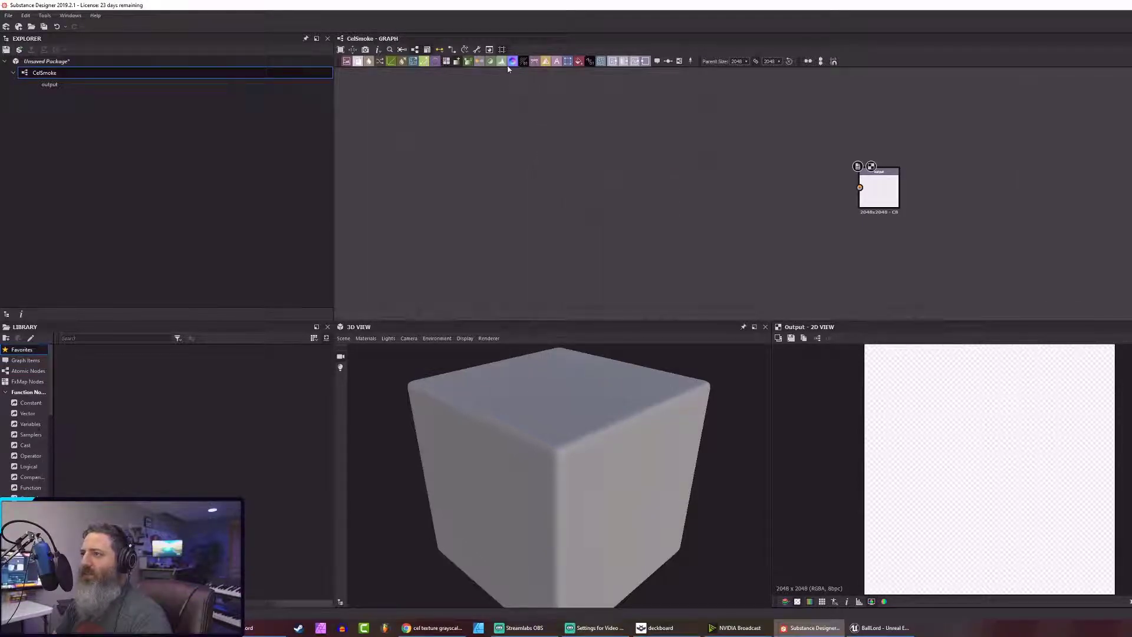
{"action": "right_click", "coordinate": [562, 138]}
{"action": "mouse_move", "coordinate": [586, 142]}
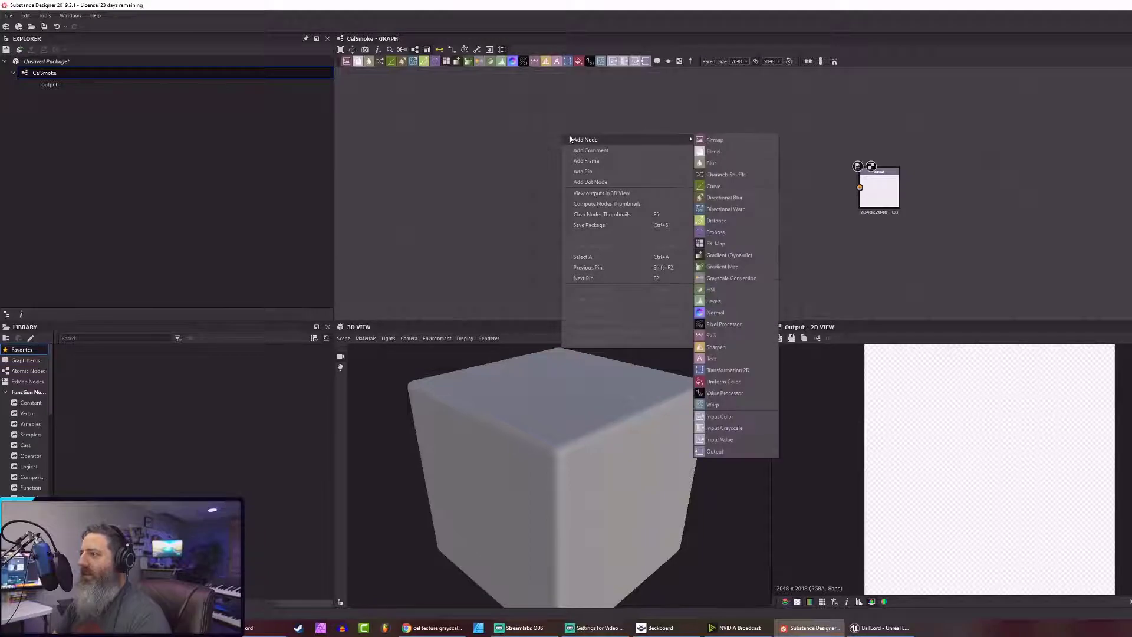
{"action": "left_click", "coordinate": [725, 297]}
{"action": "key", "text": "Delete"}
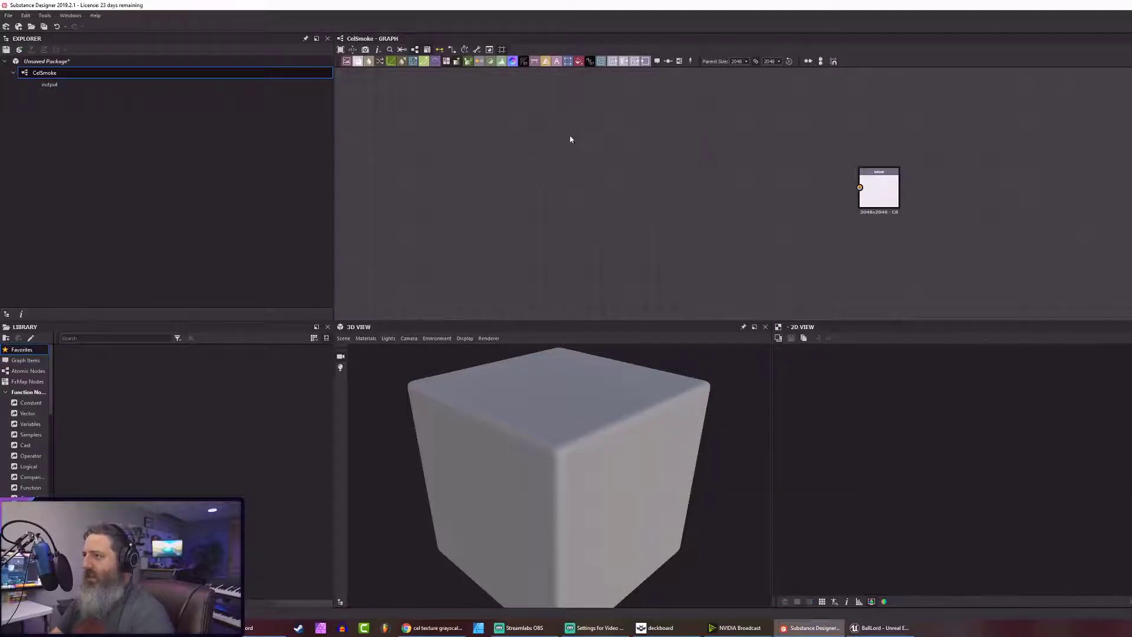
{"action": "right_click", "coordinate": [571, 135]}
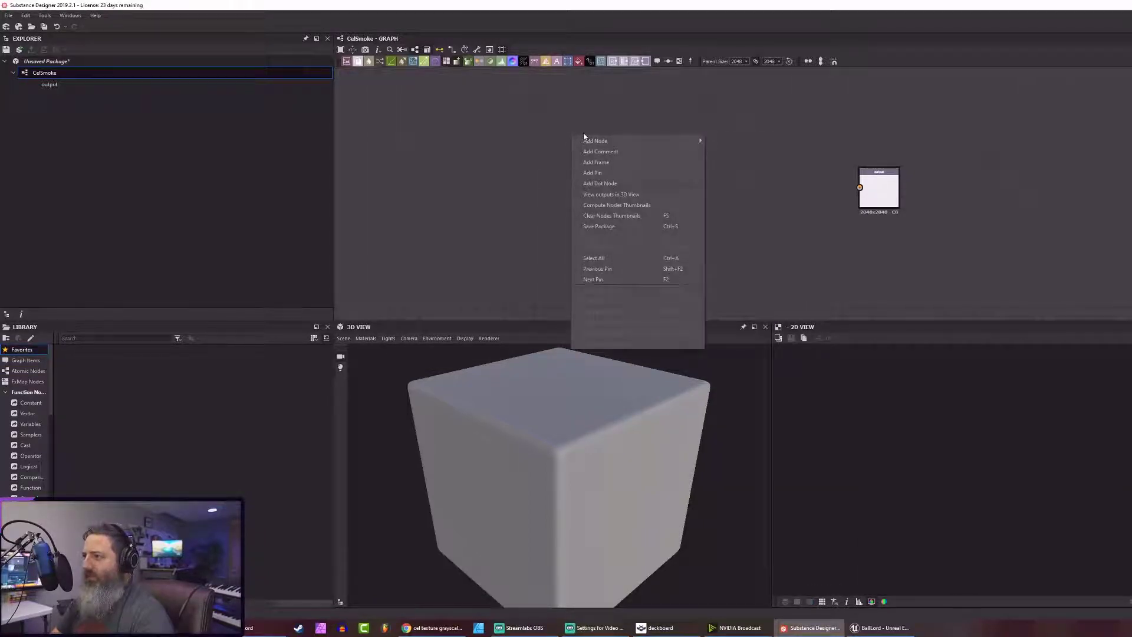
{"action": "mouse_move", "coordinate": [586, 144]}
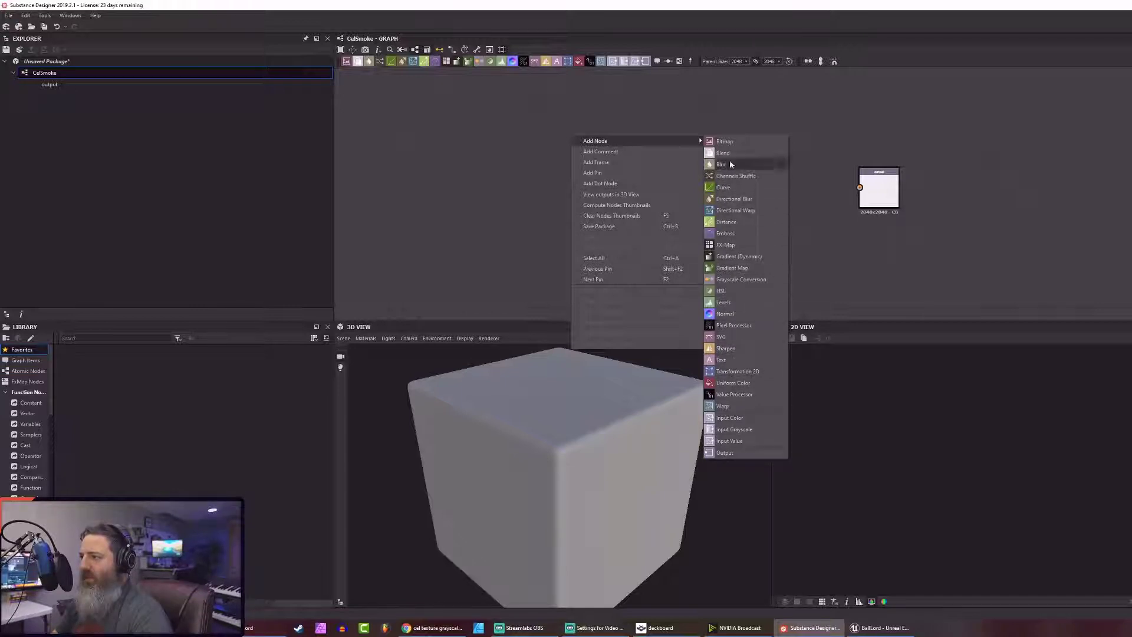
{"action": "left_click", "coordinate": [678, 94]}
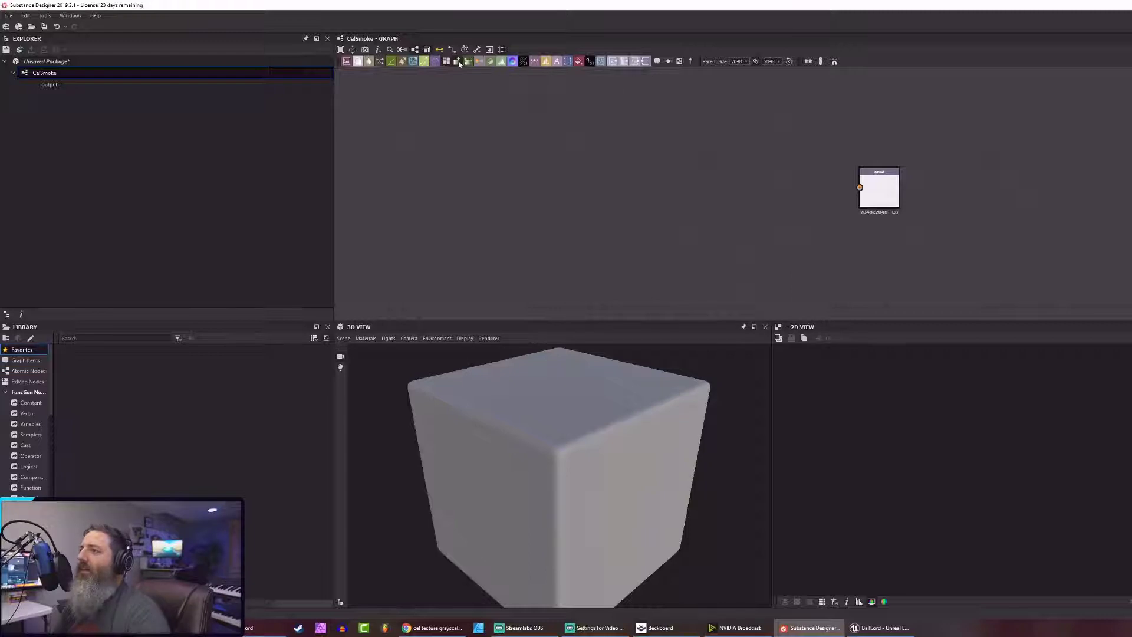
Add a Shape node to the graph and place it well ahead of the Output node
{"action": "key", "text": "space"}
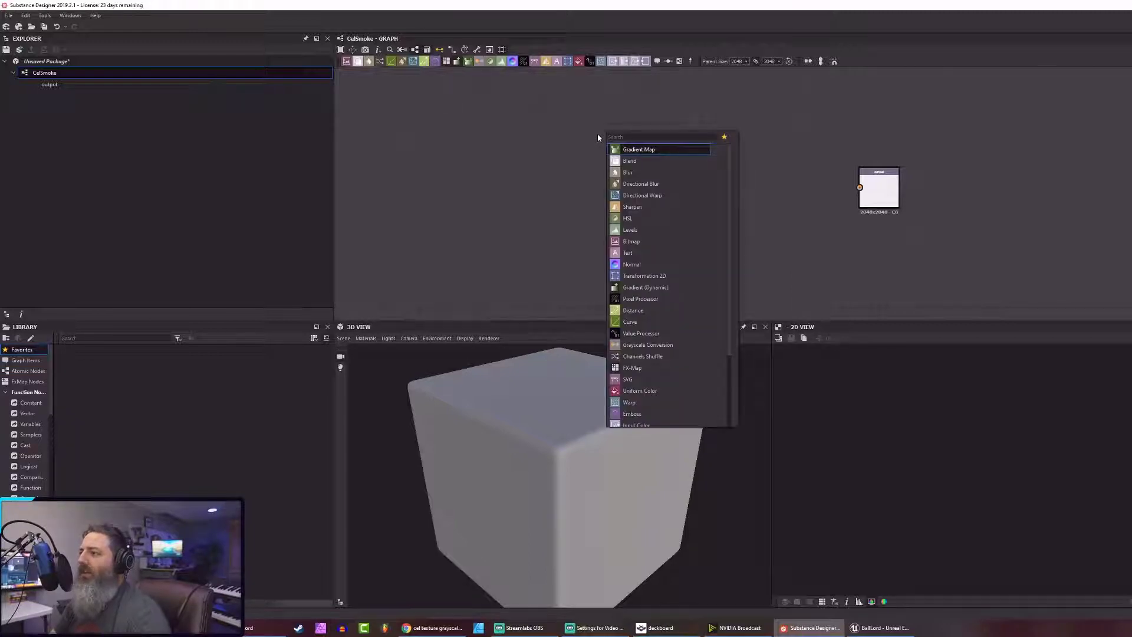
{"action": "type", "text": "shap"}
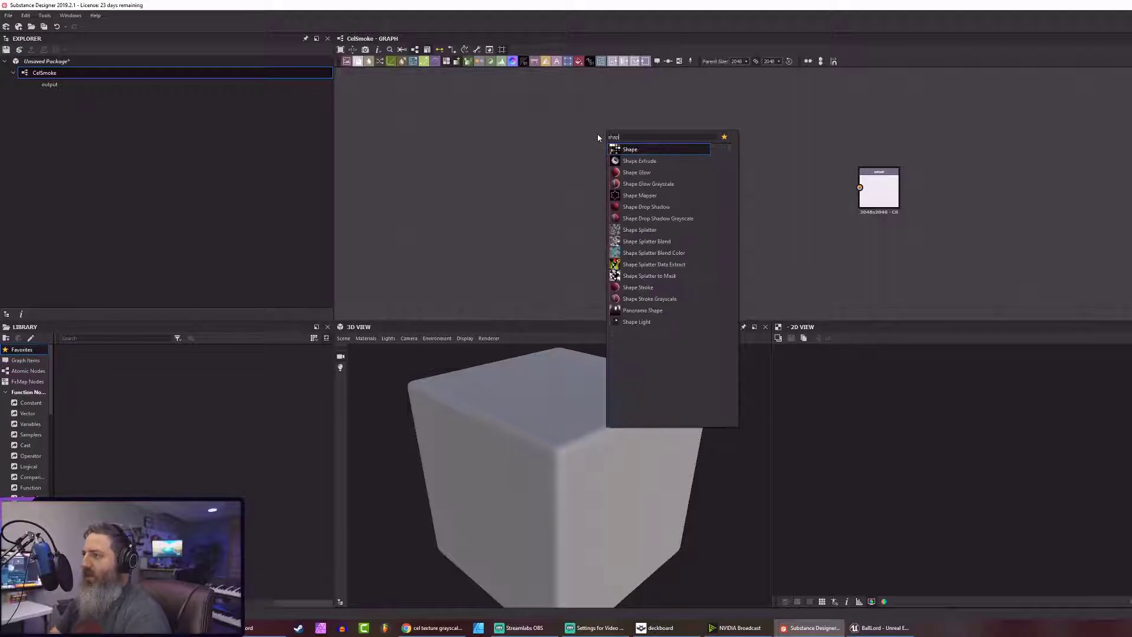
{"action": "left_click", "coordinate": [637, 152]}
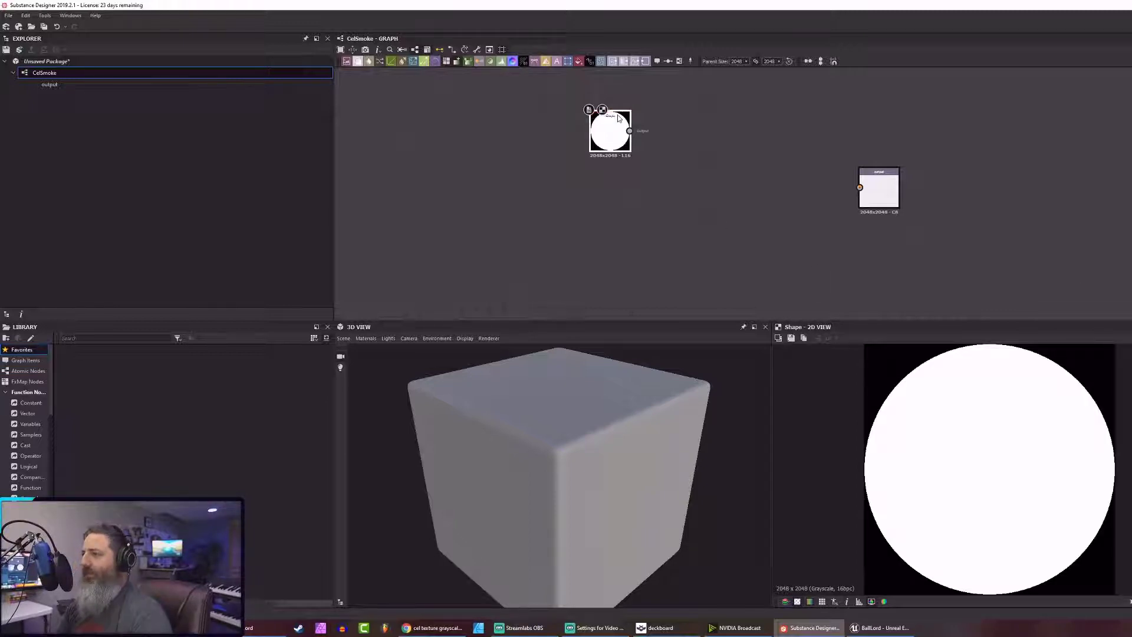
{"action": "mouse_move", "coordinate": [617, 115]}
{"action": "left_mouse_down"}
{"action": "mouse_move", "coordinate": [534, 136]}
{"action": "mouse_move", "coordinate": [569, 129]}
{"action": "left_mouse_up"}
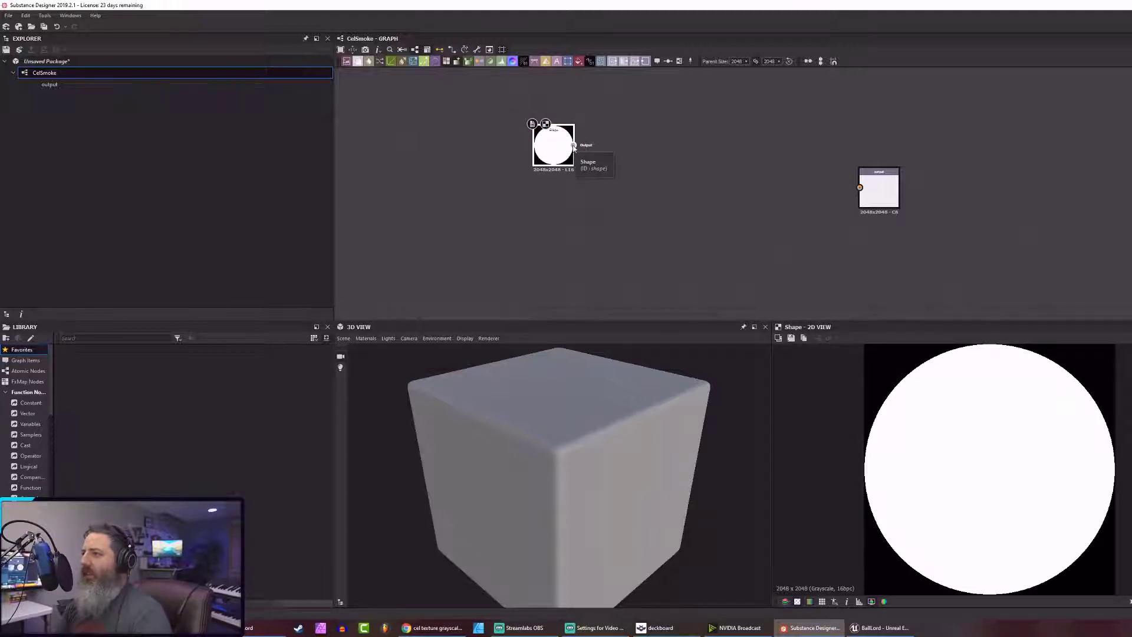
Add a Shape Splatter node fed by the Shape node, place it before the Output node, and preview its Height output
{"action": "left_click_drag", "start_coordinate": [573, 147], "coordinate": [629, 131]}
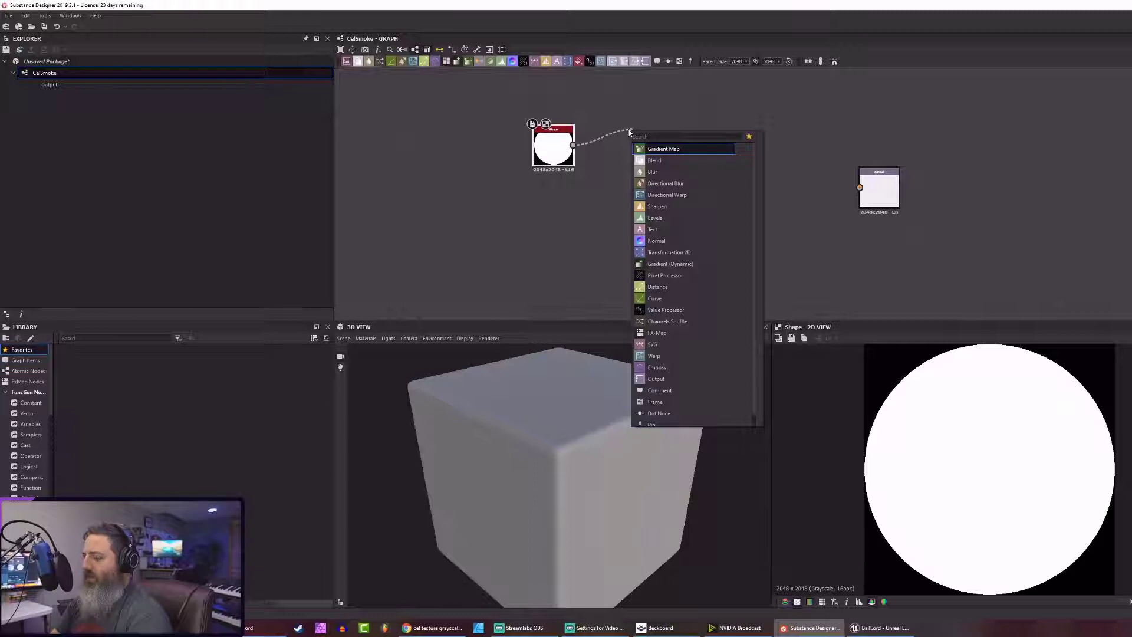
{"action": "type", "text": "shape spl"}
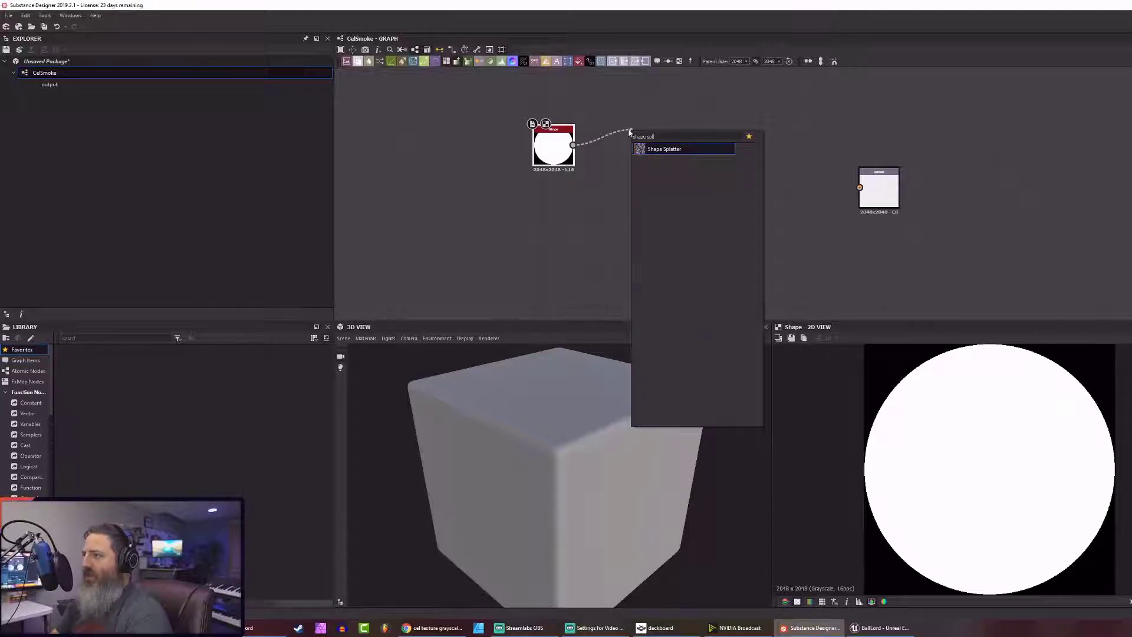
{"action": "key", "text": "Return"}
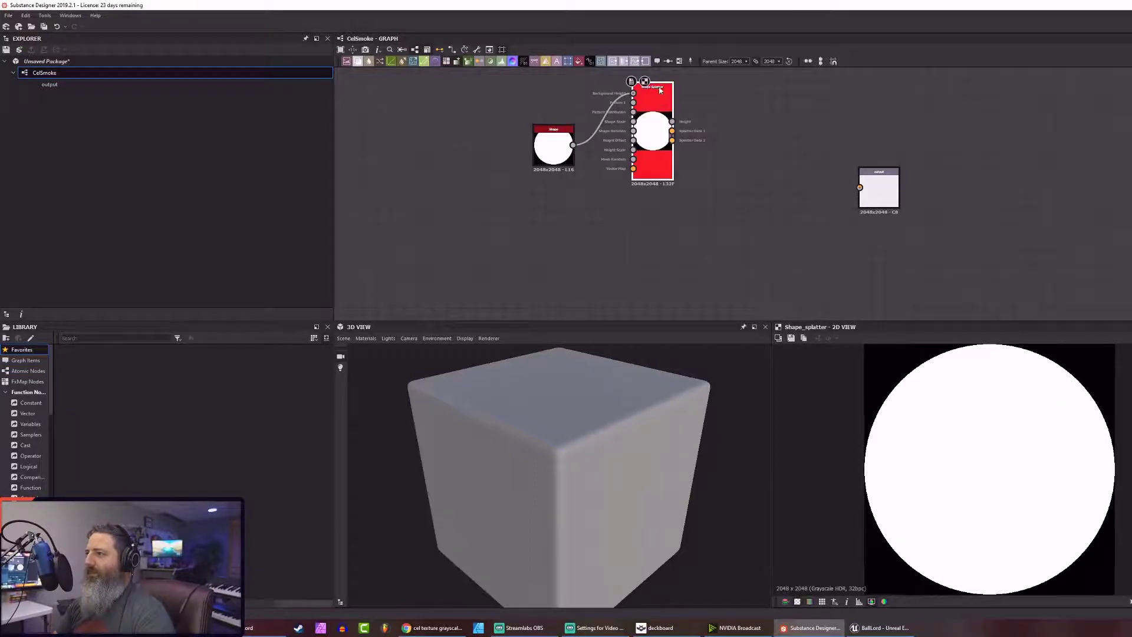
{"action": "left_click_drag", "start_coordinate": [661, 90], "coordinate": [689, 132]}
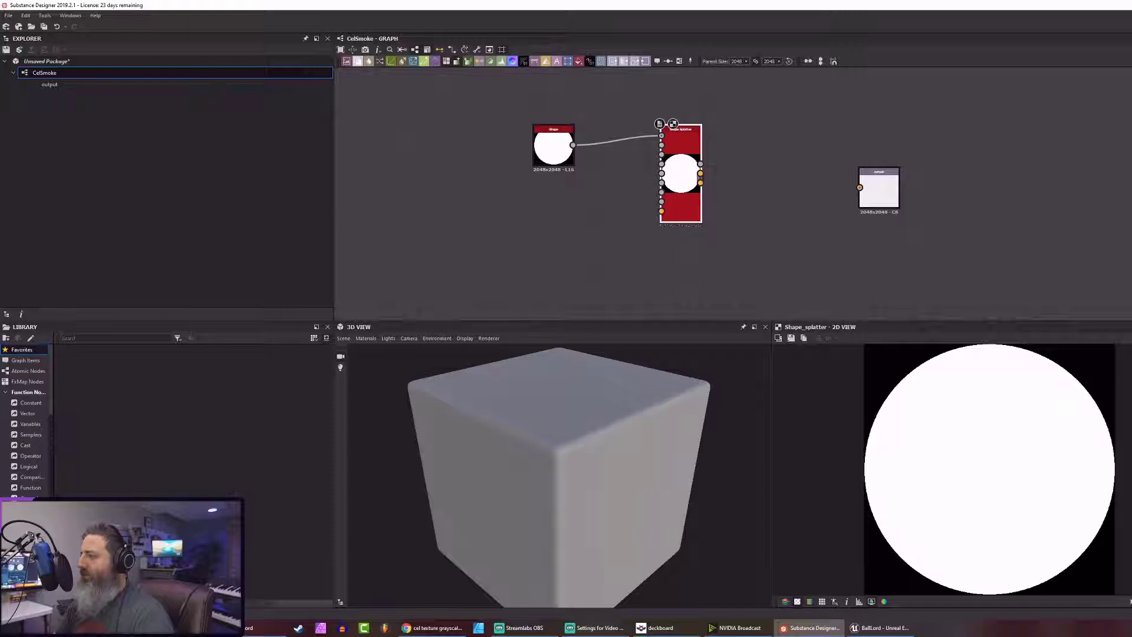
{"action": "left_click", "coordinate": [699, 163]}
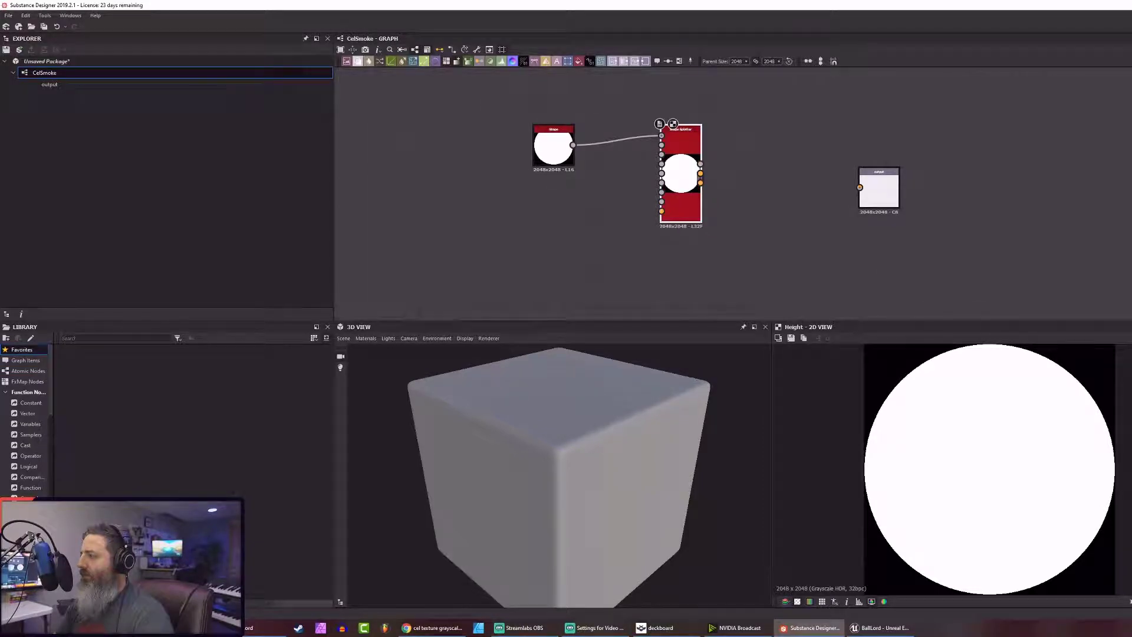
Connect the Shape node to the Shape Splatter's Pattern 1 input as well and move the splatter node slightly away
{"action": "key", "text": "ctrl+z"}
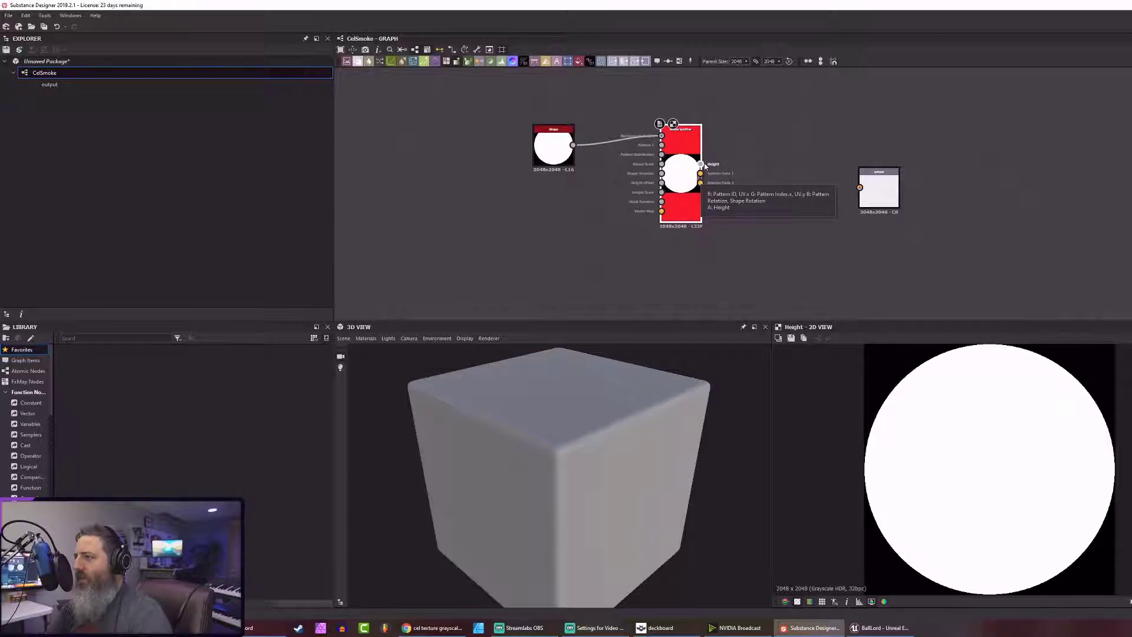
{"action": "left_click_drag", "start_coordinate": [702, 164], "coordinate": [709, 164]}
{"action": "left_click", "coordinate": [724, 108]}
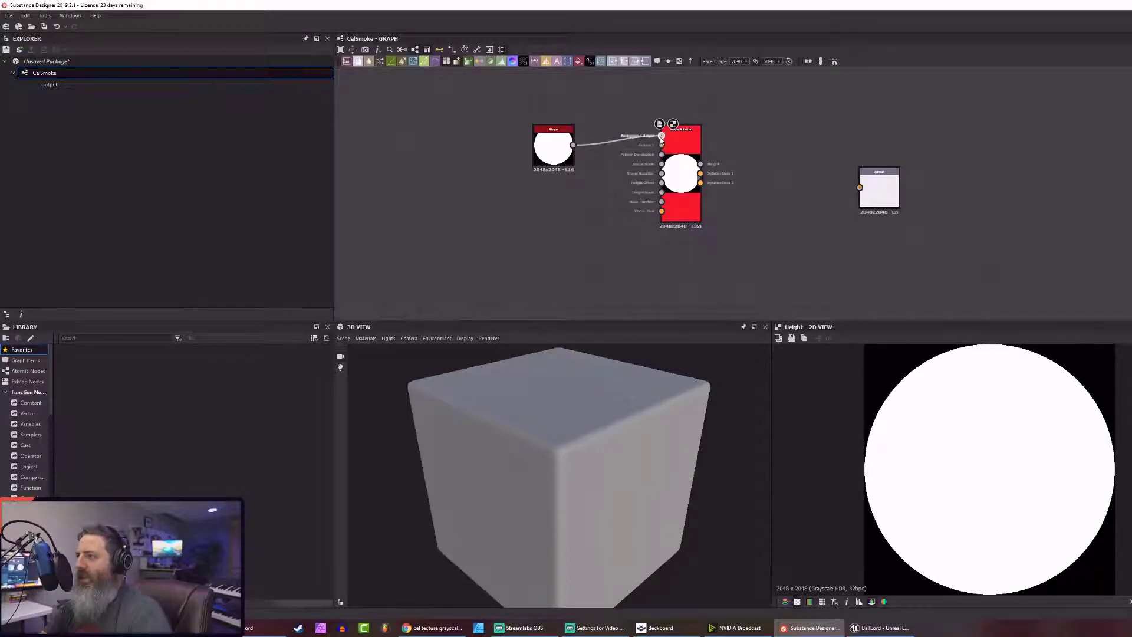
{"action": "left_click_drag", "start_coordinate": [662, 136], "coordinate": [619, 107]}
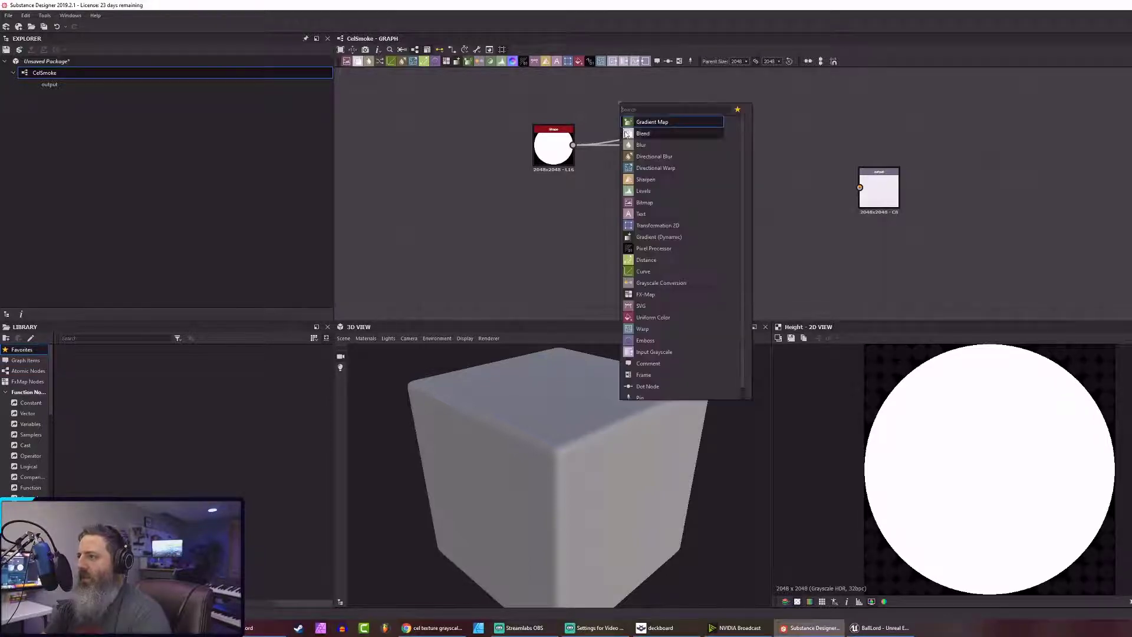
{"action": "left_click", "coordinate": [595, 125]}
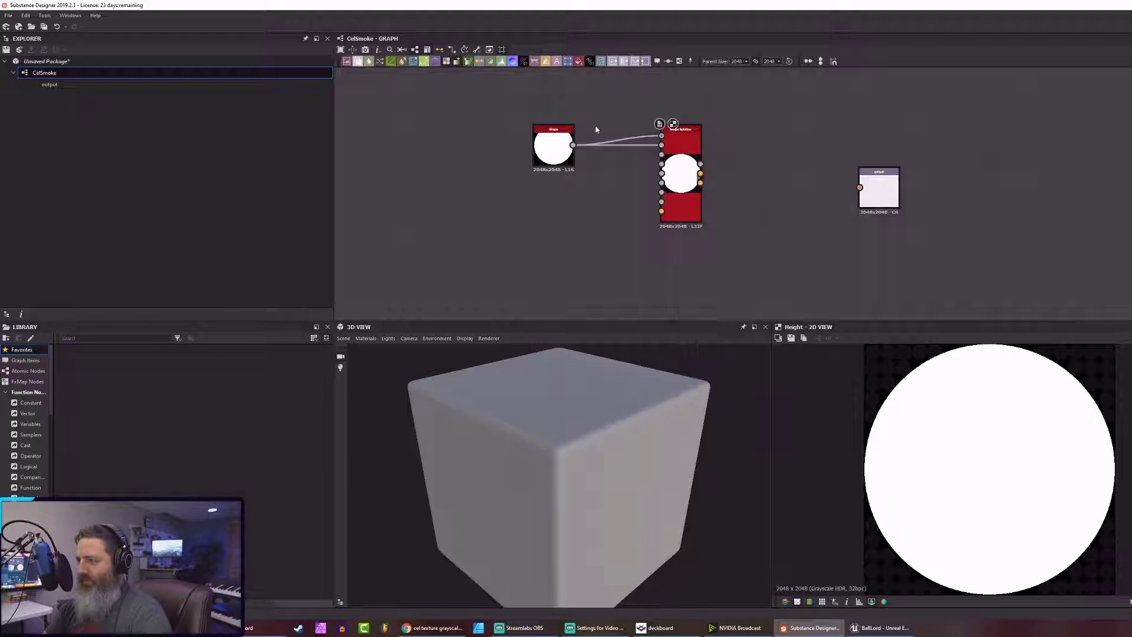
{"action": "double_click", "coordinate": [668, 138]}
{"action": "mouse_move", "coordinate": [668, 139]}
{"action": "left_mouse_down"}
{"action": "mouse_move", "coordinate": [639, 124]}
{"action": "mouse_move", "coordinate": [682, 153]}
{"action": "left_mouse_up"}
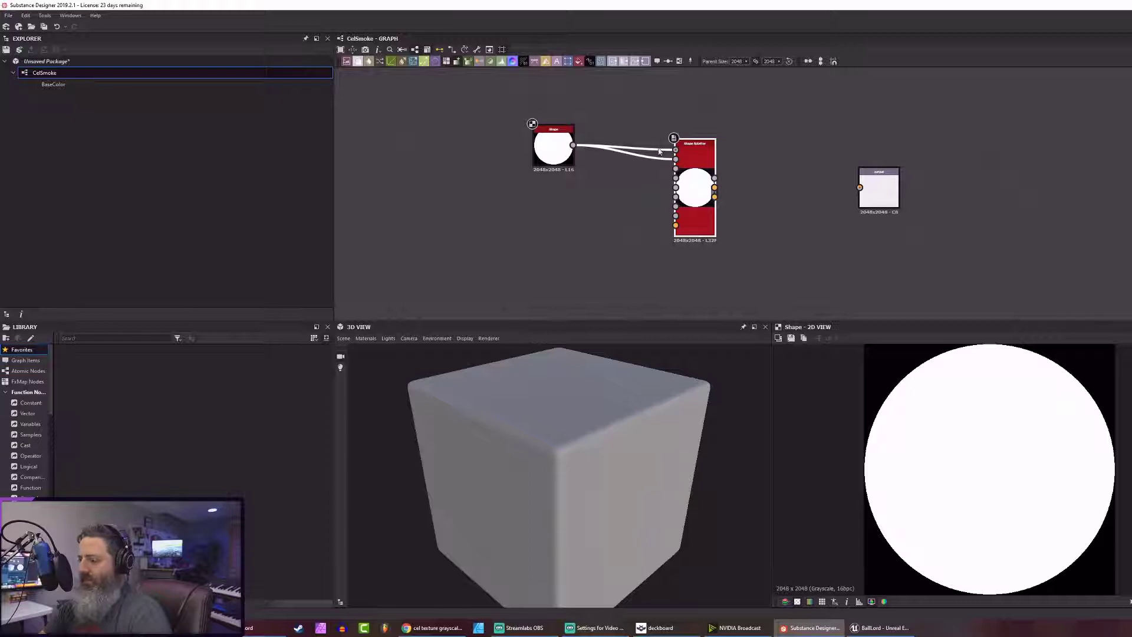
Remove both links between Shape and Shape Splatter, and reconnect Shape to the Background Height input only
{"action": "double_click", "coordinate": [658, 149], "text": "alt"}
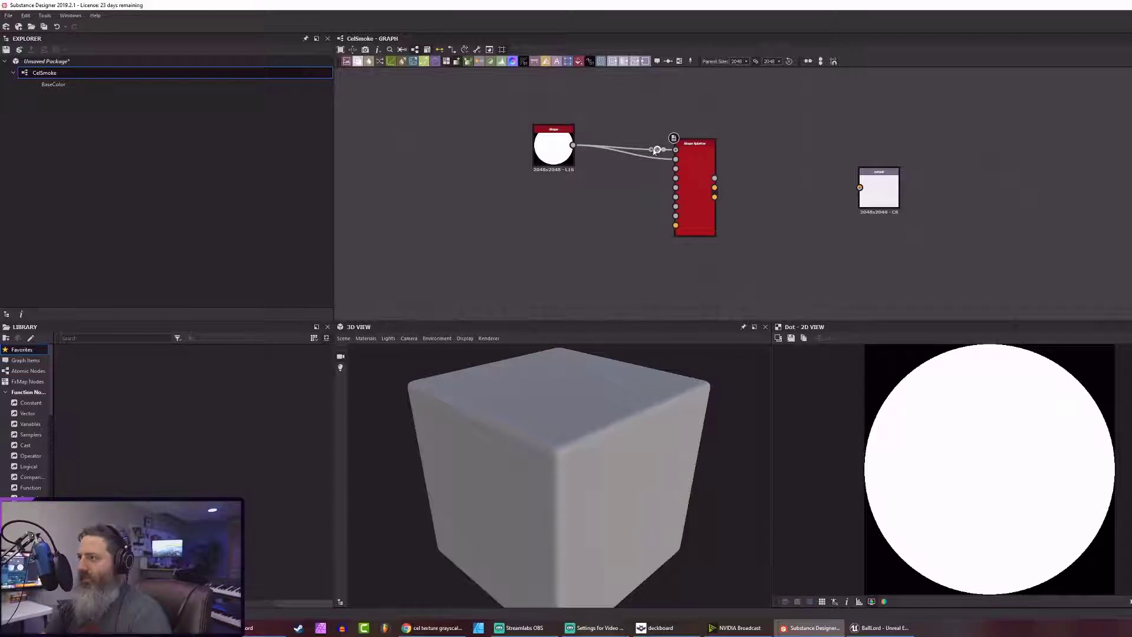
{"action": "key", "text": "Delete"}
{"action": "key", "text": "Delete"}
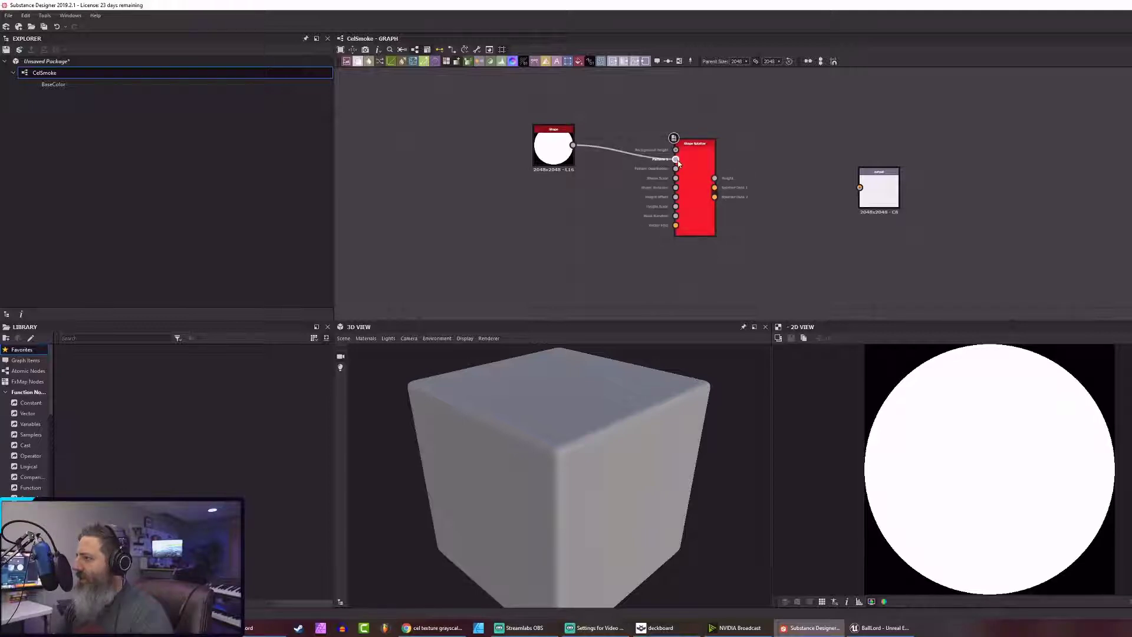
{"action": "left_click", "coordinate": [620, 154]}
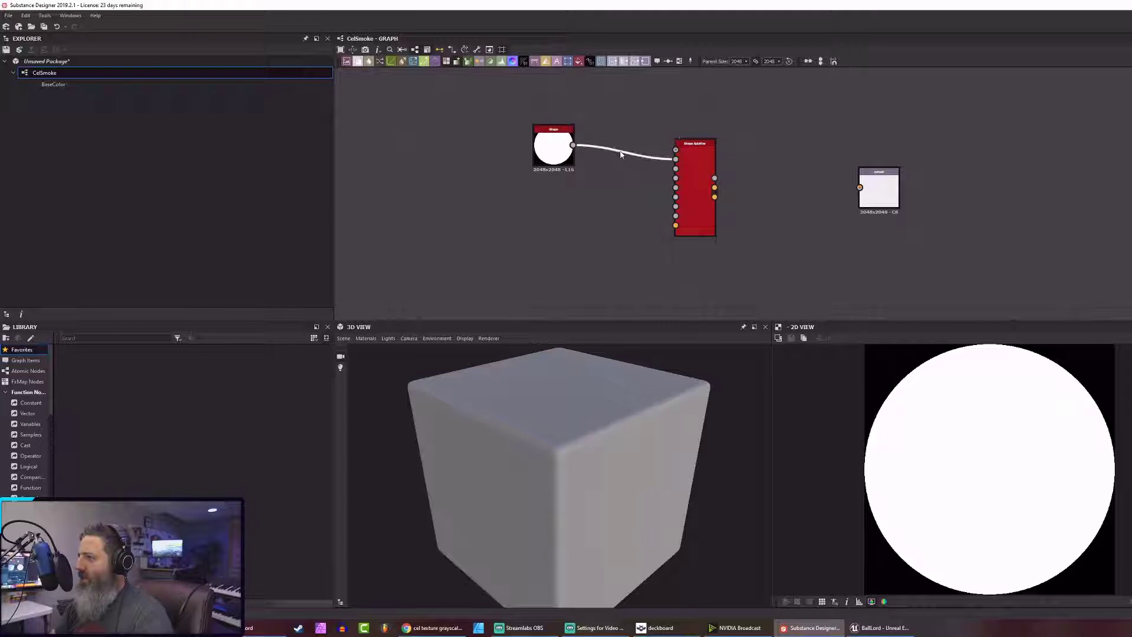
{"action": "key", "text": "Delete"}
{"action": "left_click_drag", "start_coordinate": [573, 145], "coordinate": [678, 155]}
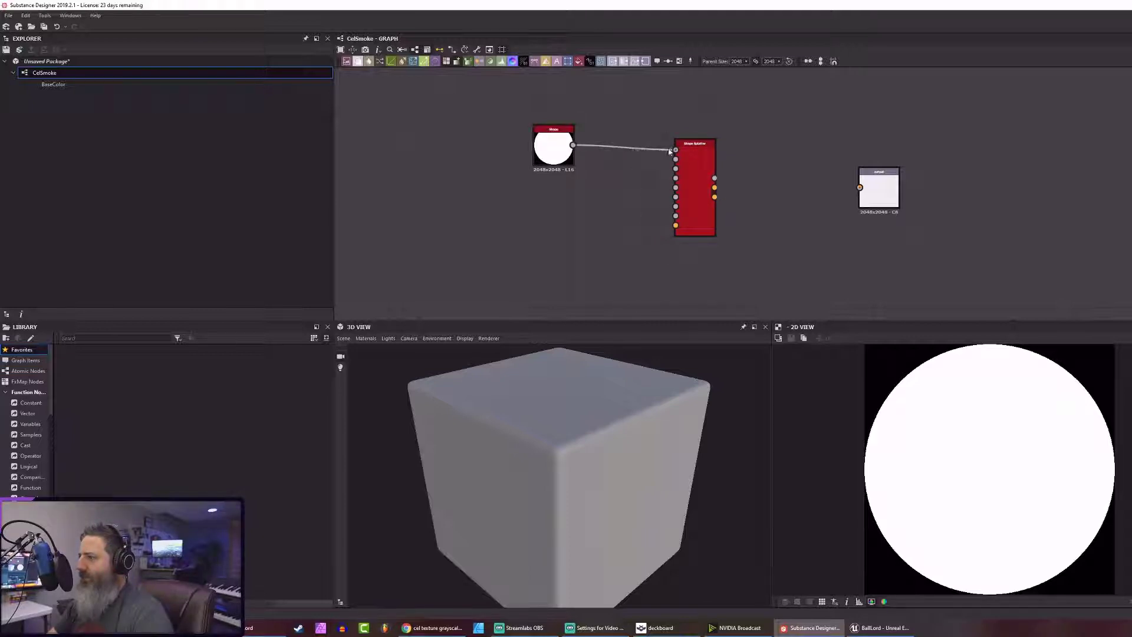
Connect the Shape Splatter's Height output to the BaseColor output node and preview the output in 2D
{"action": "left_click", "coordinate": [698, 157]}
{"action": "double_click", "coordinate": [698, 157]}
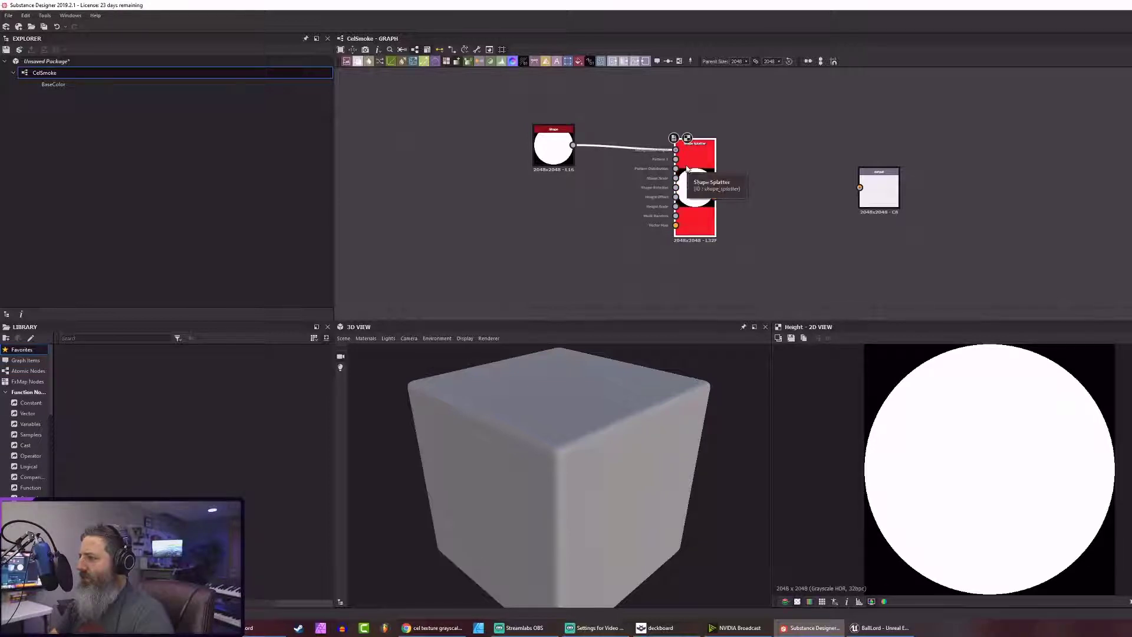
{"action": "double_click", "coordinate": [553, 146]}
{"action": "double_click", "coordinate": [701, 196]}
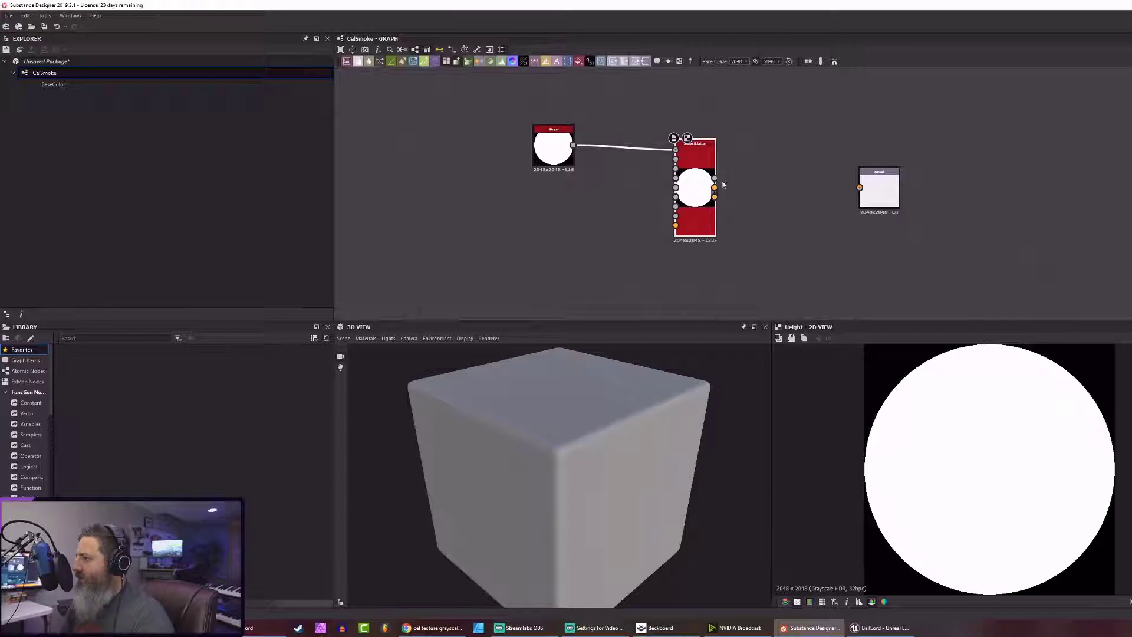
{"action": "left_click_drag", "start_coordinate": [717, 181], "coordinate": [854, 195]}
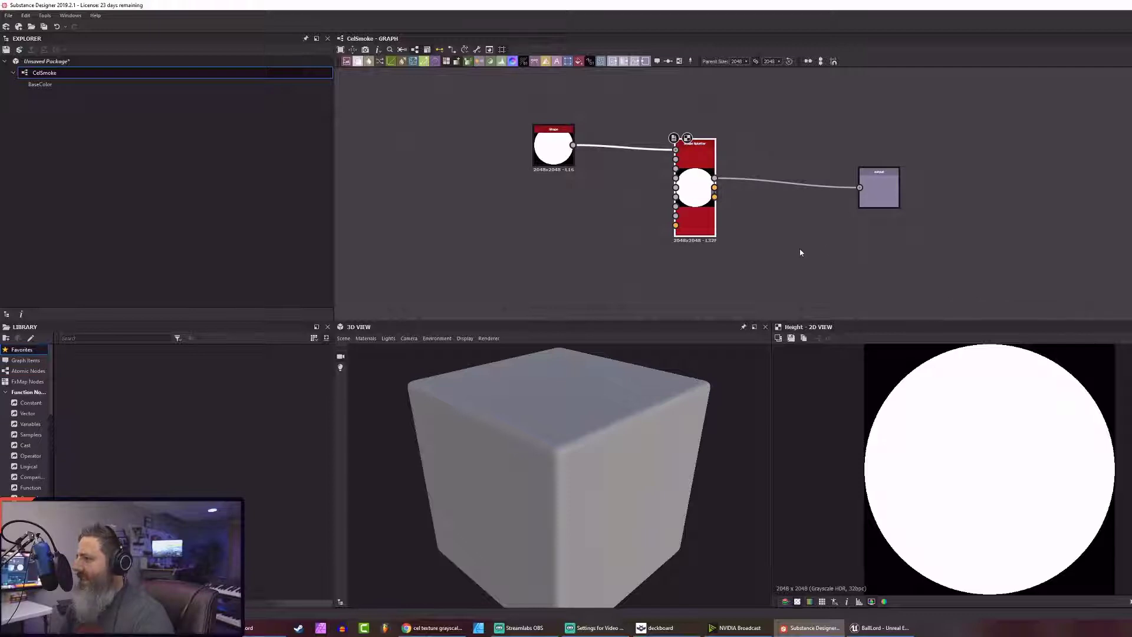
{"action": "double_click", "coordinate": [883, 190]}
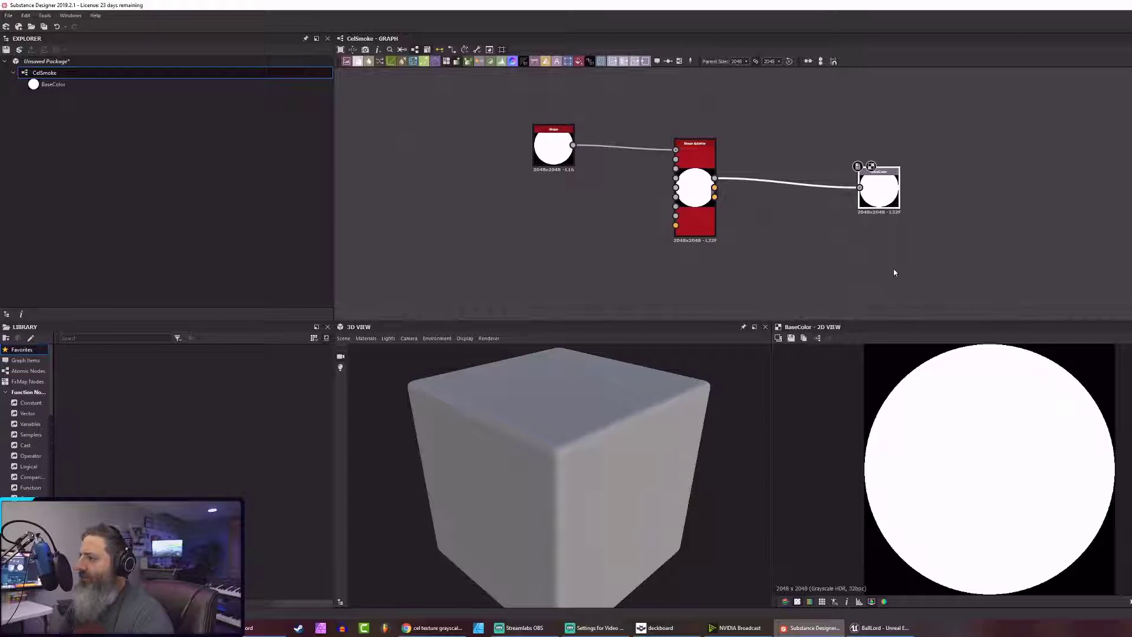
Try feeding a Noise Upscale 1 node into the Shape Splatter's Pattern 1 input and preview the splatter
{"action": "left_click", "coordinate": [705, 165]}
{"action": "double_click", "coordinate": [704, 165]}
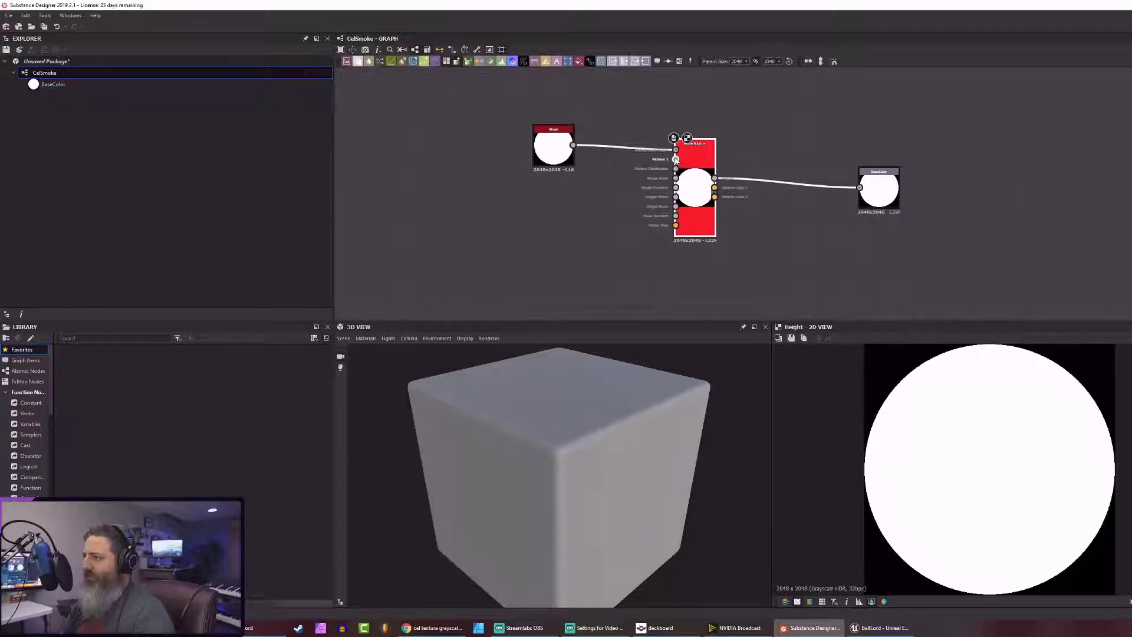
{"action": "left_click_drag", "start_coordinate": [676, 159], "coordinate": [558, 216]}
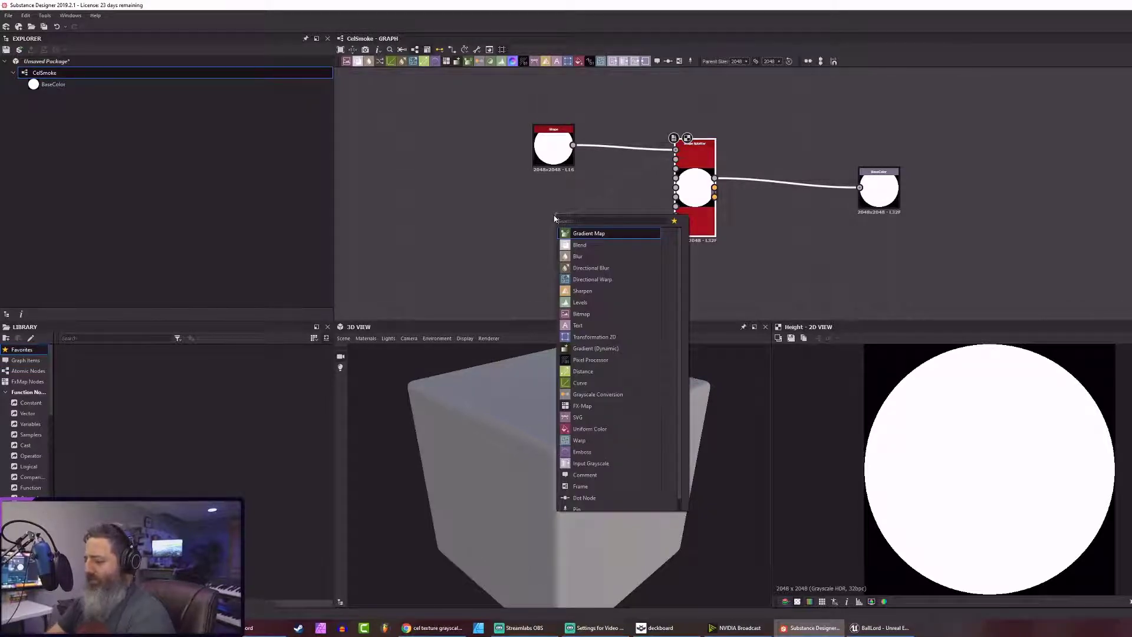
{"action": "type", "text": "sp"}
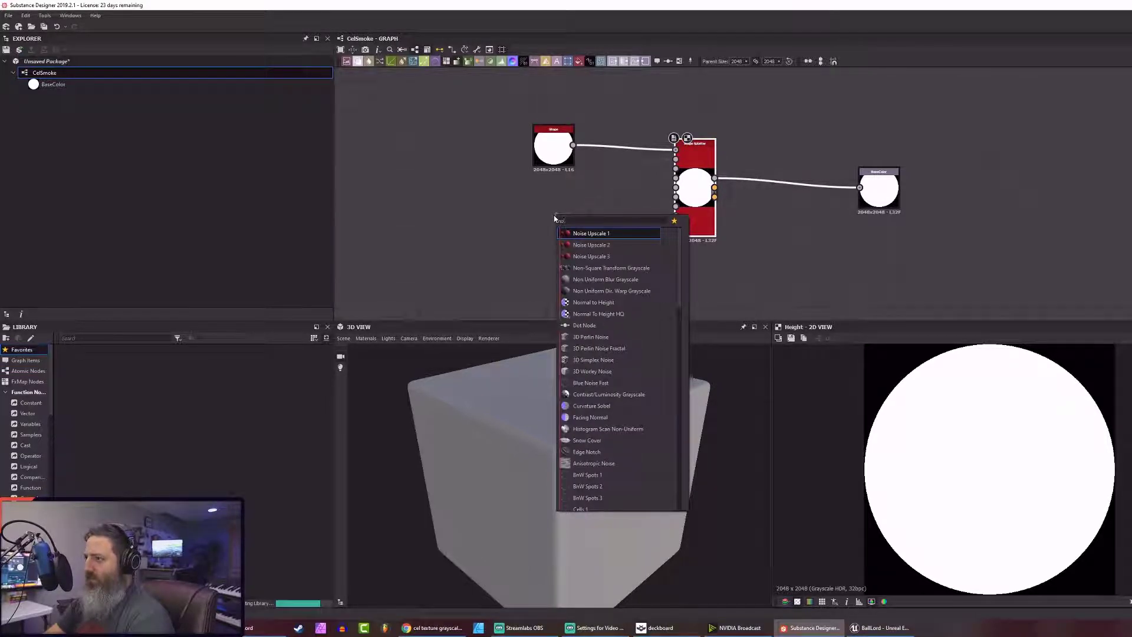
{"action": "key", "text": "Escape"}
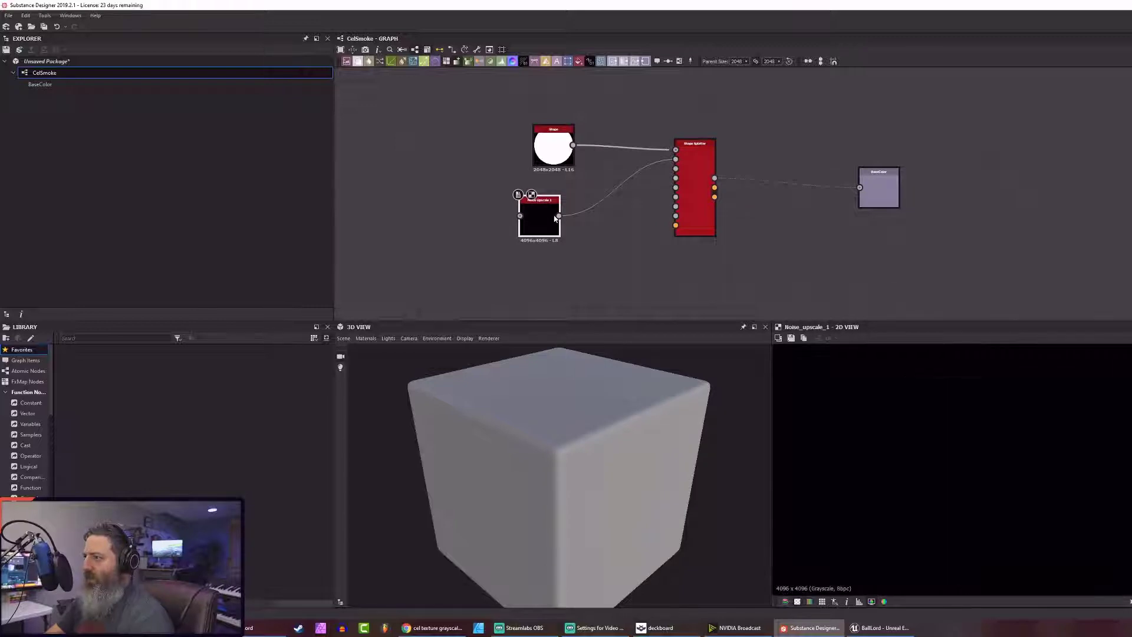
{"action": "left_click", "coordinate": [694, 173]}
{"action": "double_click", "coordinate": [694, 173]}
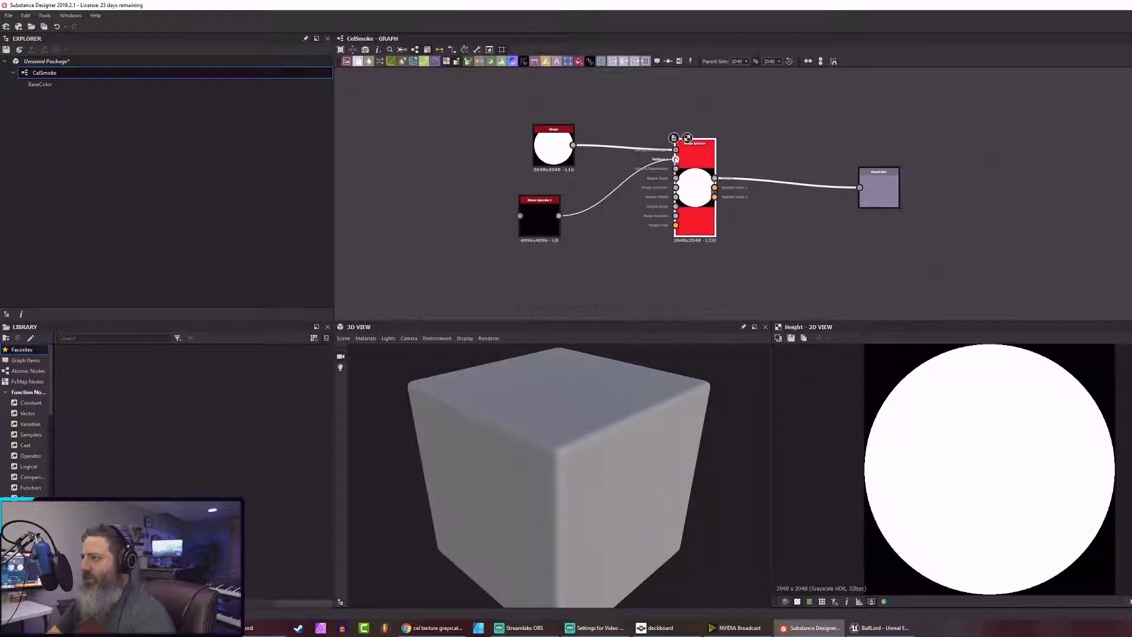
Delete the Noise Upscale 1 node with its link, as well as the existing Shape Splatter node
{"action": "left_click_drag", "start_coordinate": [675, 159], "coordinate": [602, 186]}
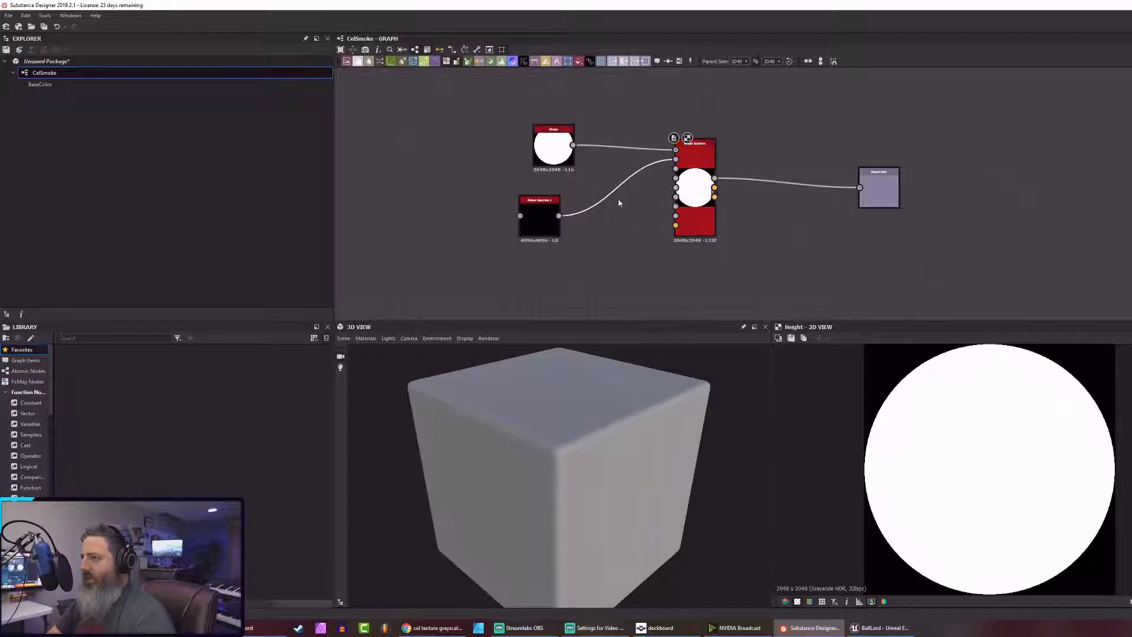
{"action": "left_click", "coordinate": [546, 218]}
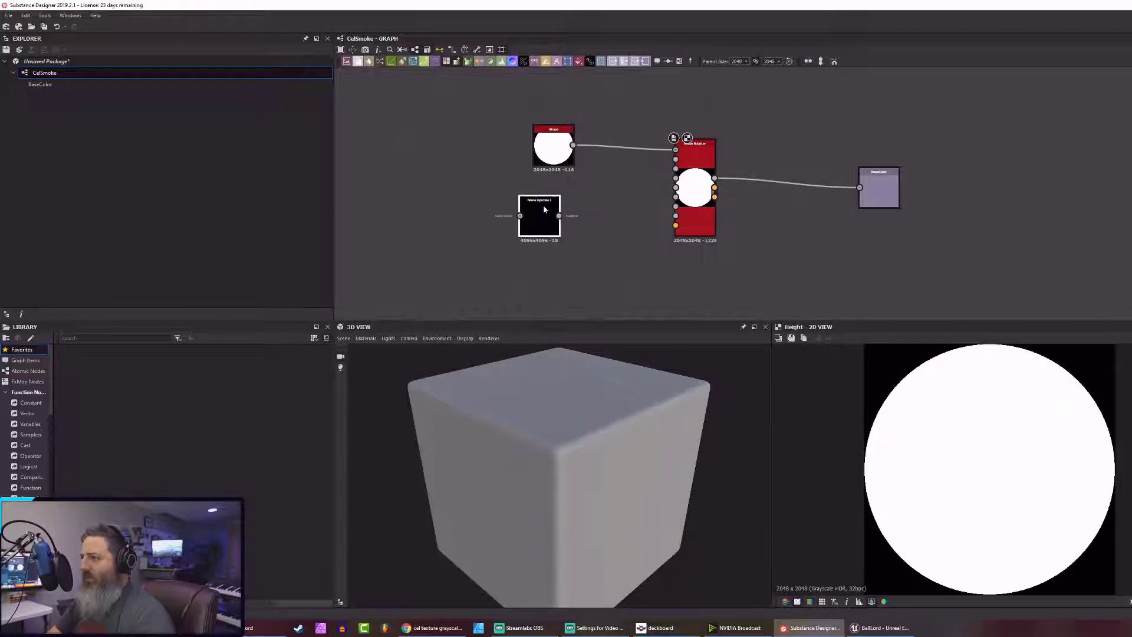
{"action": "key", "text": "Delete"}
{"action": "left_click", "coordinate": [705, 156]}
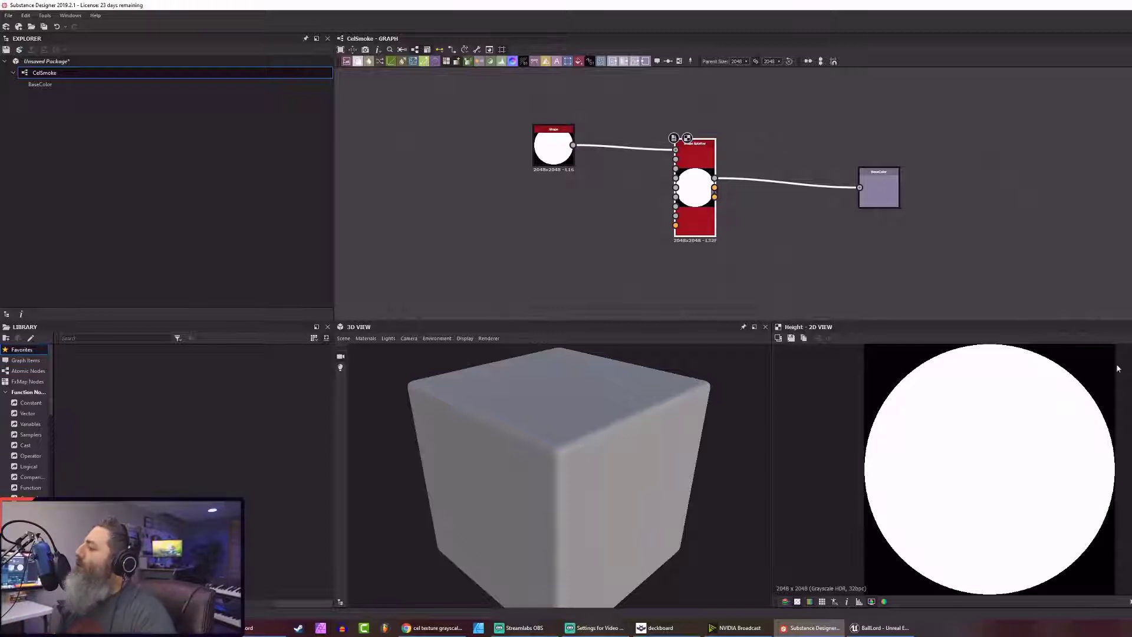
{"action": "key", "text": "Delete"}
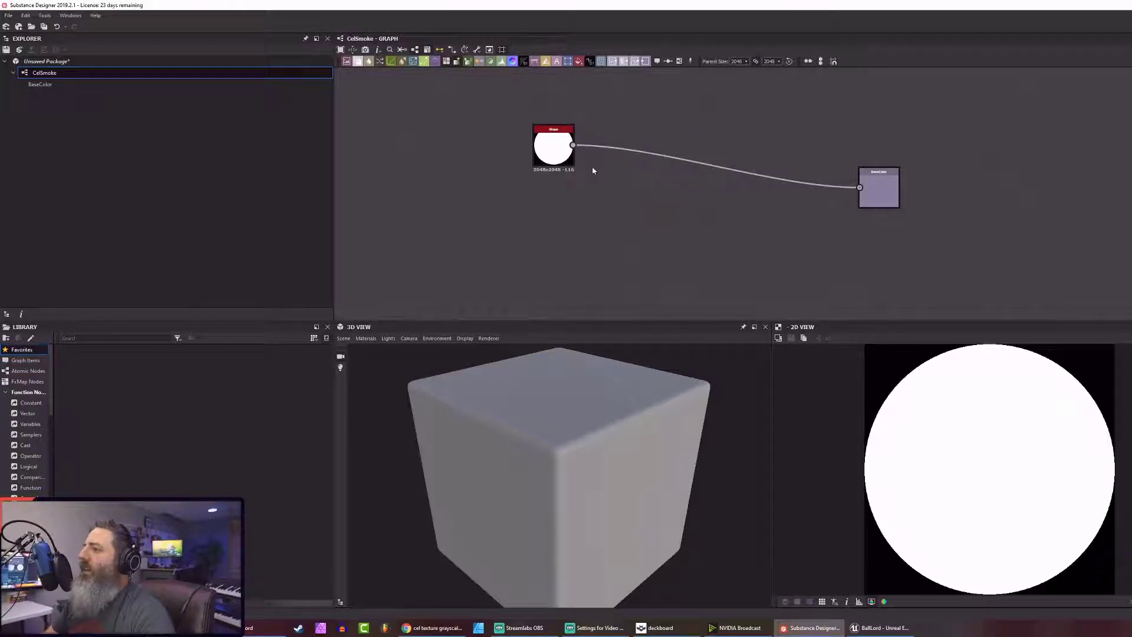
Add a new Shape Splatter node to the graph below the link between Shape and BaseColor
{"action": "right_click", "coordinate": [655, 193]}
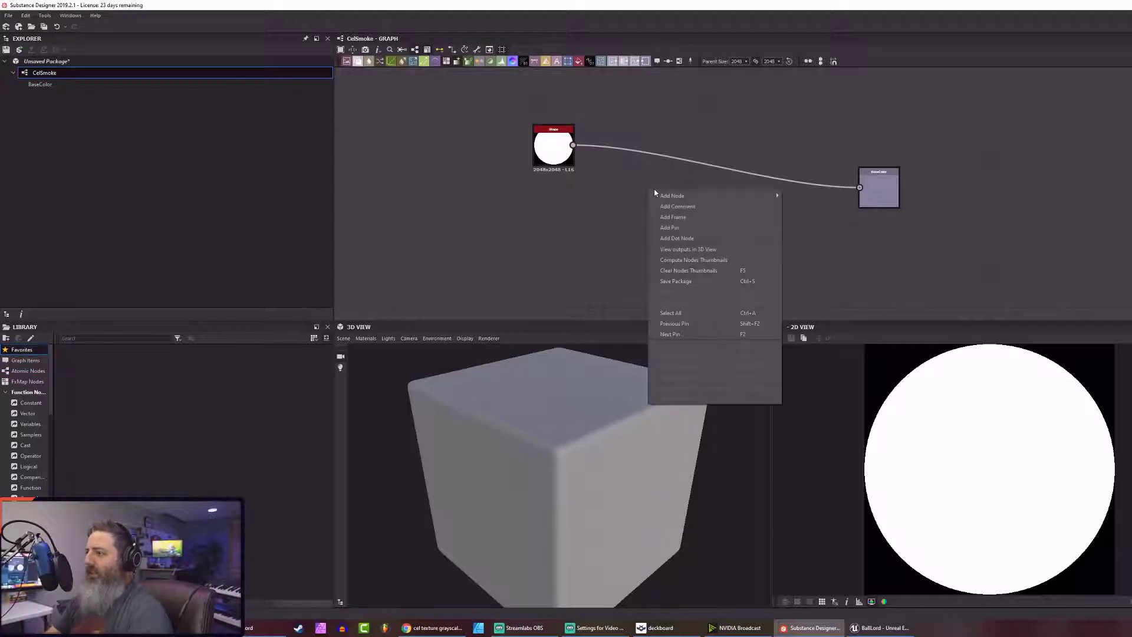
{"action": "left_click", "coordinate": [554, 200]}
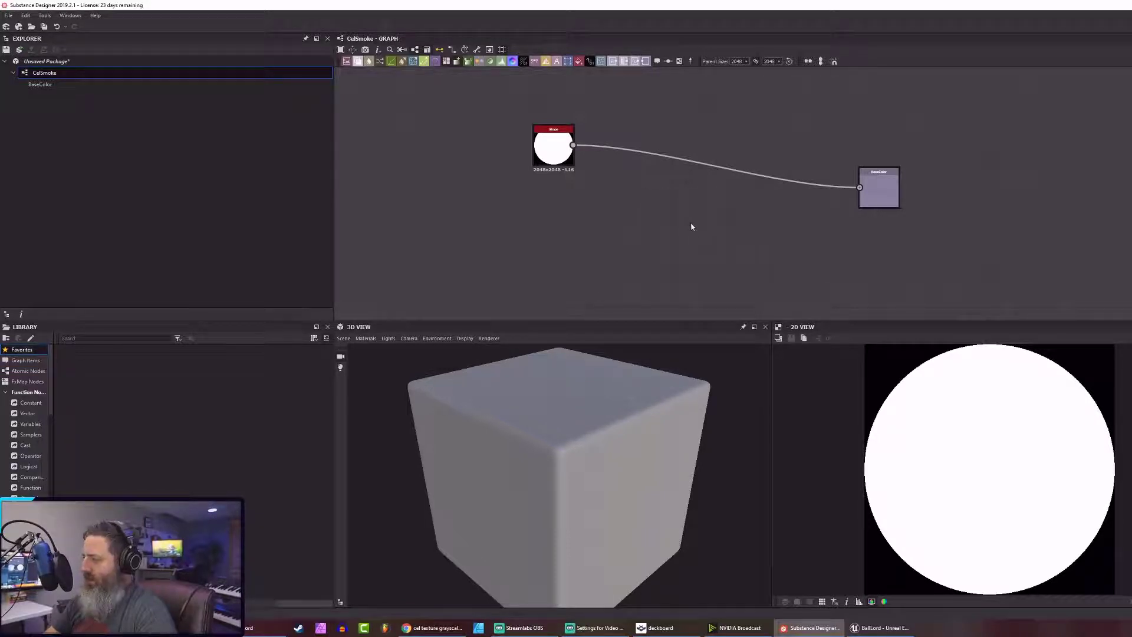
{"action": "key", "text": "space"}
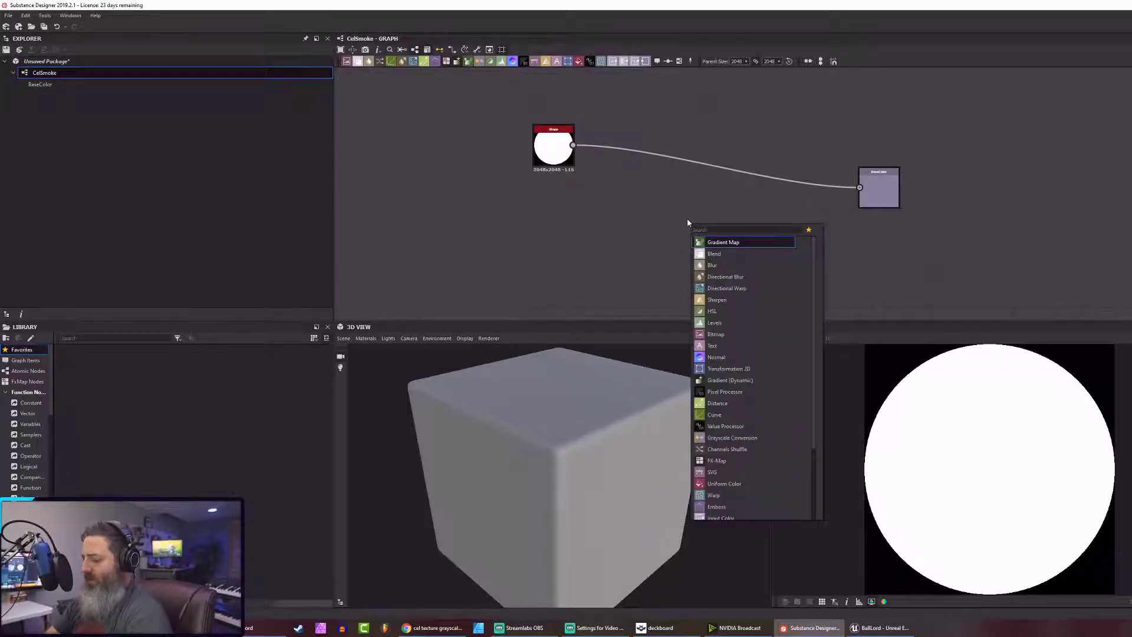
{"action": "type", "text": "shape"}
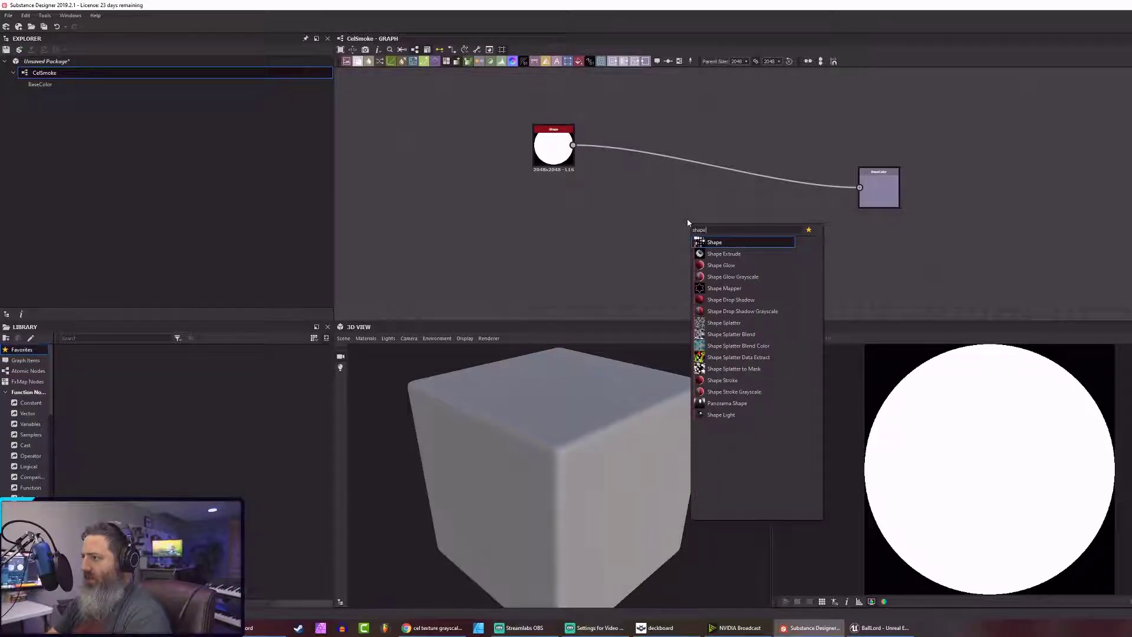
{"action": "key", "text": "Down"}
{"action": "key", "text": "Down"}
{"action": "key", "text": "Down"}
{"action": "key", "text": "Down"}
{"action": "key", "text": "Down"}
{"action": "key", "text": "Down"}
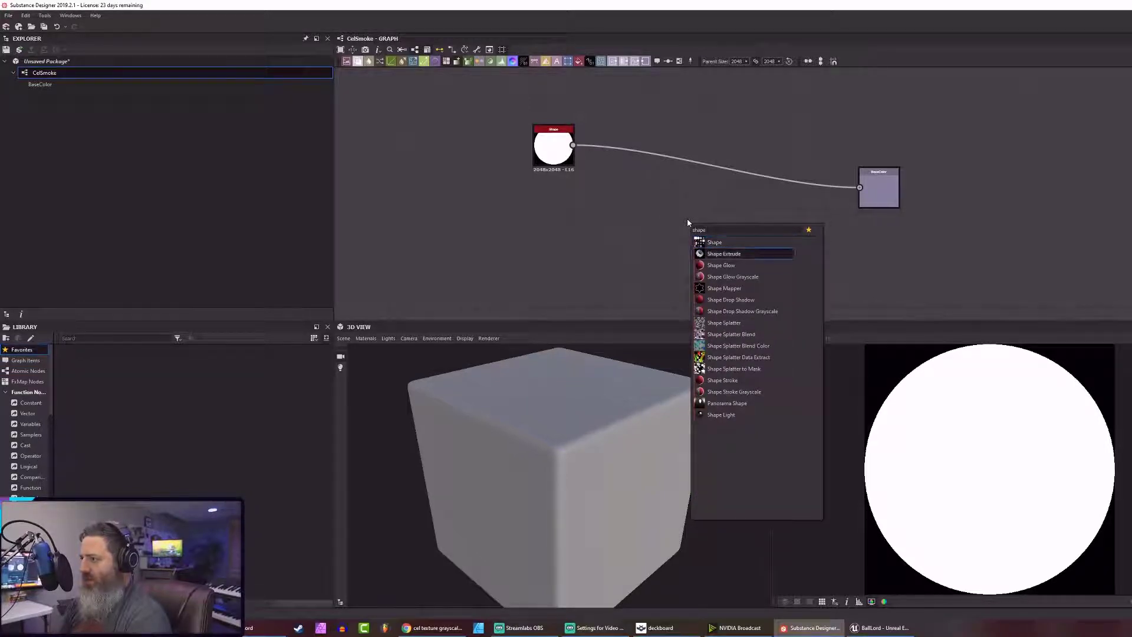
{"action": "key", "text": "Down"}
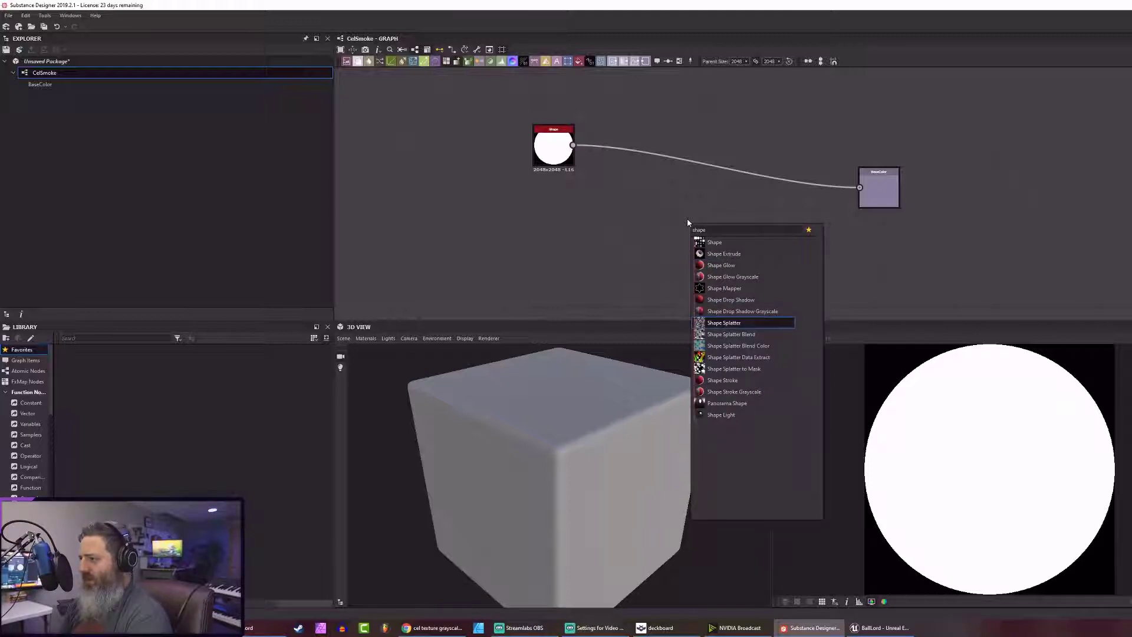
{"action": "key", "text": "Return"}
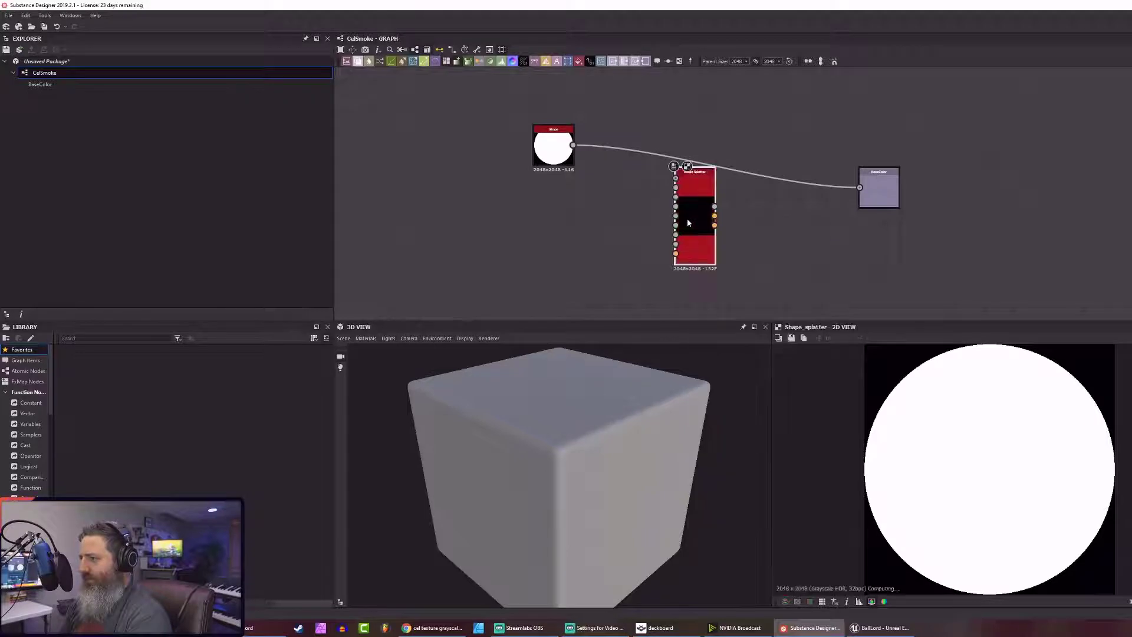
{"action": "scroll", "coordinate": [687, 222], "scroll_direction": "up", "scroll_amount": 2}
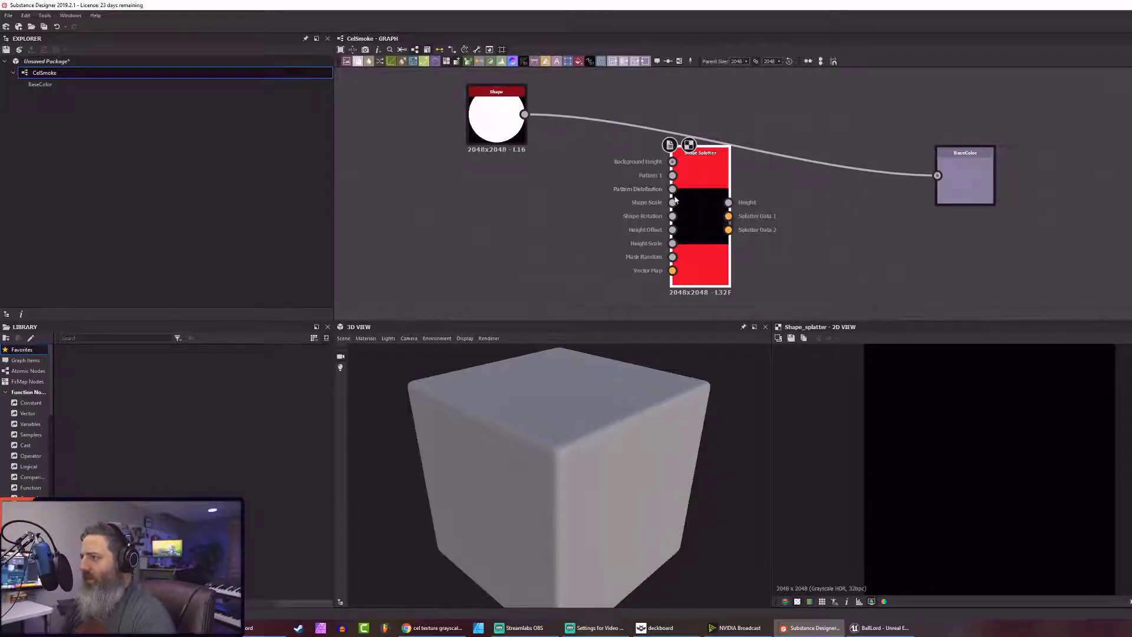
{"action": "key", "text": "space"}
{"action": "type", "text": "pattern"}
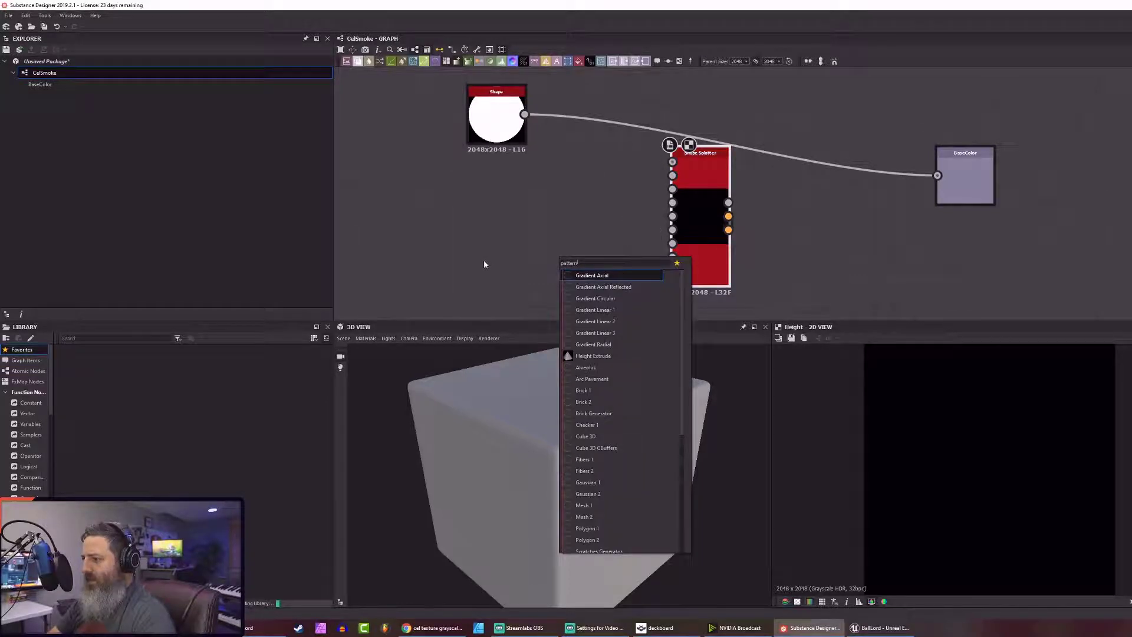
{"action": "key", "text": "Escape"}
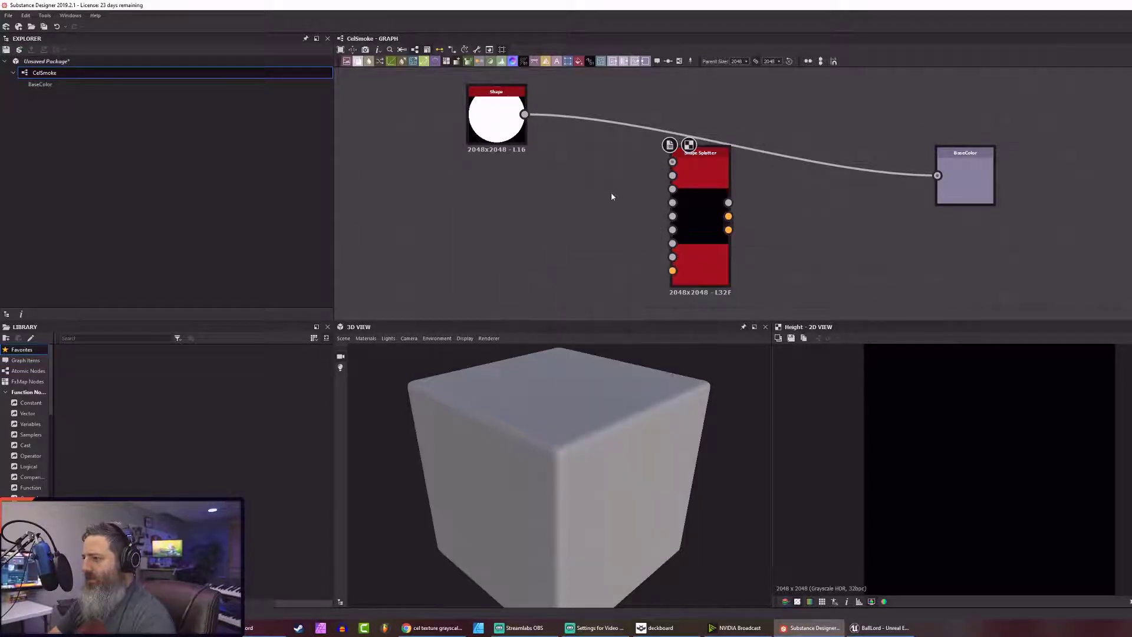
Insert the Shape Splatter node into the link between Shape and BaseColor, with its Height output feeding BaseColor
{"action": "left_click_drag", "start_coordinate": [728, 216], "coordinate": [819, 196]}
{"action": "left_click", "coordinate": [770, 178]}
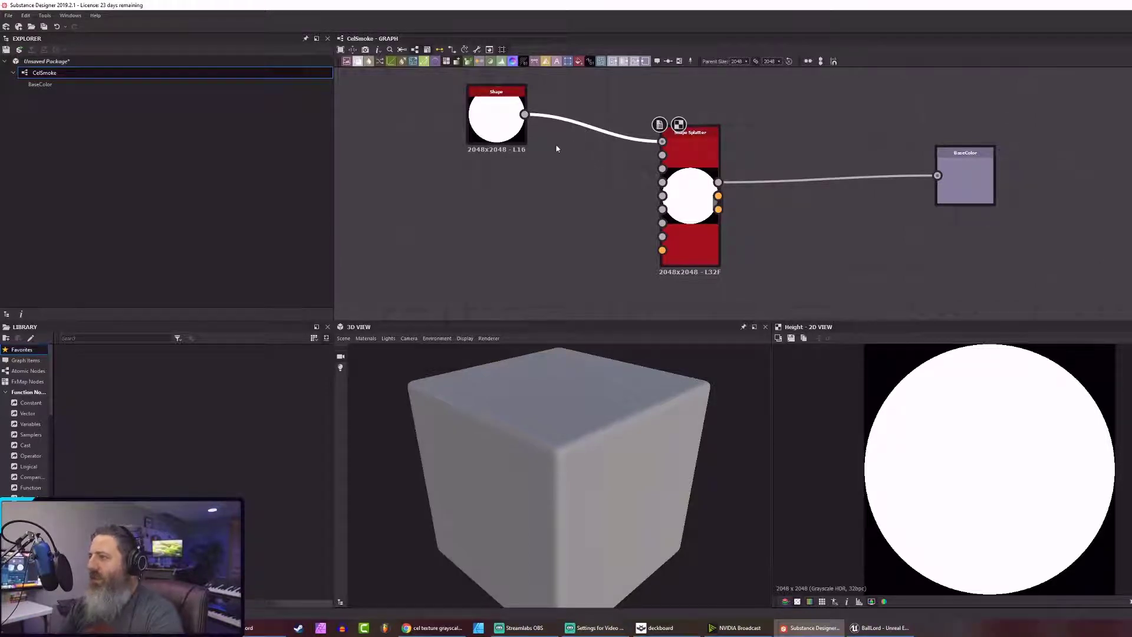
Reroute Shape from Background Height to the Shape Splatter's Pattern 1 input and place the Shape node closer beside the splatter
{"action": "left_click", "coordinate": [604, 133]}
{"action": "key", "text": "Delete"}
{"action": "left_click_drag", "start_coordinate": [524, 115], "coordinate": [662, 155]}
{"action": "left_click_drag", "start_coordinate": [484, 93], "coordinate": [524, 153]}
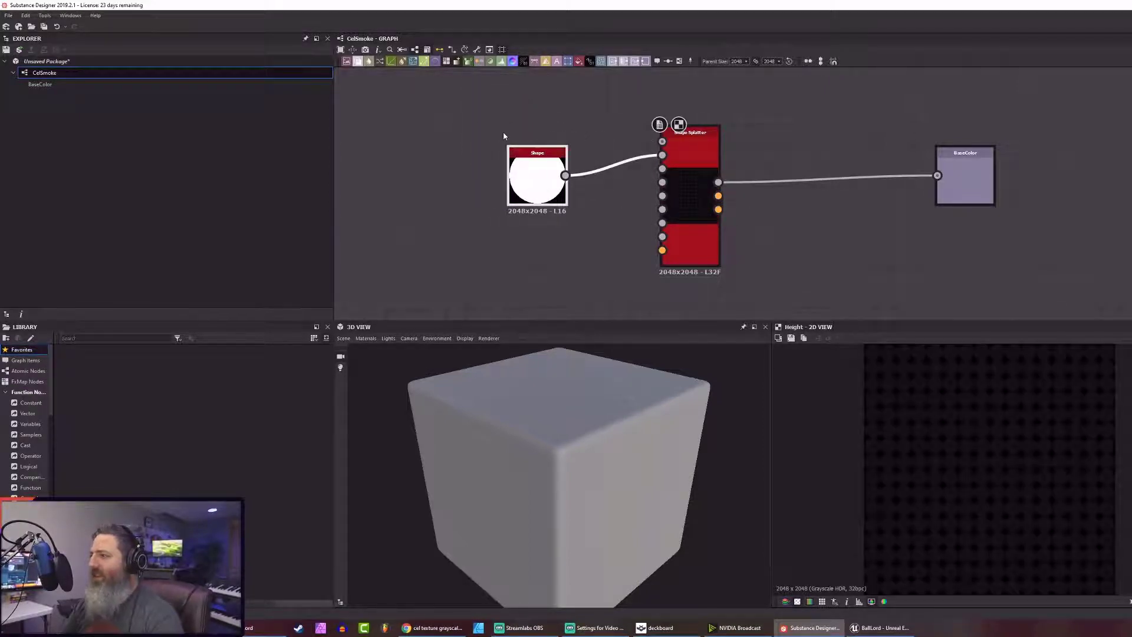
{"action": "left_click", "coordinate": [684, 146]}
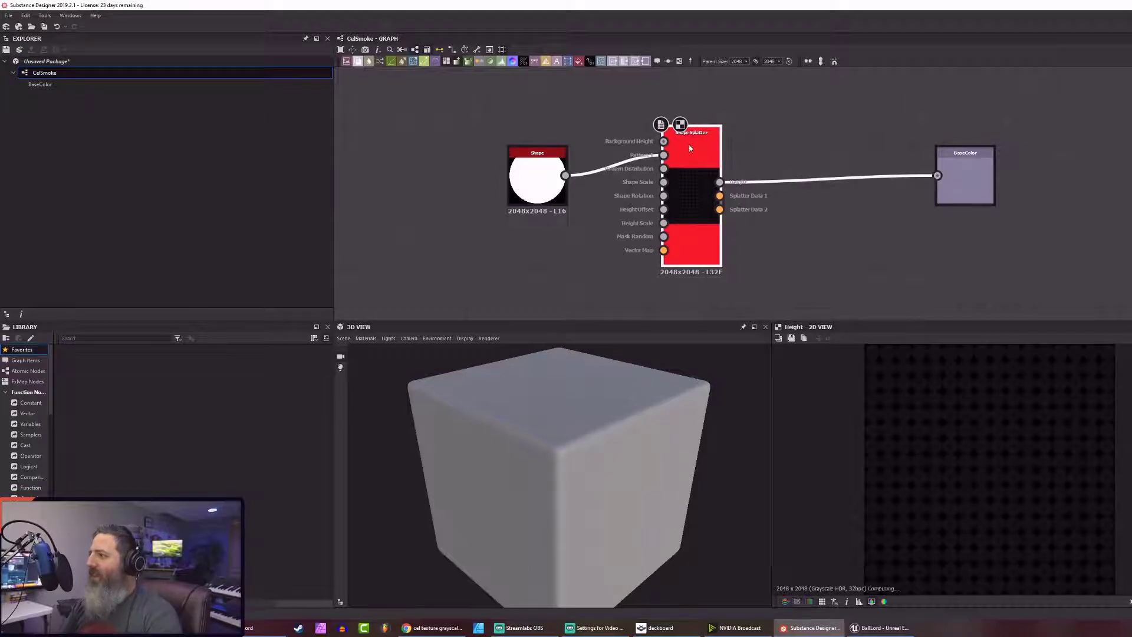
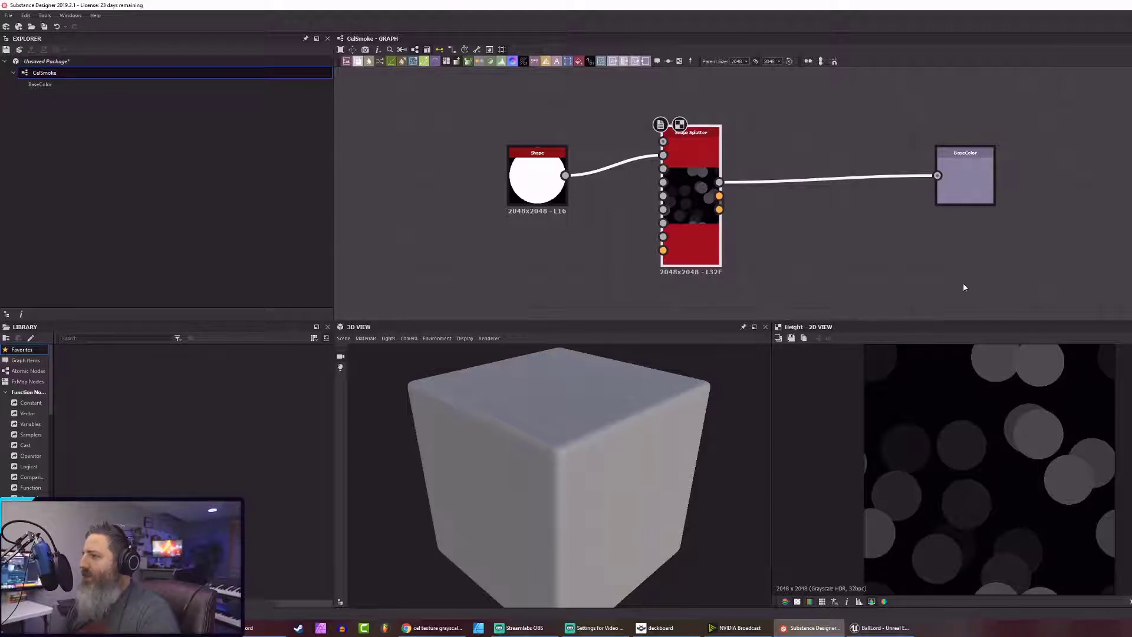
Move BaseColor farther from the Shape Splatter and add a Warp node with the splatter's Height output wired to its Input
{"action": "left_click", "coordinate": [956, 158]}
{"action": "left_click_drag", "start_coordinate": [959, 162], "coordinate": [1080, 203]}
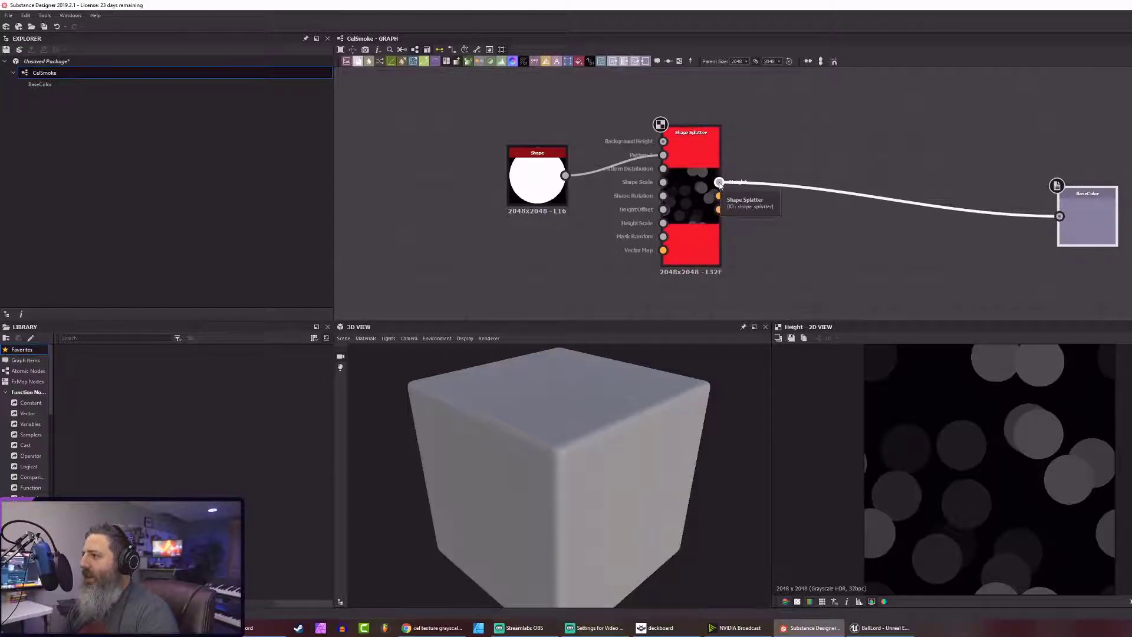
{"action": "right_click", "coordinate": [850, 227]}
{"action": "key", "text": "Escape"}
{"action": "key", "text": "space"}
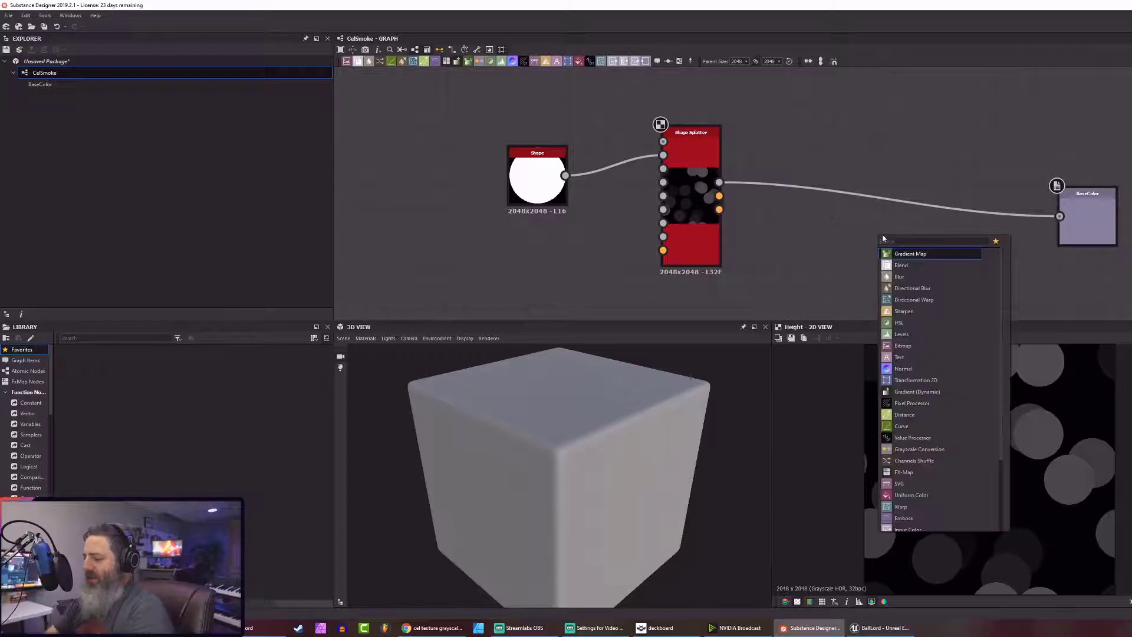
{"action": "type", "text": "warp"}
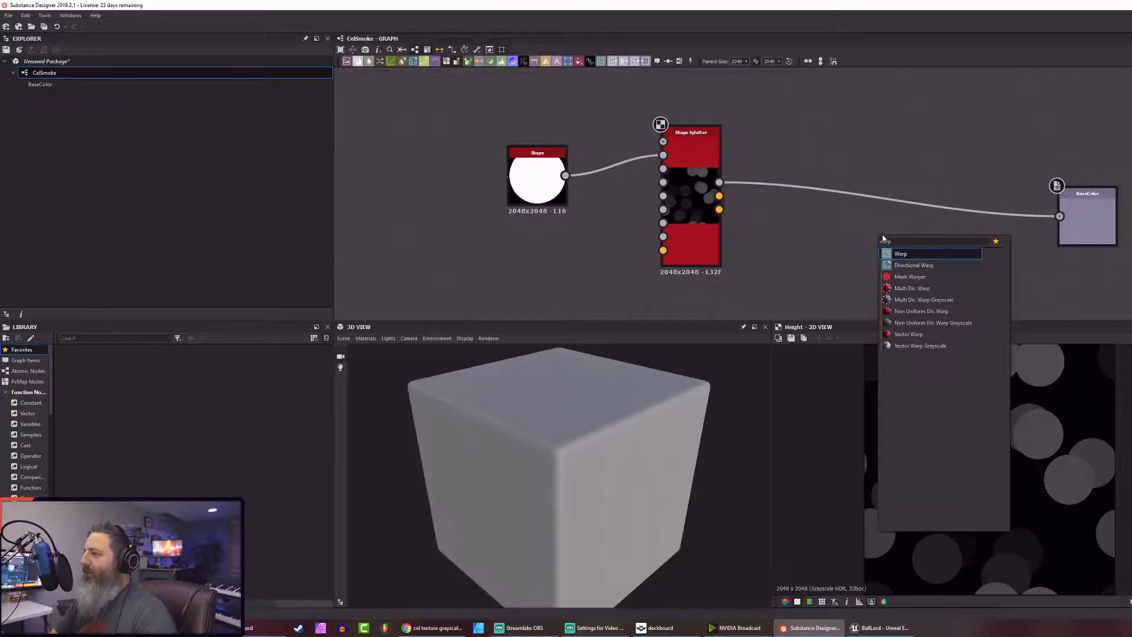
{"action": "key", "text": "Return"}
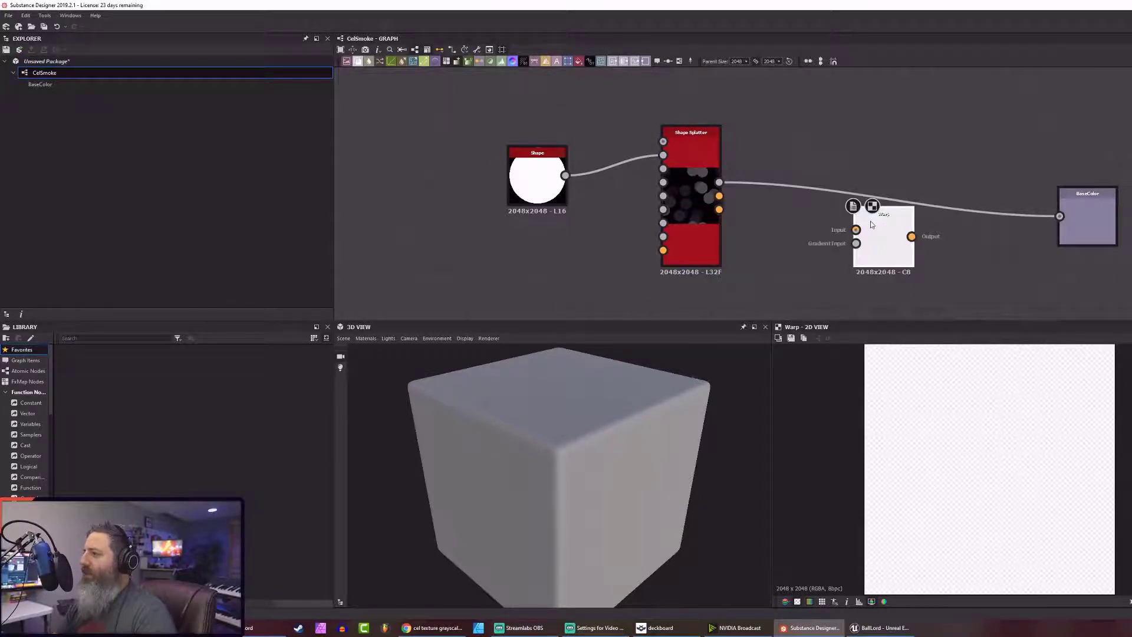
{"action": "left_click_drag", "start_coordinate": [871, 220], "coordinate": [881, 241]}
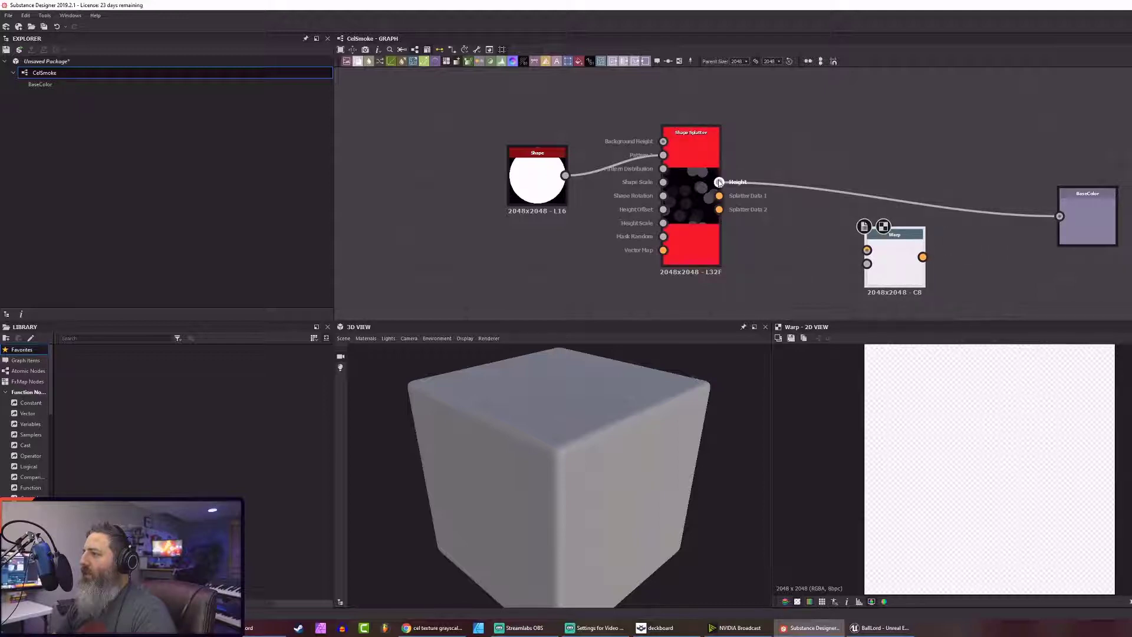
{"action": "left_click_drag", "start_coordinate": [719, 182], "coordinate": [900, 231]}
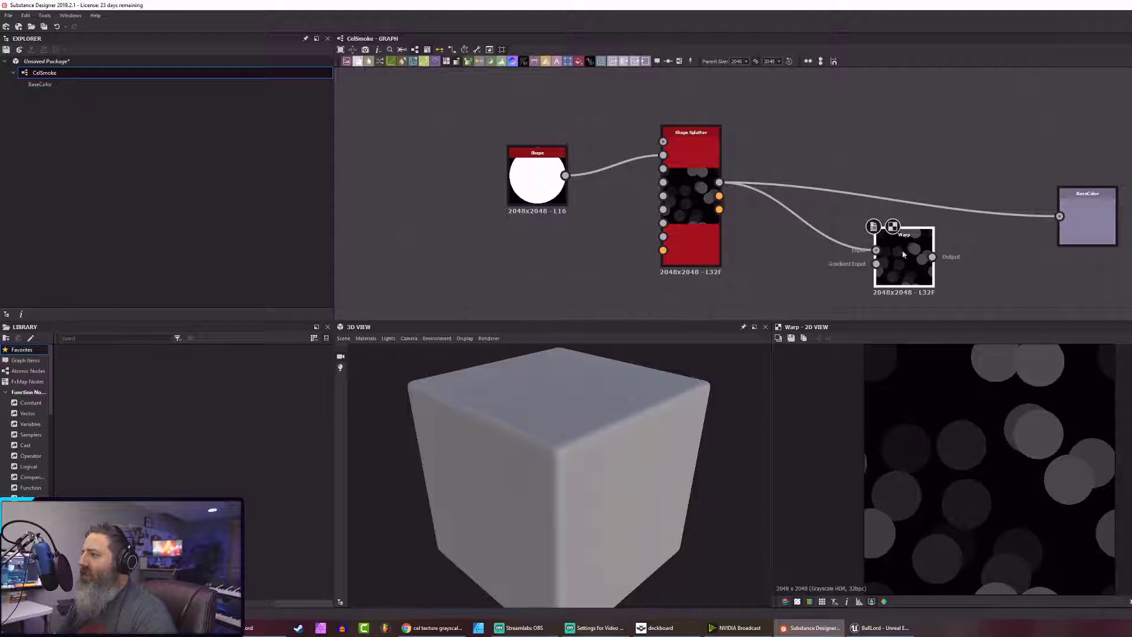
Try distorting the circles with a 3D Perlin Noise node on the Warp's Gradient Input, and delete that noise node
{"action": "left_click_drag", "start_coordinate": [876, 263], "coordinate": [807, 318]}
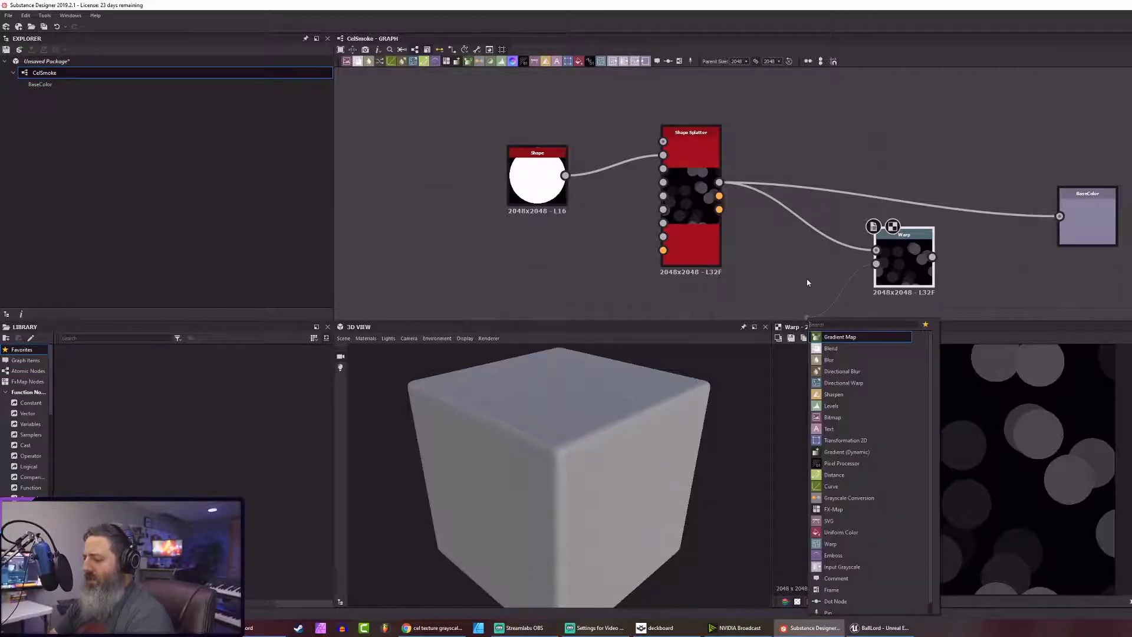
{"action": "type", "text": "noise"}
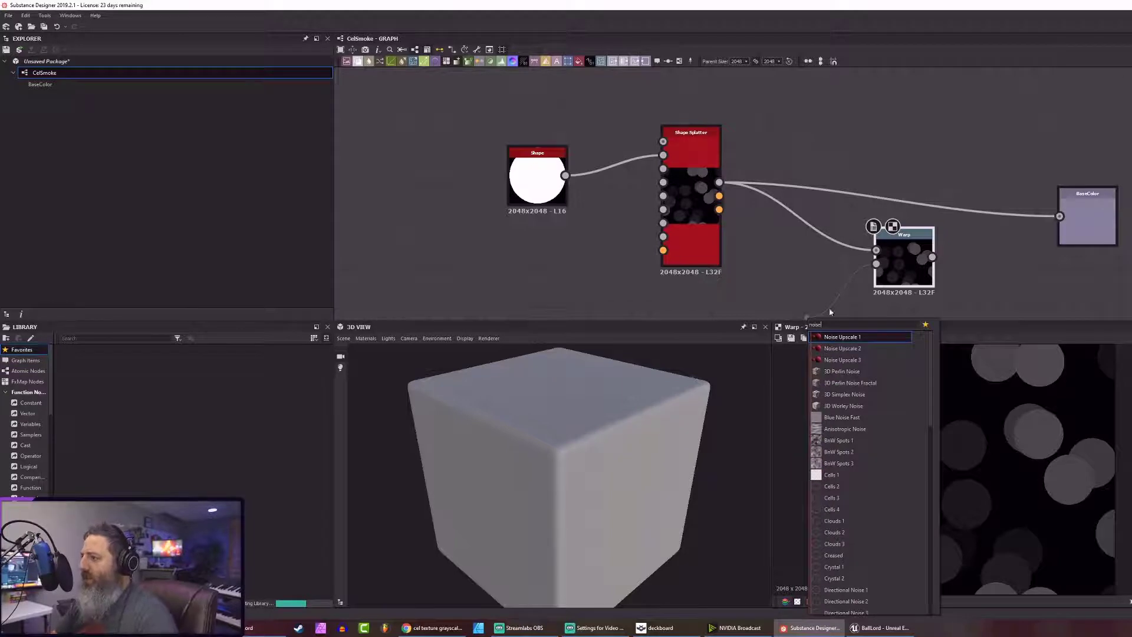
{"action": "left_click", "coordinate": [839, 371]}
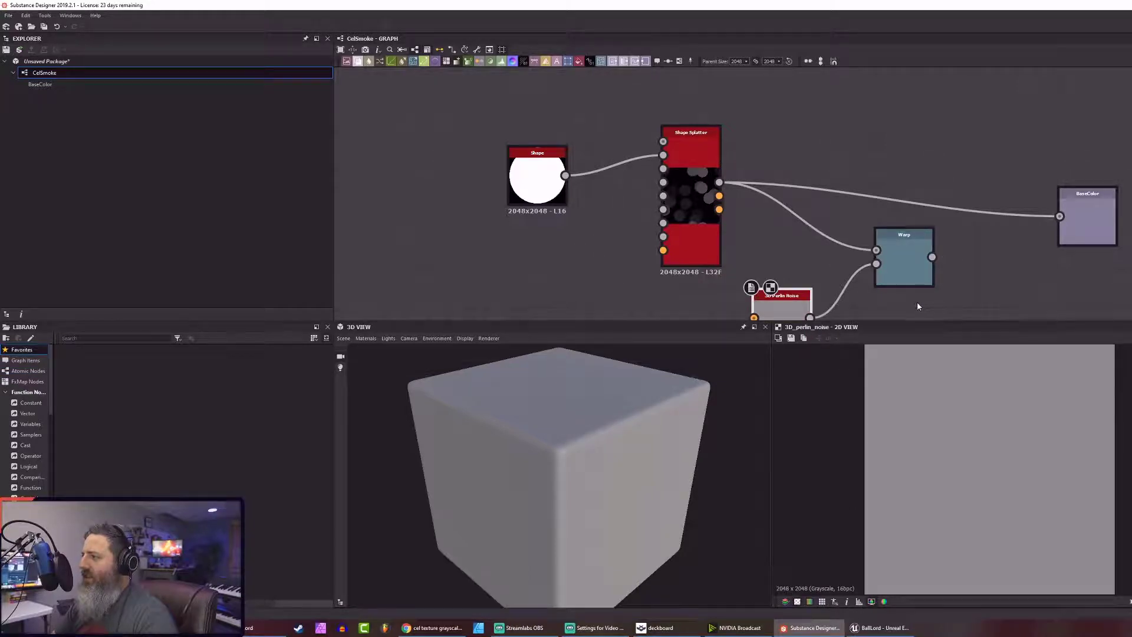
{"action": "left_click", "coordinate": [911, 270]}
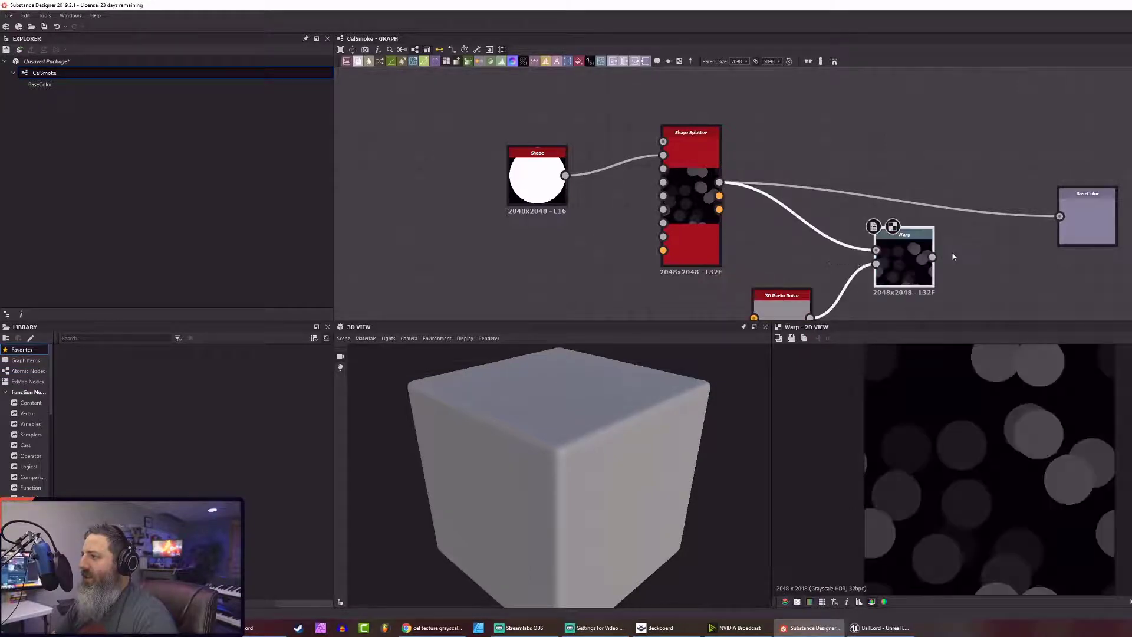
{"action": "left_click", "coordinate": [962, 270]}
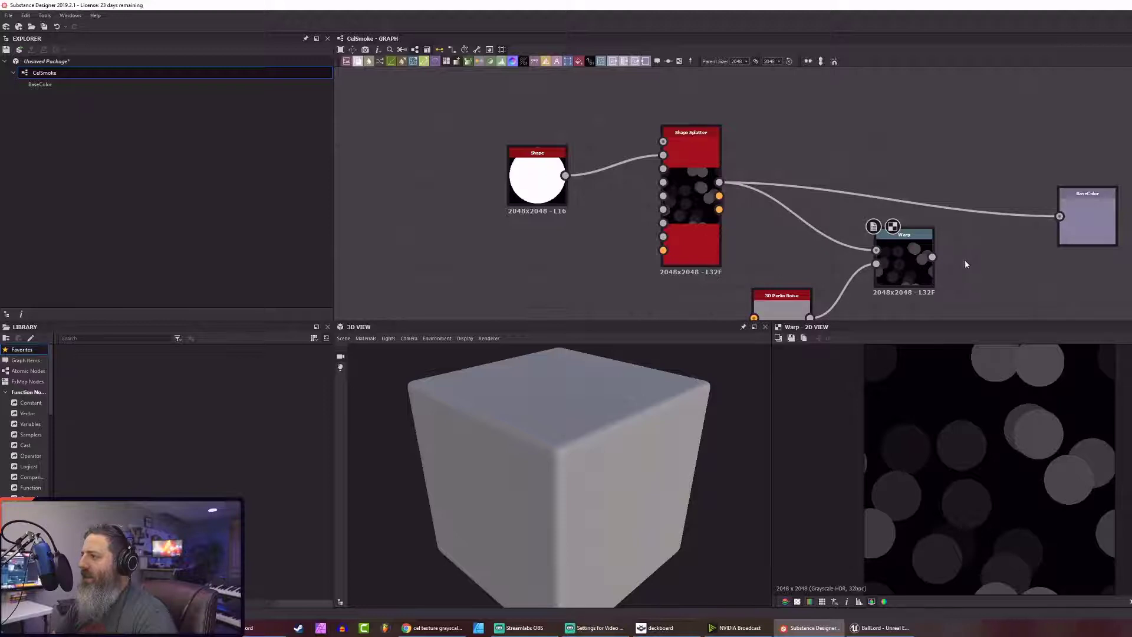
{"action": "right_click", "coordinate": [968, 187]}
{"action": "left_click", "coordinate": [957, 271]}
{"action": "middle_click_drag", "start_coordinate": [956, 271], "coordinate": [950, 184]}
{"action": "left_click", "coordinate": [772, 227]}
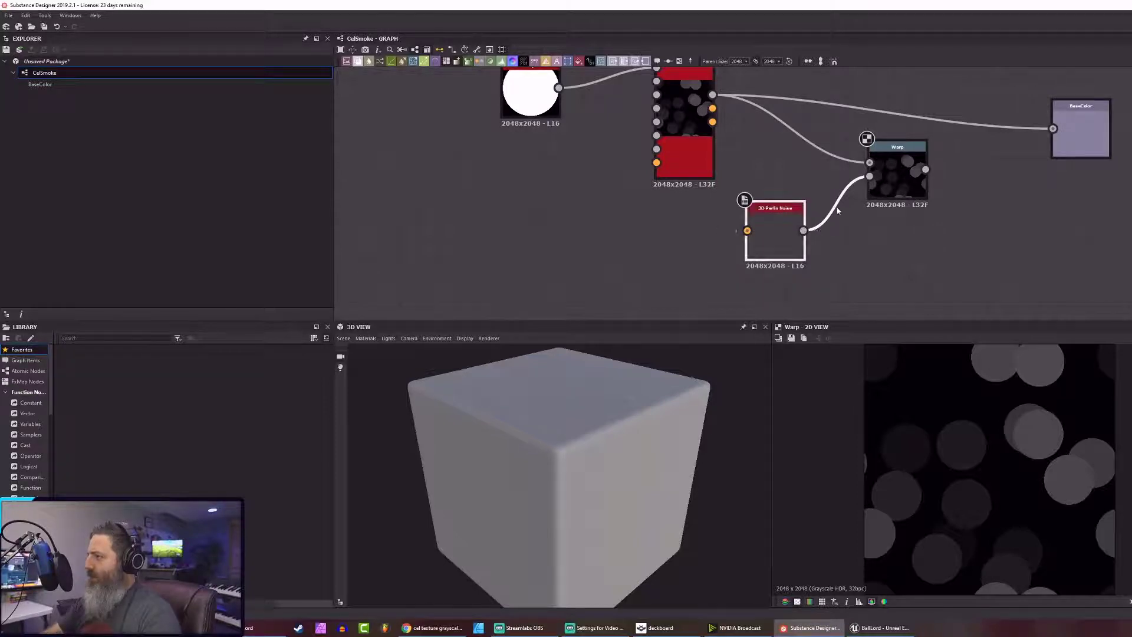
{"action": "key", "text": "Delete"}
Feed the Warp's Gradient Input from a new Cells 1 node, preview the Warp, and make the cell pattern coarser
{"action": "left_click_drag", "start_coordinate": [869, 176], "coordinate": [754, 250]}
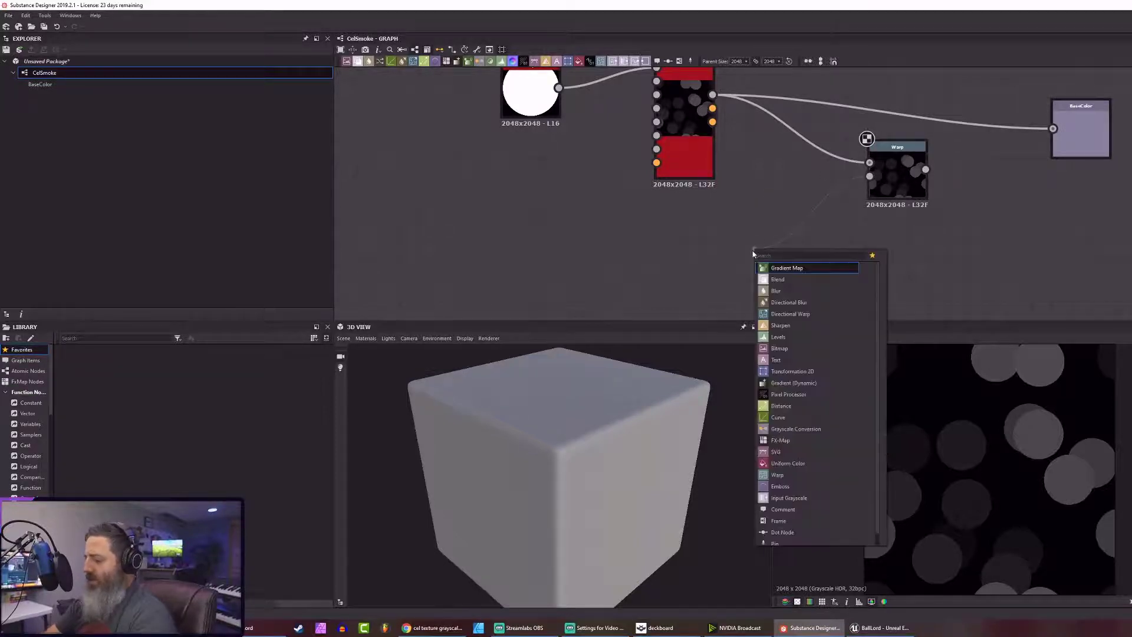
{"action": "type", "text": "noise"}
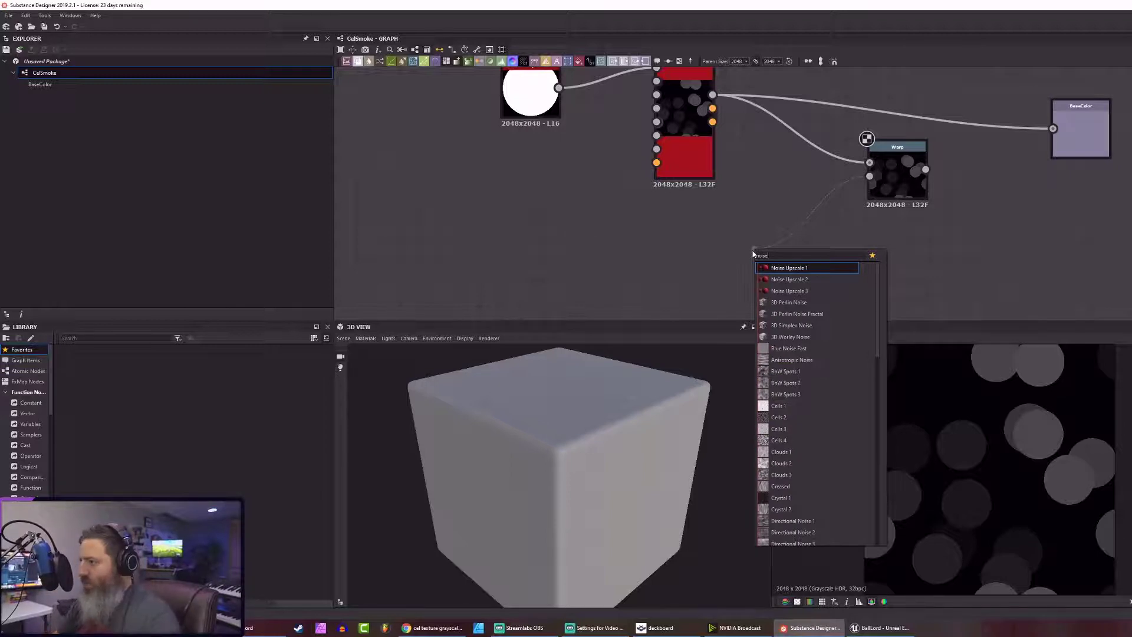
{"action": "left_click", "coordinate": [780, 406]}
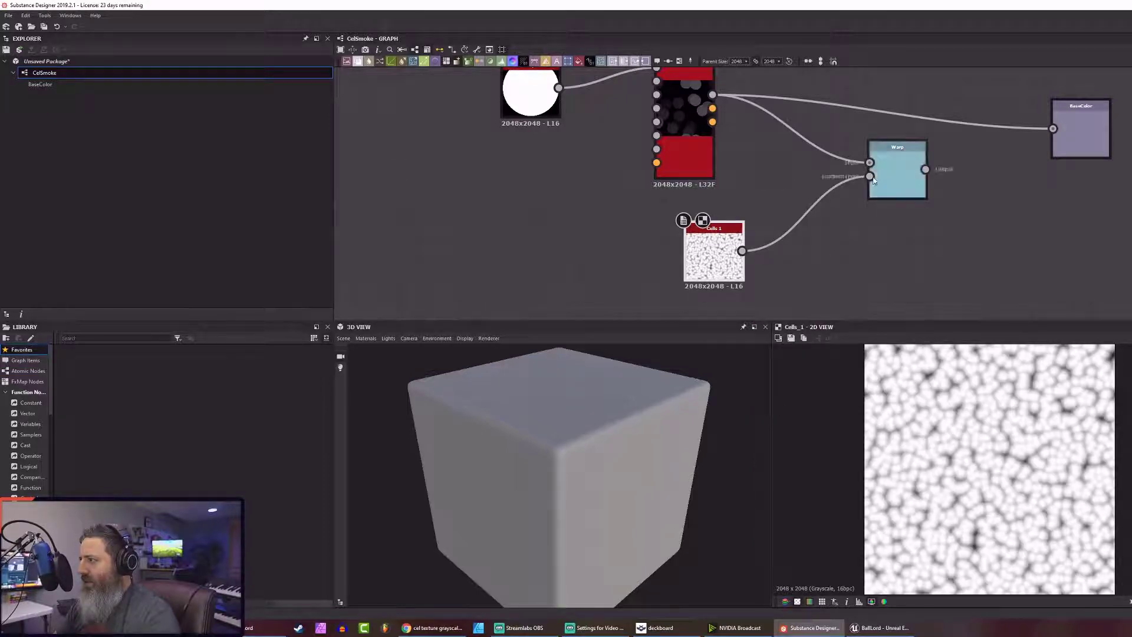
{"action": "double_click", "coordinate": [911, 172]}
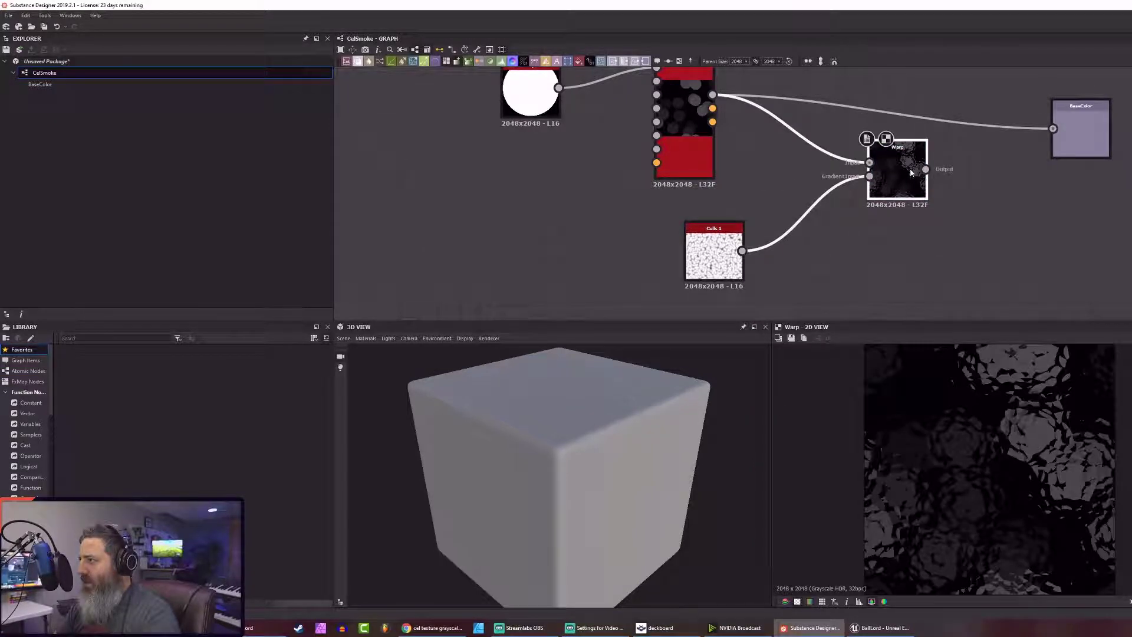
{"action": "left_click", "coordinate": [709, 273]}
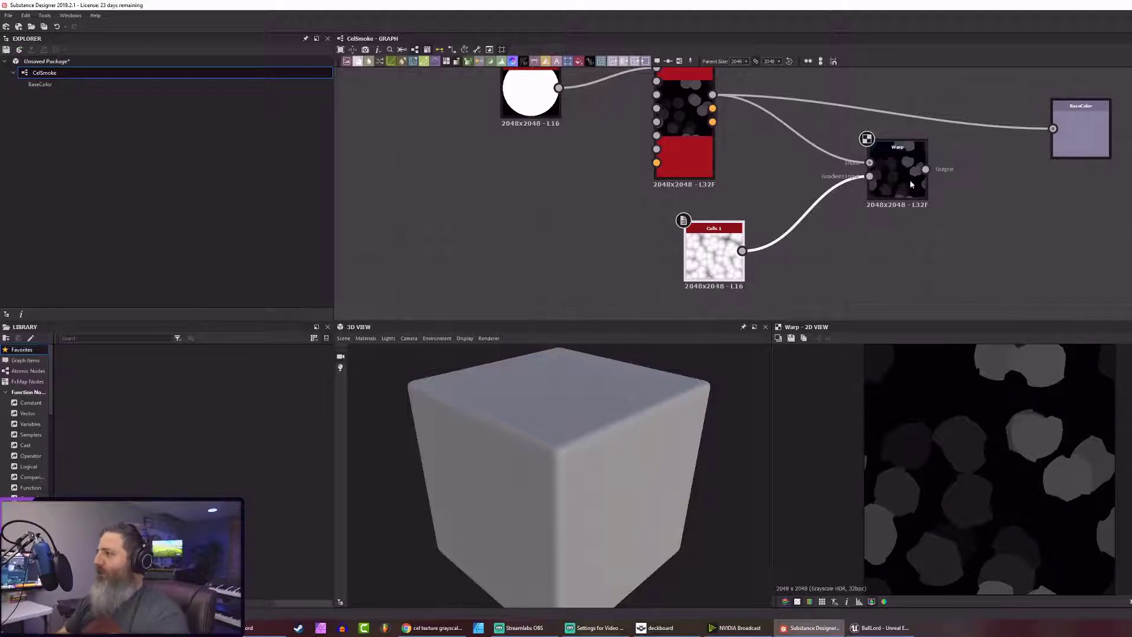
Add a Blur HQ Grayscale node fed by the Warp's output, placed slightly below the Warp
{"action": "left_click_drag", "start_coordinate": [926, 169], "coordinate": [986, 232]}
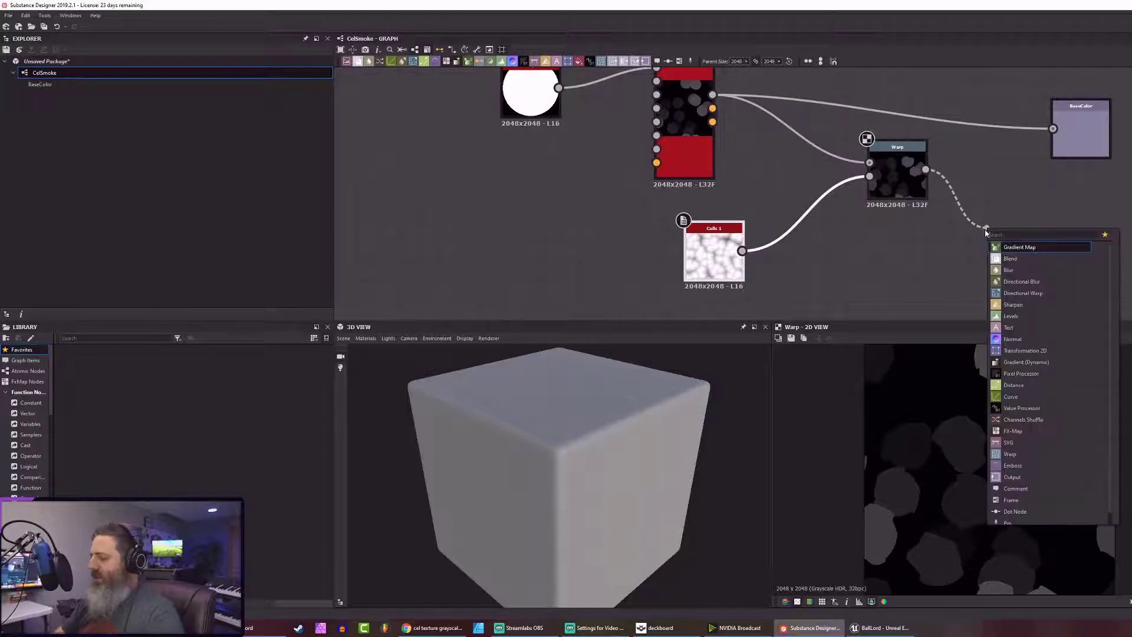
{"action": "type", "text": "blur"}
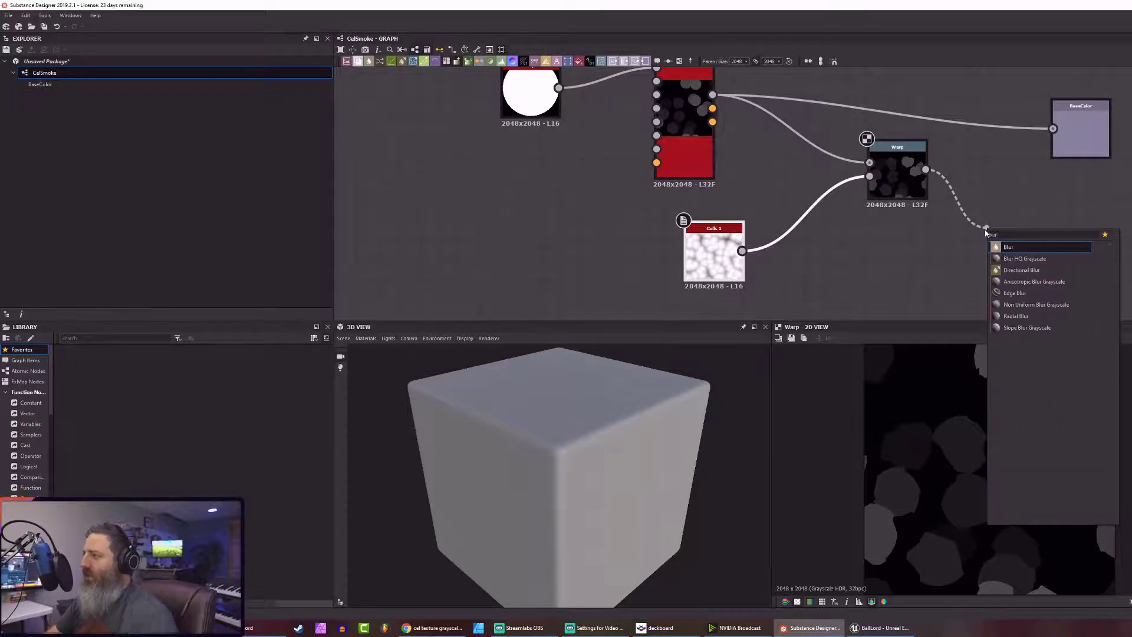
{"action": "left_click", "coordinate": [1025, 259]}
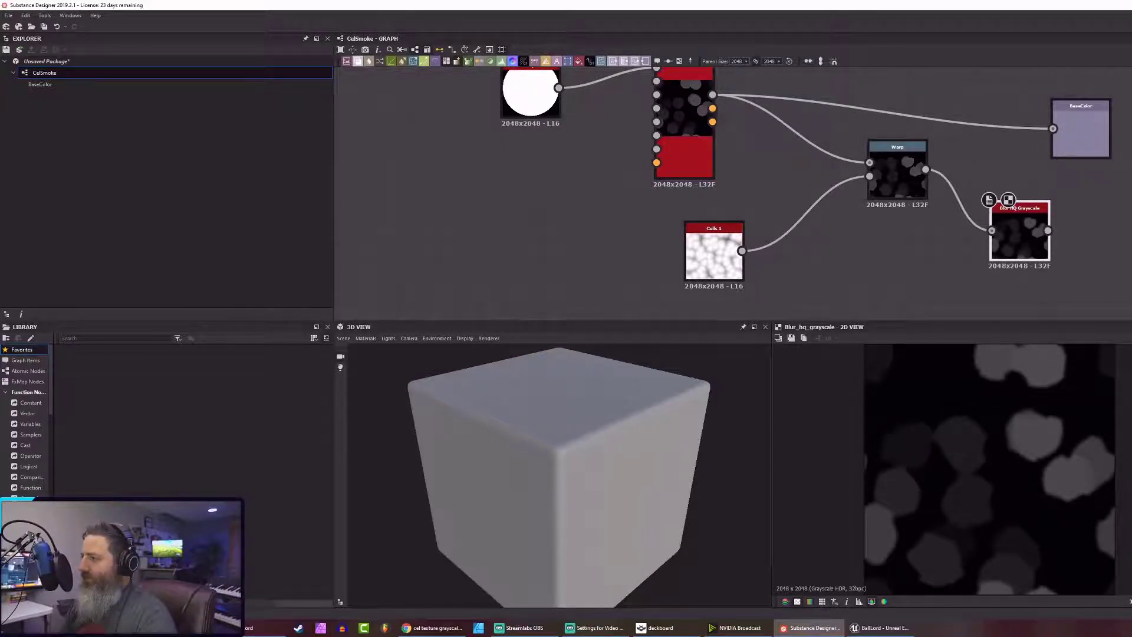
{"action": "left_click", "coordinate": [1008, 218]}
{"action": "left_click_drag", "start_coordinate": [1023, 211], "coordinate": [1025, 222]}
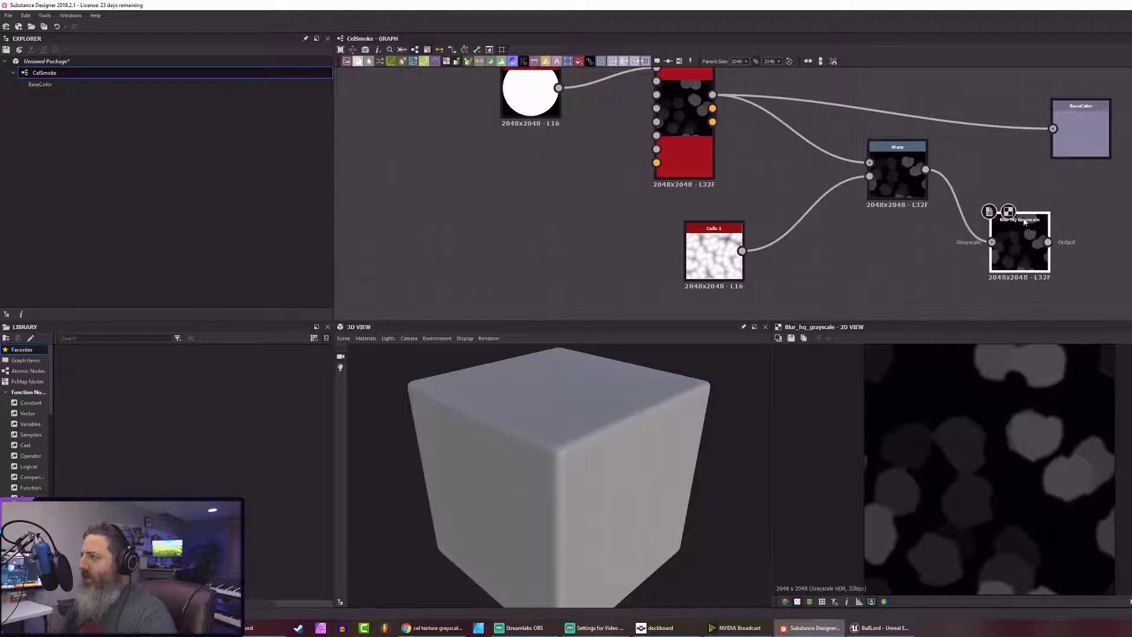
Tidy the graph by moving Cells 1 closer to the Warp and BaseColor farther from it
{"action": "left_click_drag", "start_coordinate": [699, 240], "coordinate": [780, 219]}
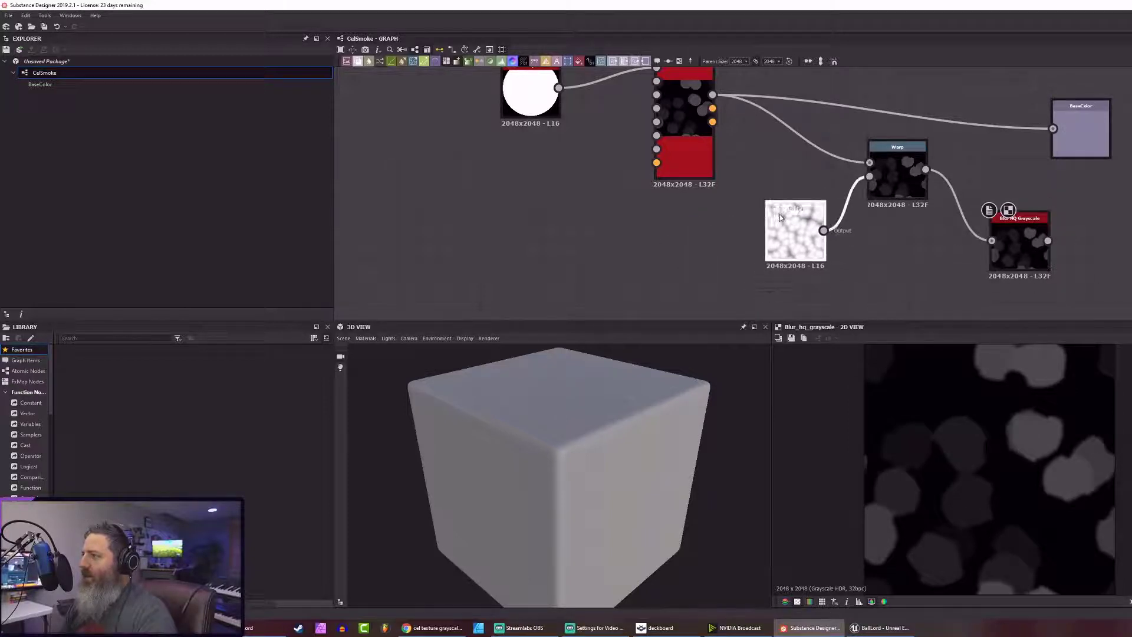
{"action": "left_click", "coordinate": [1079, 127]}
{"action": "left_click_drag", "start_coordinate": [1069, 119], "coordinate": [1129, 112]}
Duplicate the Shape Splatter, Cells 1, Warp and Blur HQ Grayscale nodes with their links, placing the copy below the original chain
{"action": "scroll", "coordinate": [908, 182], "scroll_direction": "down", "scroll_amount": 1}
{"action": "left_click_drag", "start_coordinate": [667, 84], "coordinate": [996, 285]}
{"action": "key", "text": "ctrl+d"}
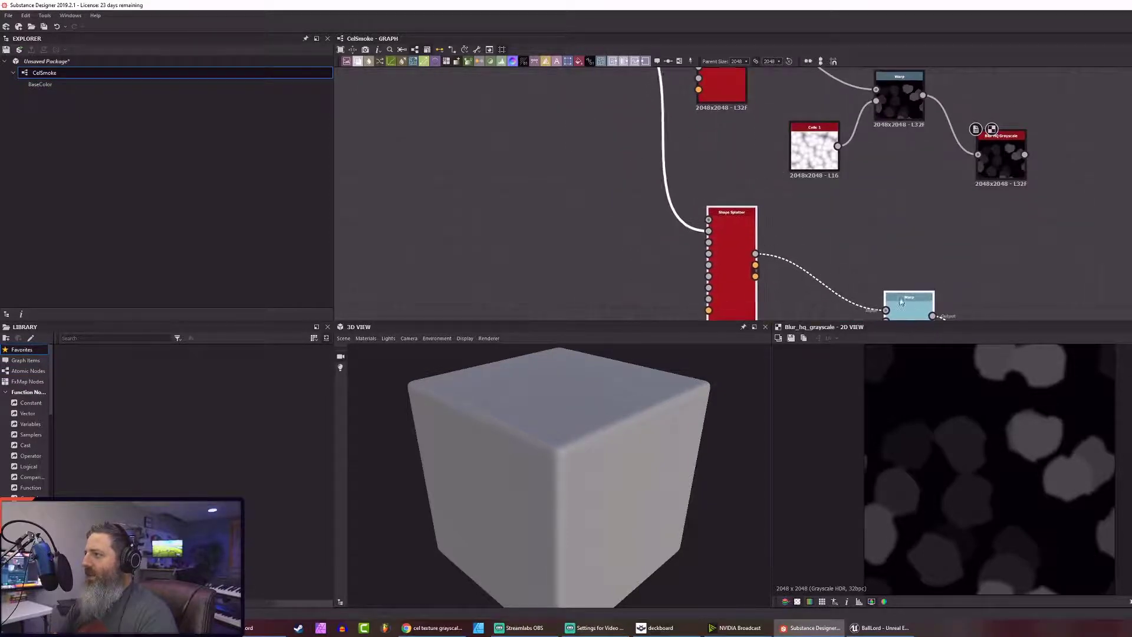
{"action": "left_click", "coordinate": [902, 297]}
{"action": "right_click", "coordinate": [933, 149]}
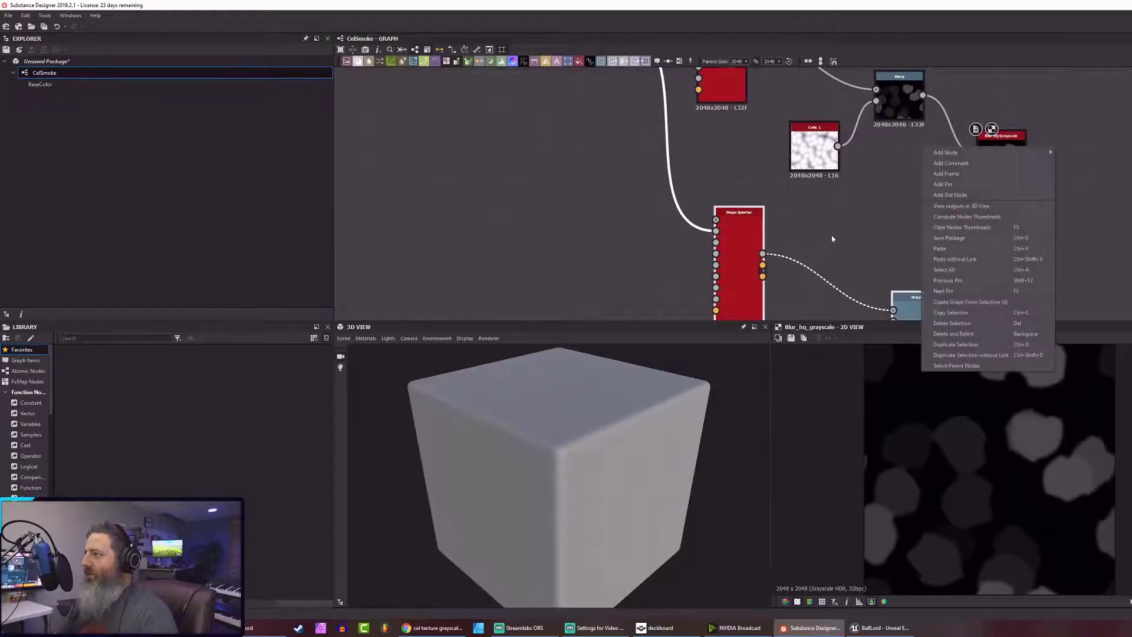
{"action": "left_click", "coordinate": [897, 197]}
{"action": "middle_click_drag", "start_coordinate": [897, 197], "coordinate": [839, 151]}
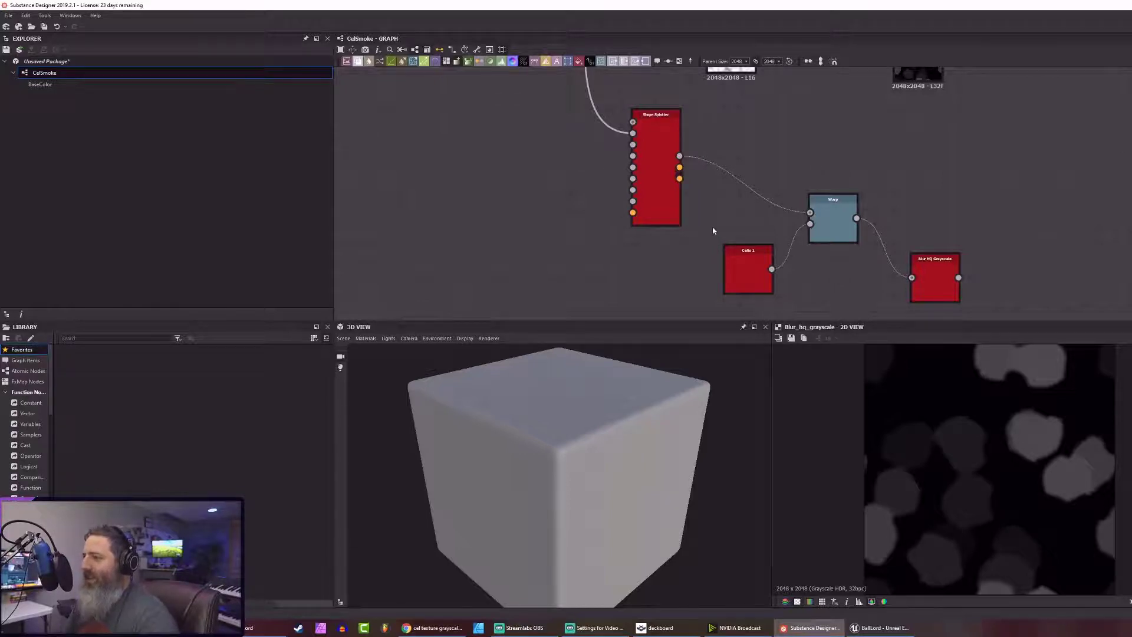
Preview the duplicated Warp and adjust the duplicated Shape Splatter to scatter larger circles
{"action": "middle_click_drag", "start_coordinate": [681, 239], "coordinate": [614, 229]}
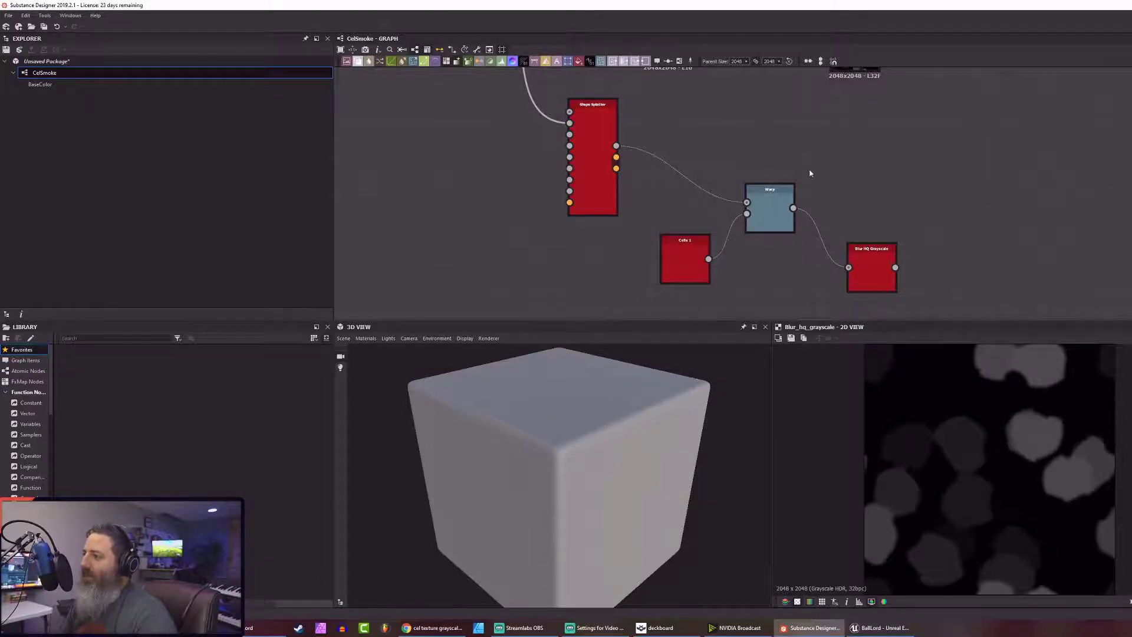
{"action": "left_click", "coordinate": [684, 259]}
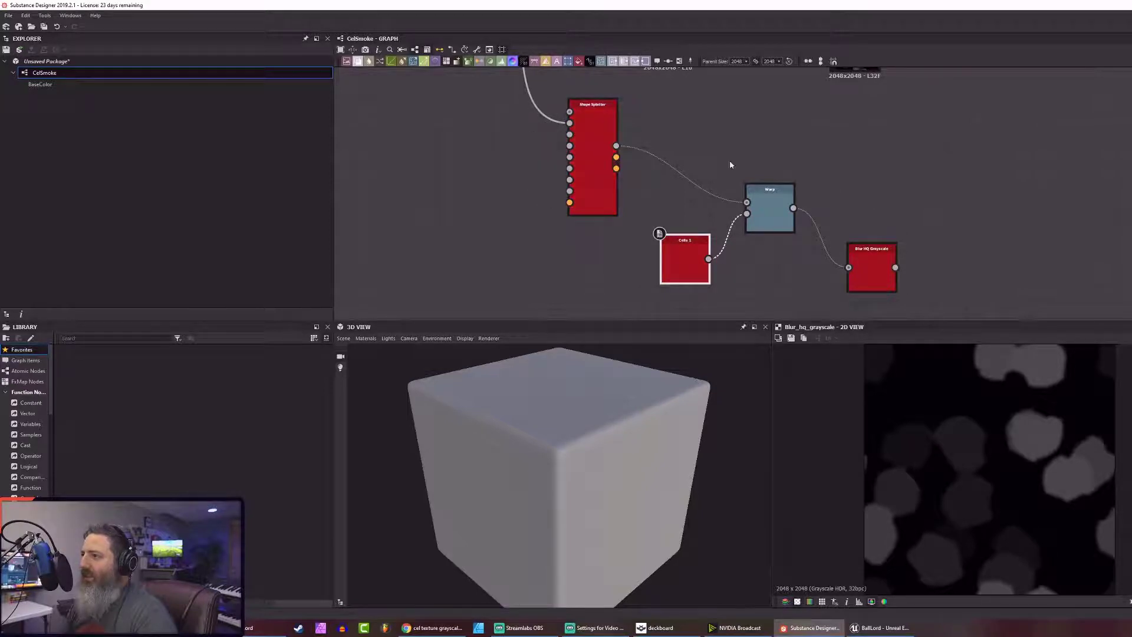
{"action": "left_click", "coordinate": [875, 284]}
{"action": "left_click", "coordinate": [778, 214]}
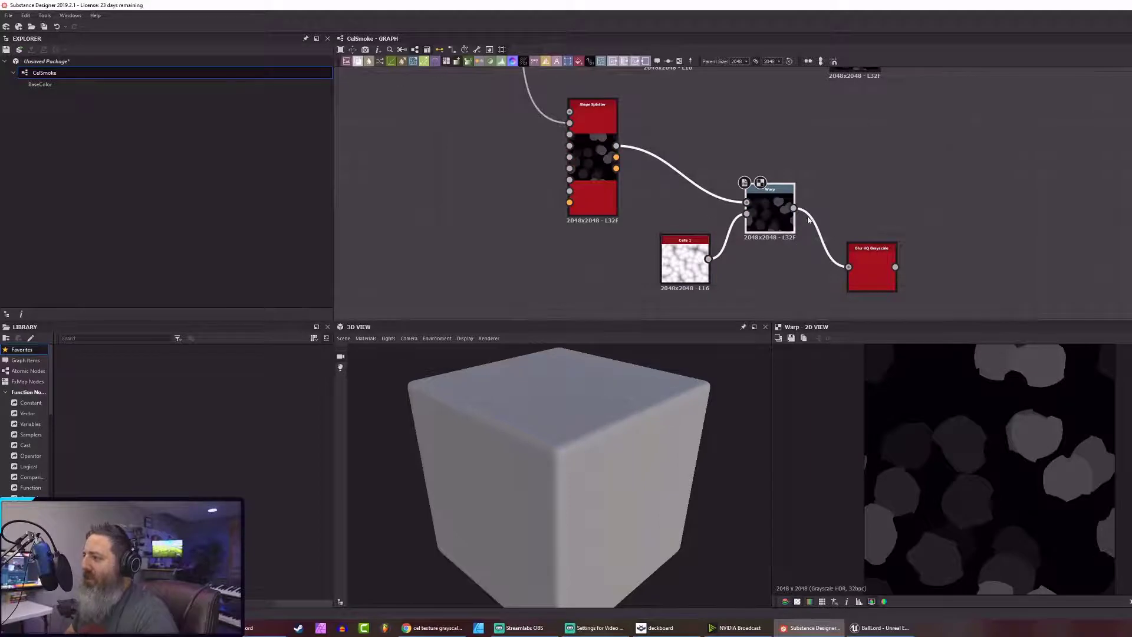
{"action": "left_click", "coordinate": [605, 126]}
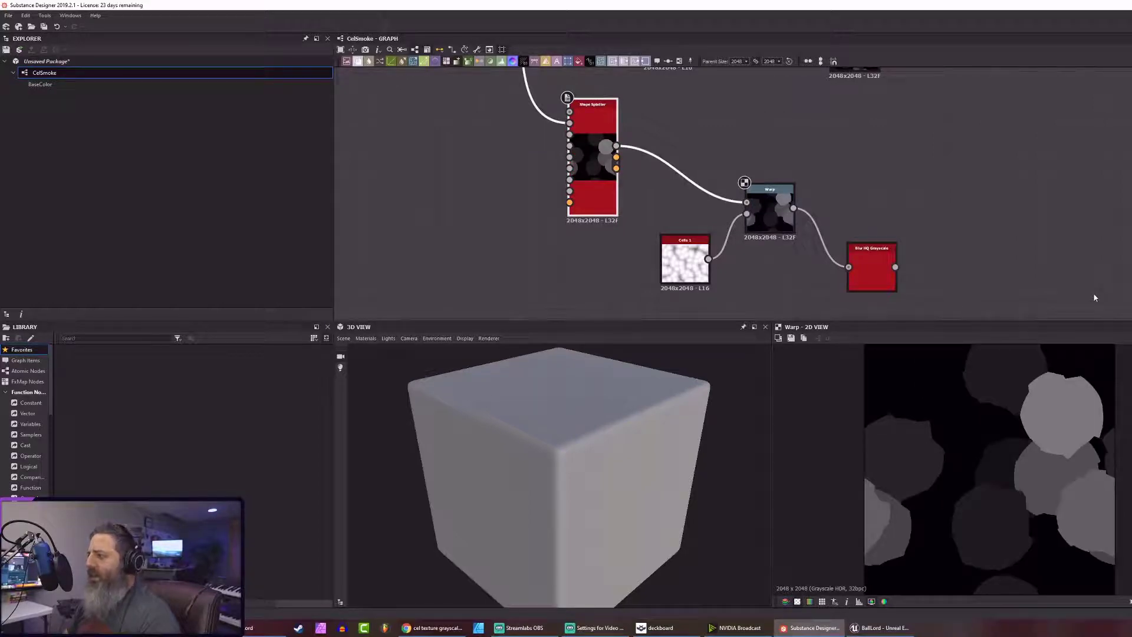
Replace the duplicated Cells 1 node with a Cells 4 node feeding the duplicated Warp's Gradient Input
{"action": "left_click", "coordinate": [681, 256]}
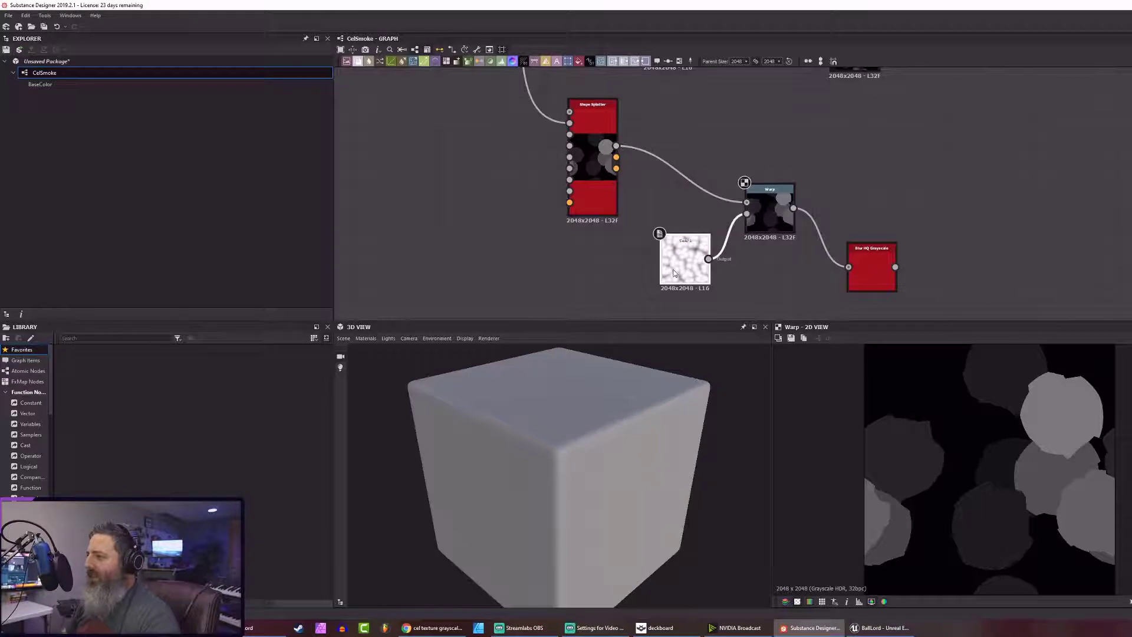
{"action": "key", "text": "Delete"}
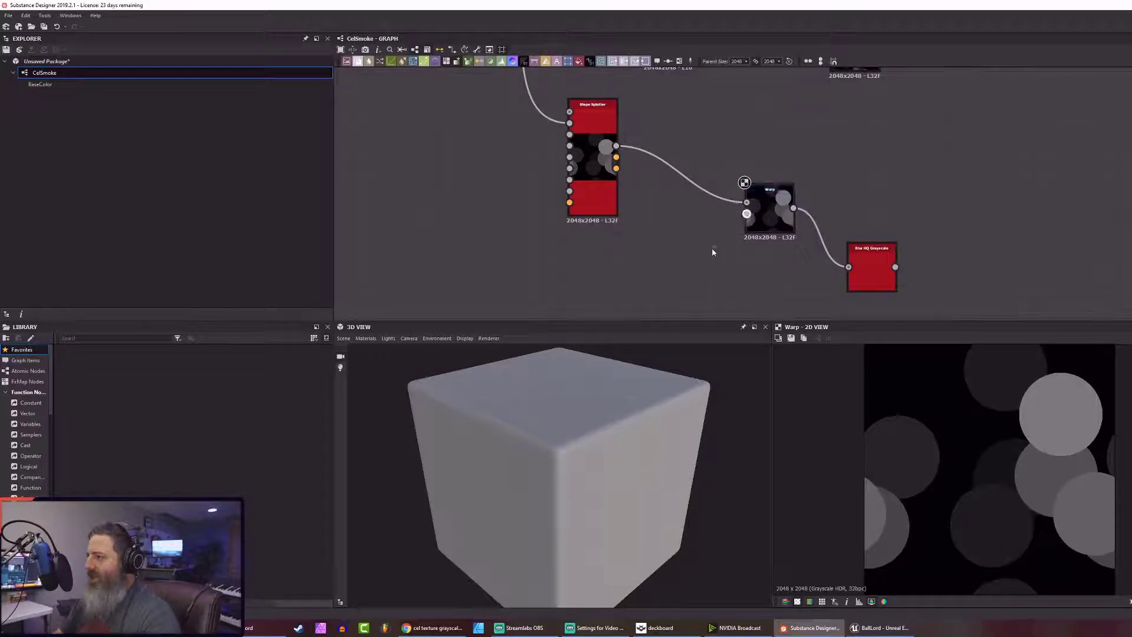
{"action": "key", "text": "space"}
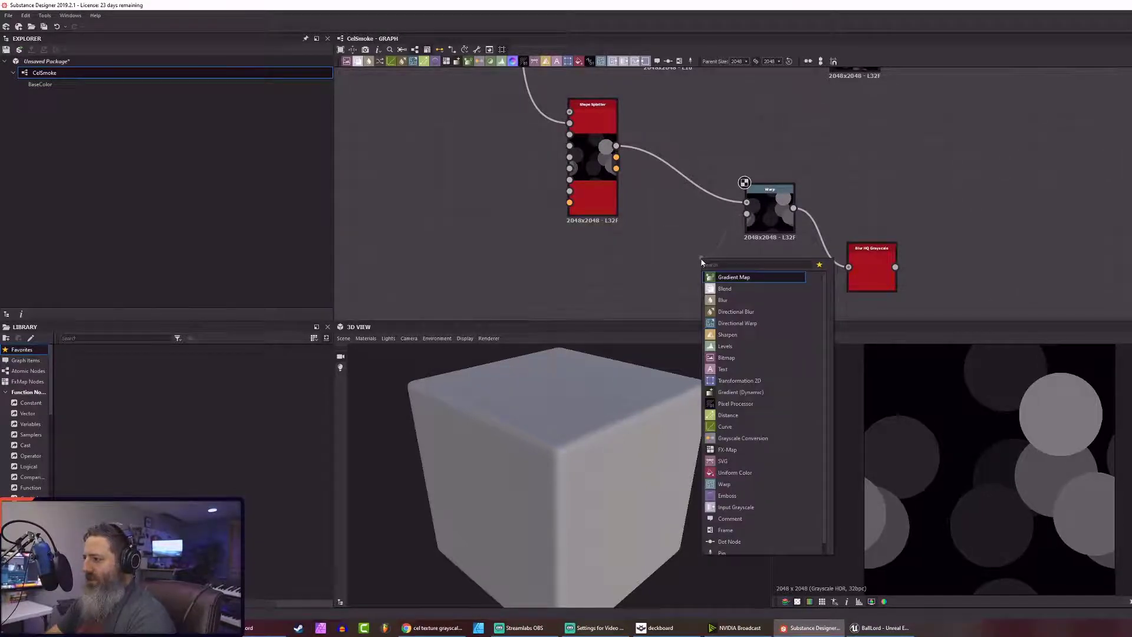
{"action": "type", "text": "cell"}
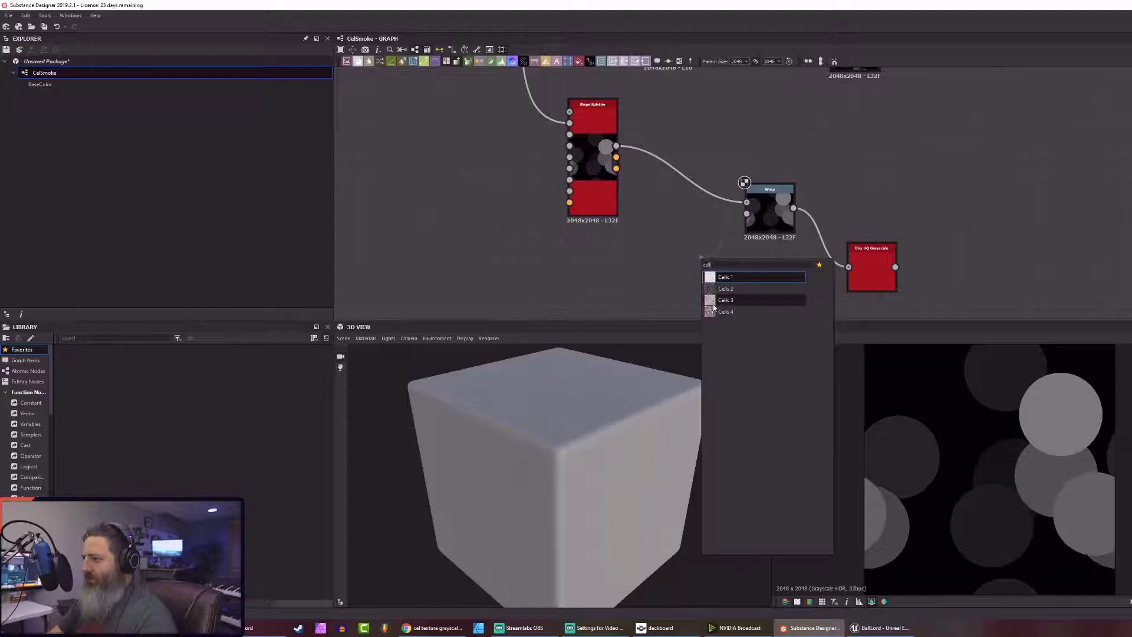
{"action": "left_click", "coordinate": [724, 311]}
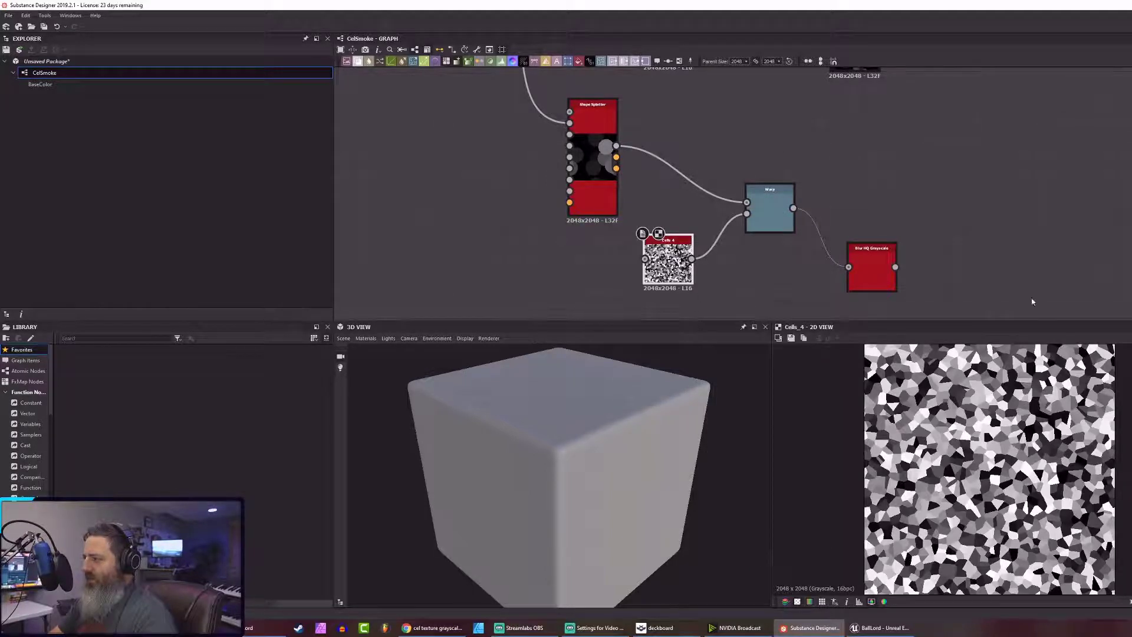
Preview the duplicated Warp and delete the Cells 4 node feeding it
{"action": "double_click", "coordinate": [769, 210]}
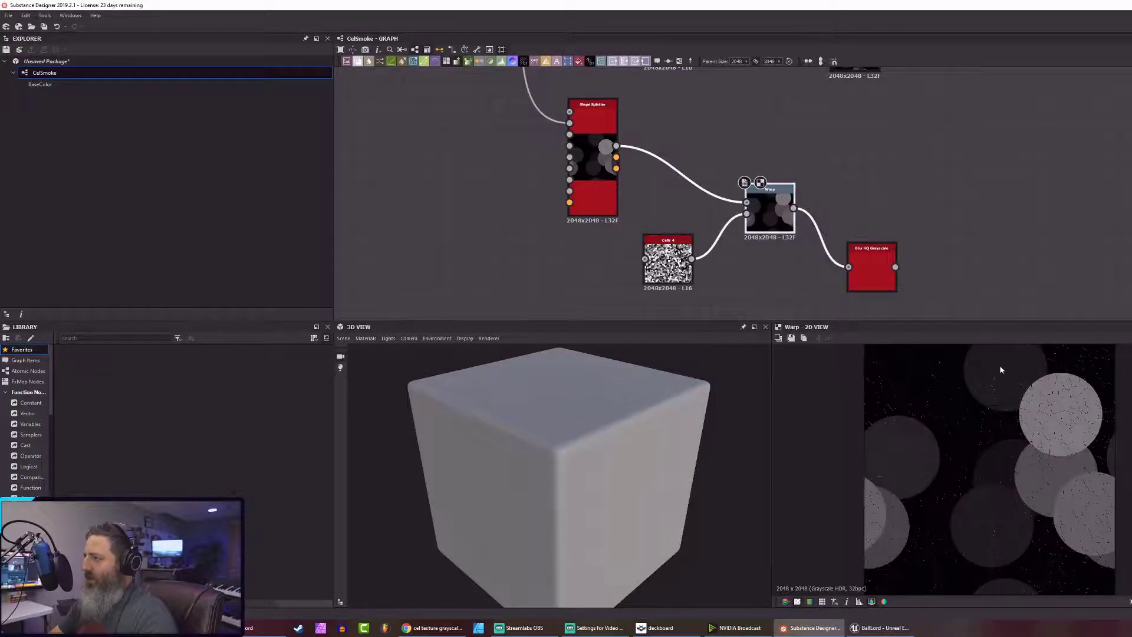
{"action": "left_click", "coordinate": [668, 259]}
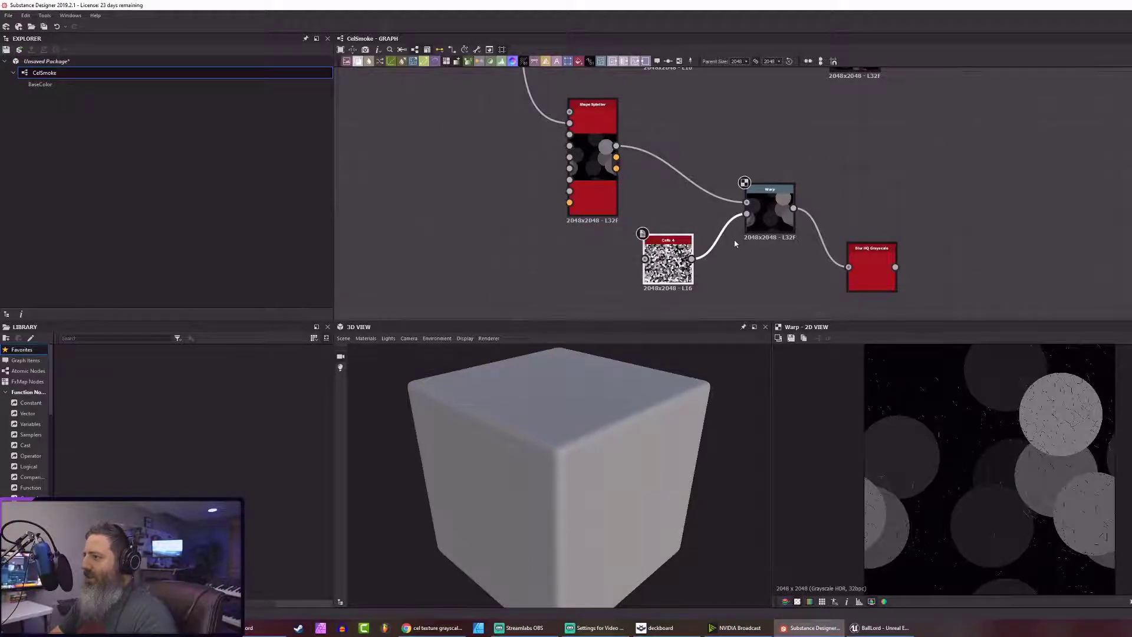
{"action": "key", "text": "Delete"}
Try a Noise Upscale 1 node as the duplicated Warp's Gradient Input and remove it after previewing the Warp
{"action": "key", "text": "space"}
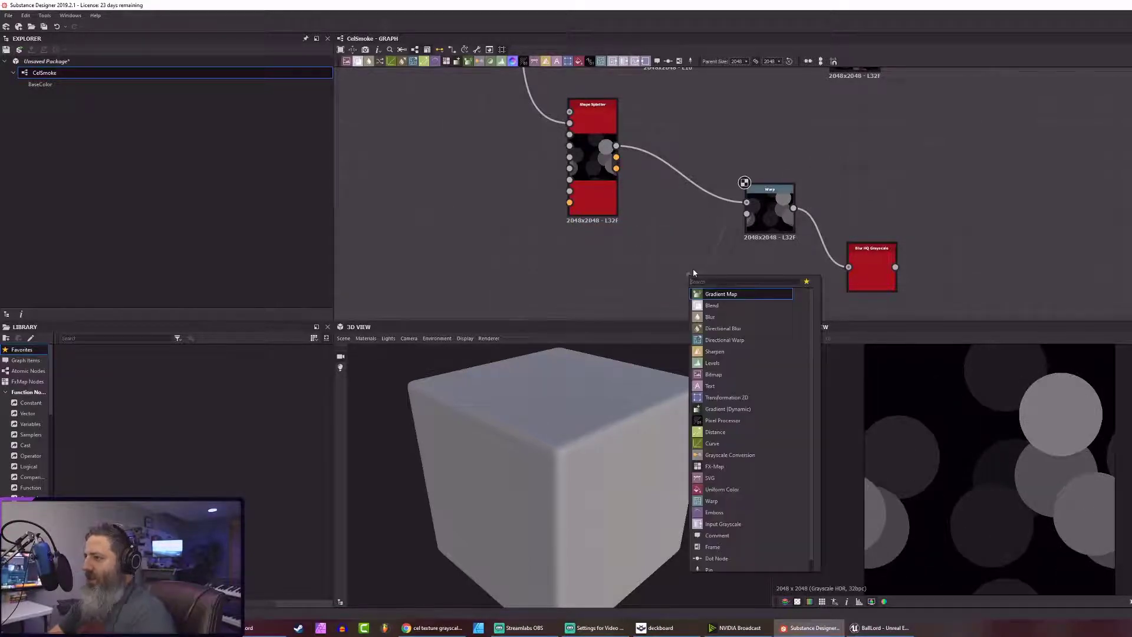
{"action": "type", "text": "noise"}
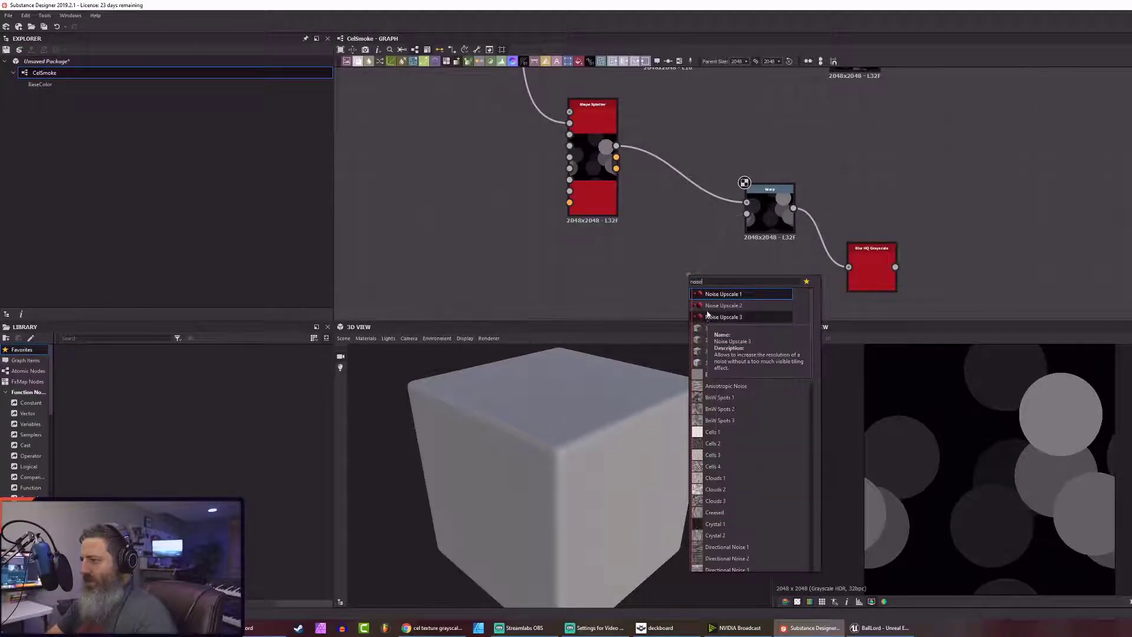
{"action": "left_click", "coordinate": [715, 294]}
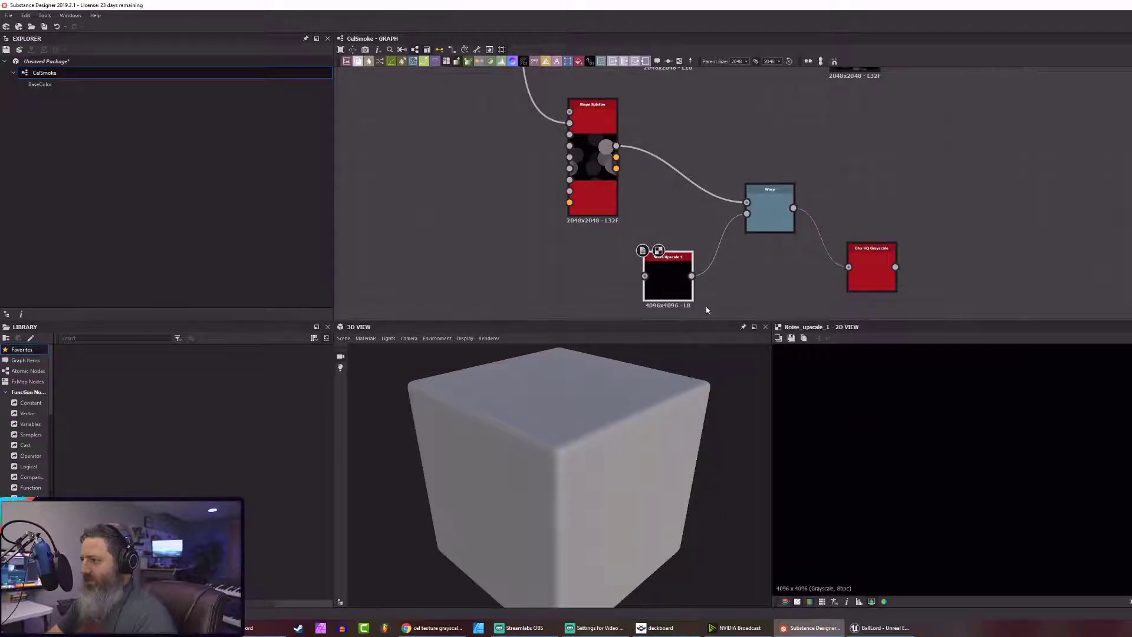
{"action": "left_click", "coordinate": [765, 215]}
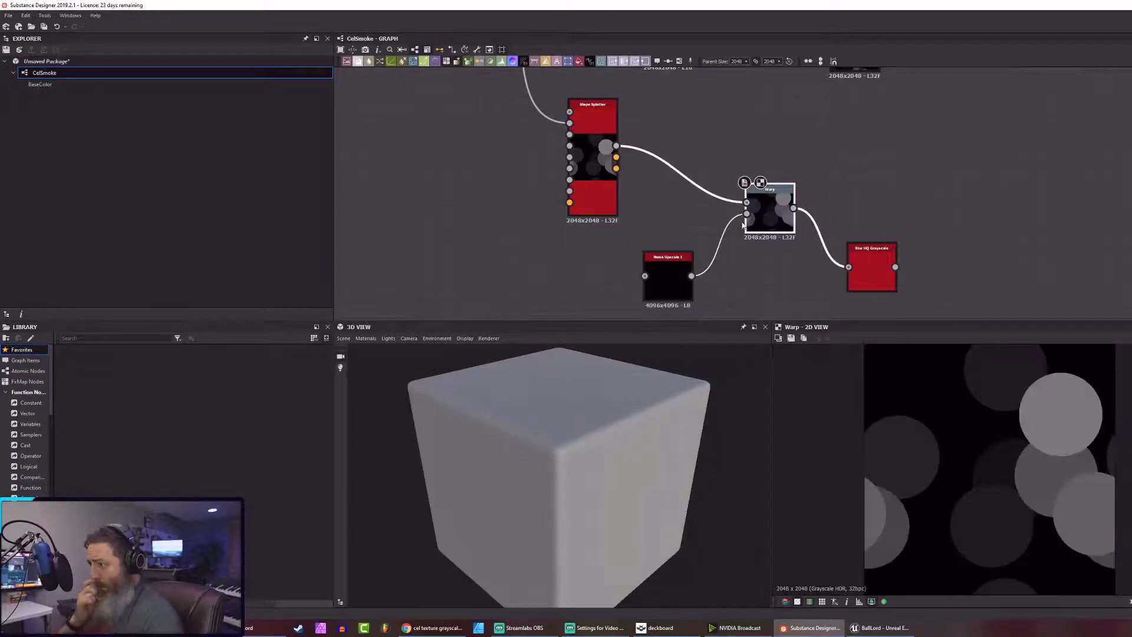
{"action": "left_click", "coordinate": [664, 283]}
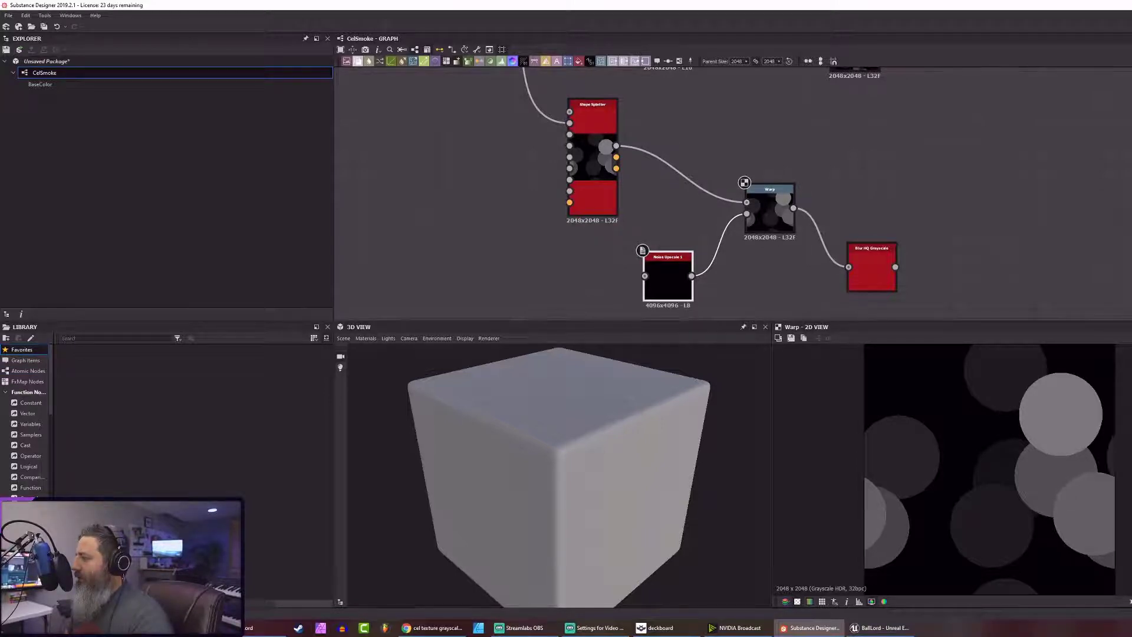
{"action": "key", "text": "Delete"}
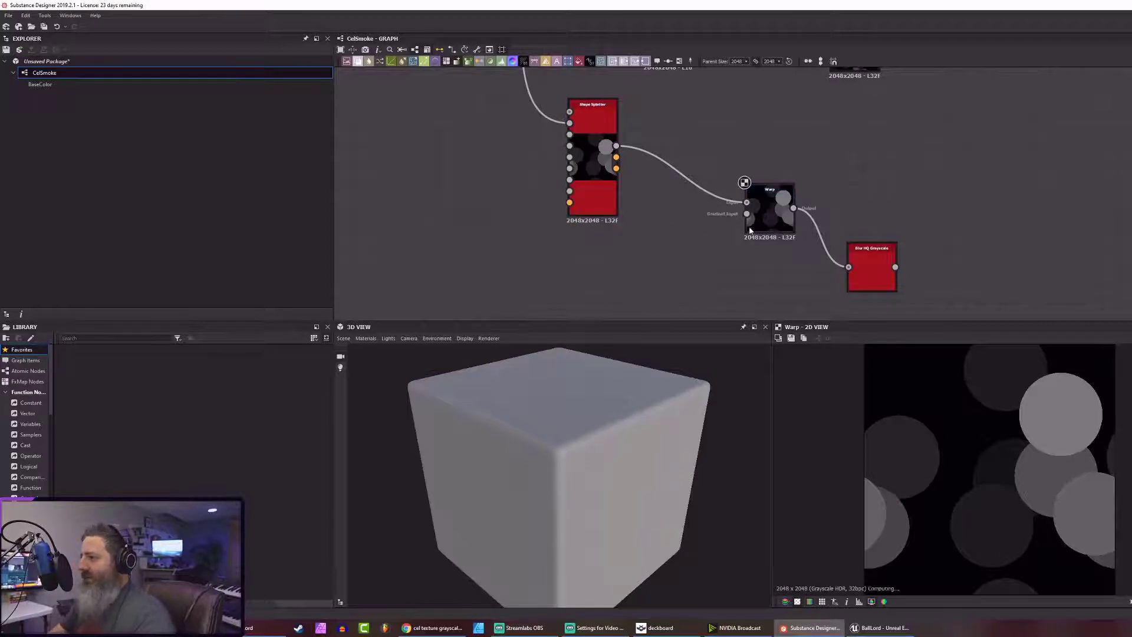
Feed the duplicated Warp's Gradient Input from a new Clouds 2 node and preview the Warp
{"action": "left_click_drag", "start_coordinate": [746, 214], "coordinate": [684, 286]}
{"action": "type", "text": "noise"}
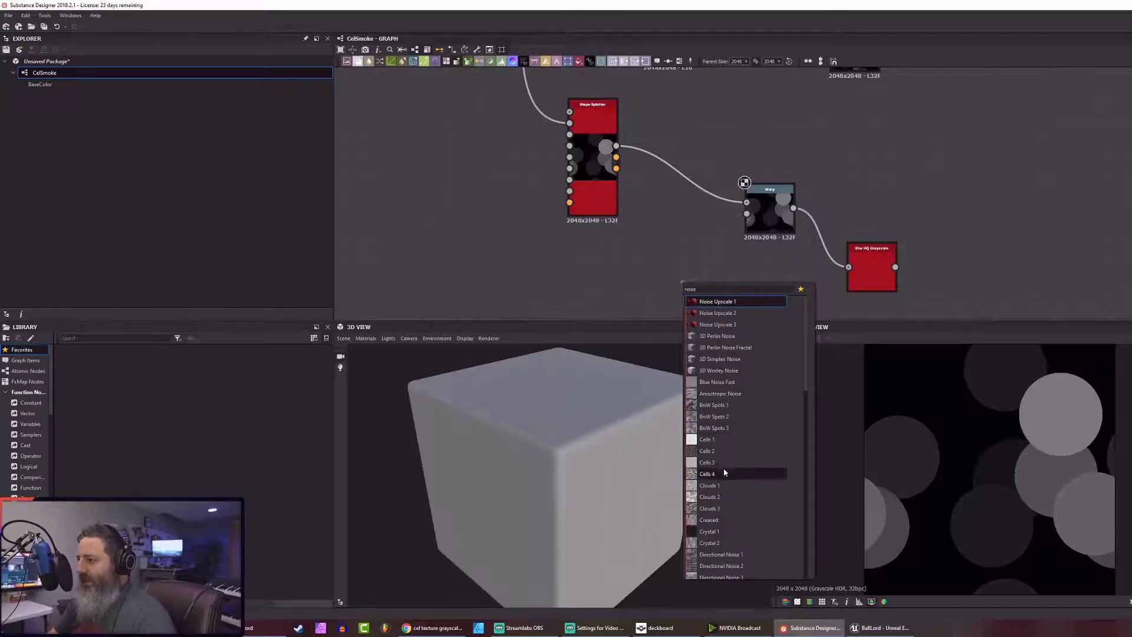
{"action": "left_click", "coordinate": [714, 497]}
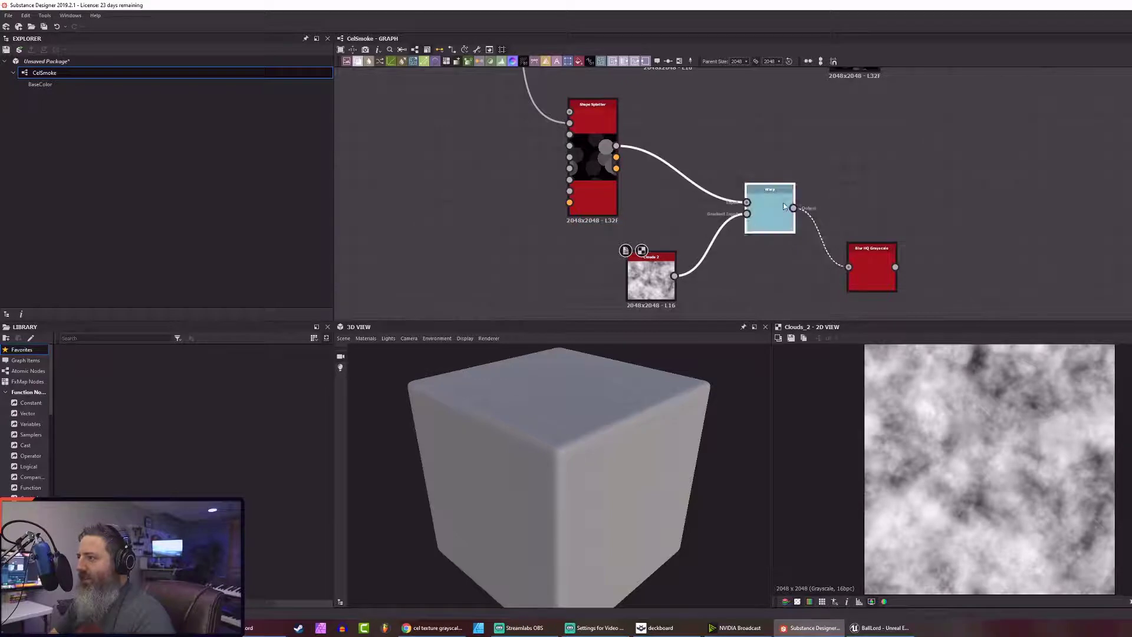
{"action": "double_click", "coordinate": [769, 213]}
{"action": "left_click", "coordinate": [658, 297]}
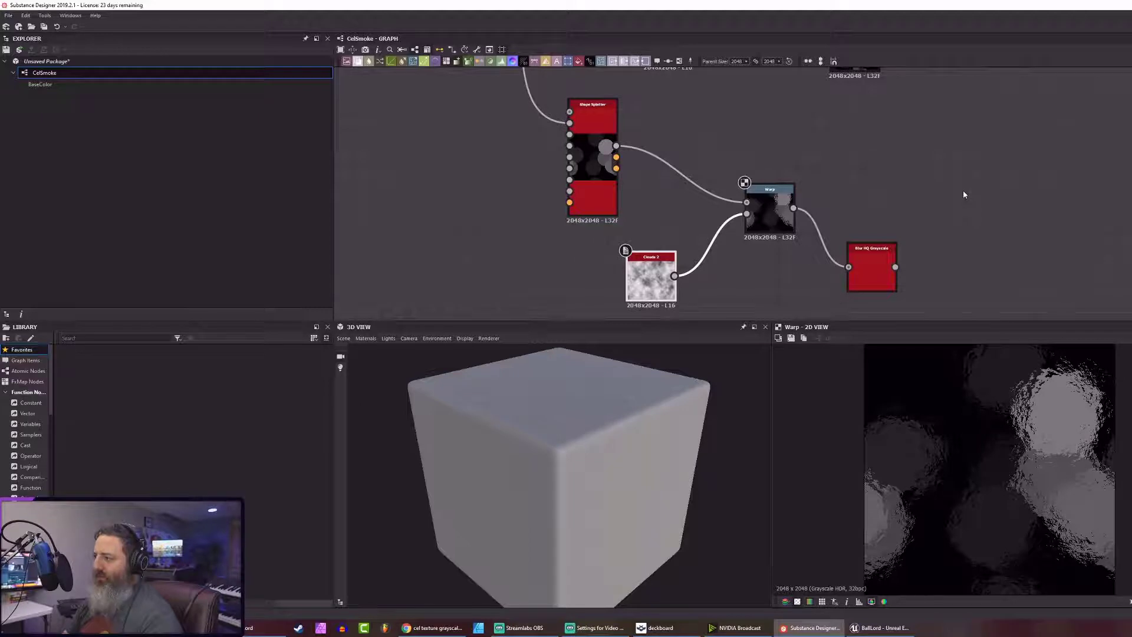
Preview the duplicated Blur HQ Grayscale node after the Warp
{"action": "scroll", "coordinate": [941, 197], "scroll_direction": "down", "scroll_amount": 1}
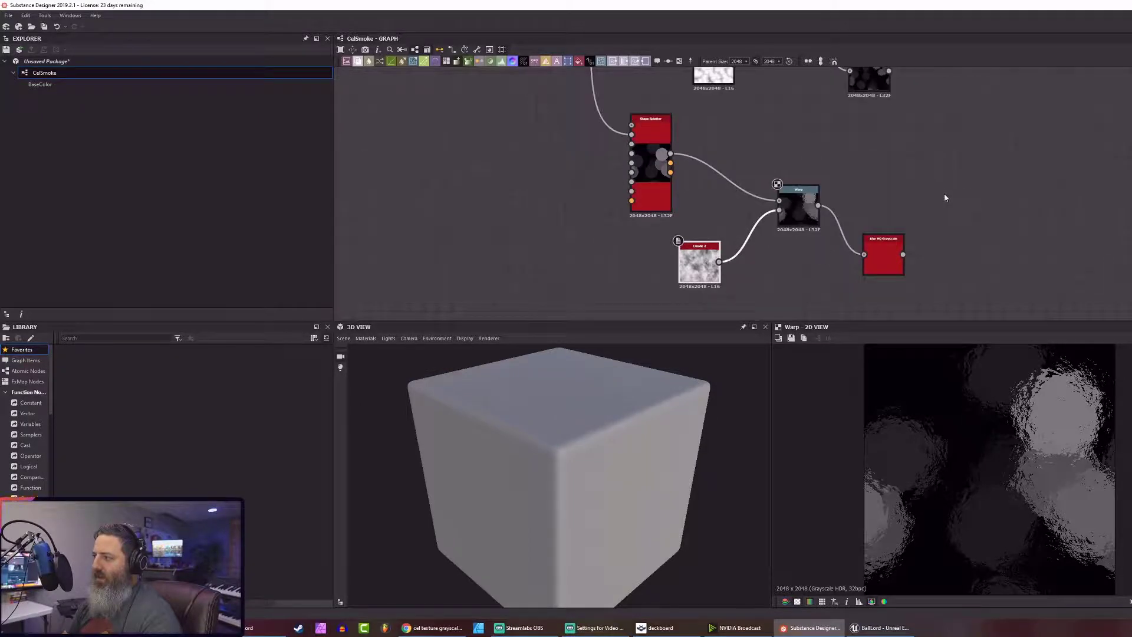
{"action": "right_click", "coordinate": [980, 167]}
{"action": "left_click", "coordinate": [919, 168]}
{"action": "middle_click_drag", "start_coordinate": [918, 168], "coordinate": [821, 182]}
{"action": "double_click", "coordinate": [775, 264]}
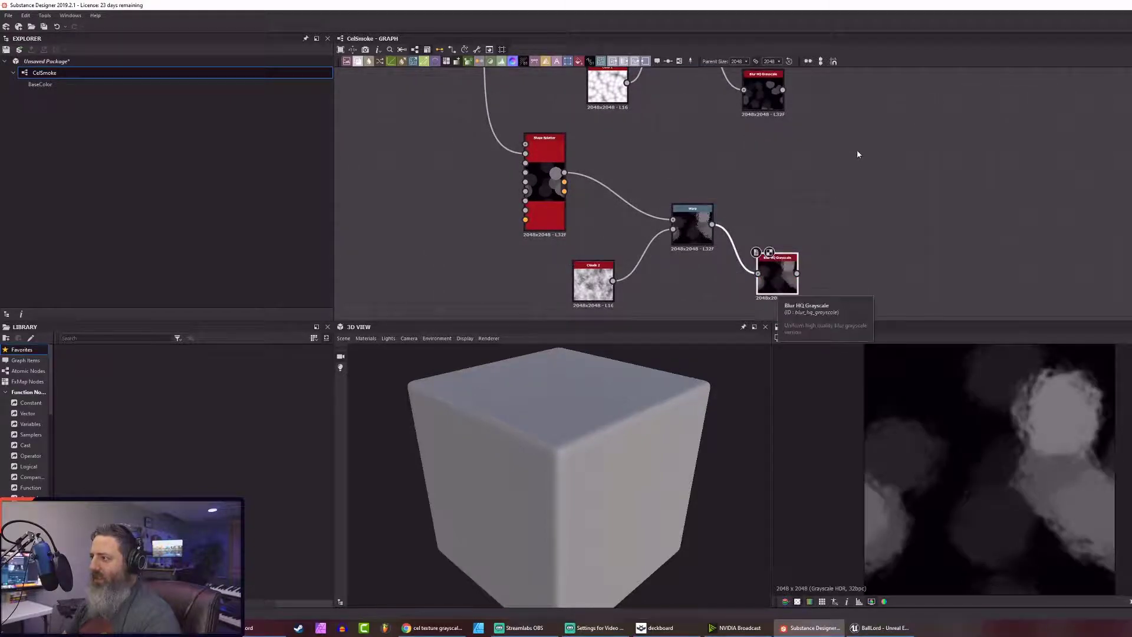
Combine both Blur HQ Grayscale outputs in a new Blend node, with the duplicated chain's blur in its first input
{"action": "right_click", "coordinate": [804, 180]}
{"action": "left_click", "coordinate": [897, 189]}
{"action": "middle_click_drag", "start_coordinate": [897, 189], "coordinate": [750, 184]}
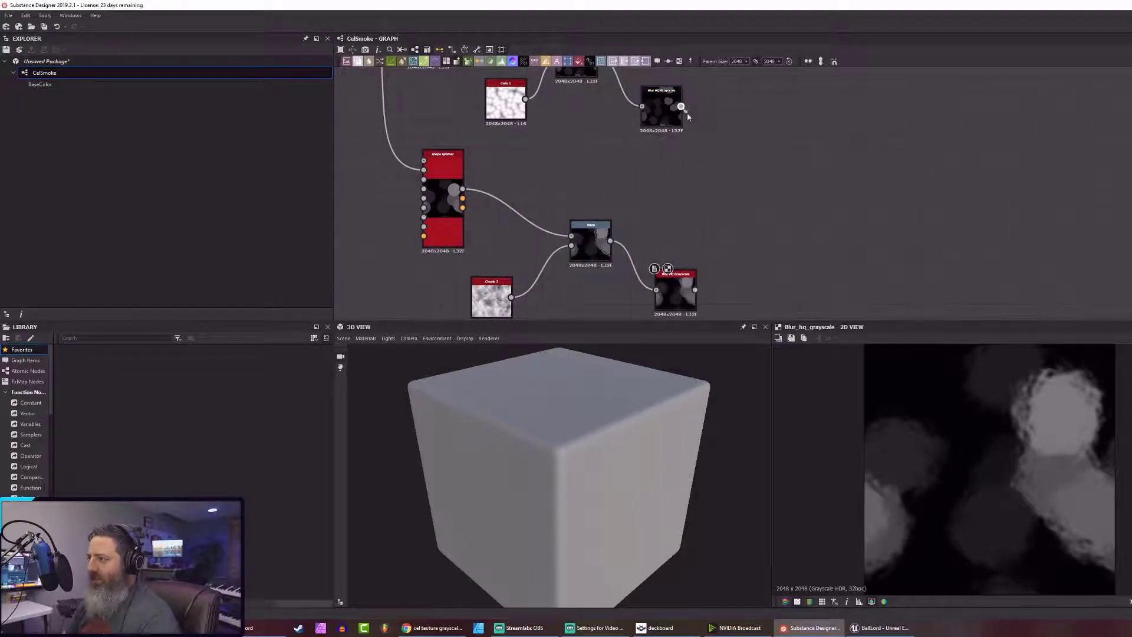
{"action": "left_click_drag", "start_coordinate": [682, 106], "coordinate": [783, 213]}
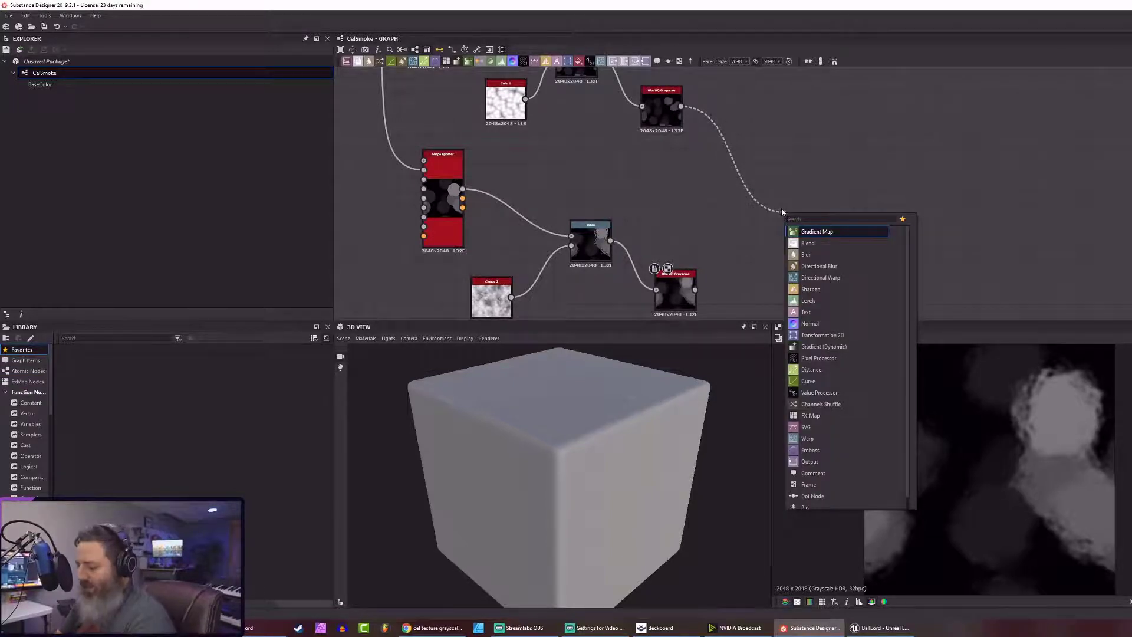
{"action": "type", "text": "blend"}
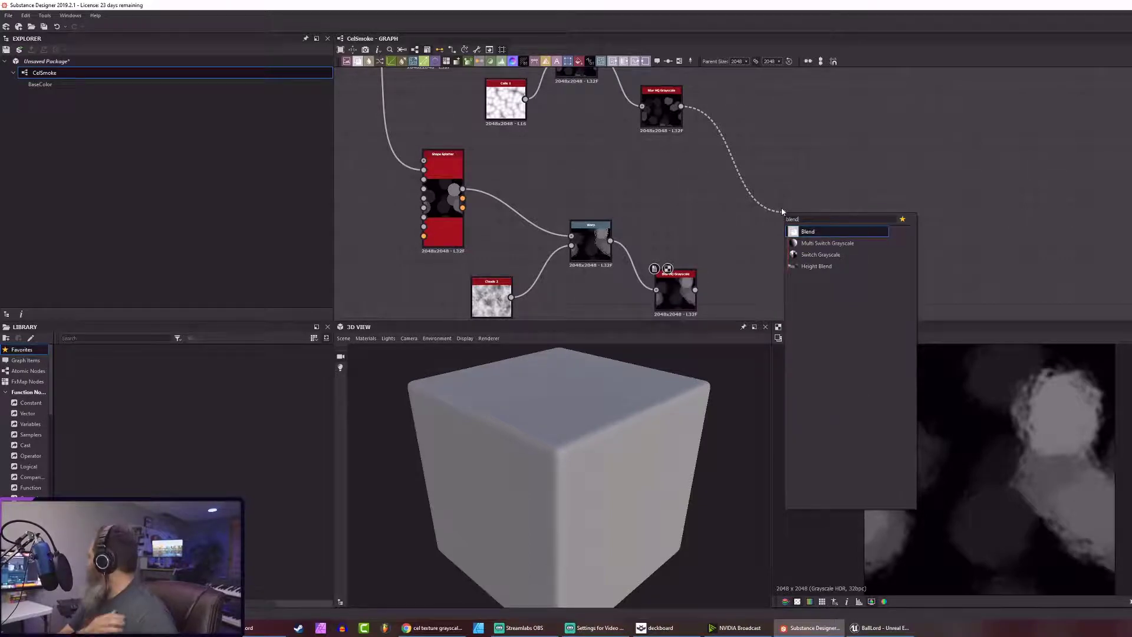
{"action": "left_click", "coordinate": [819, 236]}
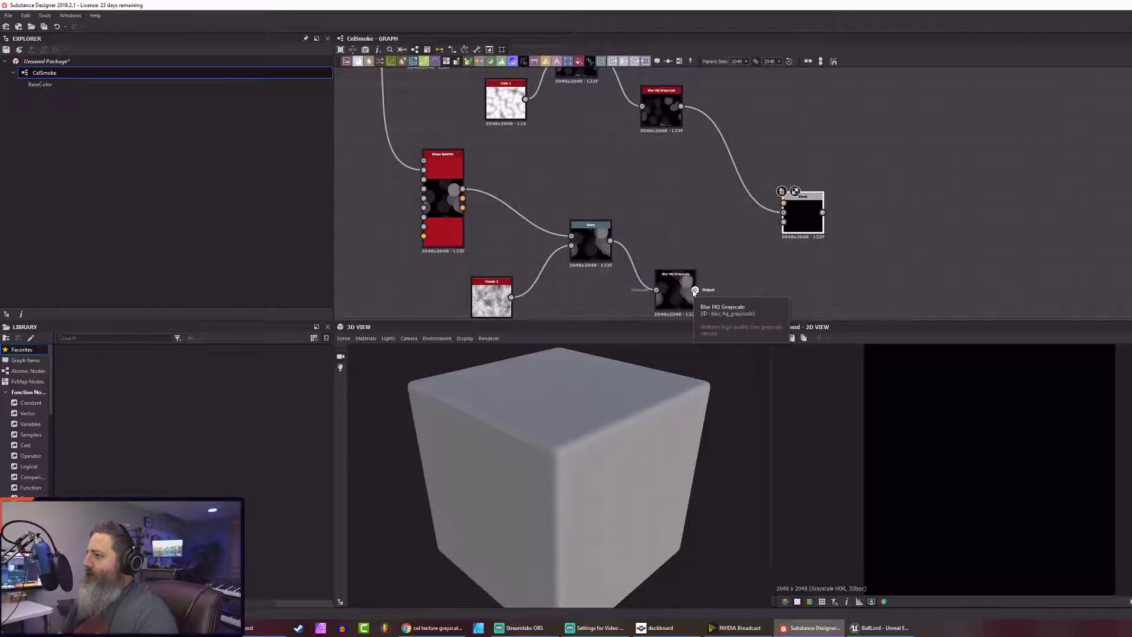
{"action": "left_click_drag", "start_coordinate": [695, 291], "coordinate": [791, 198]}
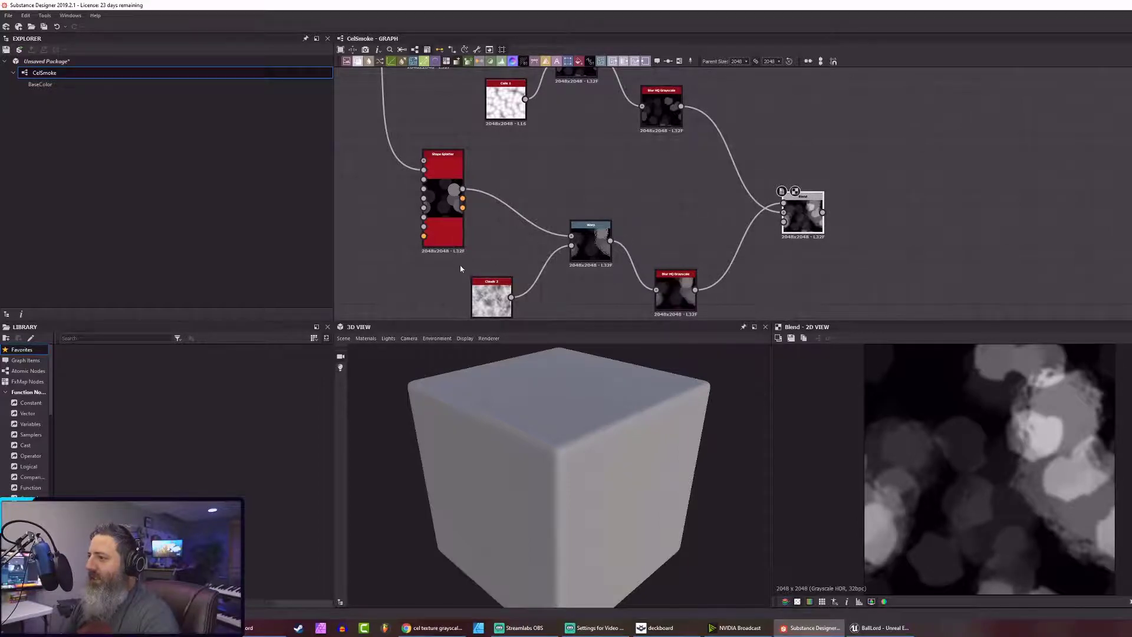
Replace the Clouds 2 node with a Perlin Noise node feeding the duplicated Warp's Gradient Input
{"action": "left_click", "coordinate": [492, 298]}
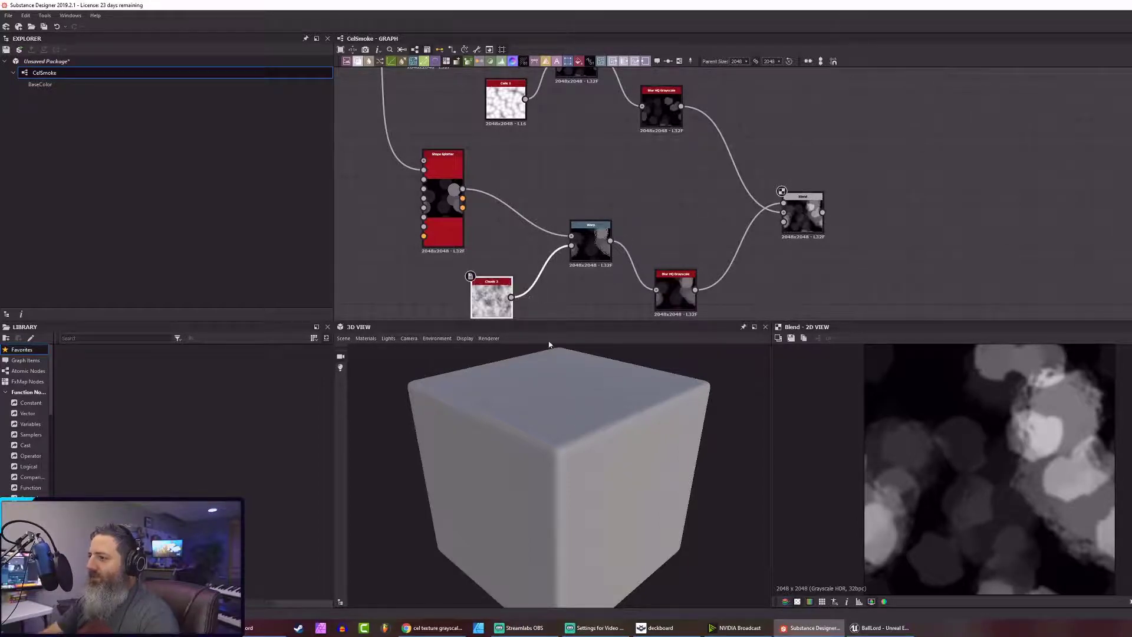
{"action": "key", "text": "Delete"}
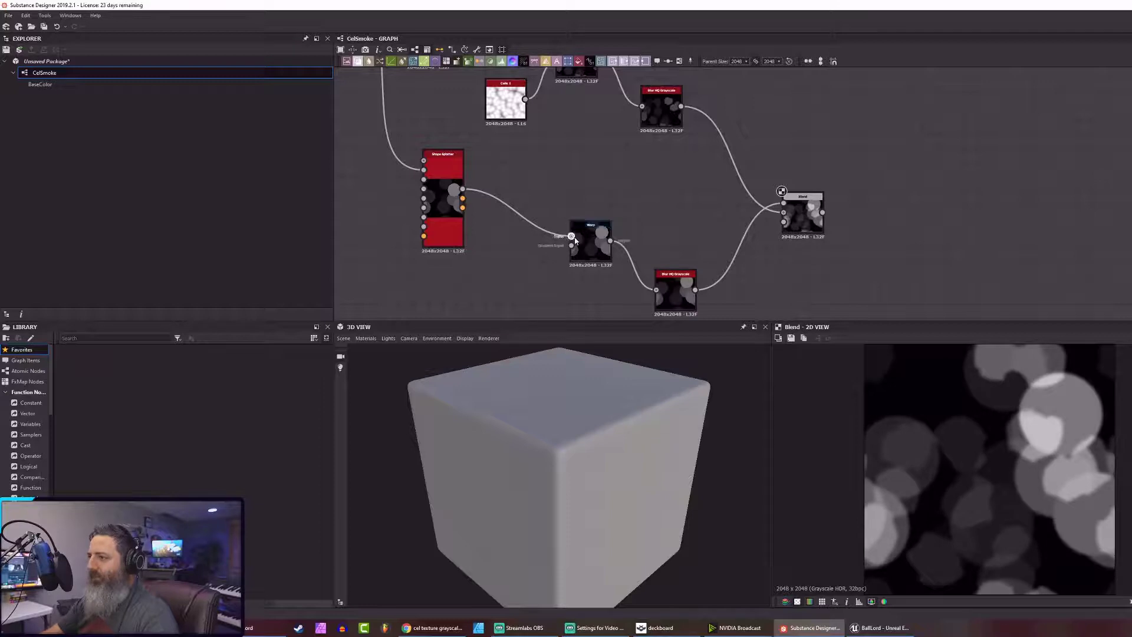
{"action": "key", "text": "space"}
{"action": "type", "text": "per"}
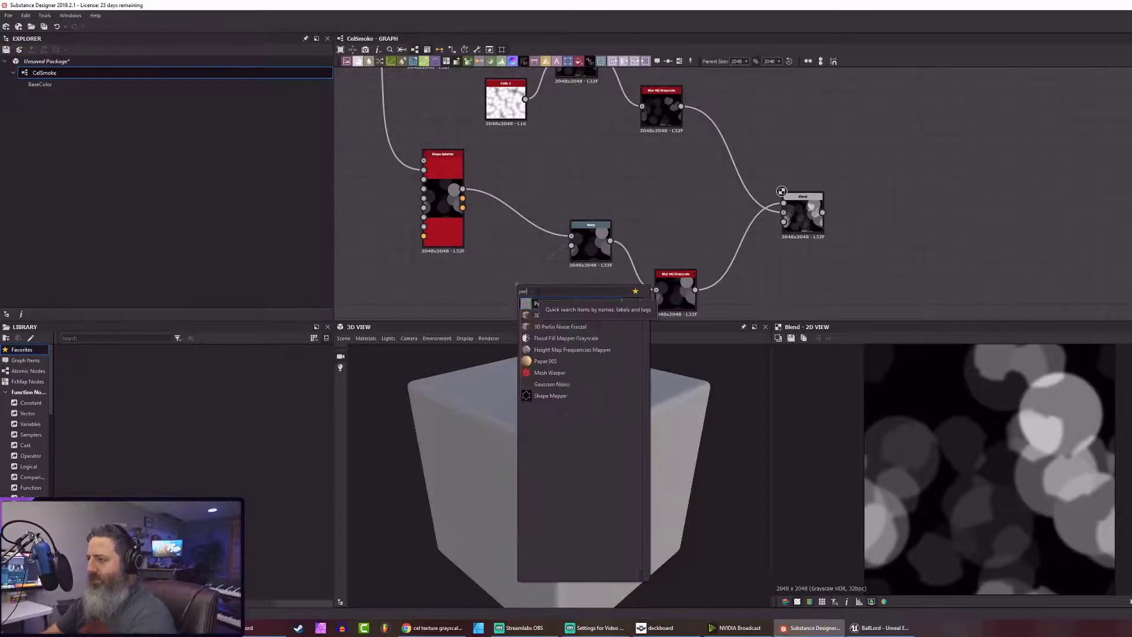
{"action": "type", "text": "lin"}
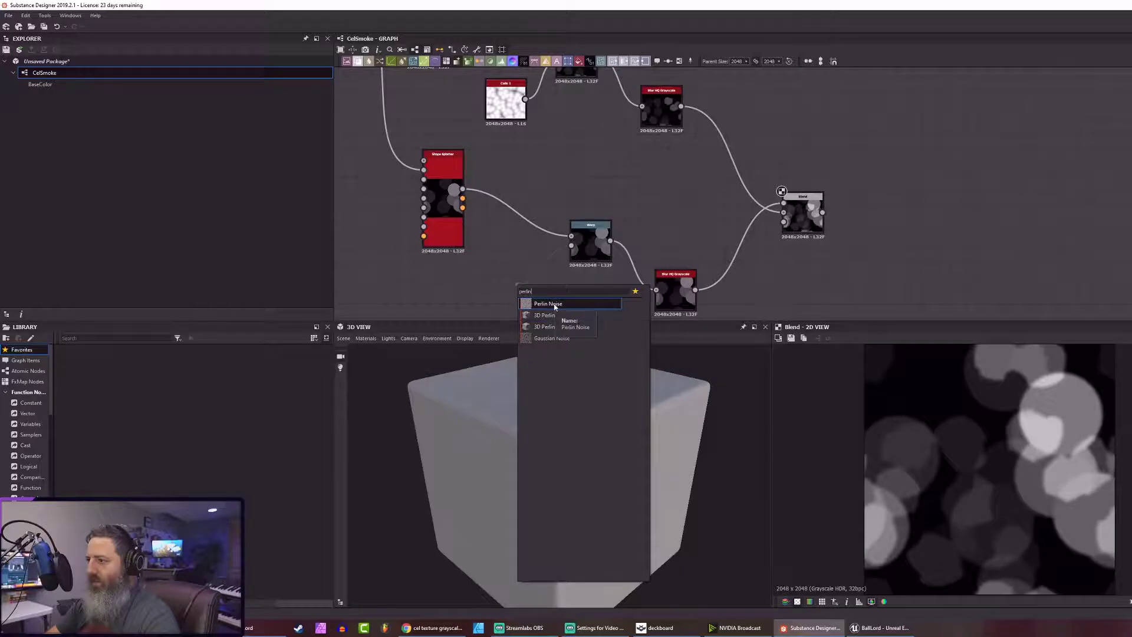
{"action": "key", "text": "Return"}
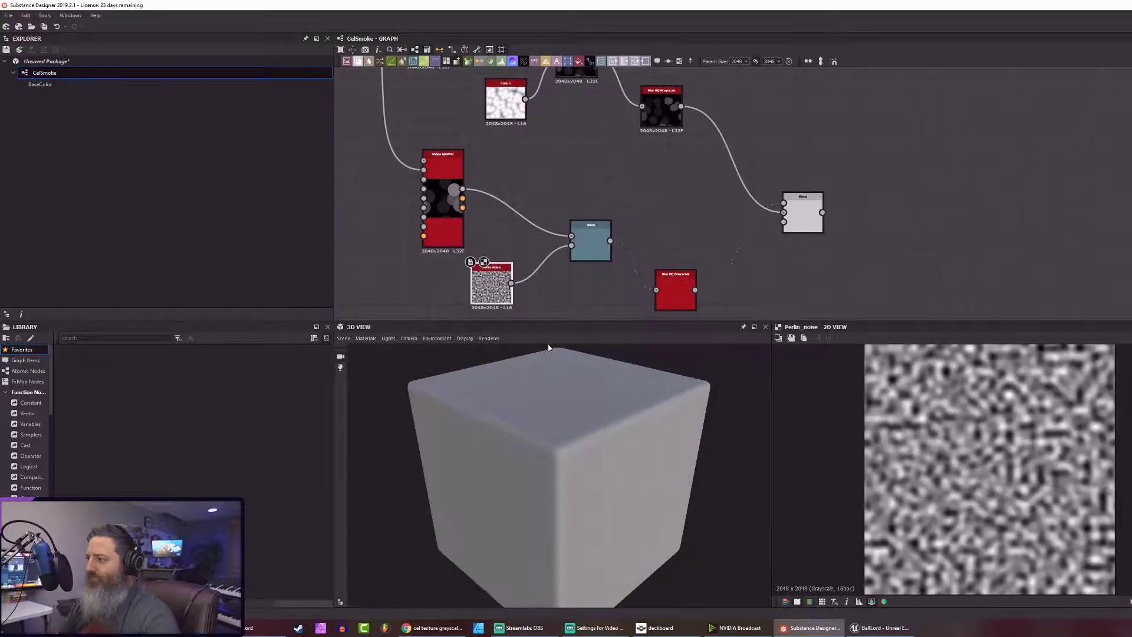
Move the Perlin Noise node lower, coarsen its pattern while previewing the Warp, and preview the Blend
{"action": "left_click_drag", "start_coordinate": [494, 267], "coordinate": [494, 296]}
{"action": "double_click", "coordinate": [591, 242]}
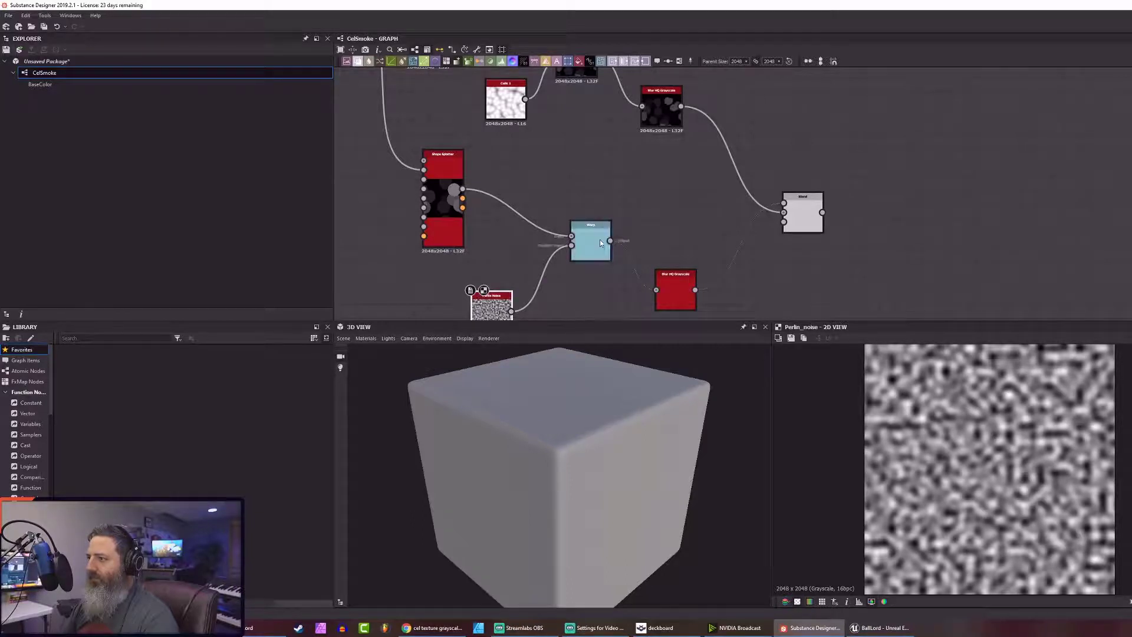
{"action": "left_click", "coordinate": [493, 306]}
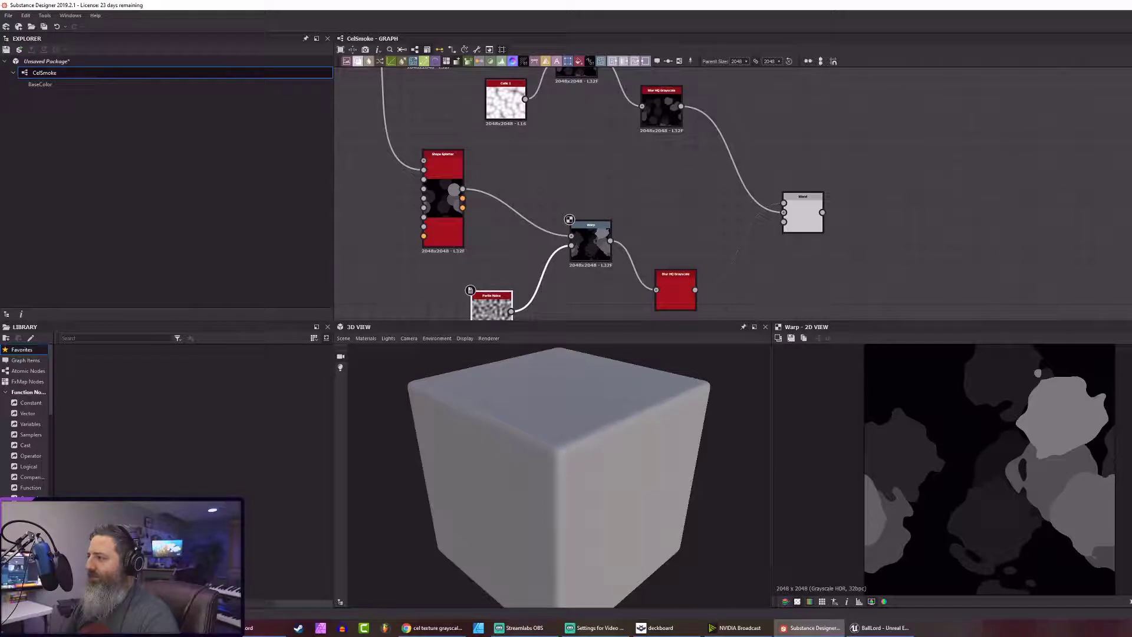
{"action": "double_click", "coordinate": [812, 220]}
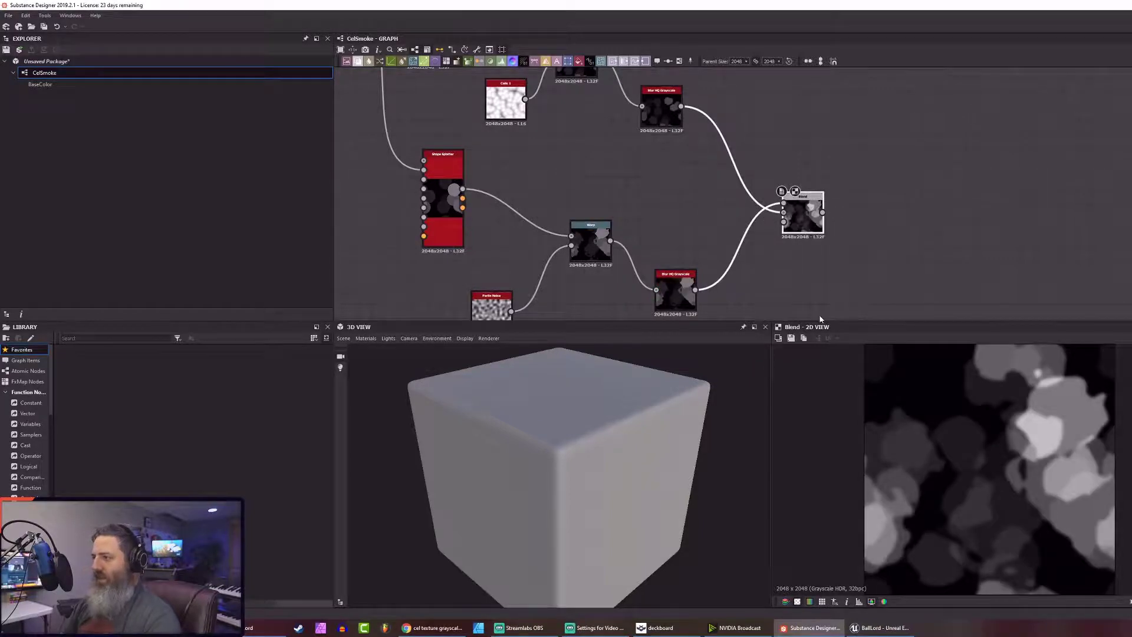
Replace the original chain's Cells 1 node with a copy of Perlin Noise feeding the Warp's Gradient Input, and coarsen the copy's pattern
{"action": "left_click", "coordinate": [497, 113]}
{"action": "left_click", "coordinate": [493, 310]}
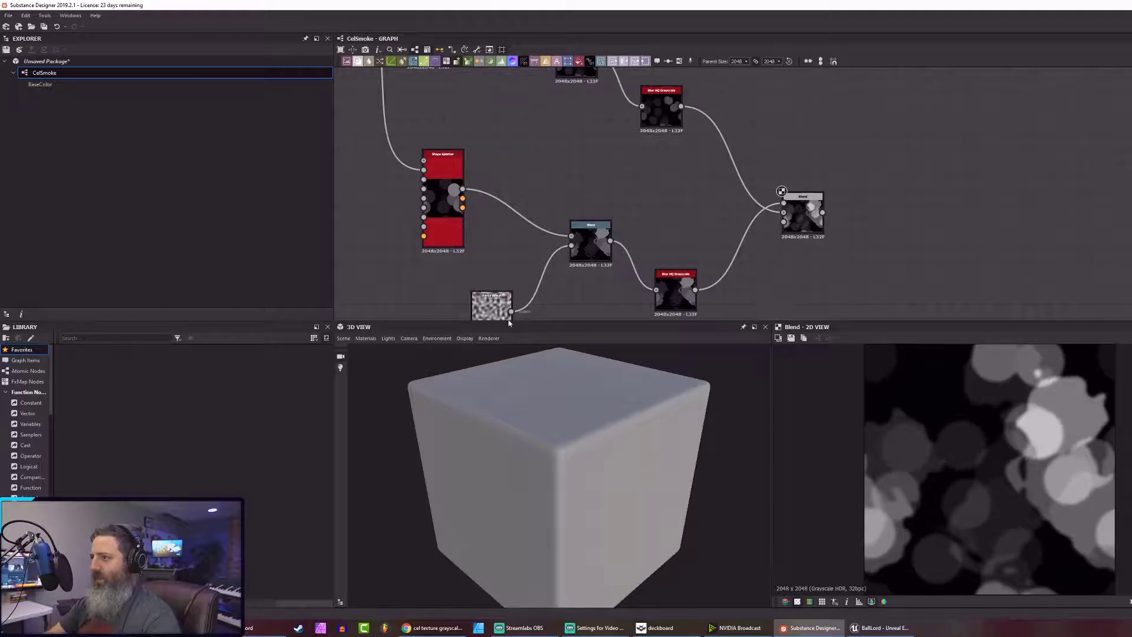
{"action": "key", "text": "ctrl+d"}
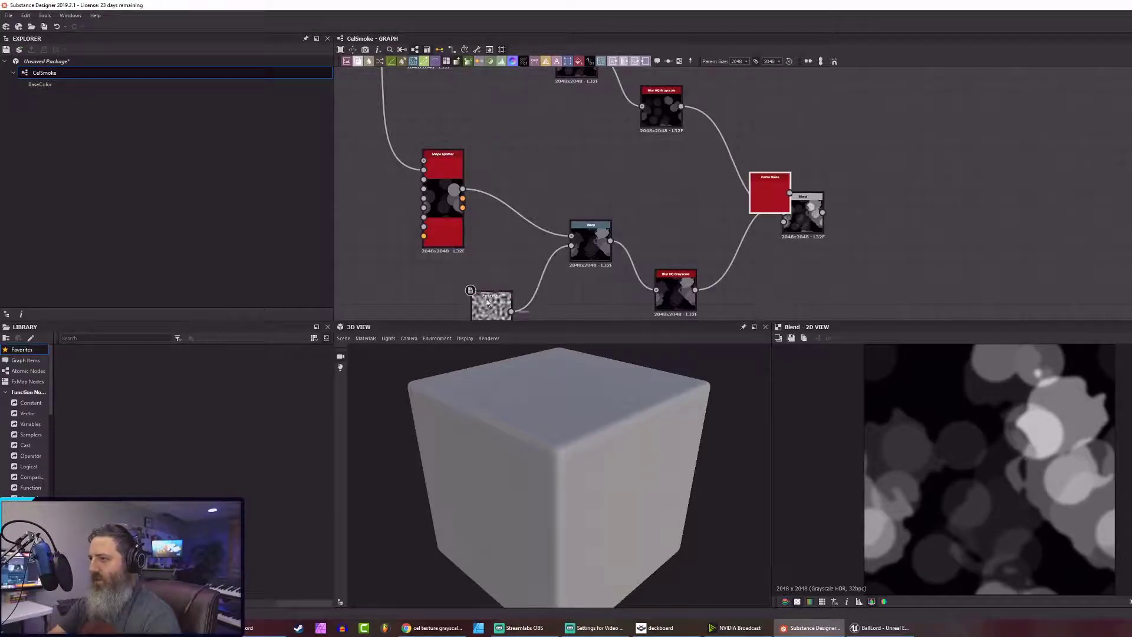
{"action": "left_click_drag", "start_coordinate": [762, 199], "coordinate": [520, 138]}
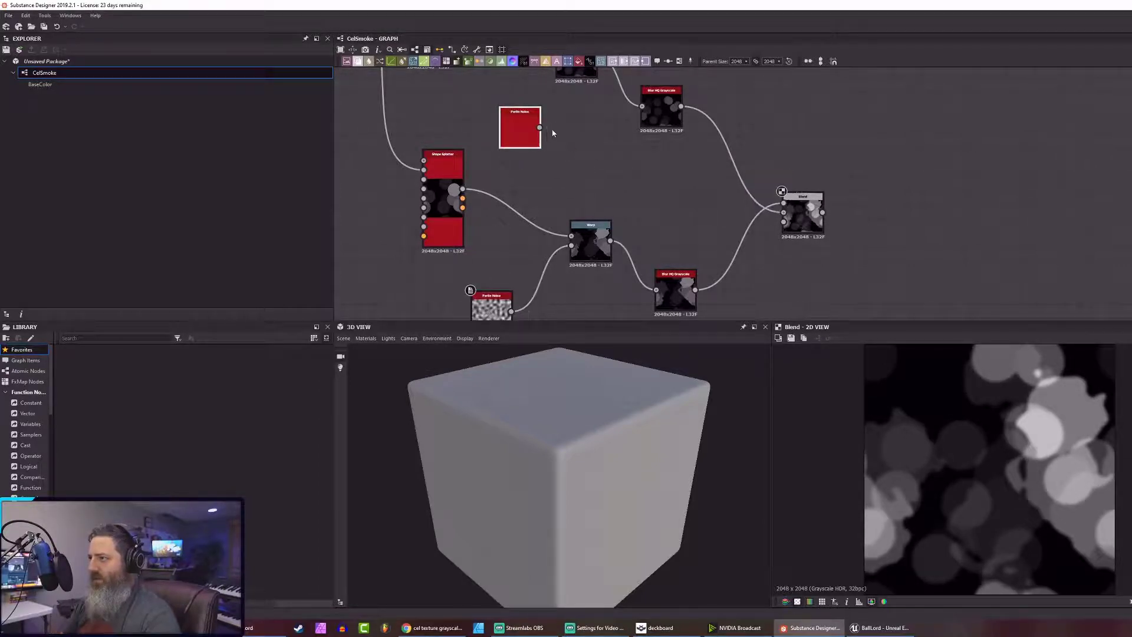
{"action": "right_click", "coordinate": [566, 171]}
{"action": "left_click", "coordinate": [573, 125]}
{"action": "middle_click_drag", "start_coordinate": [573, 129], "coordinate": [577, 211]}
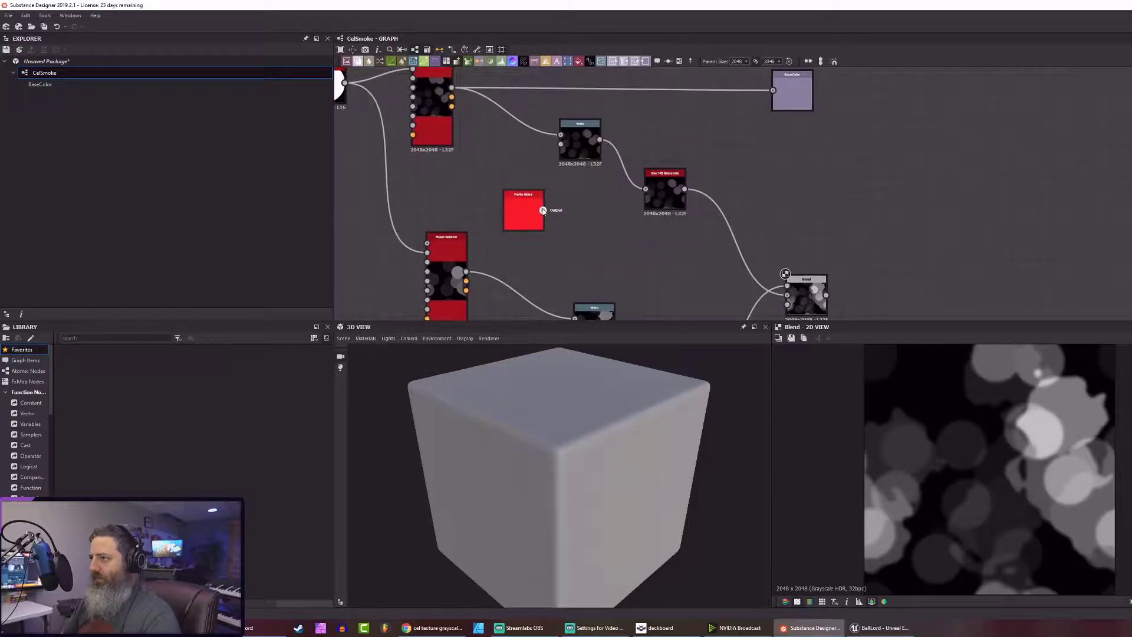
{"action": "left_click_drag", "start_coordinate": [542, 209], "coordinate": [560, 144]}
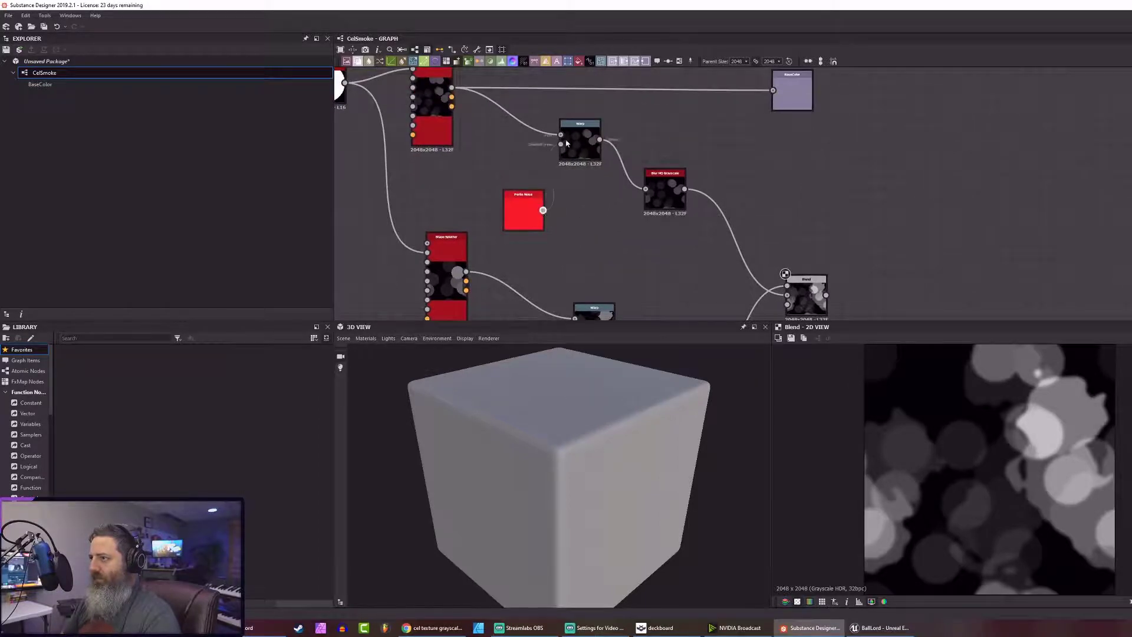
{"action": "left_click", "coordinate": [521, 217]}
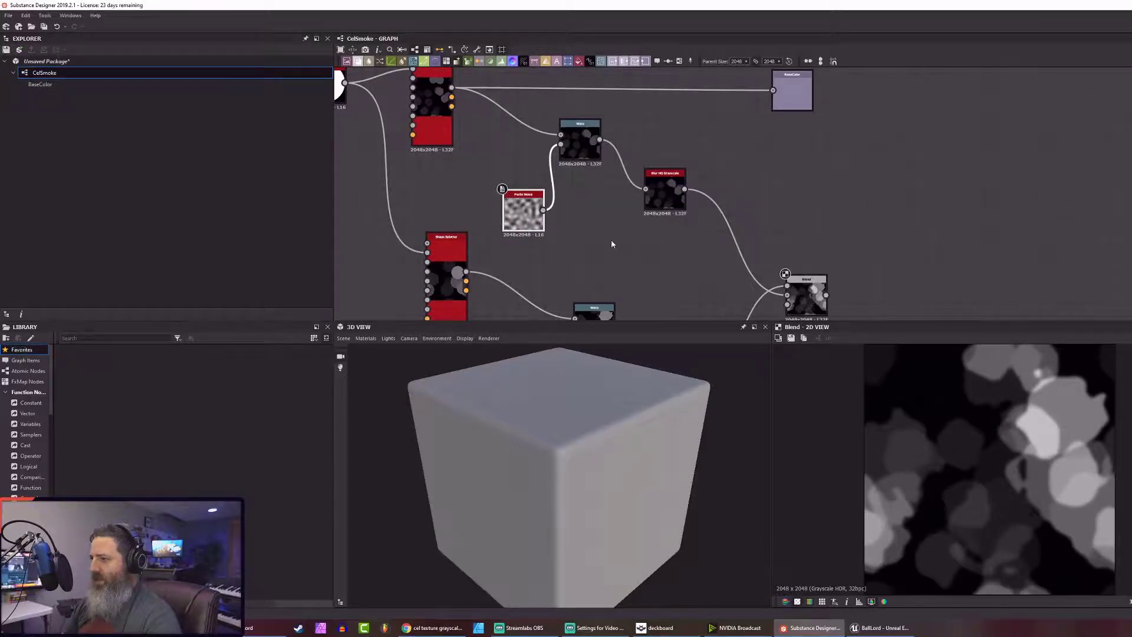
Duplicate the lower chain's Shape Splatter, Perlin Noise, Warp, Blur HQ Grayscale and Blend nodes, placing the copy below it
{"action": "middle_click_drag", "start_coordinate": [586, 246], "coordinate": [599, 150]}
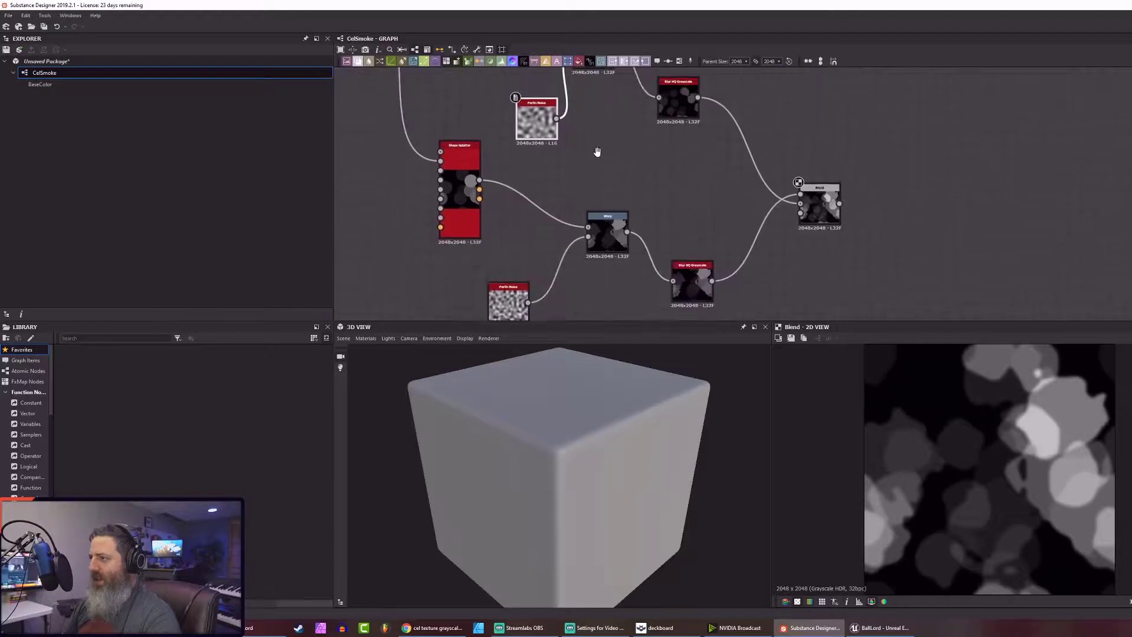
{"action": "scroll", "coordinate": [592, 155], "scroll_direction": "down", "scroll_amount": 2}
{"action": "left_click_drag", "start_coordinate": [445, 177], "coordinate": [744, 314]}
{"action": "key", "text": "ctrl+d"}
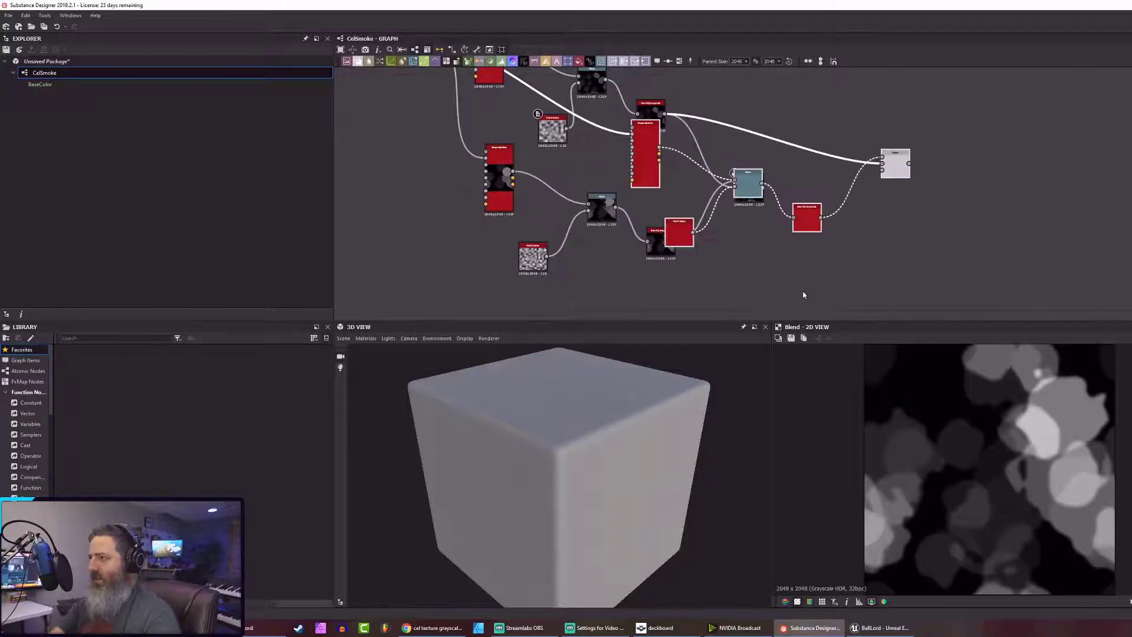
{"action": "left_click_drag", "start_coordinate": [896, 169], "coordinate": [756, 271]}
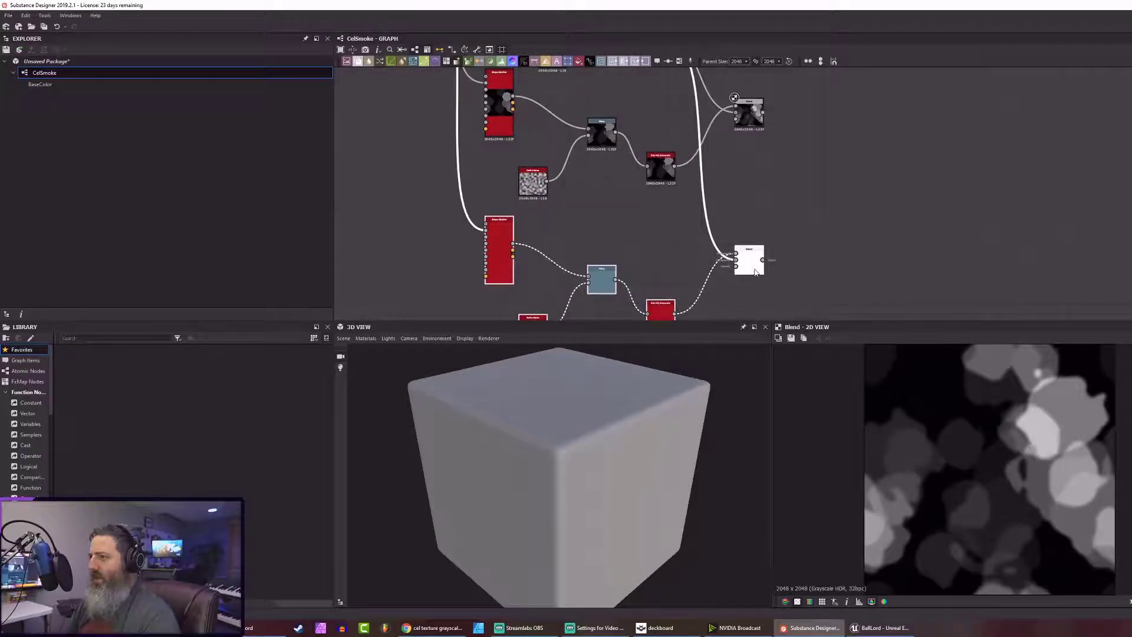
Connect the upper Blend's output to the duplicated lower Blend in place of its existing link from the first chain
{"action": "left_click", "coordinate": [635, 227]}
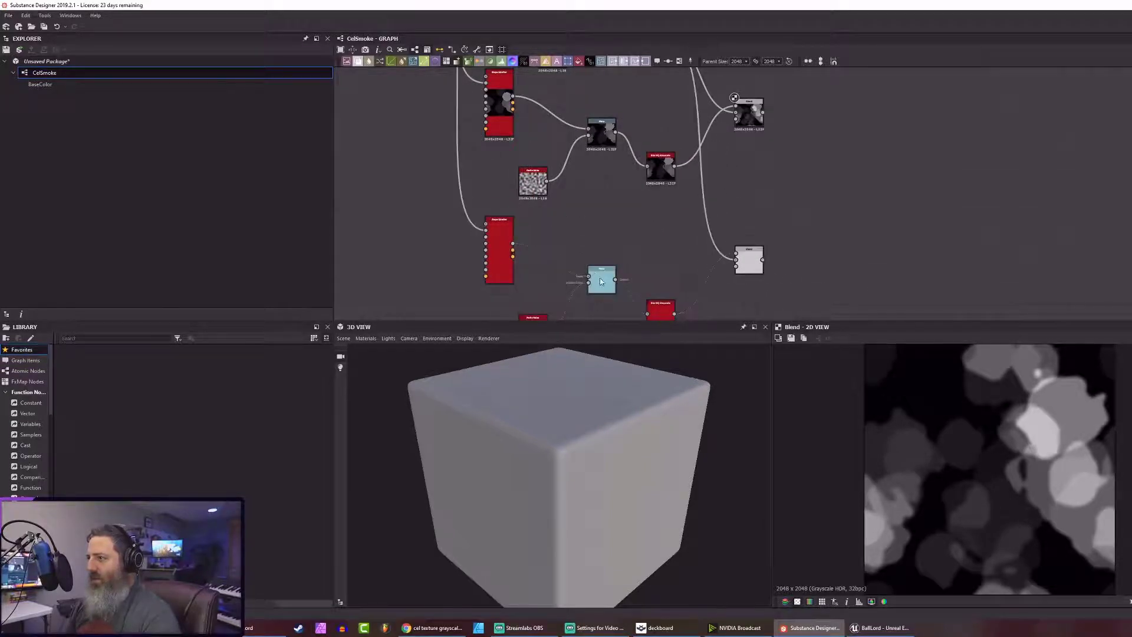
{"action": "left_click", "coordinate": [744, 267]}
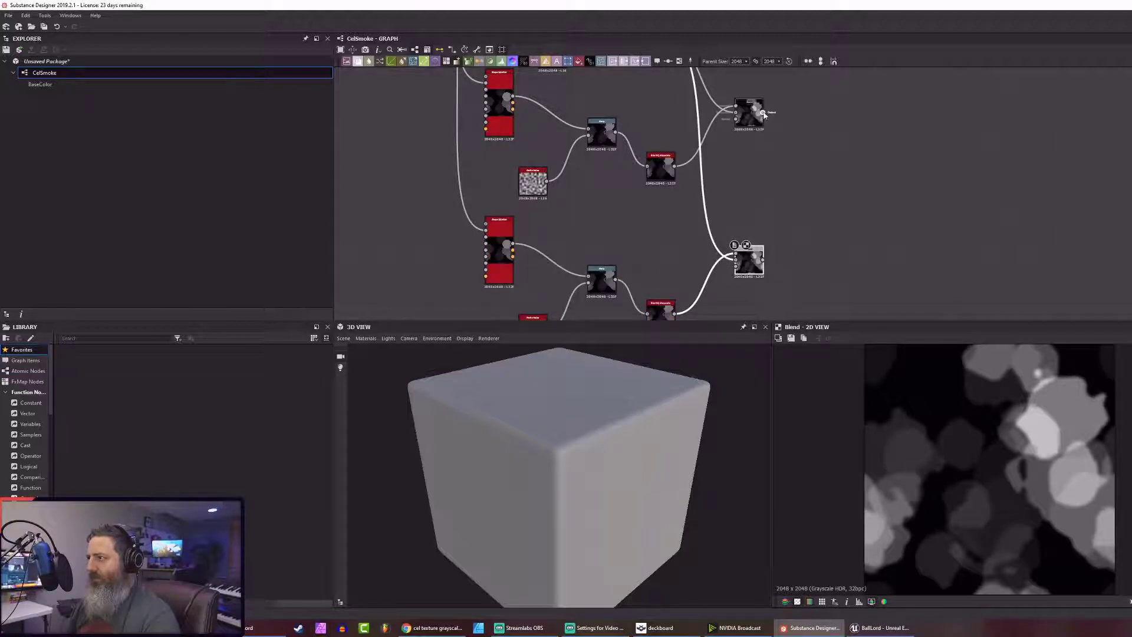
{"action": "left_click_drag", "start_coordinate": [763, 112], "coordinate": [734, 259]}
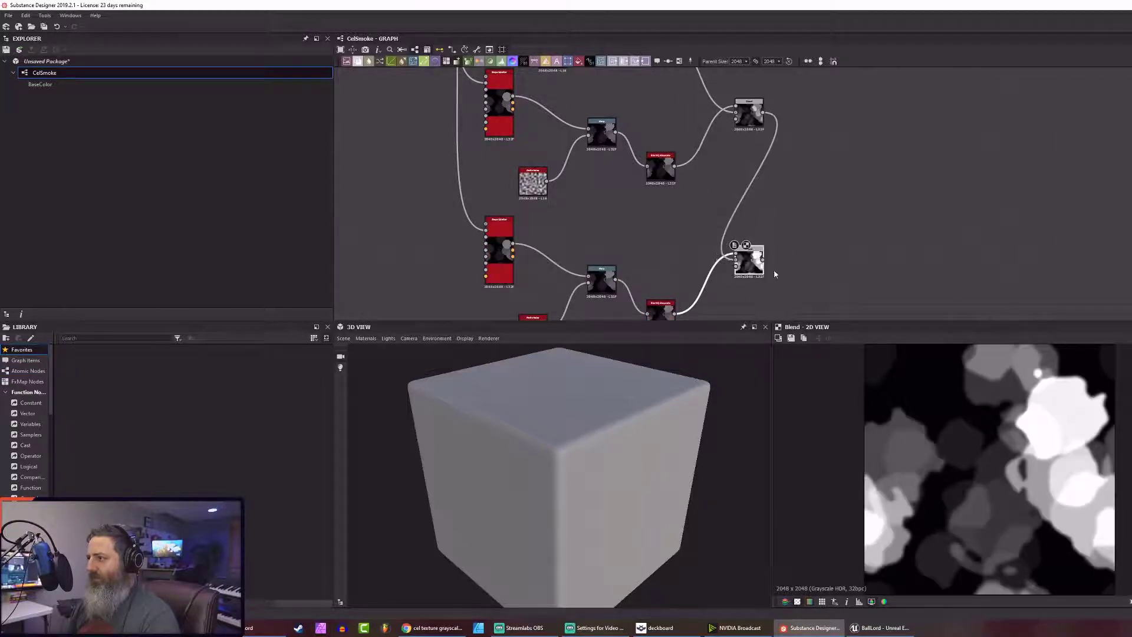
Adjust the third chain's Shape Splatter so it scatters smaller, more numerous circles
{"action": "left_click", "coordinate": [502, 263]}
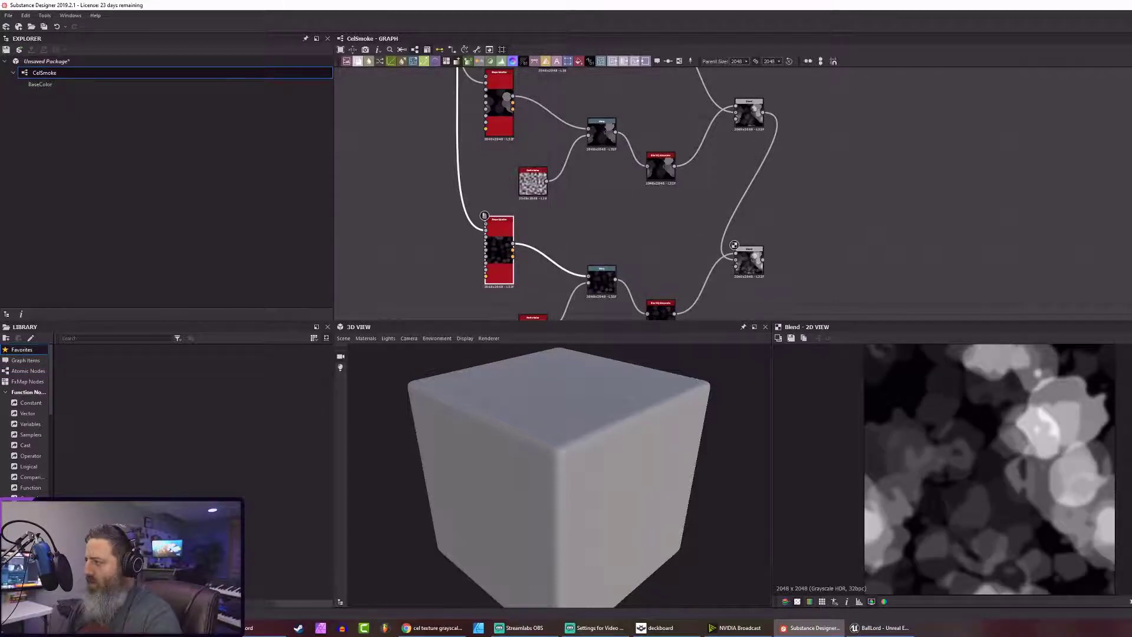
{"action": "left_click", "coordinate": [596, 287]}
{"action": "left_click", "coordinate": [504, 275]}
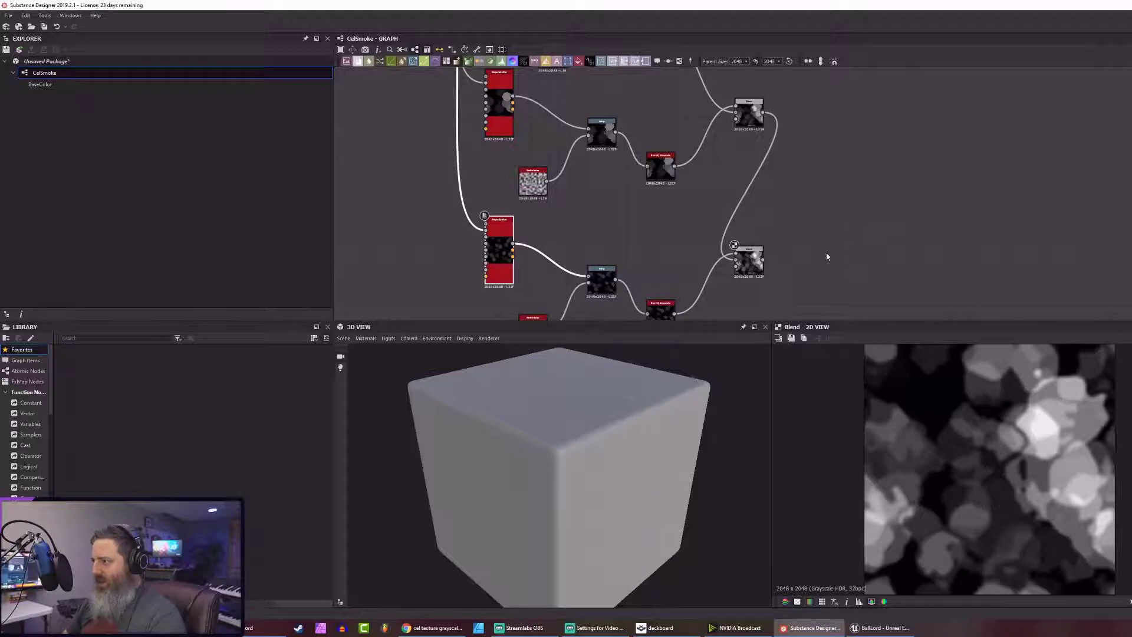
Move the BaseColor output node beyond the Blend nodes and connect the lower Blend's output to it
{"action": "left_click_drag", "start_coordinate": [762, 260], "coordinate": [848, 97]}
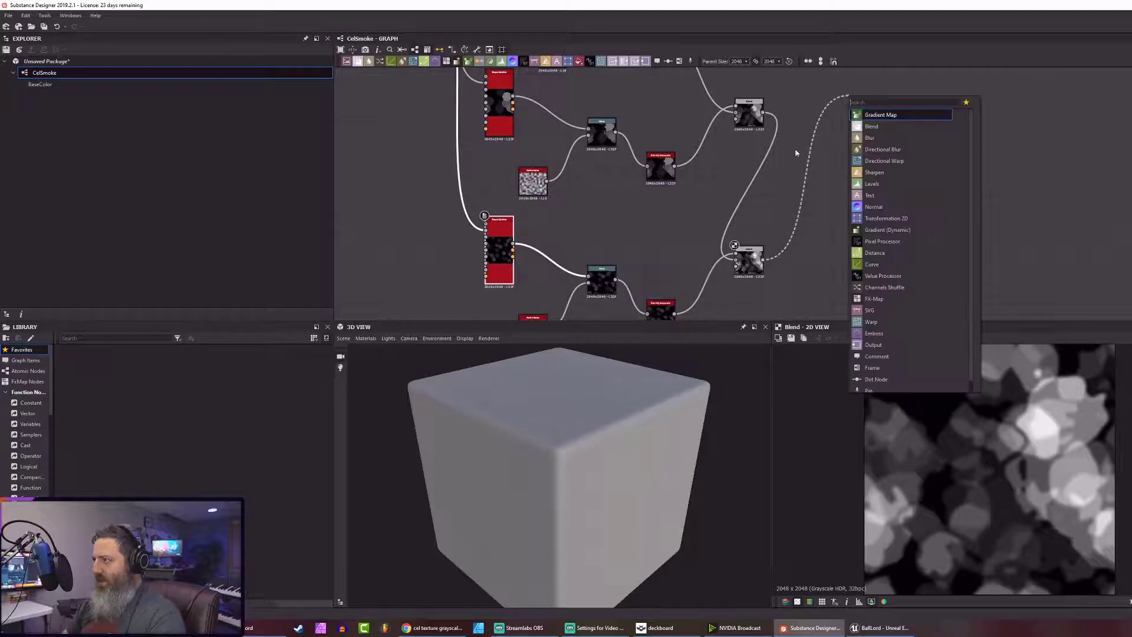
{"action": "left_click", "coordinate": [819, 161]}
{"action": "scroll", "coordinate": [819, 161], "scroll_direction": "down", "scroll_amount": 3}
{"action": "scroll", "coordinate": [825, 162], "scroll_direction": "down", "scroll_amount": 2}
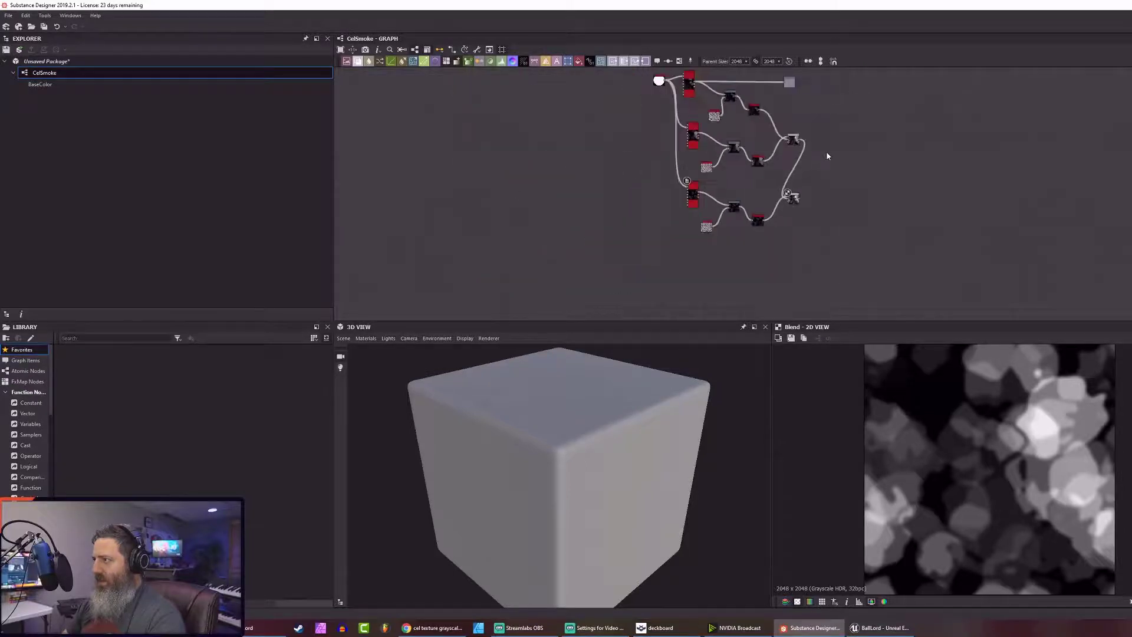
{"action": "left_click_drag", "start_coordinate": [793, 86], "coordinate": [895, 166]}
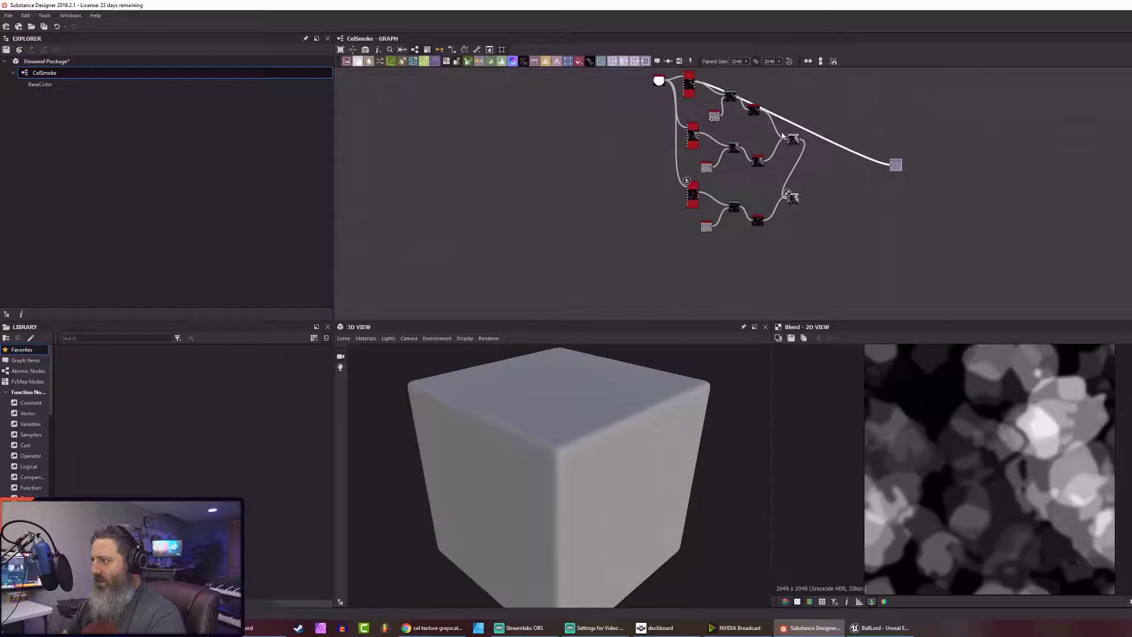
{"action": "left_click_drag", "start_coordinate": [798, 201], "coordinate": [891, 171]}
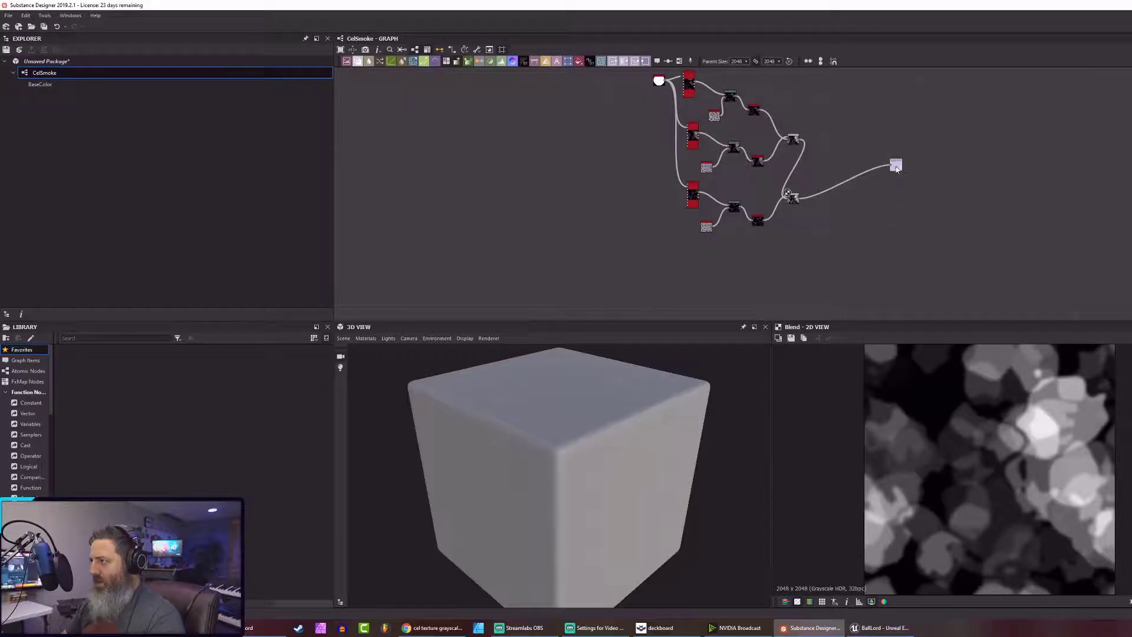
Preview the BaseColor output in 2D and on the 3D cube as Base Color/Diffuse, and examine the cube's sides
{"action": "double_click", "coordinate": [895, 168]}
{"action": "right_click", "coordinate": [895, 168]}
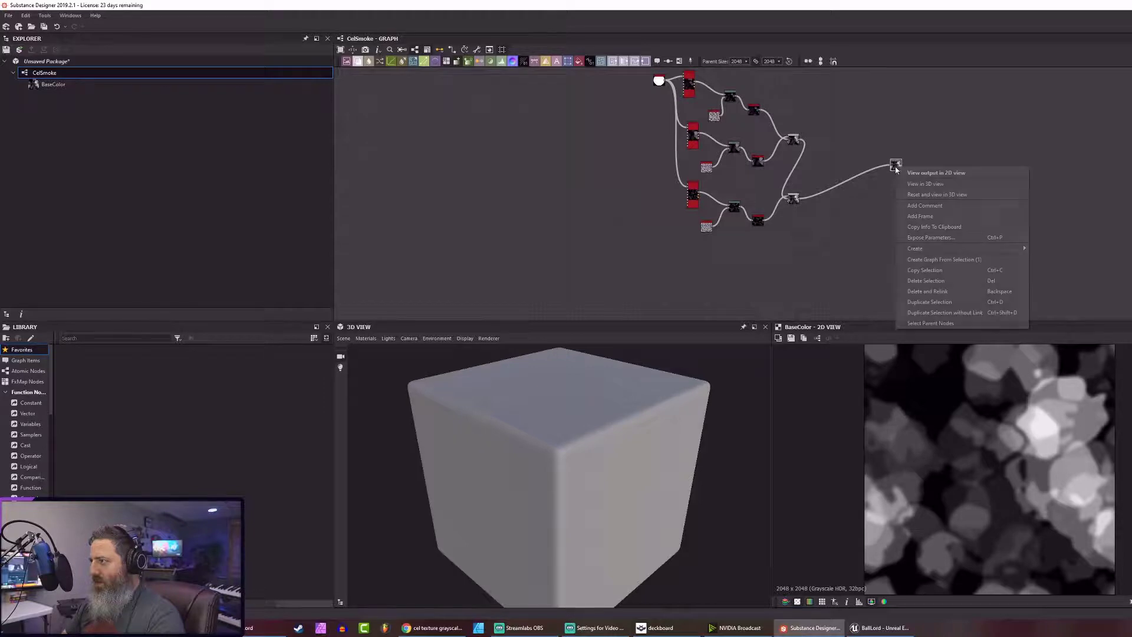
{"action": "left_click", "coordinate": [913, 190]}
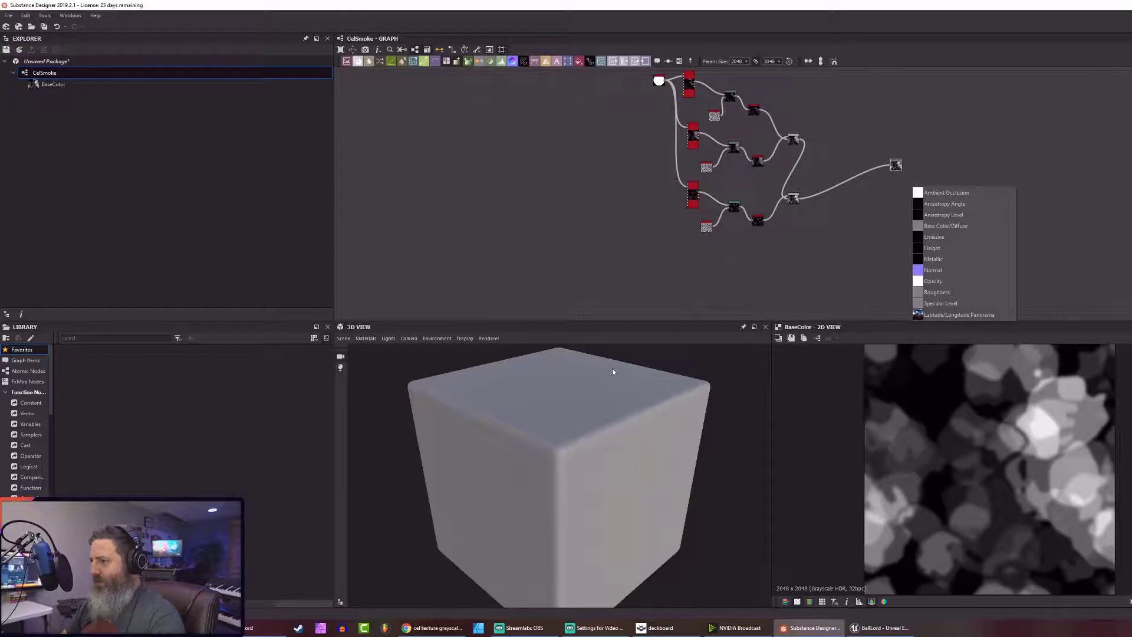
{"action": "left_click", "coordinate": [939, 227]}
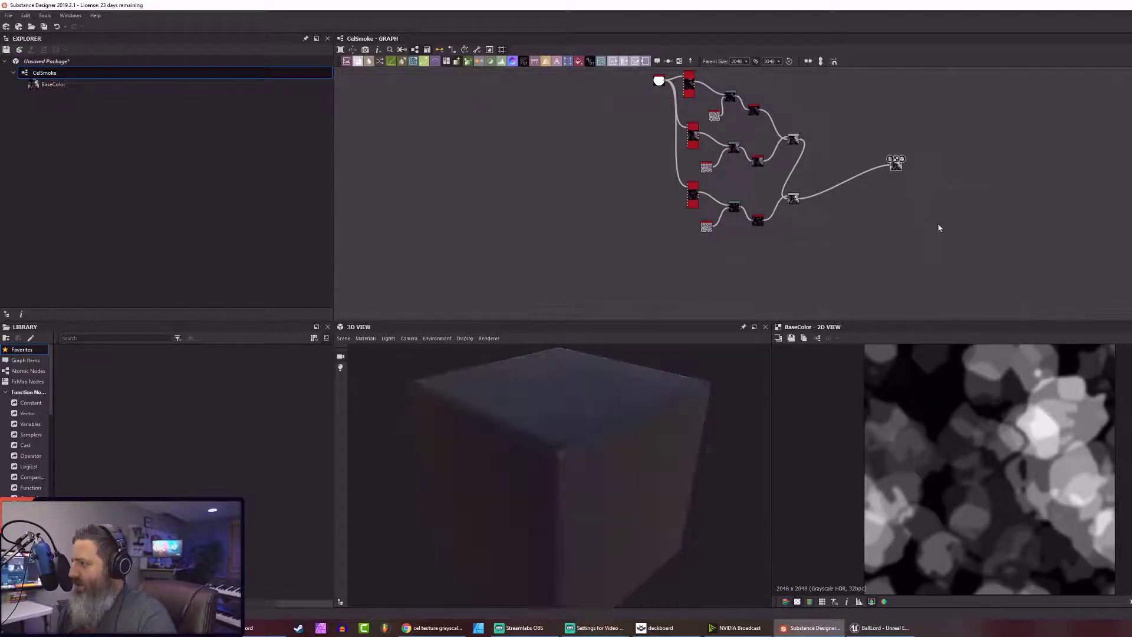
{"action": "mouse_move", "coordinate": [543, 459]}
{"action": "left_mouse_down"}
{"action": "mouse_move", "coordinate": [511, 470]}
{"action": "mouse_move", "coordinate": [455, 431]}
{"action": "mouse_move", "coordinate": [389, 417]}
{"action": "mouse_move", "coordinate": [518, 450]}
{"action": "mouse_move", "coordinate": [572, 430]}
{"action": "mouse_move", "coordinate": [500, 459]}
{"action": "mouse_move", "coordinate": [488, 447]}
{"action": "mouse_move", "coordinate": [504, 433]}
{"action": "mouse_move", "coordinate": [515, 451]}
{"action": "mouse_move", "coordinate": [555, 420]}
{"action": "mouse_move", "coordinate": [553, 436]}
{"action": "mouse_move", "coordinate": [529, 453]}
{"action": "left_mouse_up"}
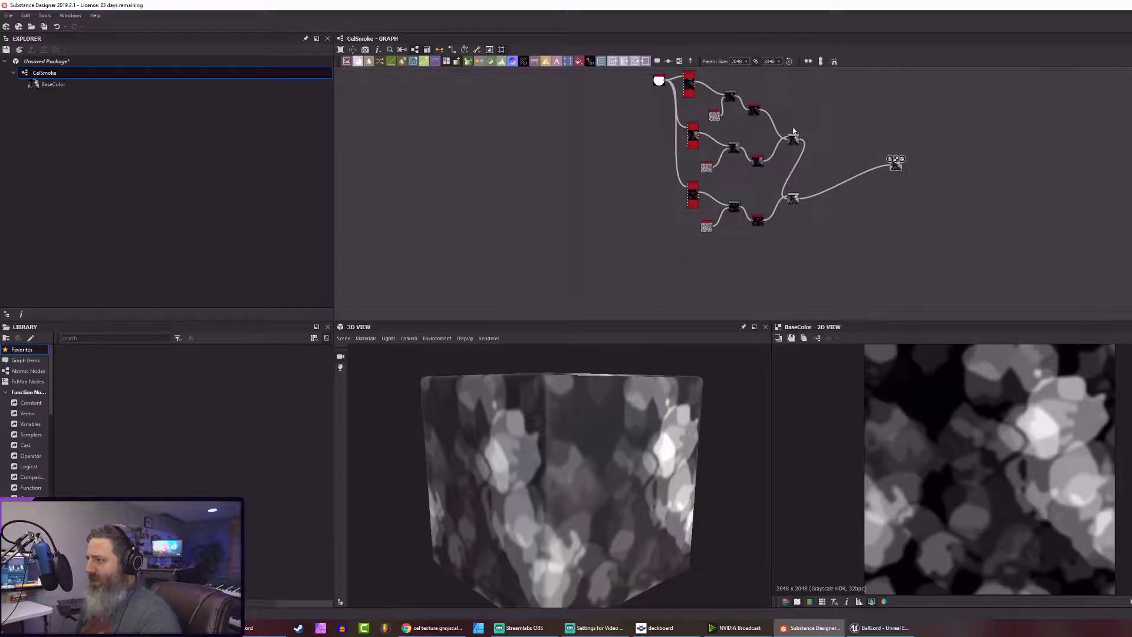
Start exporting the CelSmoke graph's outputs as bitmaps and set the destination to BallLord/Content/Geometry/Basketball/ParticleEffects/NewMeteor
{"action": "right_click", "coordinate": [42, 75]}
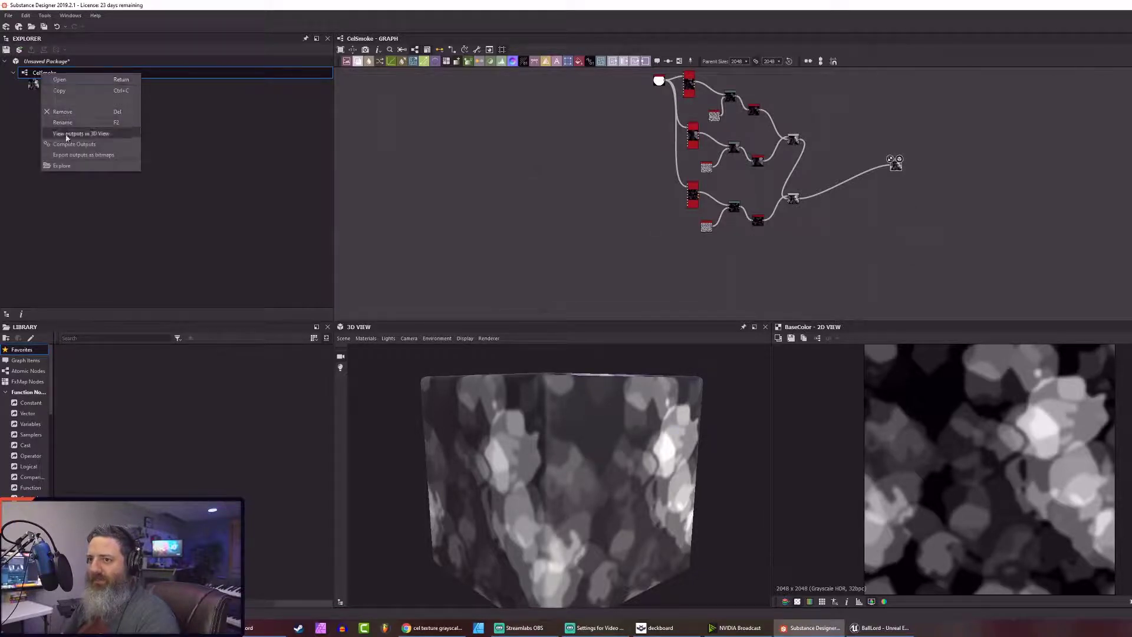
{"action": "left_click", "coordinate": [73, 155]}
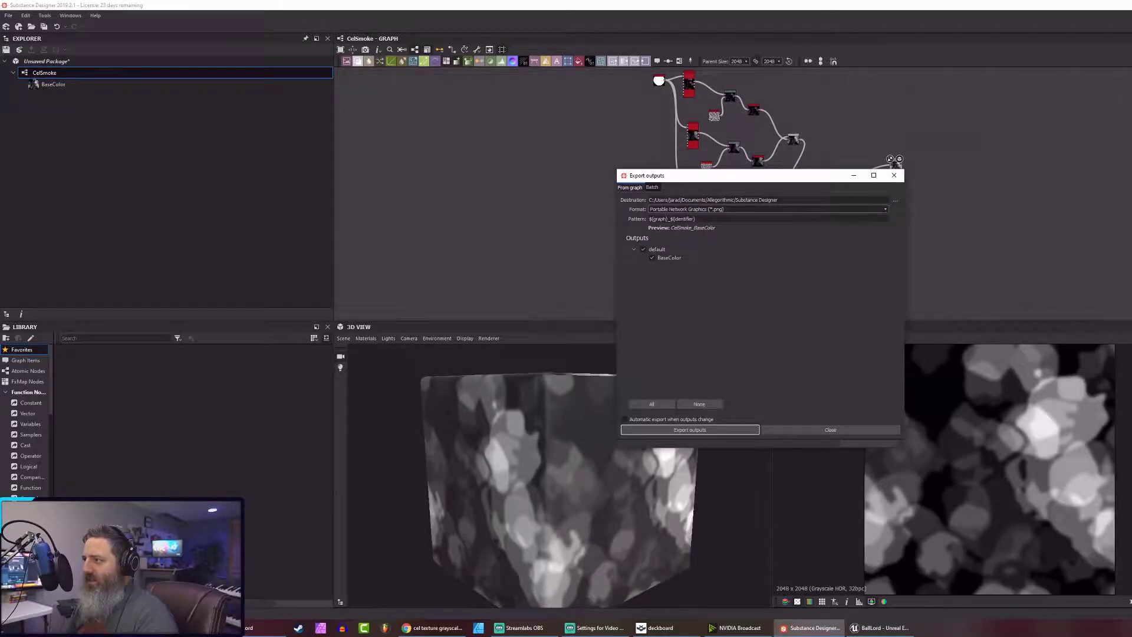
{"action": "left_click", "coordinate": [893, 202]}
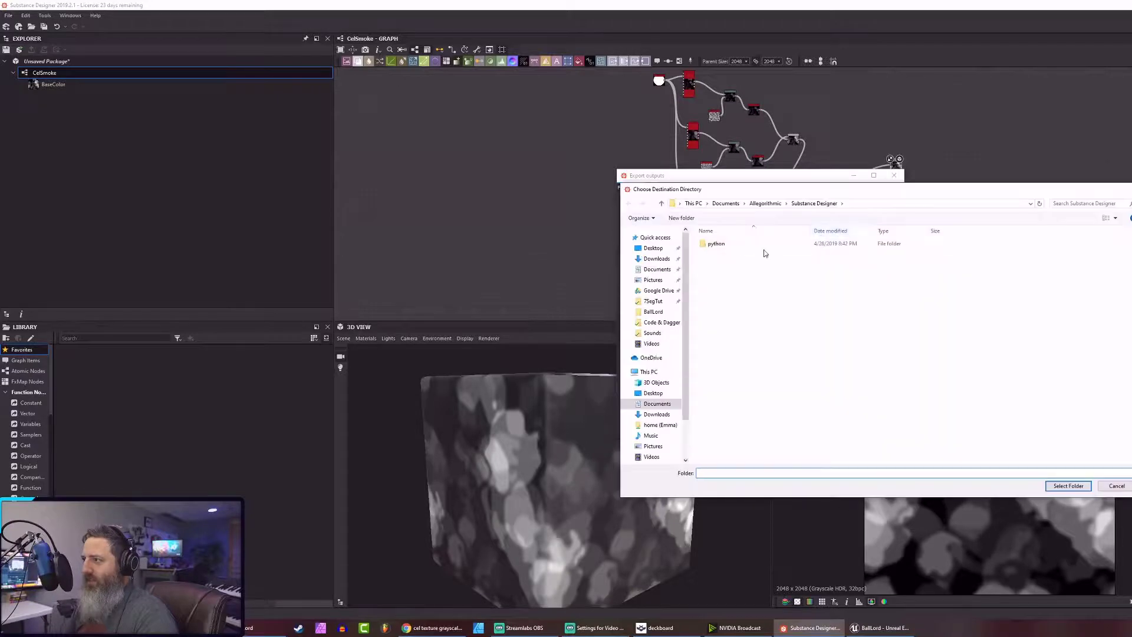
{"action": "left_click", "coordinate": [653, 311]}
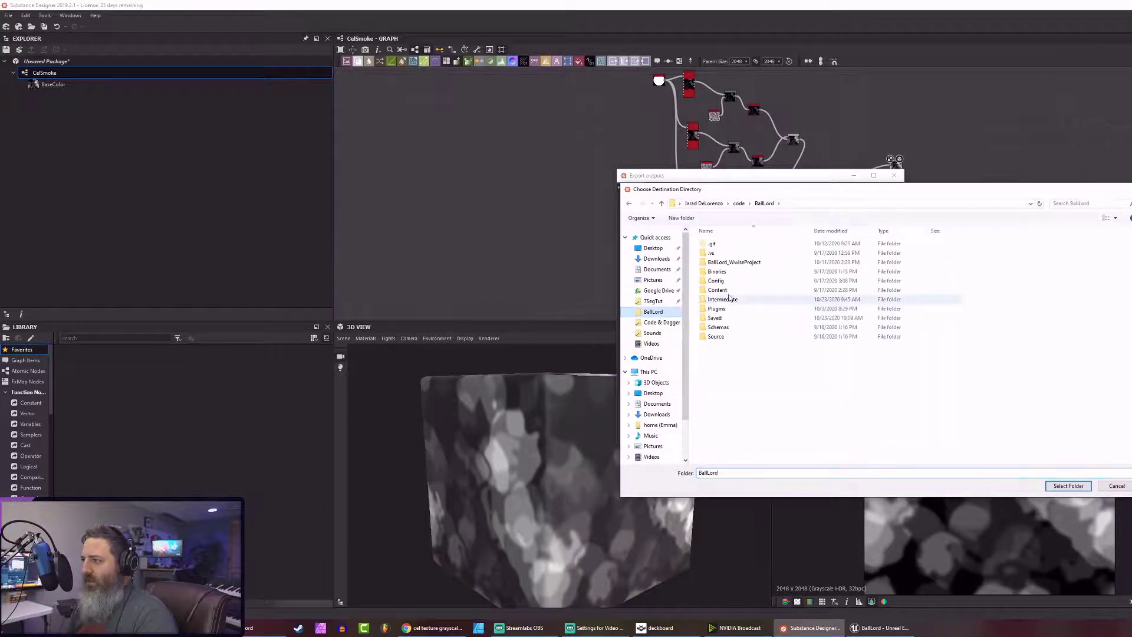
{"action": "double_click", "coordinate": [721, 289]}
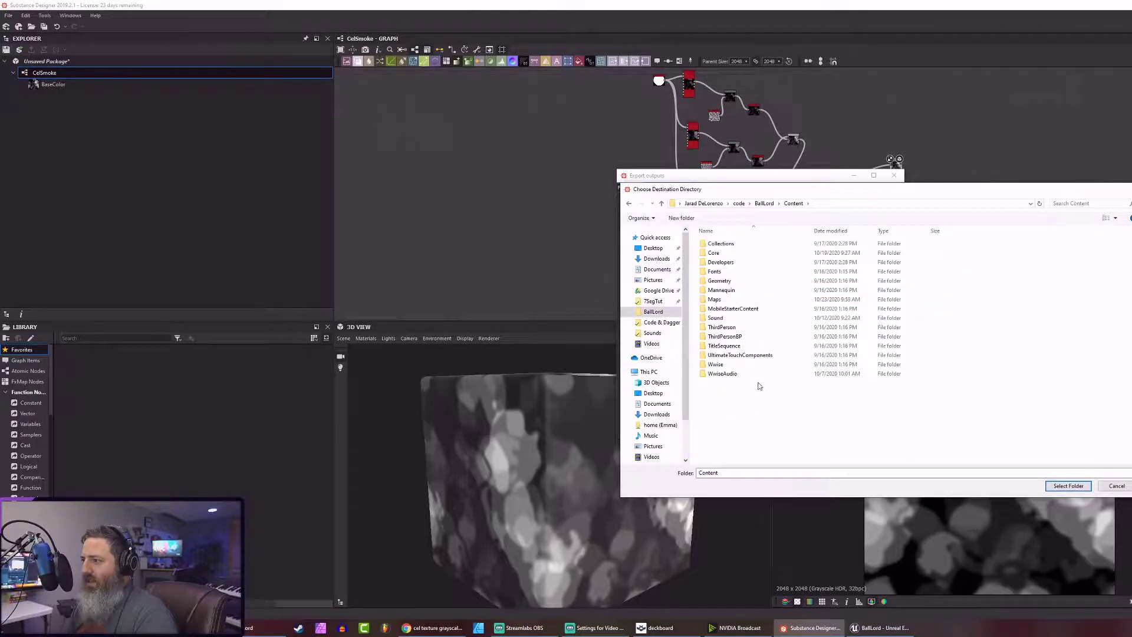
{"action": "double_click", "coordinate": [719, 280]}
{"action": "double_click", "coordinate": [719, 281]}
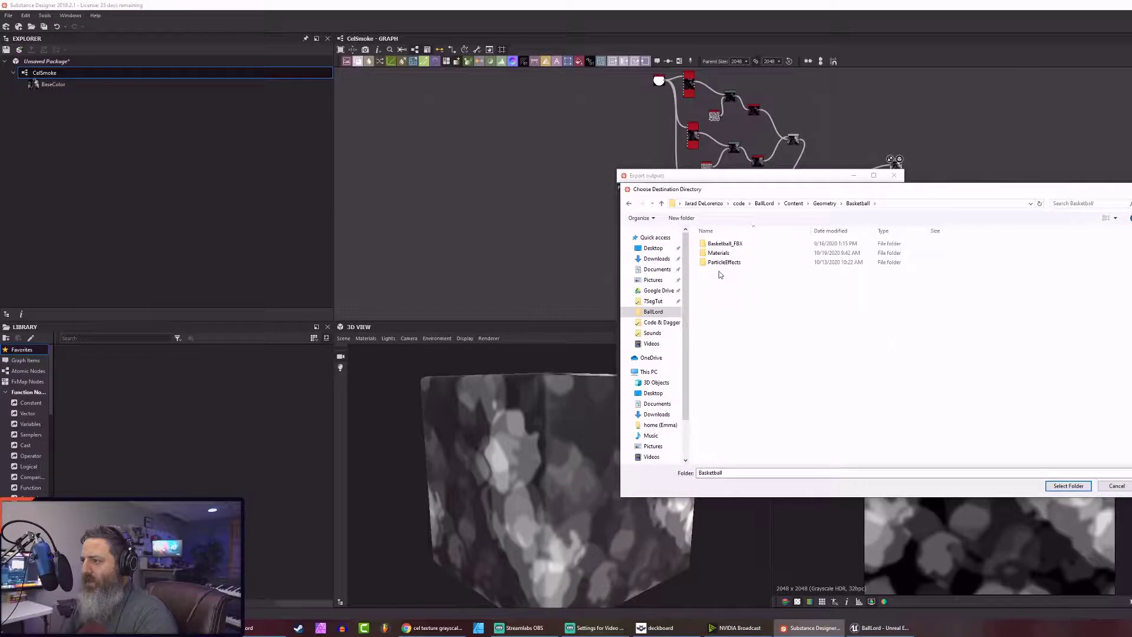
{"action": "left_click", "coordinate": [720, 262]}
{"action": "double_click", "coordinate": [721, 263]}
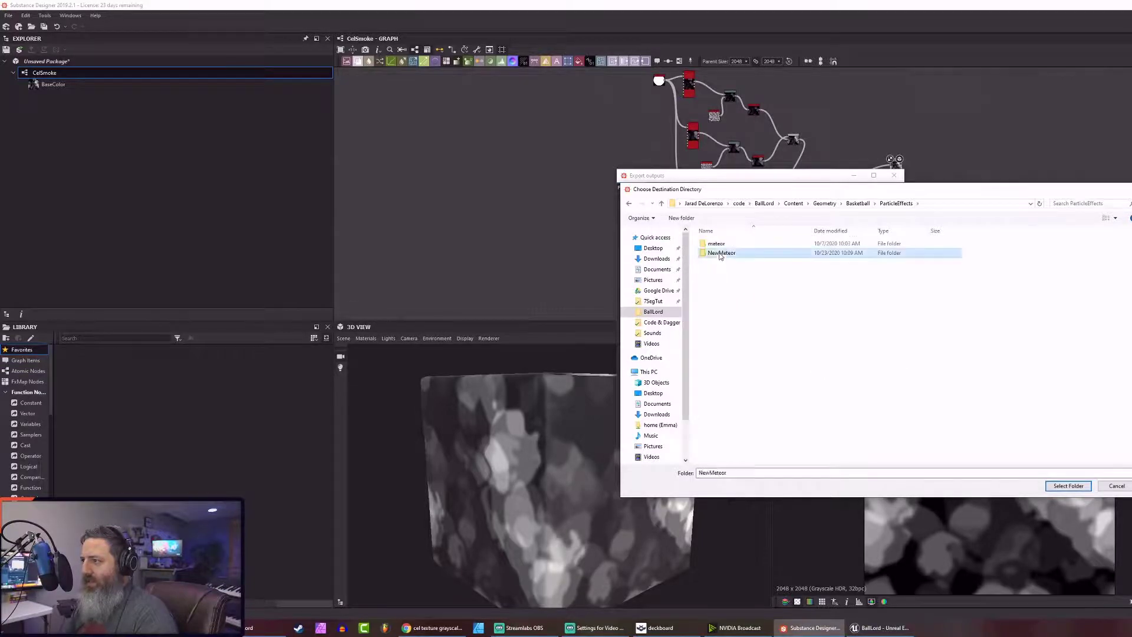
{"action": "double_click", "coordinate": [720, 253]}
{"action": "double_click", "coordinate": [732, 472]}
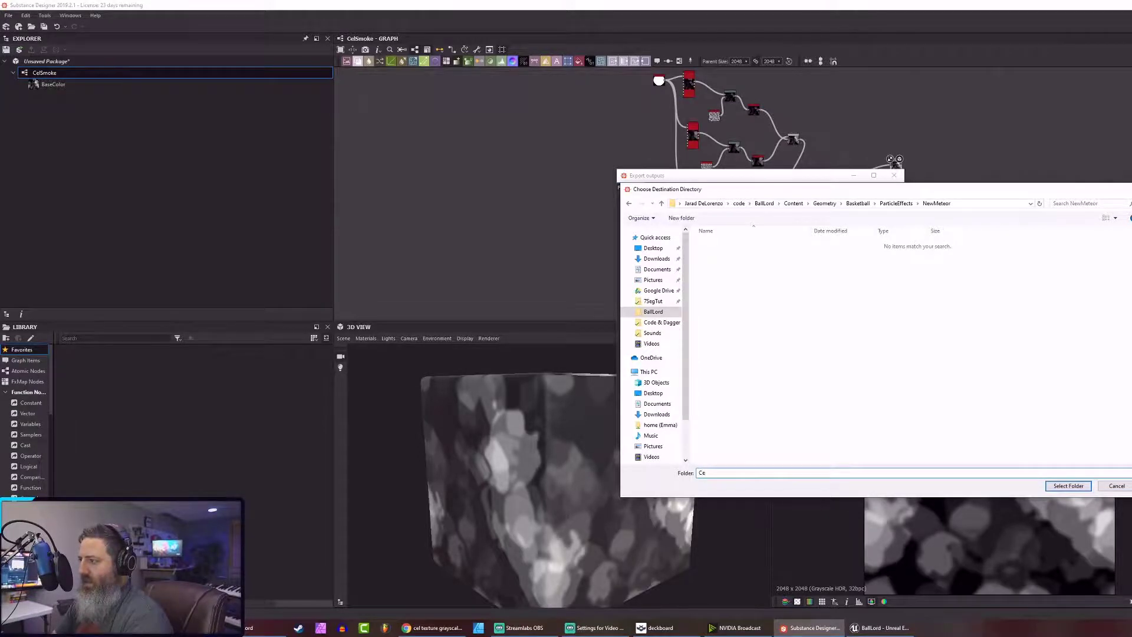
{"action": "key", "text": "BackSpace"}
{"action": "key", "text": "BackSpace"}
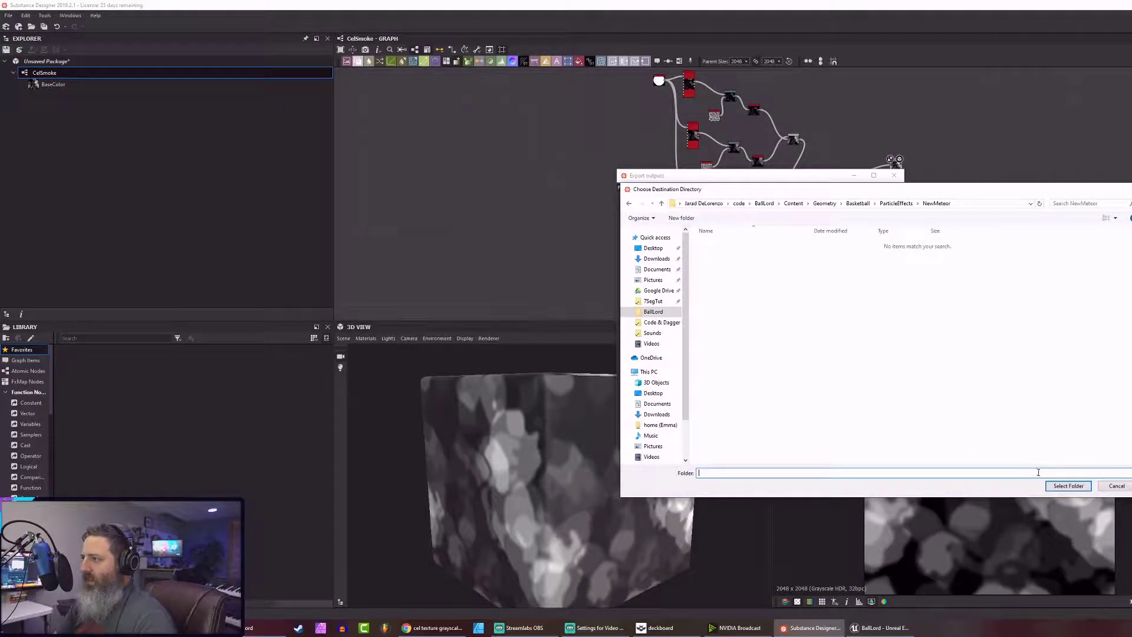
{"action": "left_click", "coordinate": [1067, 486]}
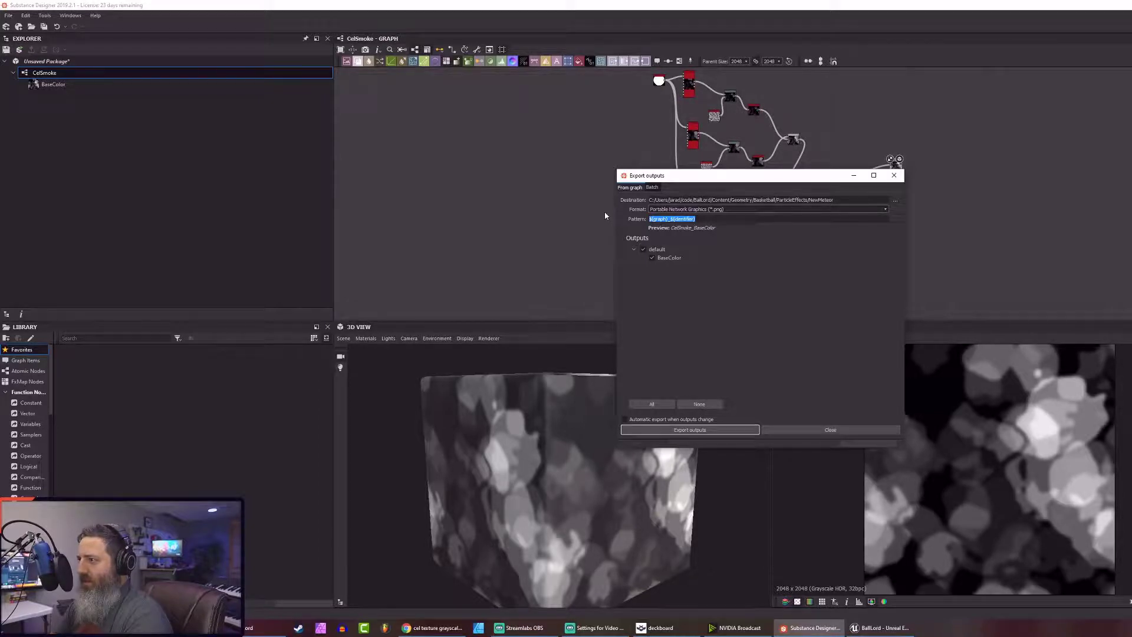
{"action": "key", "text": "Home"}
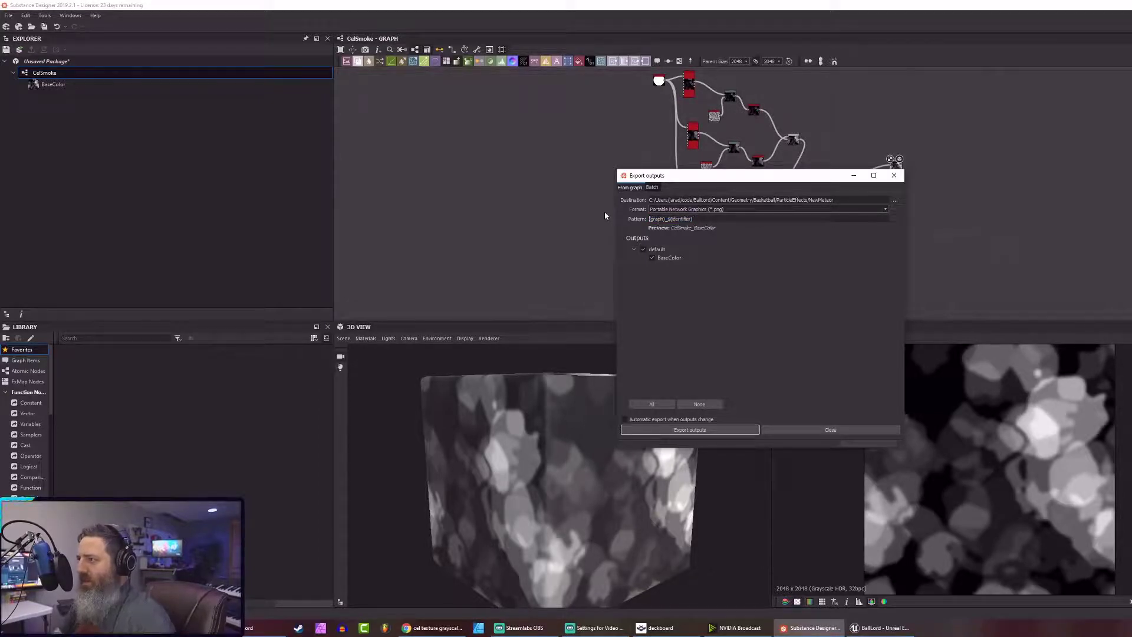
{"action": "key", "text": "Delete"}
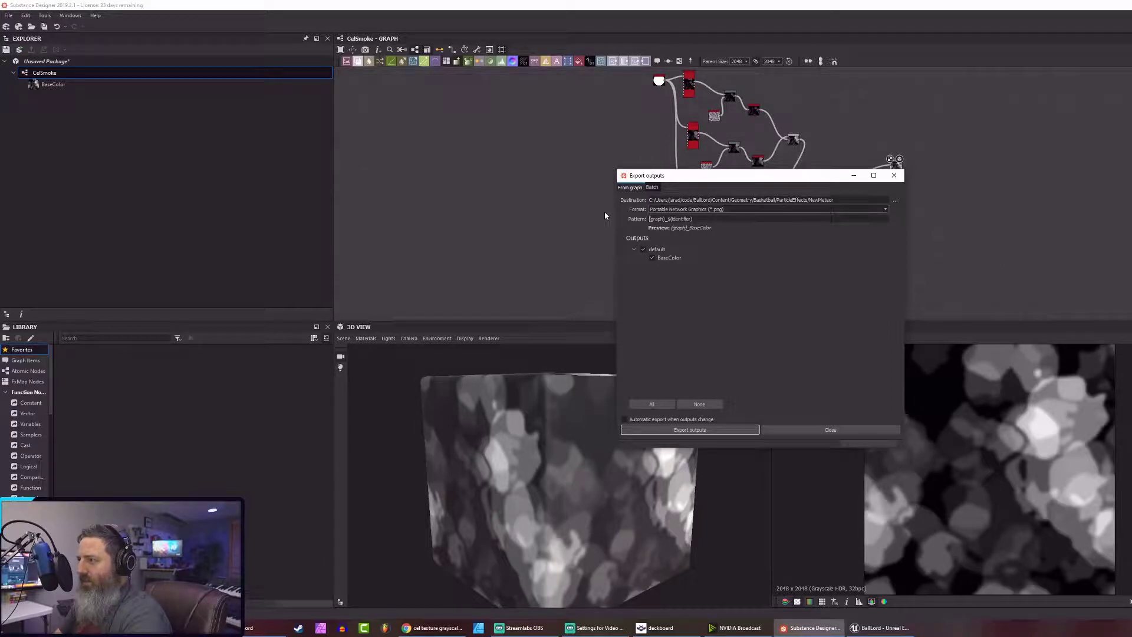
{"action": "type", "text": "$"}
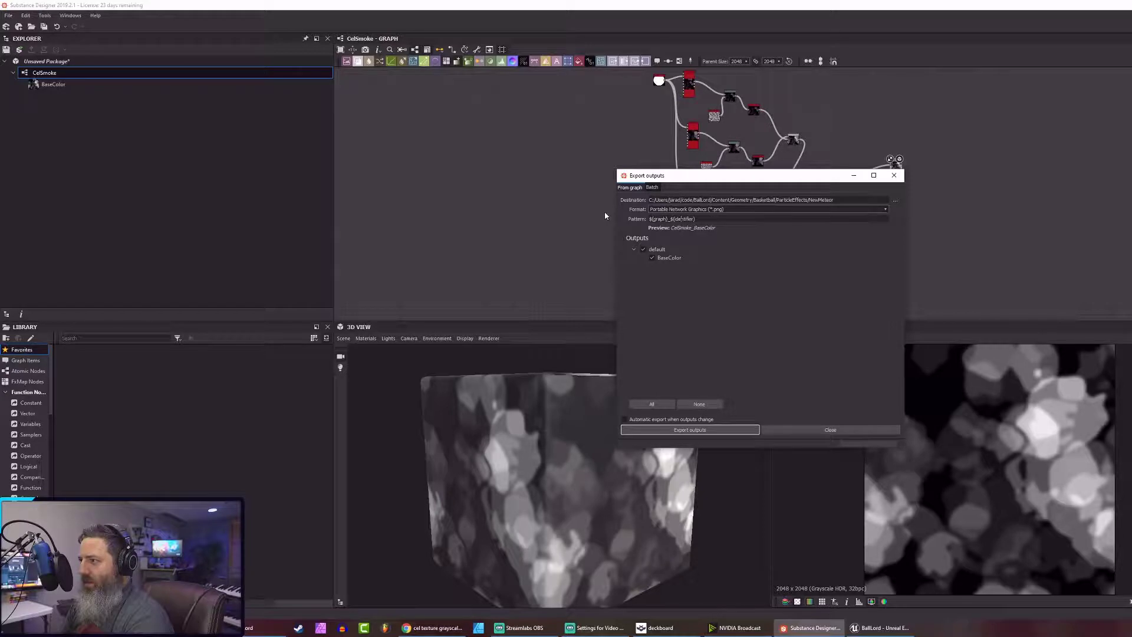
Shorten the export file name pattern to $(graph) and export the BaseColor output as PNG
{"action": "key", "text": "BackSpace"}
{"action": "key", "text": "BackSpace"}
{"action": "key", "text": "BackSpace"}
{"action": "key", "text": "BackSpace"}
{"action": "key", "text": "BackSpace"}
{"action": "key", "text": "BackSpace"}
{"action": "key", "text": "BackSpace"}
{"action": "key", "text": "BackSpace"}
{"action": "key", "text": "BackSpace"}
{"action": "key", "text": "BackSpace"}
{"action": "key", "text": "BackSpace"}
{"action": "key", "text": "BackSpace"}
{"action": "key", "text": "BackSpace"}
{"action": "key", "text": "BackSpace"}
{"action": "left_click", "coordinate": [681, 430]}
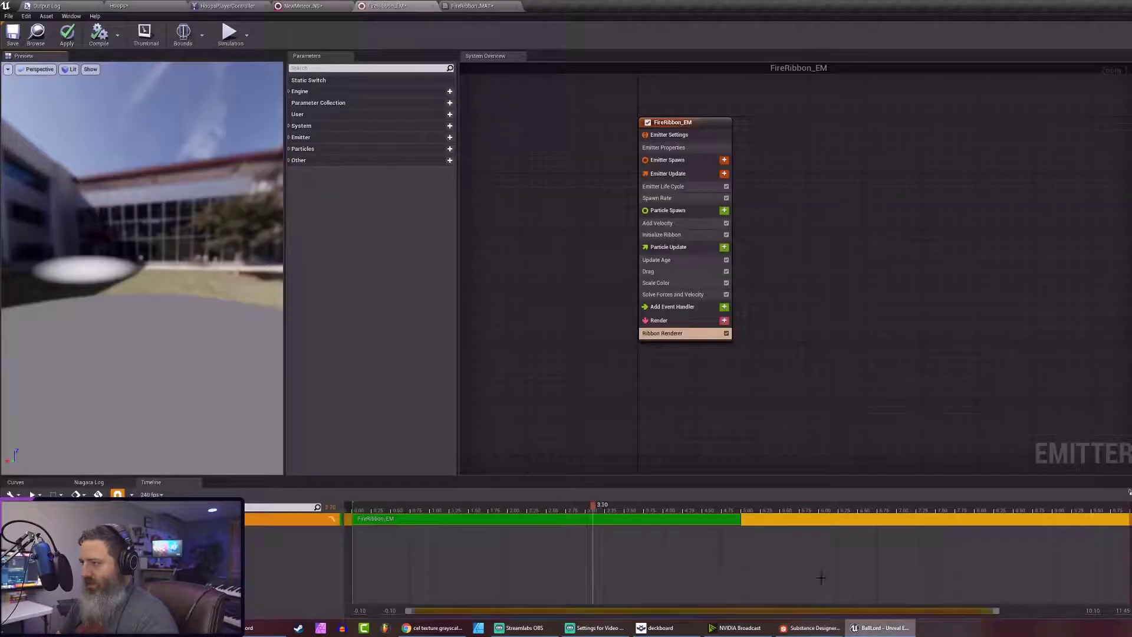
Switch to Unreal Editor and set the FireRibbon_MAT material's Texture Sample to the CelSmoke texture
{"action": "left_click", "coordinate": [880, 627]}
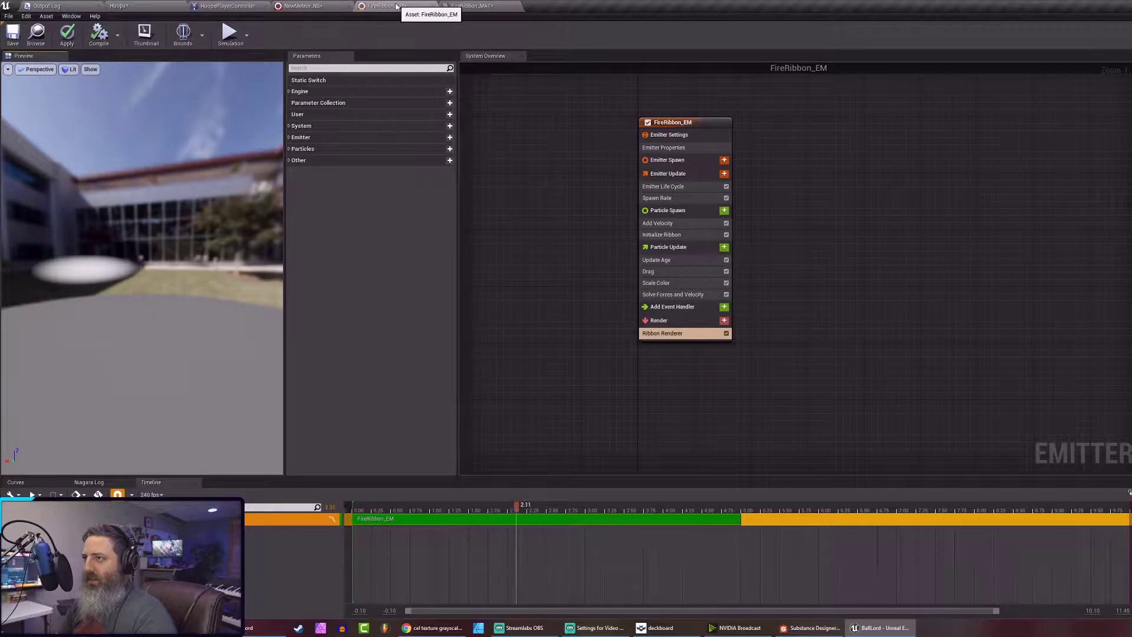
{"action": "left_click", "coordinate": [472, 6]}
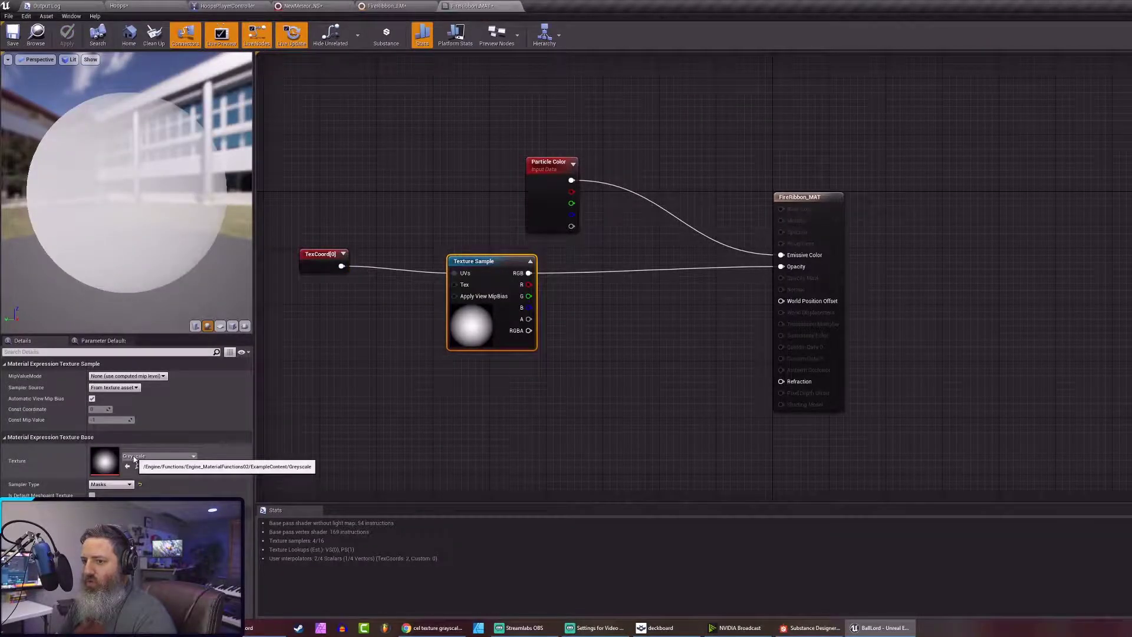
{"action": "left_click", "coordinate": [134, 458]}
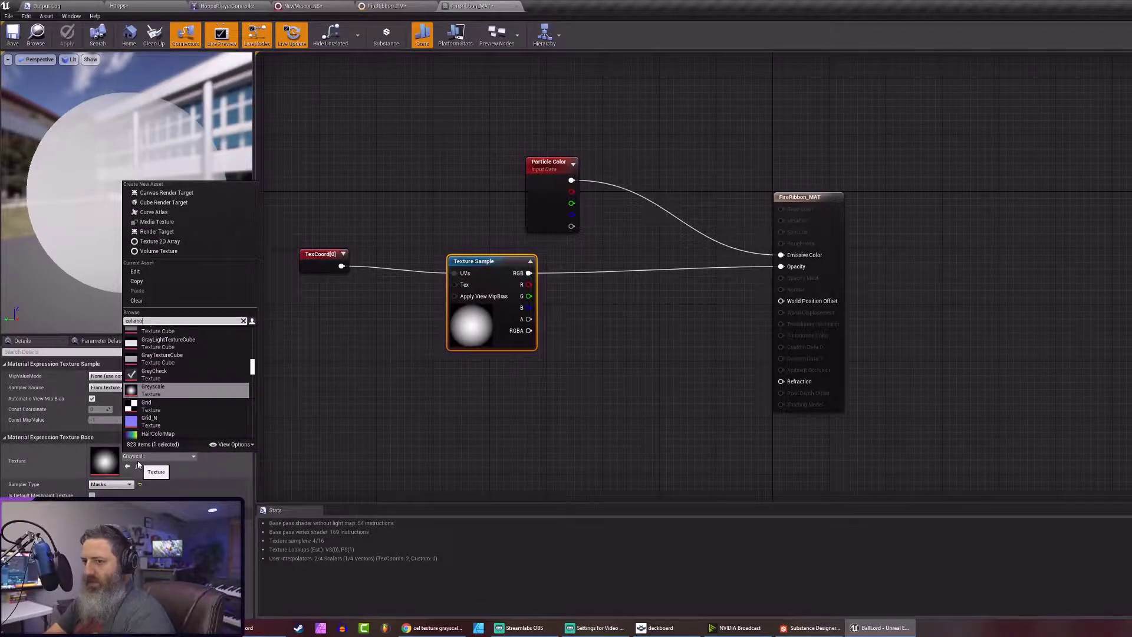
{"action": "left_click", "coordinate": [151, 335]}
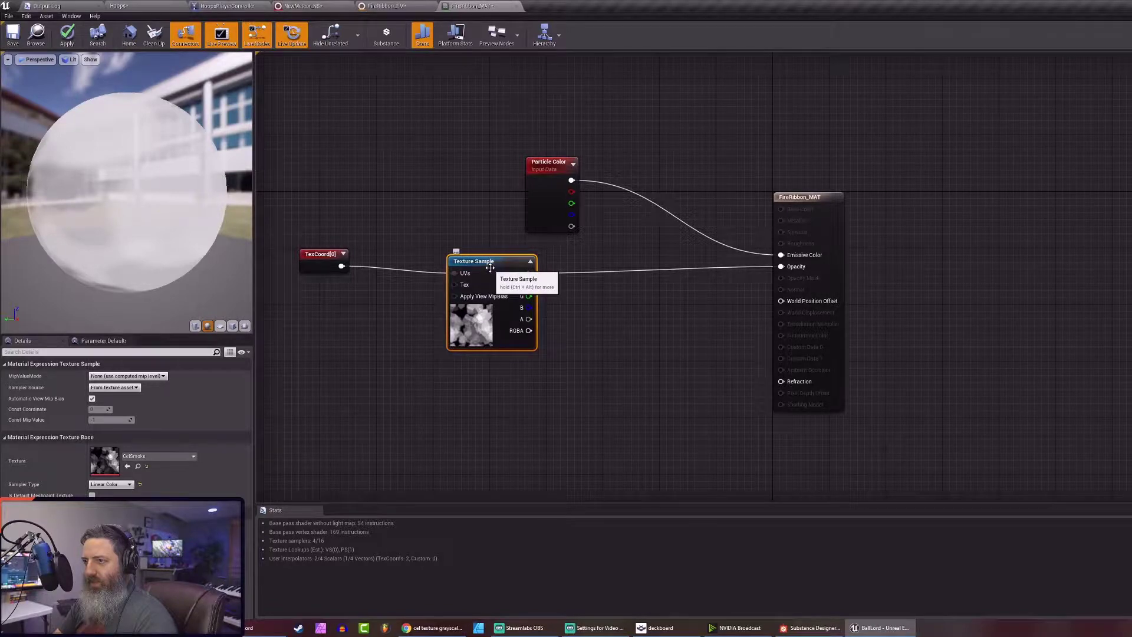
Make room before the Texture Sample and insert a Panner node between TexCoord and the sample's UVs
{"action": "left_click_drag", "start_coordinate": [490, 267], "coordinate": [582, 261]}
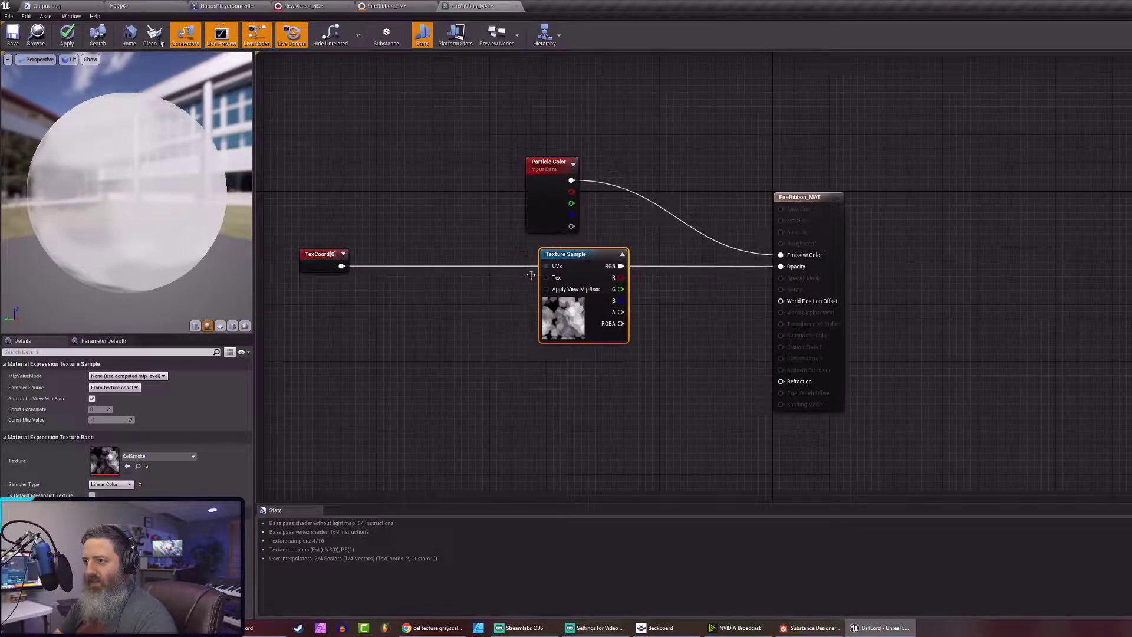
{"action": "left_click", "coordinate": [392, 320]}
{"action": "right_click", "coordinate": [392, 321]}
{"action": "type", "text": "pan"}
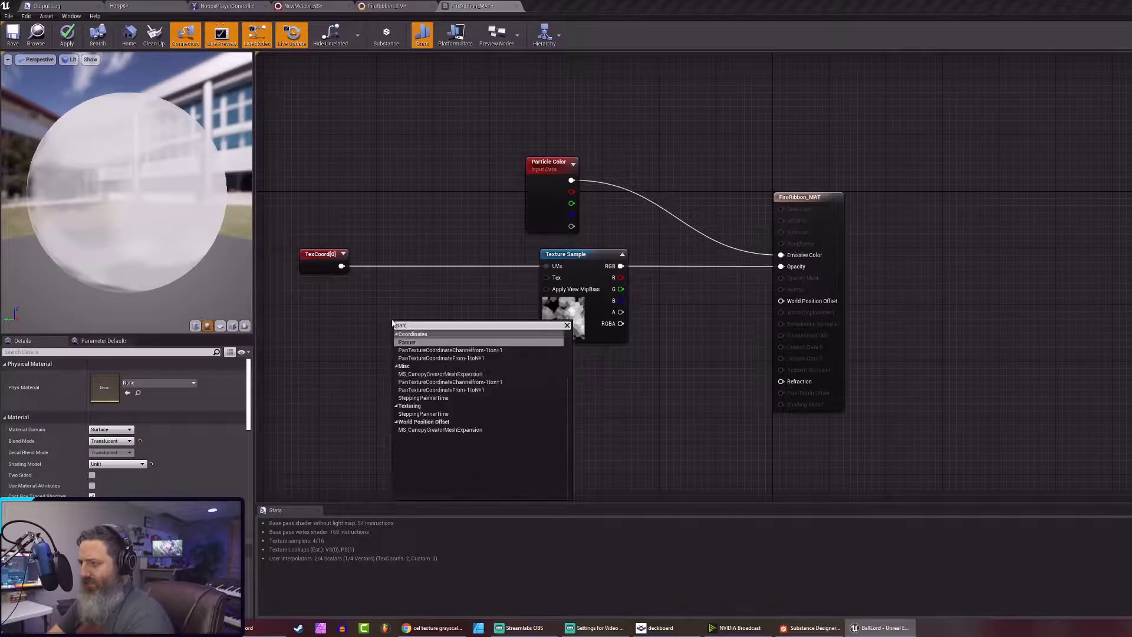
{"action": "key", "text": "Return"}
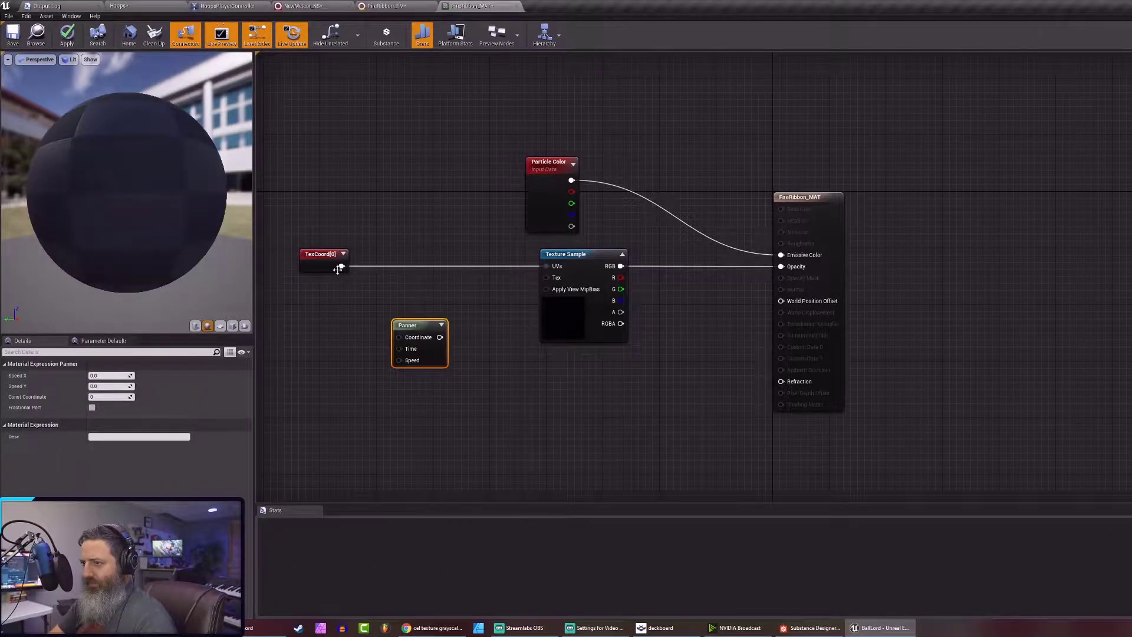
{"action": "left_click_drag", "start_coordinate": [341, 266], "coordinate": [547, 266]}
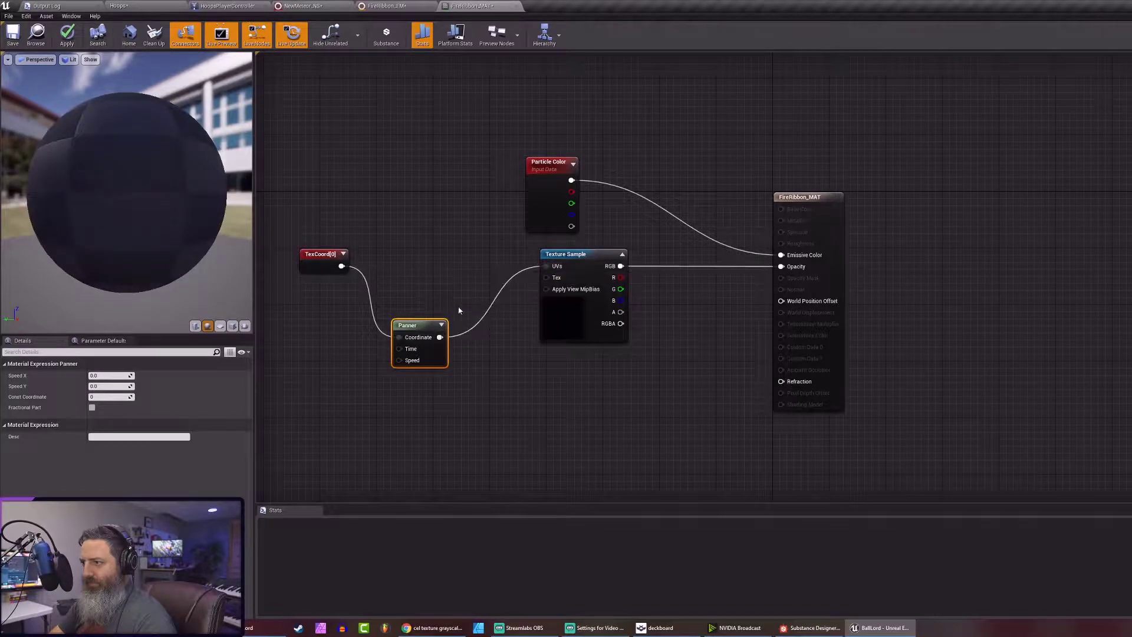
Set the Panner node's Speed X to 0.5 and space out the Panner and FireRibbon_MAT result nodes along the graph
{"action": "left_click_drag", "start_coordinate": [416, 339], "coordinate": [436, 275]}
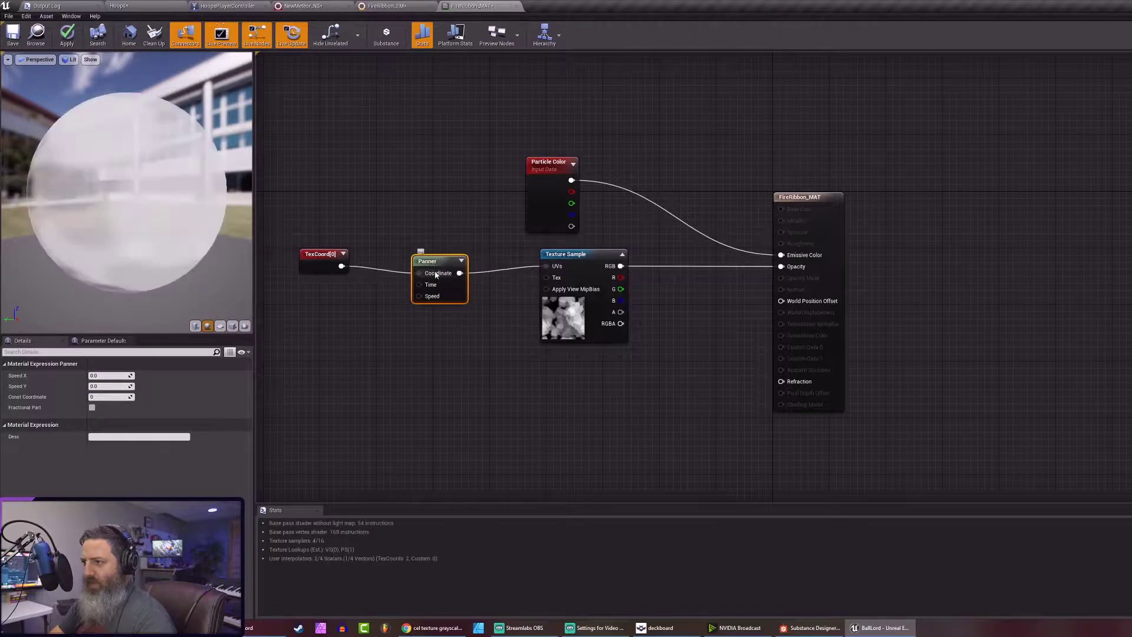
{"action": "left_click", "coordinate": [96, 374]}
{"action": "type", "text": "1"}
{"action": "key", "text": "Return"}
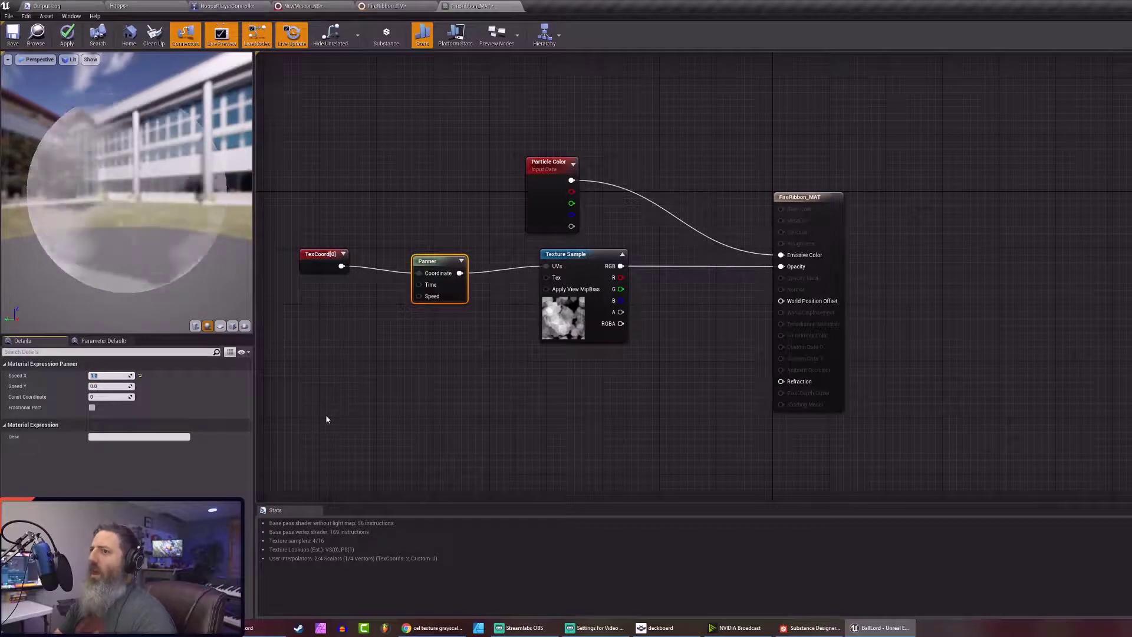
{"action": "left_click", "coordinate": [102, 375]}
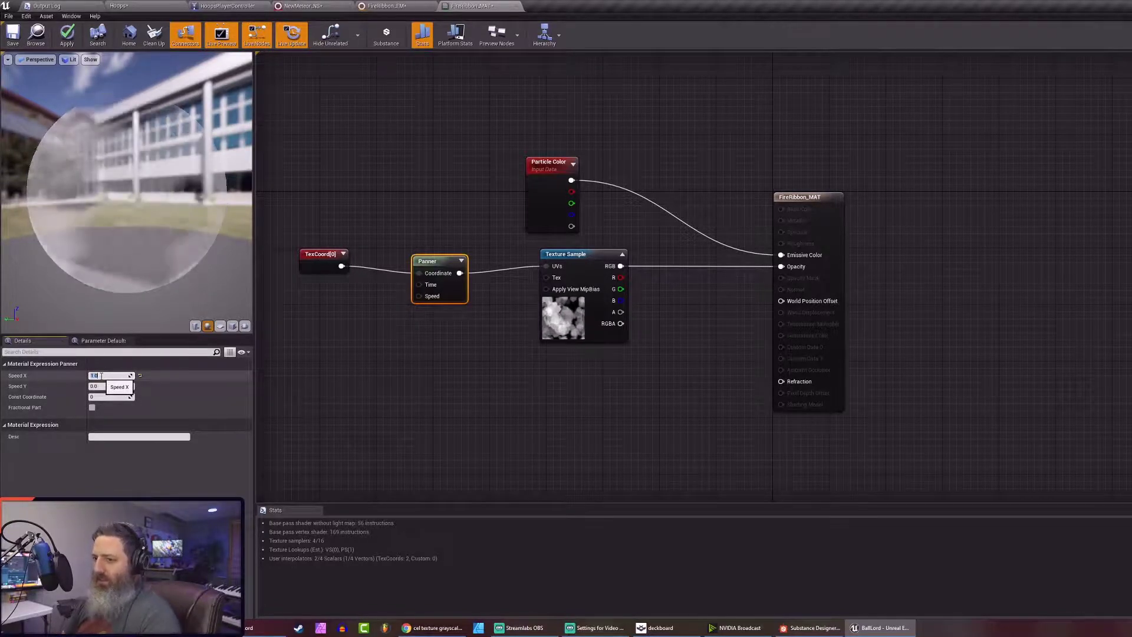
{"action": "type", "text": "0.5"}
{"action": "key", "text": "Return"}
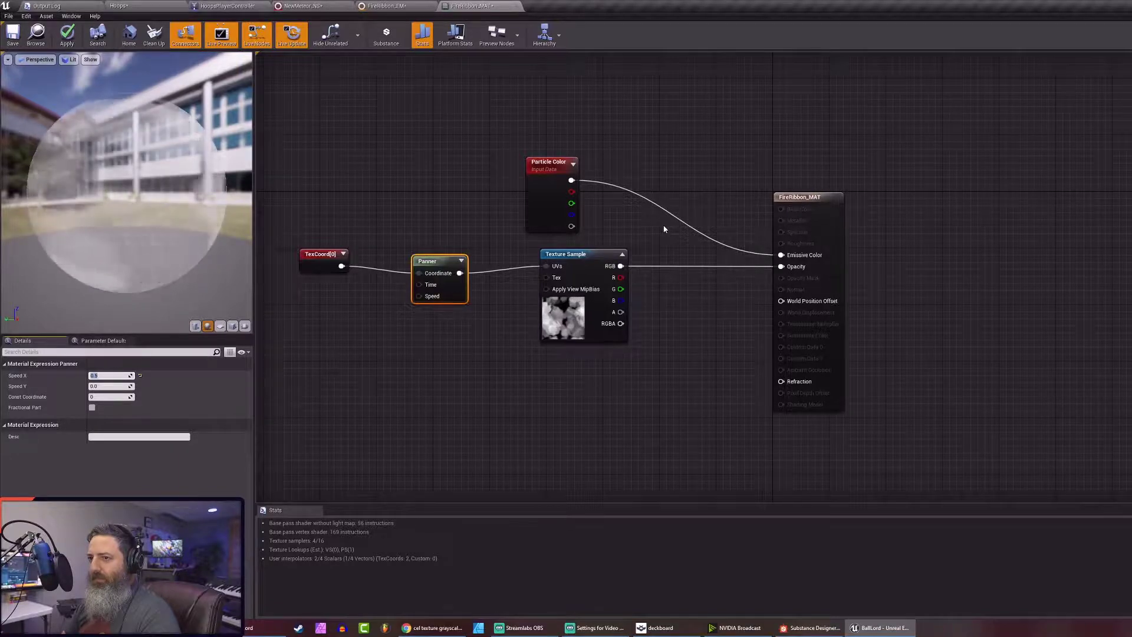
{"action": "left_click_drag", "start_coordinate": [805, 197], "coordinate": [876, 198]}
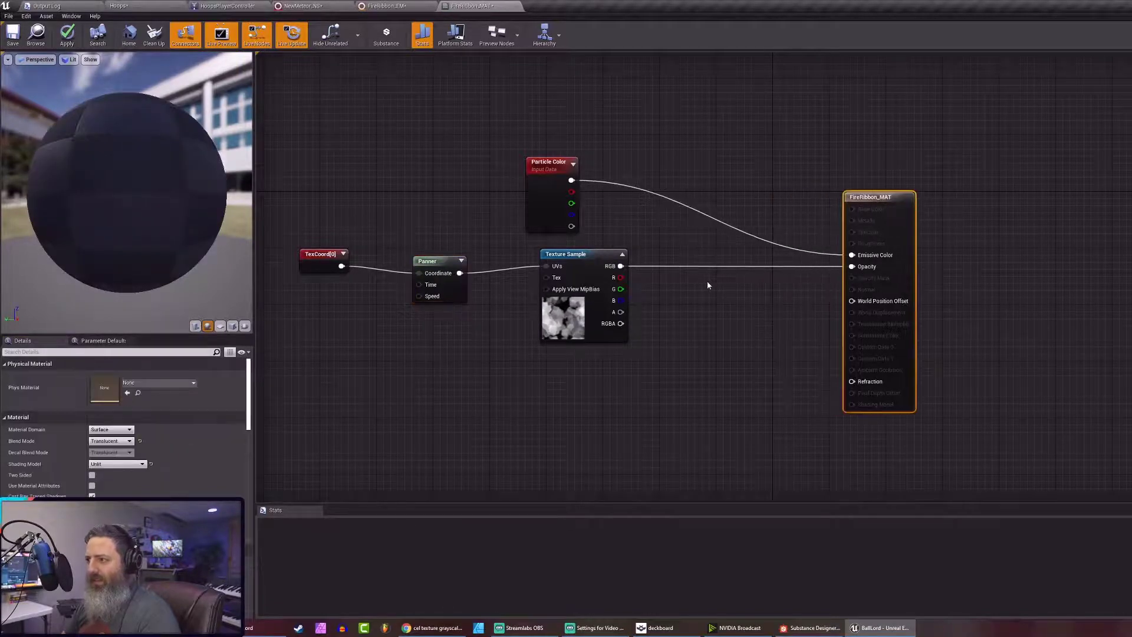
{"action": "right_click", "coordinate": [663, 287]}
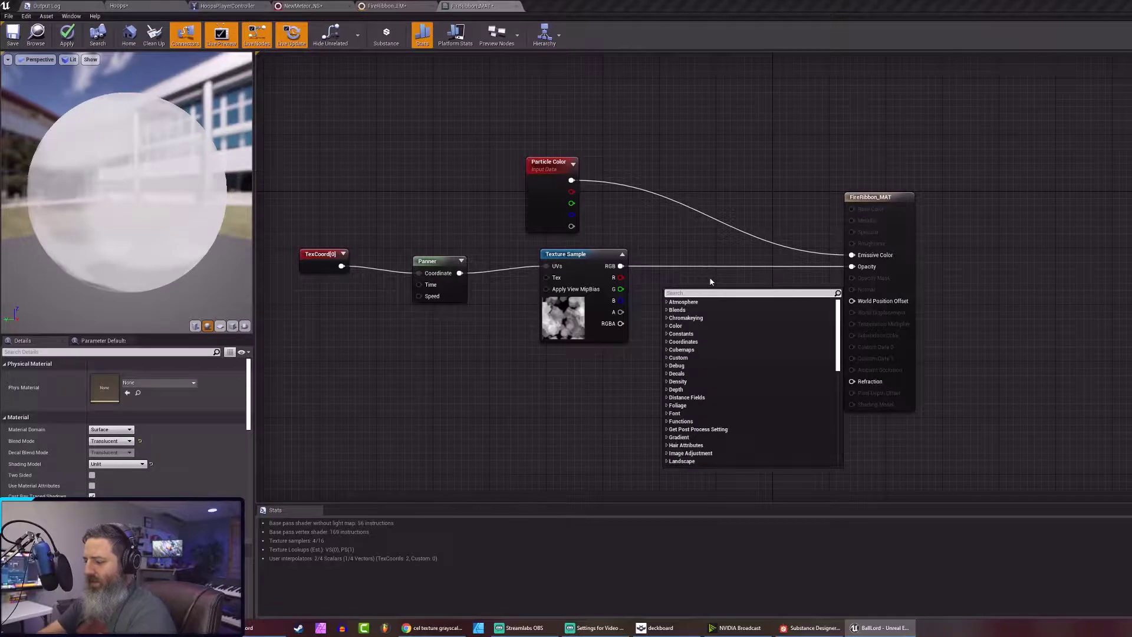
{"action": "type", "text": "level"}
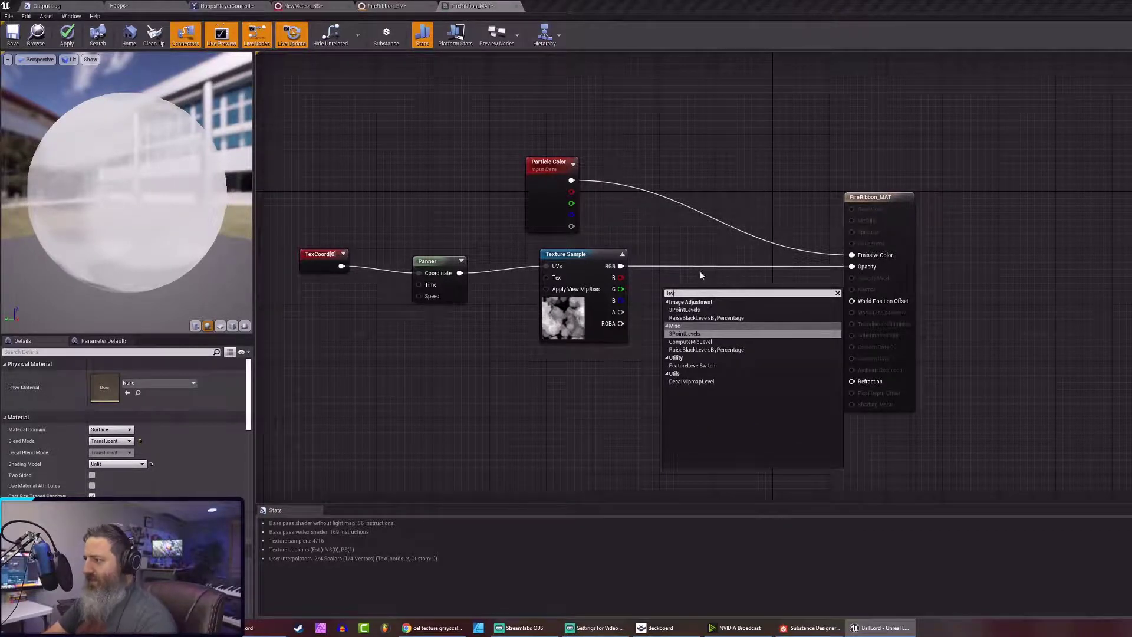
{"action": "key", "text": "BackSpace"}
{"action": "key", "text": "BackSpace"}
{"action": "key", "text": "BackSpace"}
{"action": "key", "text": "BackSpace"}
{"action": "key", "text": "BackSpace"}
{"action": "left_click", "coordinate": [685, 274]}
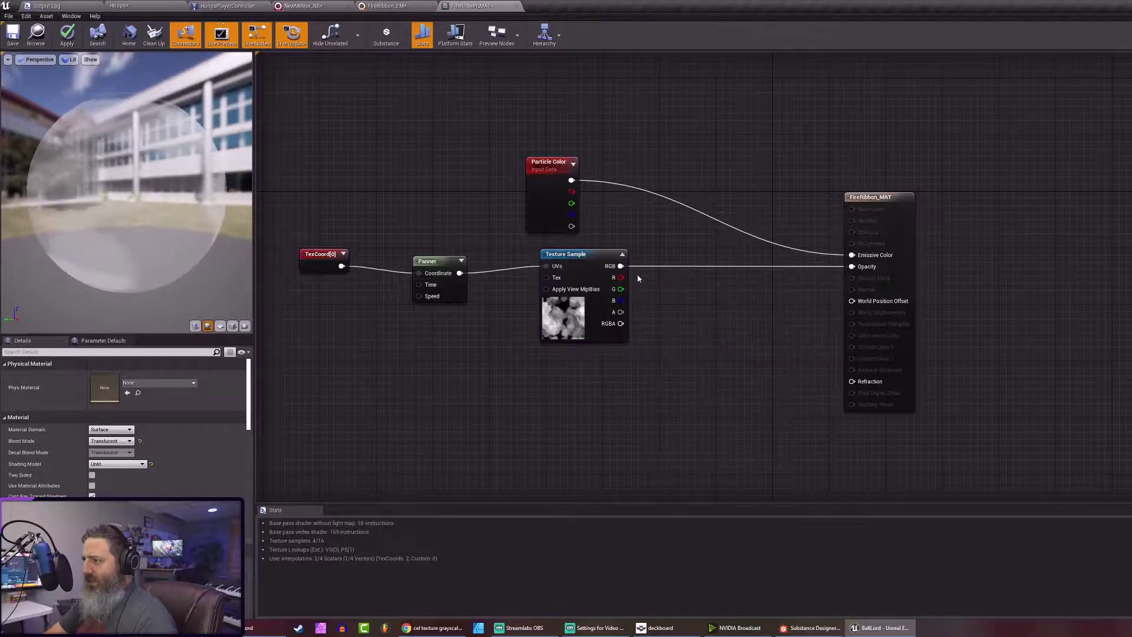
Insert a Power node between the Texture Sample's RGB output and the material's Opacity input
{"action": "left_click_drag", "start_coordinate": [619, 266], "coordinate": [668, 304]}
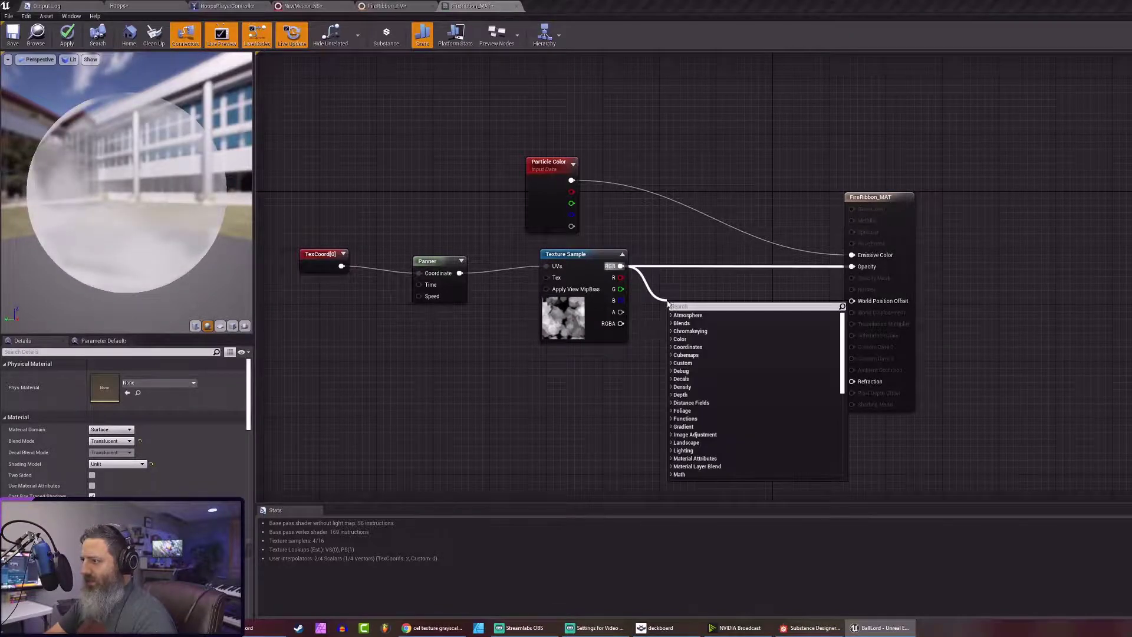
{"action": "type", "text": "power"}
{"action": "key", "text": "Return"}
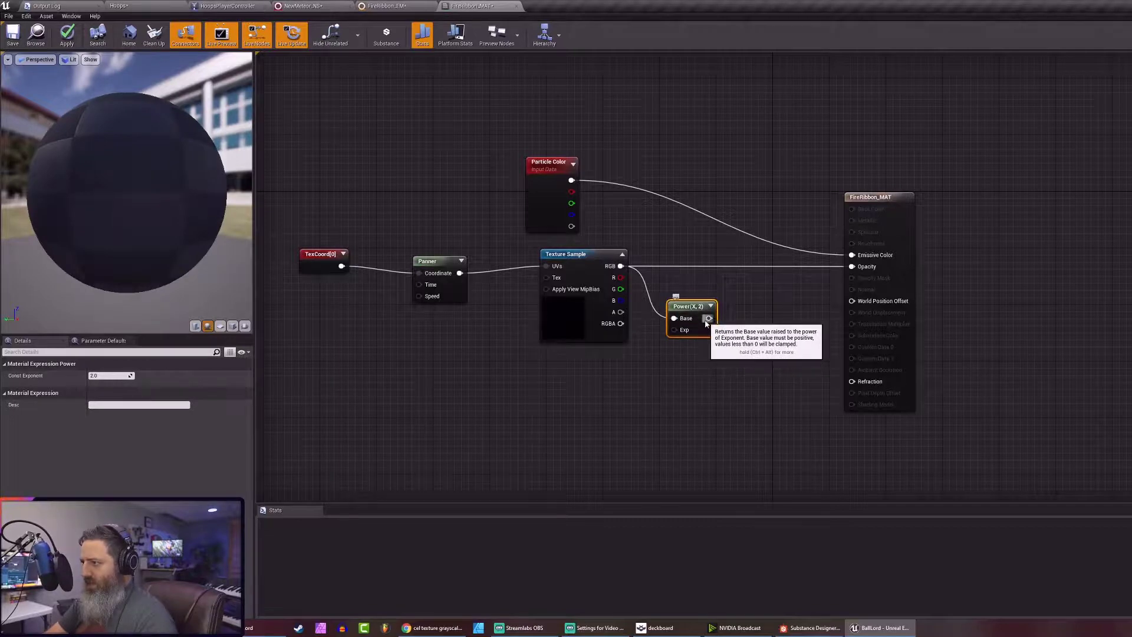
{"action": "left_click_drag", "start_coordinate": [708, 318], "coordinate": [852, 267]}
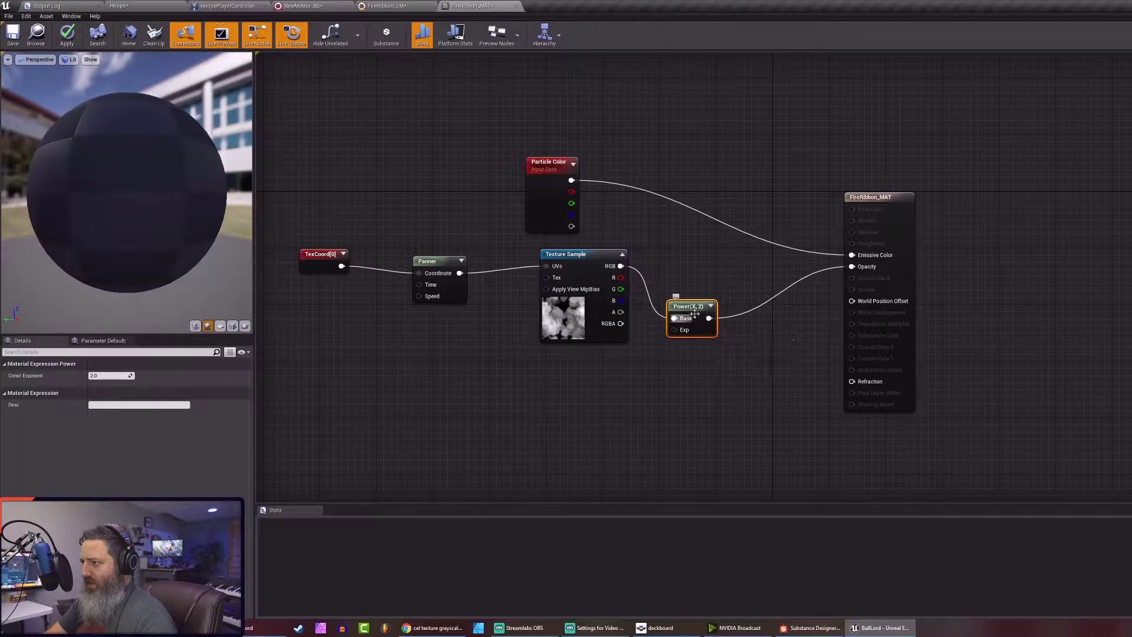
Test the Power node's constant exponent at 0.5 and 0.98, return it to 2, and inspect the material on a plane preview
{"action": "left_click", "coordinate": [105, 375]}
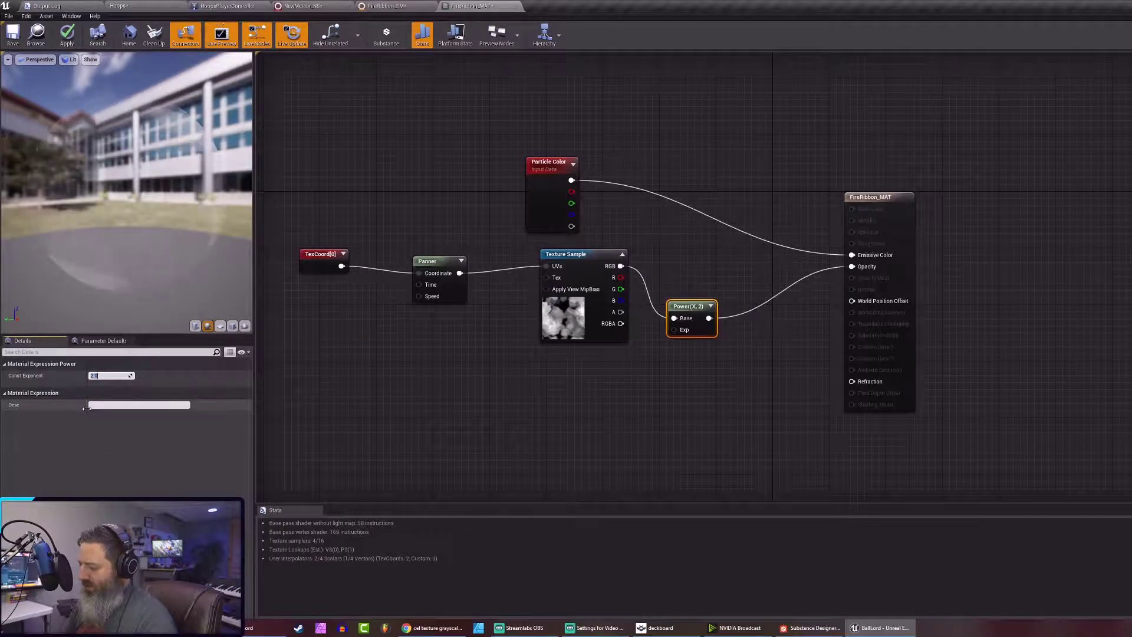
{"action": "type", "text": "0.5"}
{"action": "key", "text": "Return"}
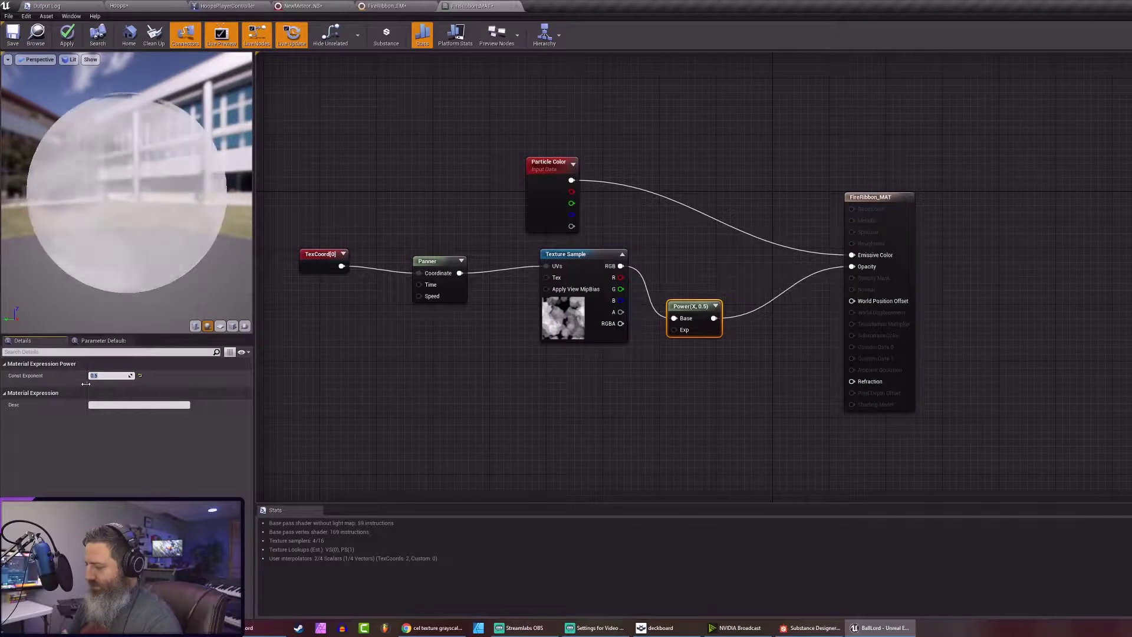
{"action": "type", "text": "0.98"}
{"action": "key", "text": "Return"}
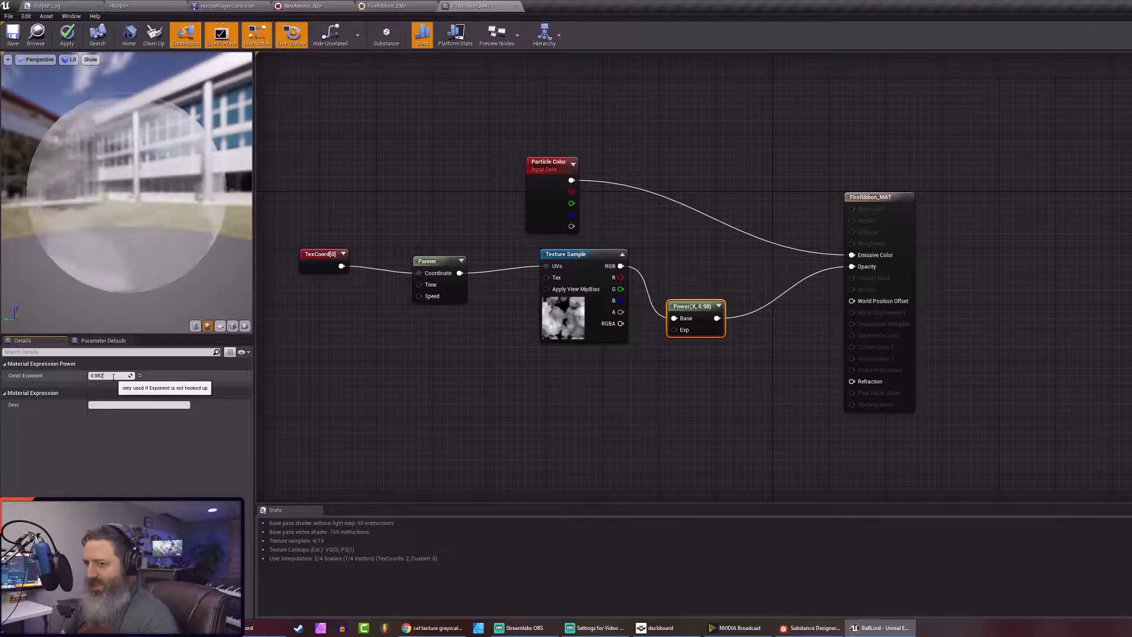
{"action": "left_click", "coordinate": [113, 376]}
{"action": "type", "text": "2"}
{"action": "key", "text": "Return"}
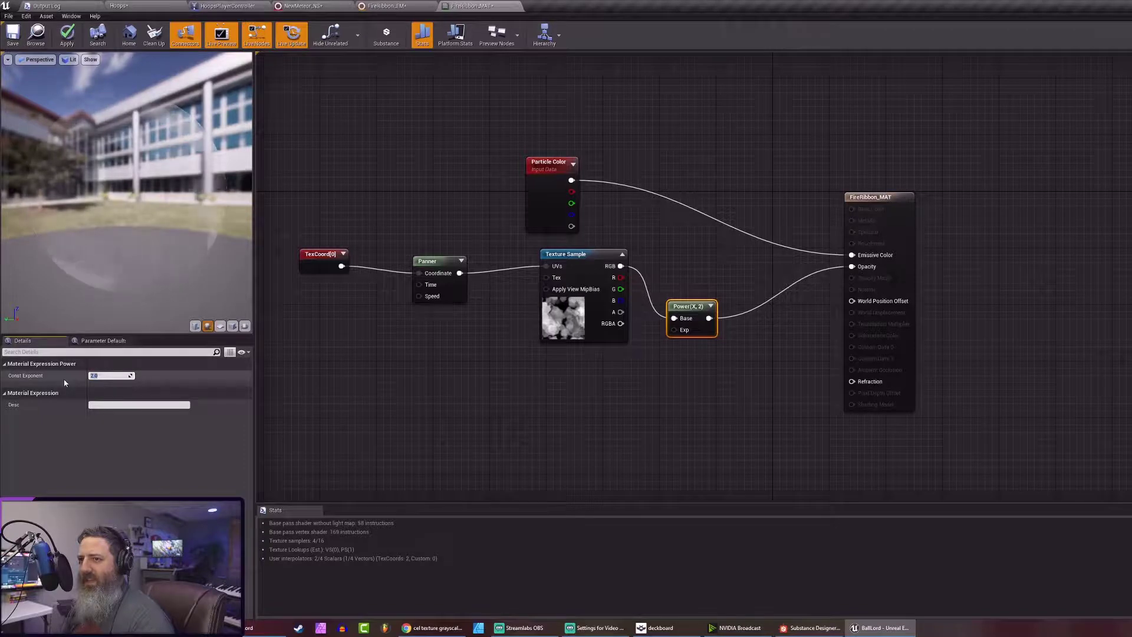
{"action": "key", "text": "Return"}
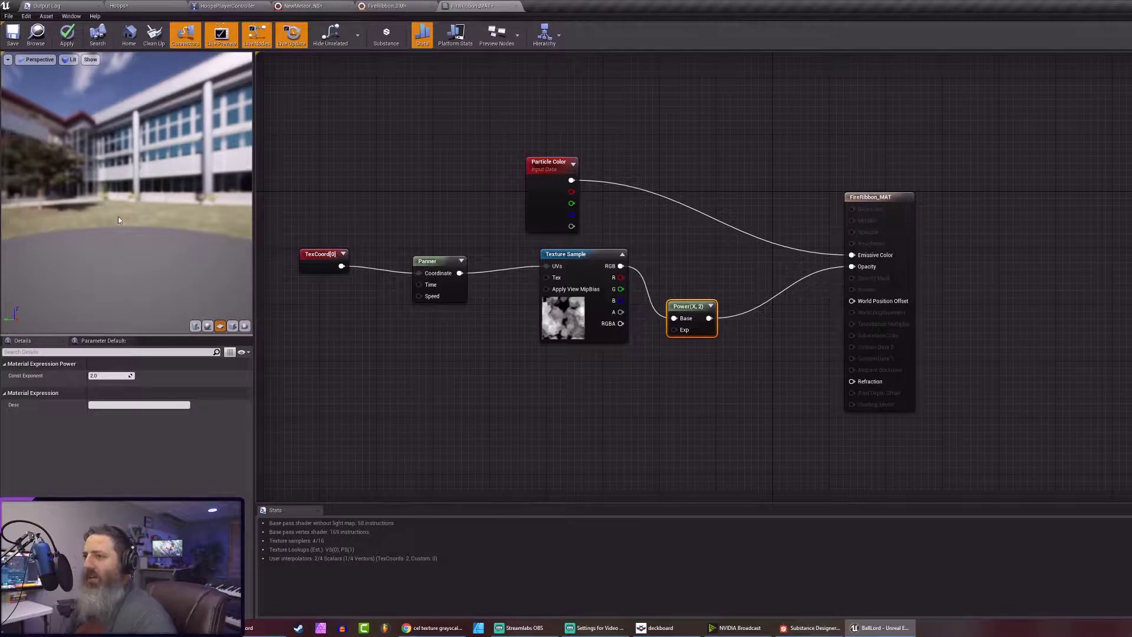
{"action": "mouse_move", "coordinate": [115, 223]}
{"action": "left_mouse_down"}
{"action": "mouse_move", "coordinate": [121, 260]}
{"action": "mouse_move", "coordinate": [150, 200]}
{"action": "mouse_move", "coordinate": [174, 248]}
{"action": "mouse_move", "coordinate": [159, 277]}
{"action": "mouse_move", "coordinate": [135, 265]}
{"action": "mouse_move", "coordinate": [127, 224]}
{"action": "mouse_move", "coordinate": [101, 215]}
{"action": "left_mouse_up"}
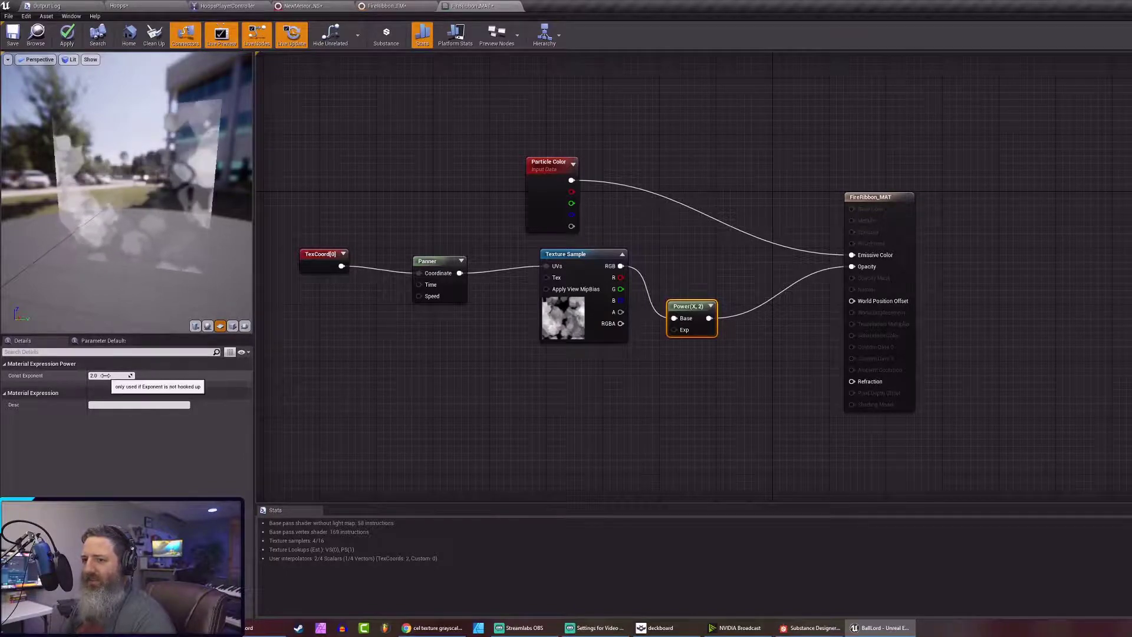
Create a material instance from FireRibbon_MAT and return to the parent material's graph to reposition the Power node
{"action": "left_click", "coordinate": [148, 7]}
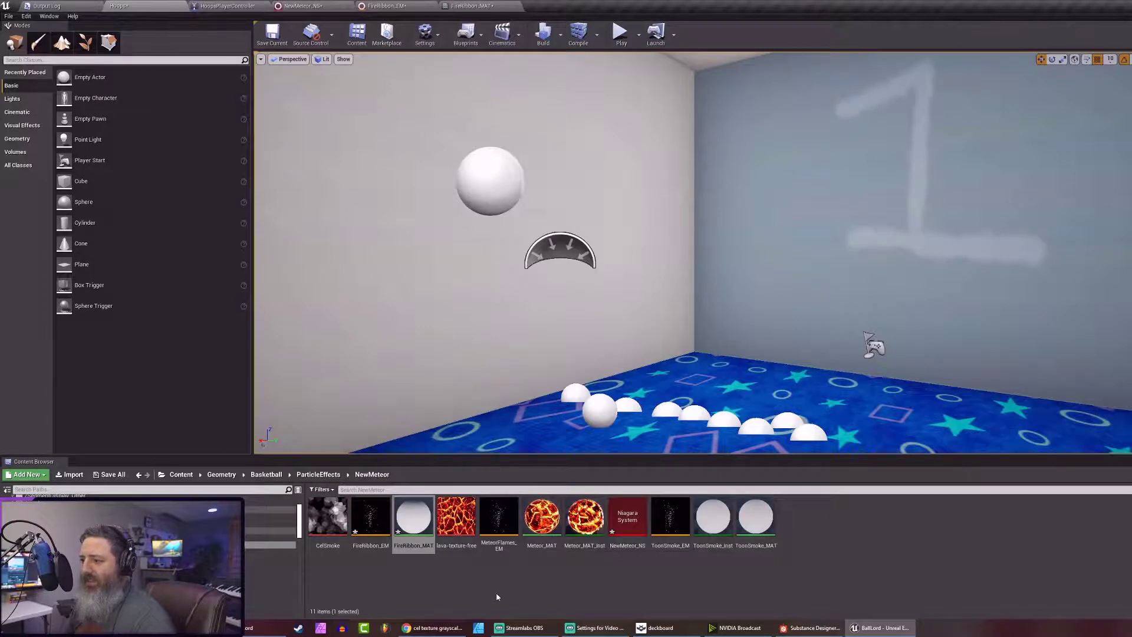
{"action": "right_click", "coordinate": [422, 527]}
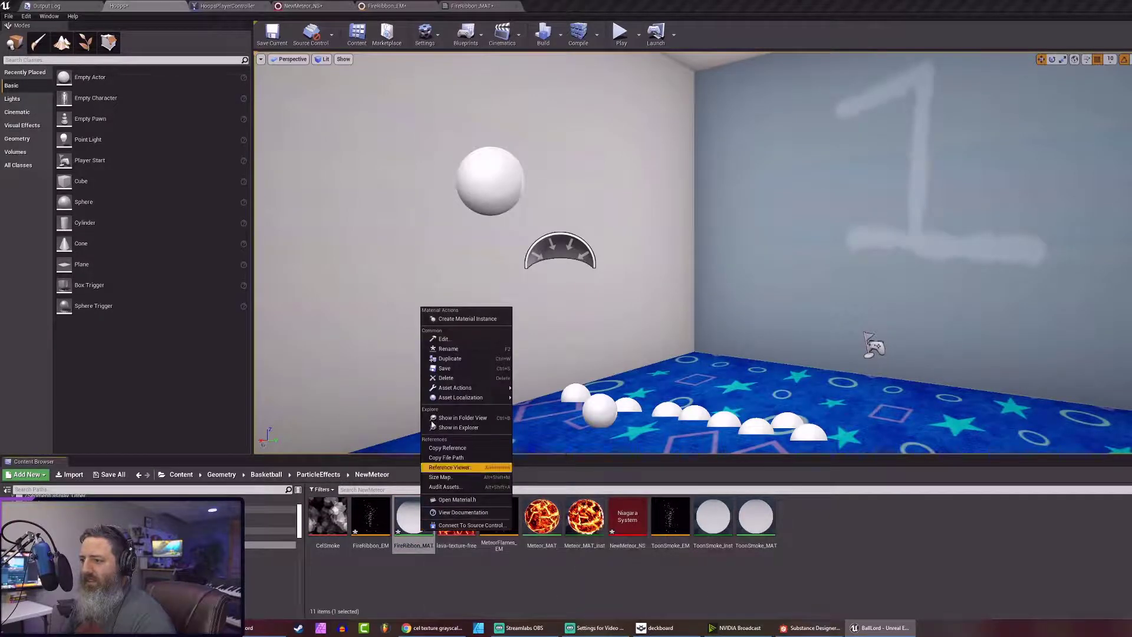
{"action": "left_click", "coordinate": [430, 318]}
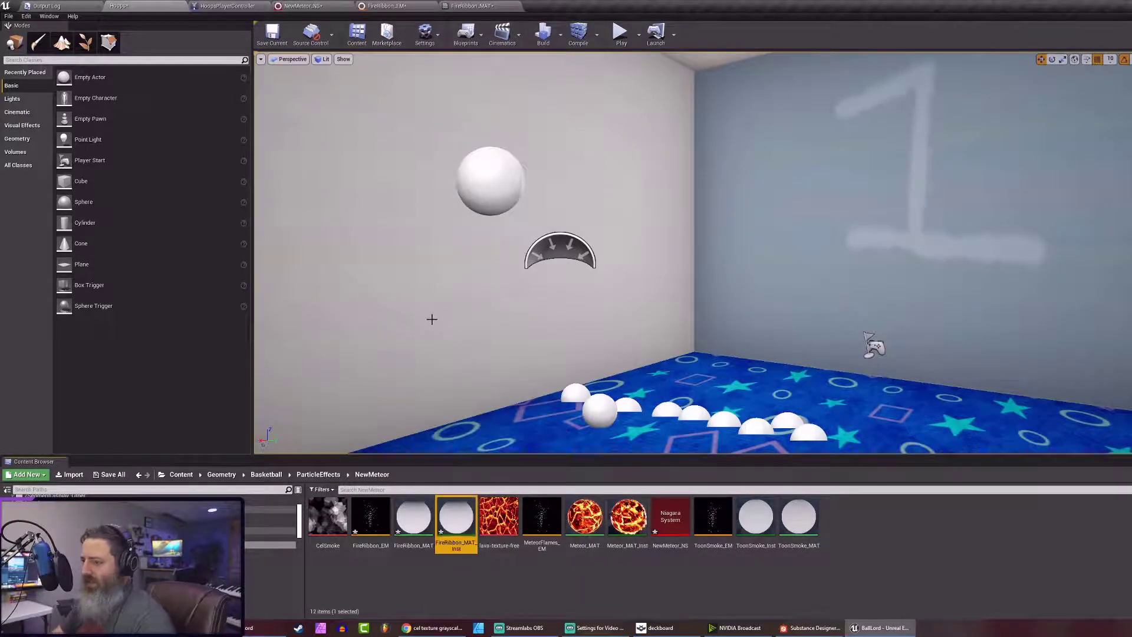
{"action": "double_click", "coordinate": [416, 525]}
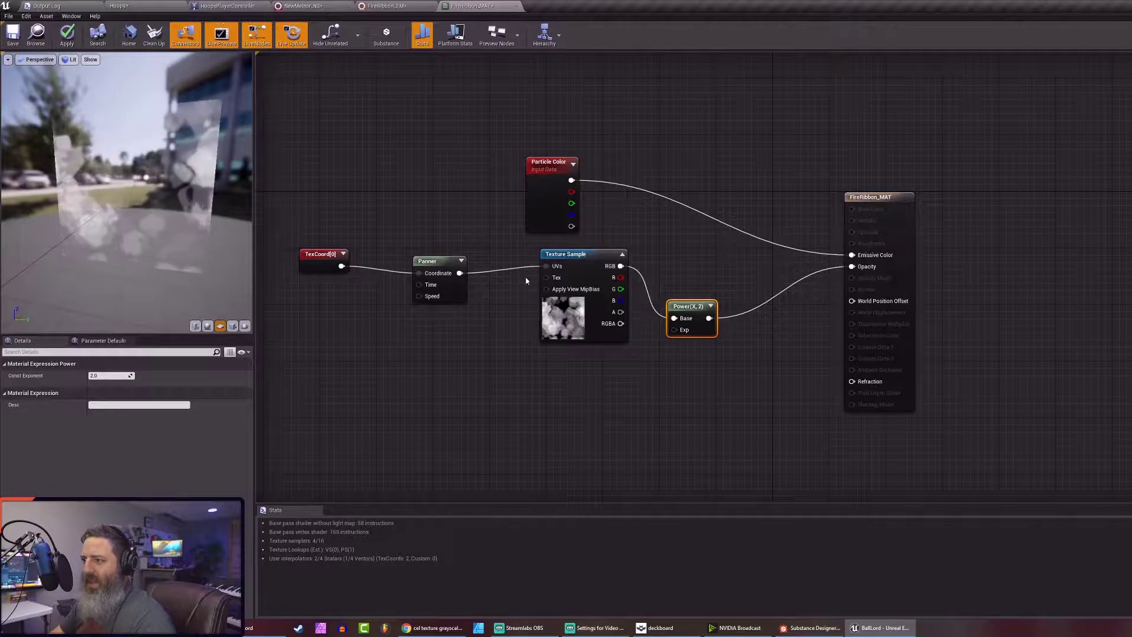
{"action": "left_click_drag", "start_coordinate": [677, 329], "coordinate": [642, 376]}
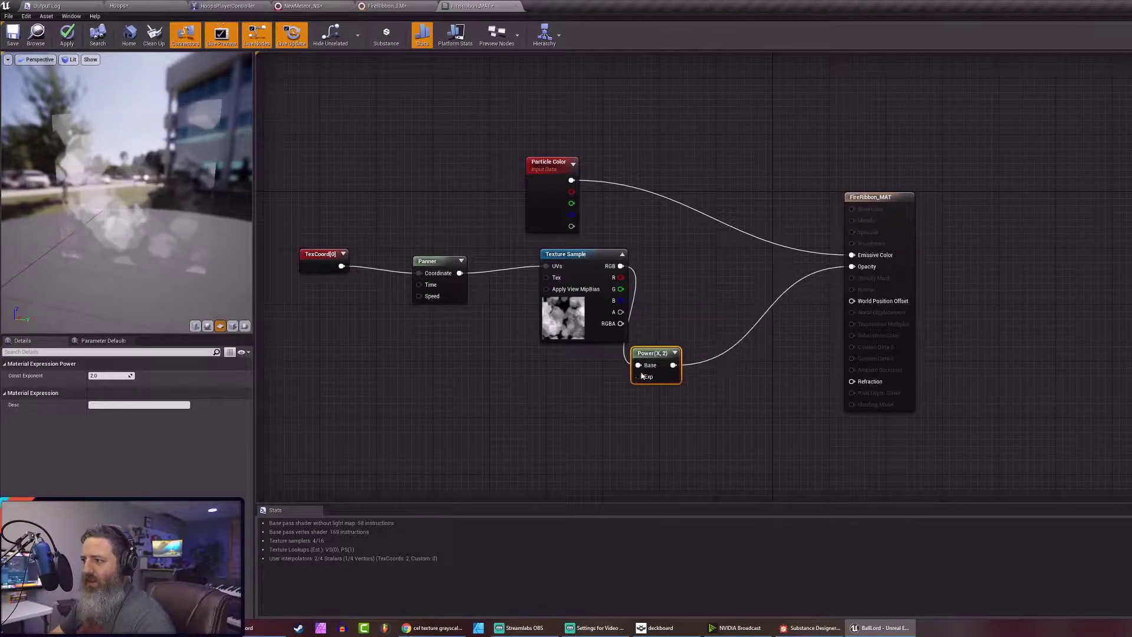
{"action": "left_click_drag", "start_coordinate": [695, 306], "coordinate": [649, 378]}
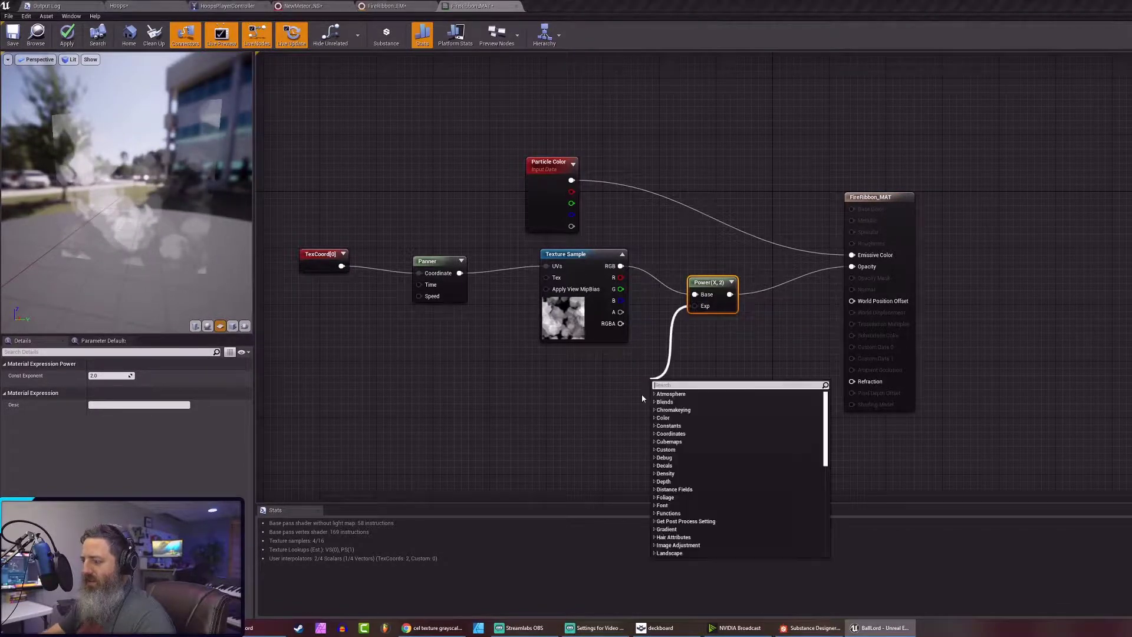
{"action": "type", "text": "vector"}
{"action": "key", "text": "Return"}
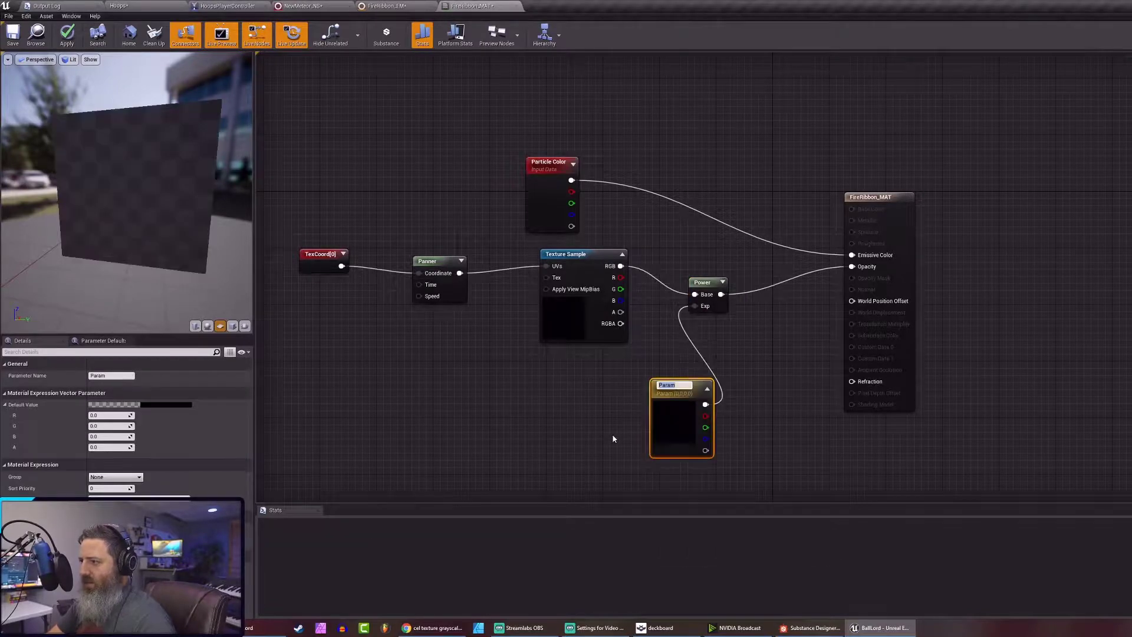
{"action": "left_click", "coordinate": [695, 386]}
{"action": "key", "text": "Delete"}
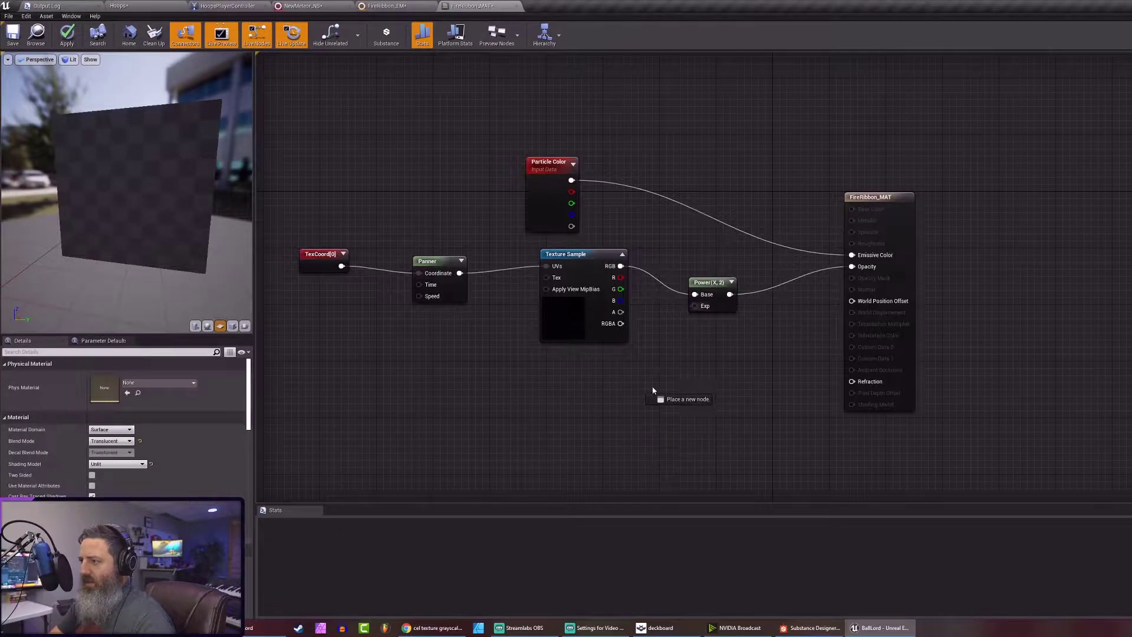
Feed the Power node's exponent from a new scalar parameter named Cripiness with default value 1, and save the material
{"action": "left_click_drag", "start_coordinate": [652, 391], "coordinate": [652, 387]}
{"action": "type", "text": "param"}
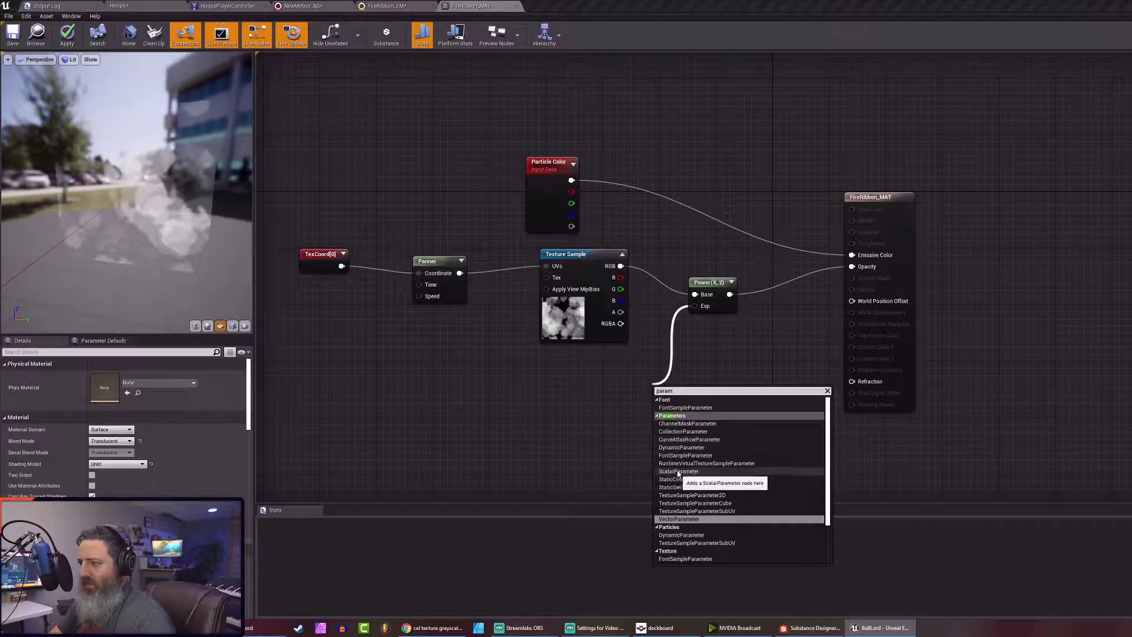
{"action": "left_click", "coordinate": [678, 471]}
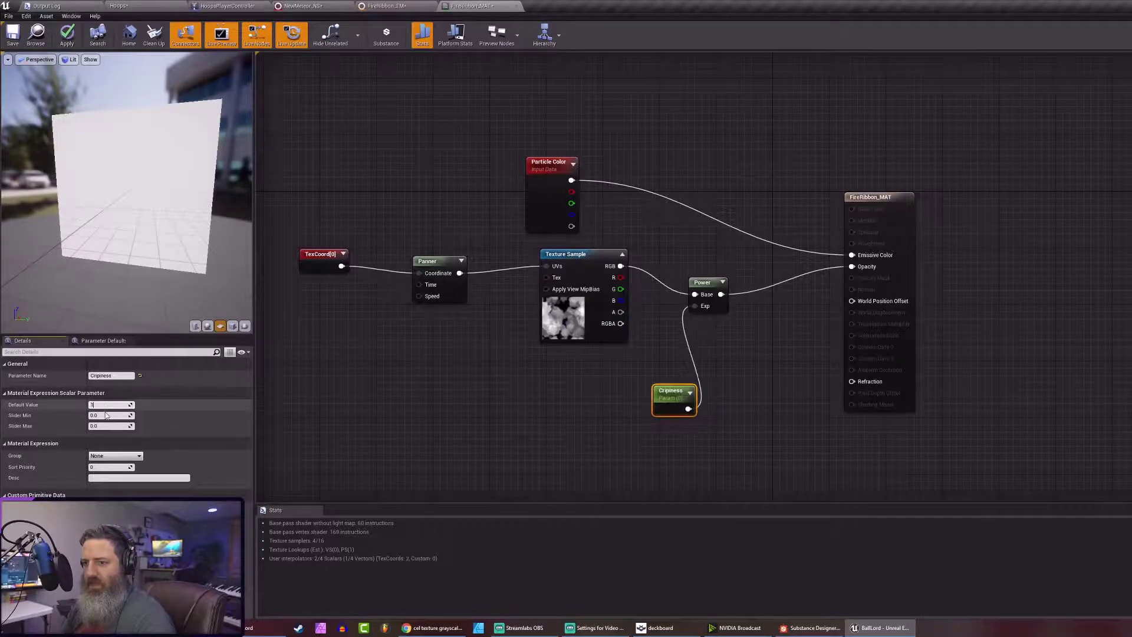
{"action": "key", "text": "Return"}
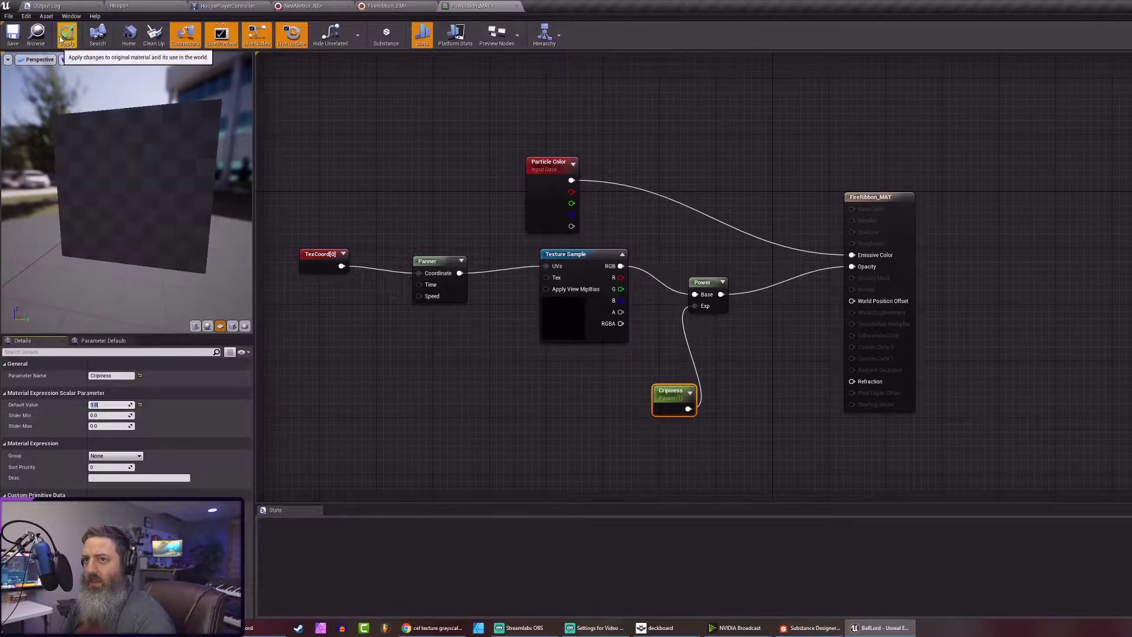
{"action": "left_click", "coordinate": [13, 40]}
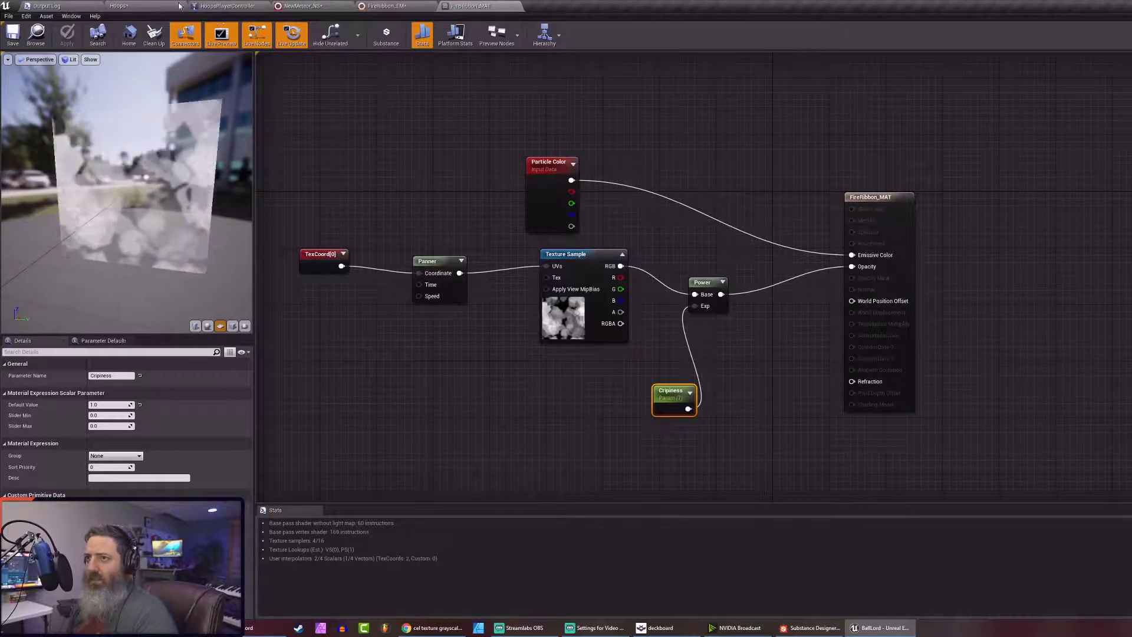
Open the FireRibbon_MAT_Inst material instance and preview it on a plane turned towards the camera
{"action": "left_click", "coordinate": [146, 6]}
{"action": "double_click", "coordinate": [455, 521]}
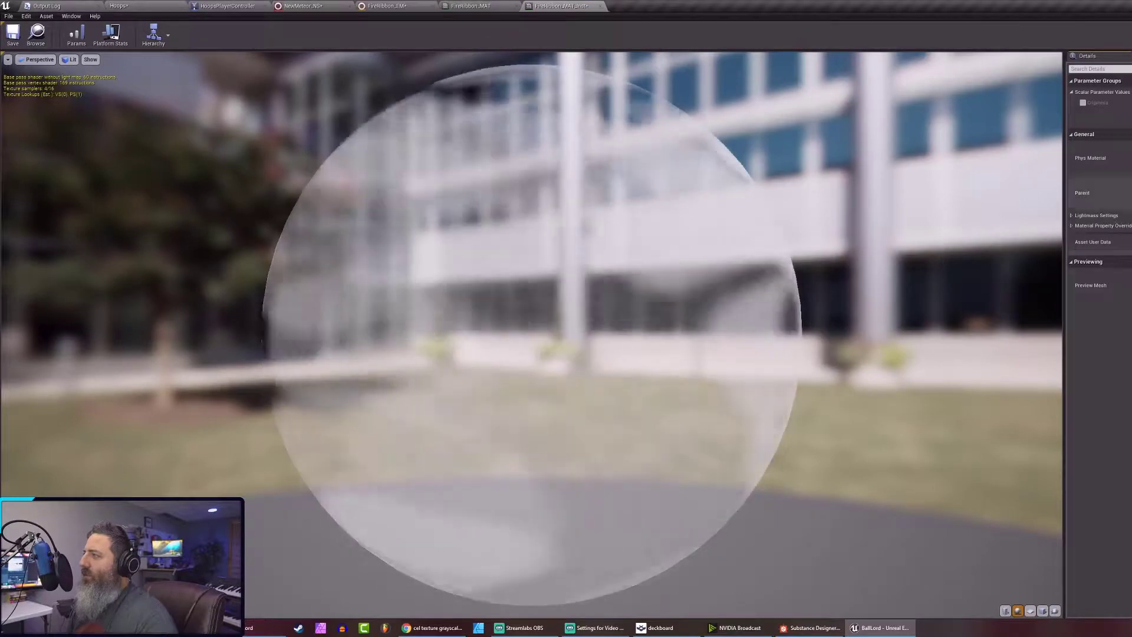
{"action": "left_click", "coordinate": [1030, 611]}
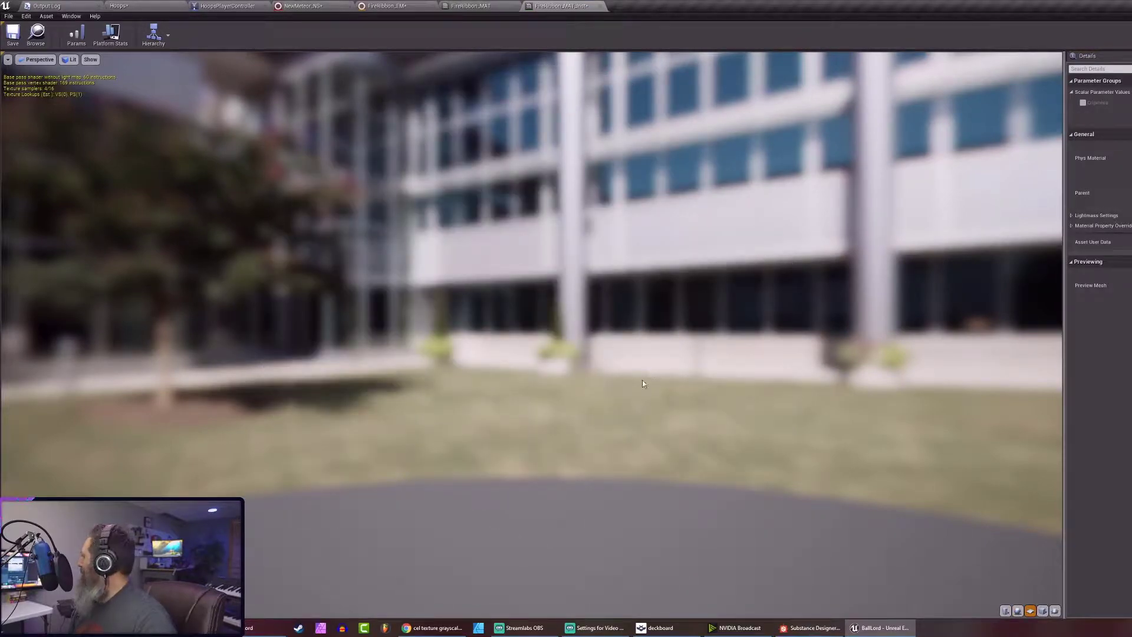
{"action": "left_click_drag", "start_coordinate": [587, 349], "coordinate": [598, 311]}
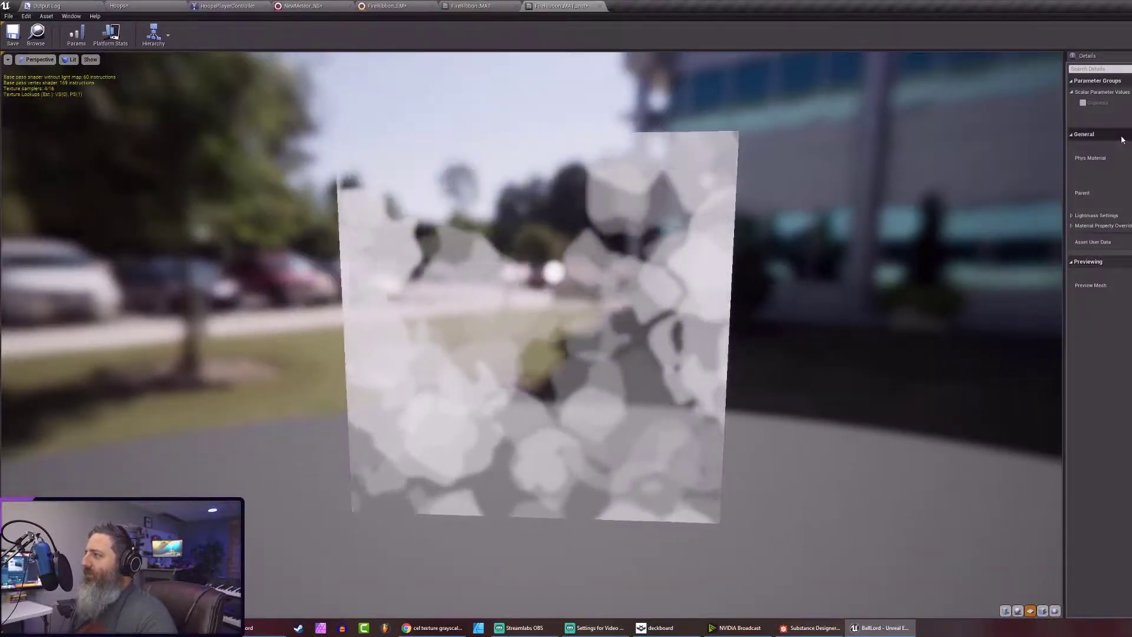
Override the instance's Cripiness parameter, tune it for denser smoke, and save the material instance
{"action": "left_click", "coordinate": [1083, 103]}
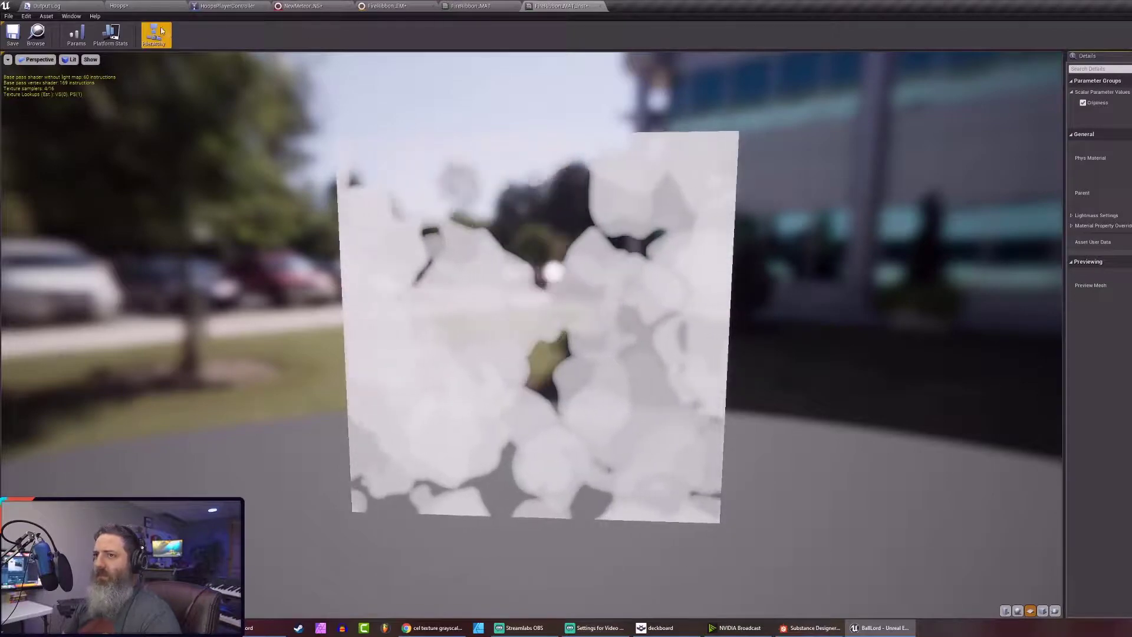
{"action": "left_click", "coordinate": [11, 38]}
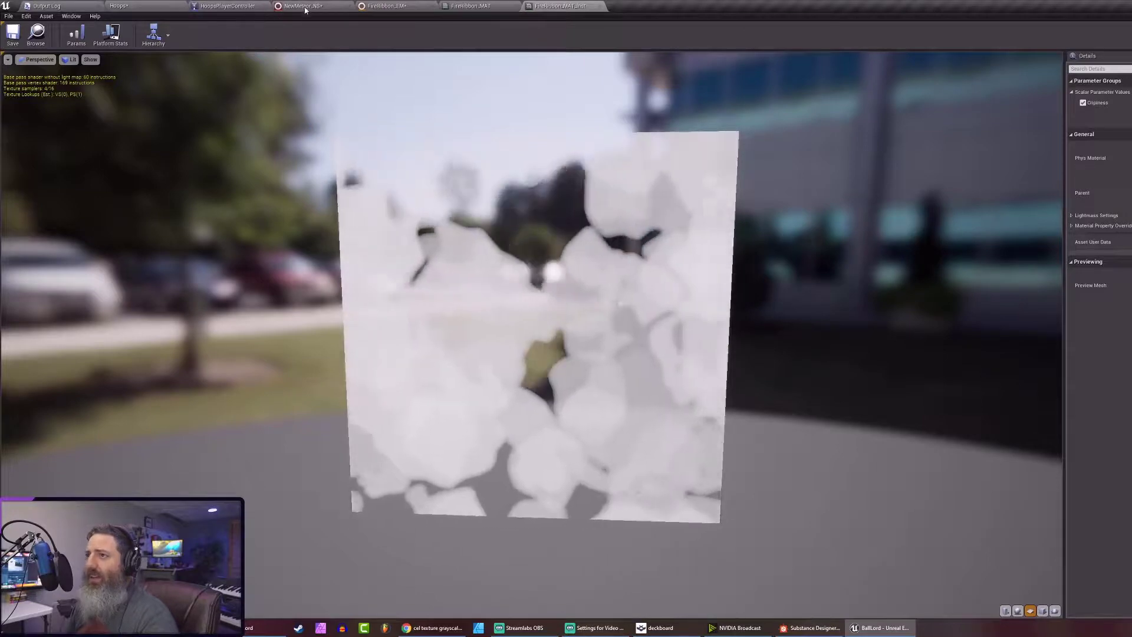
Run the game from HoopsPlayerController and throw a meteor ball to test its ribbon trail, ending the preview after the throw
{"action": "left_click", "coordinate": [219, 8]}
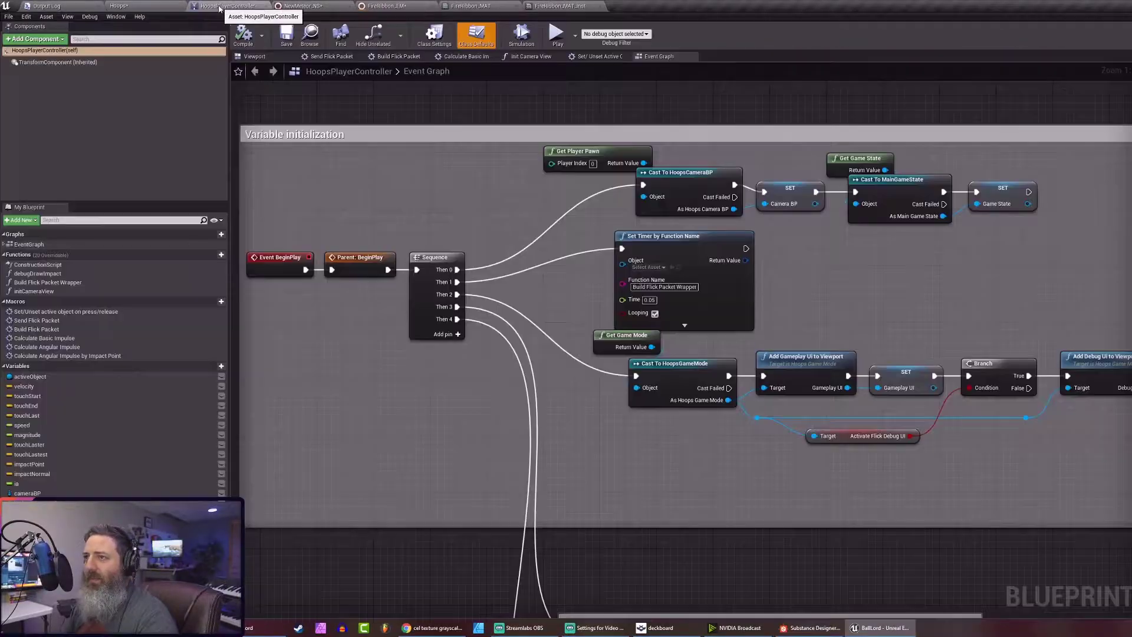
{"action": "left_click", "coordinate": [556, 36]}
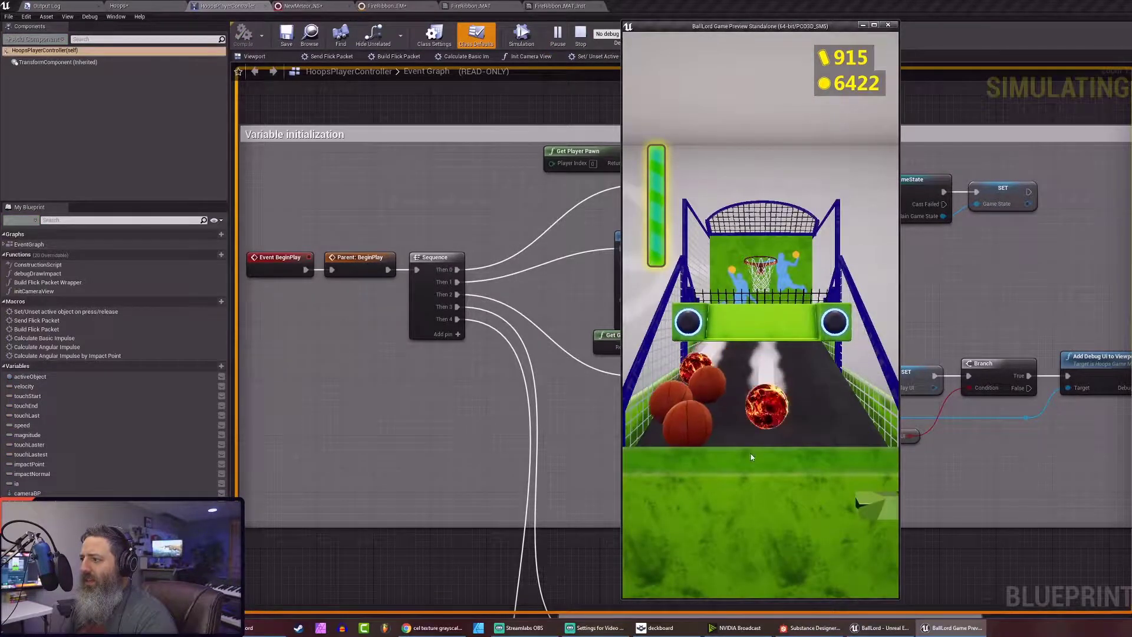
{"action": "mouse_move", "coordinate": [766, 427]}
{"action": "left_mouse_down"}
{"action": "mouse_move", "coordinate": [764, 336]}
{"action": "mouse_move", "coordinate": [710, 341]}
{"action": "mouse_move", "coordinate": [700, 379]}
{"action": "mouse_move", "coordinate": [795, 382]}
{"action": "mouse_move", "coordinate": [803, 325]}
{"action": "mouse_move", "coordinate": [763, 265]}
{"action": "mouse_move", "coordinate": [804, 182]}
{"action": "mouse_move", "coordinate": [784, 131]}
{"action": "mouse_move", "coordinate": [831, 146]}
{"action": "left_mouse_up"}
{"action": "key", "text": "Escape"}
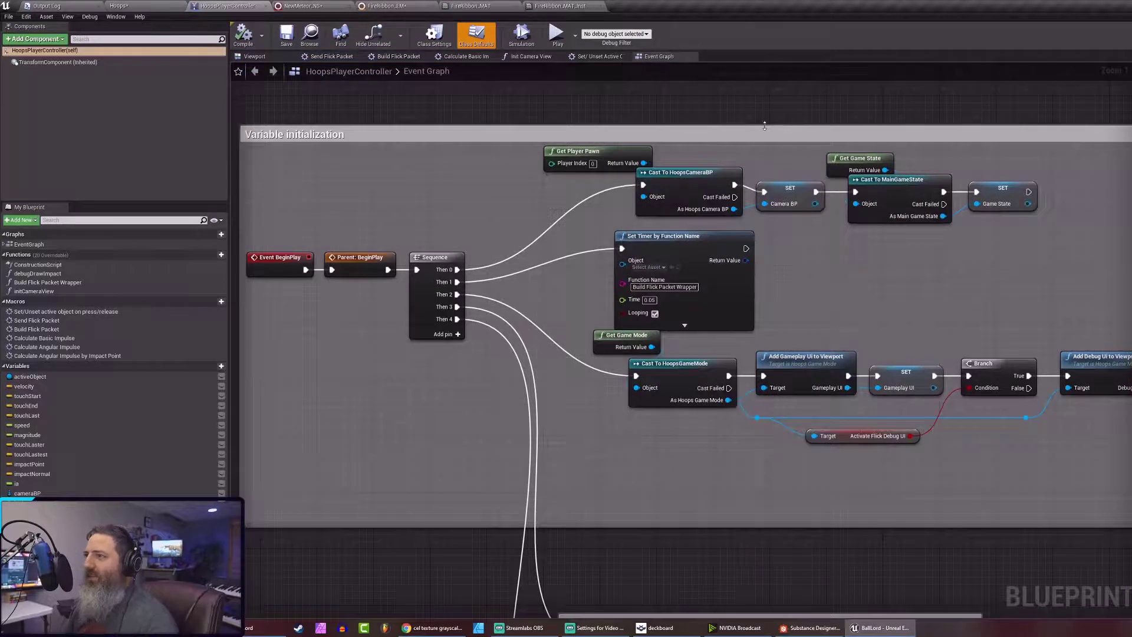
Select the Ribbon Renderer of FireRibbon_EM in the NewMeteor_NS system, and compile and save the system
{"action": "left_click", "coordinate": [485, 7]}
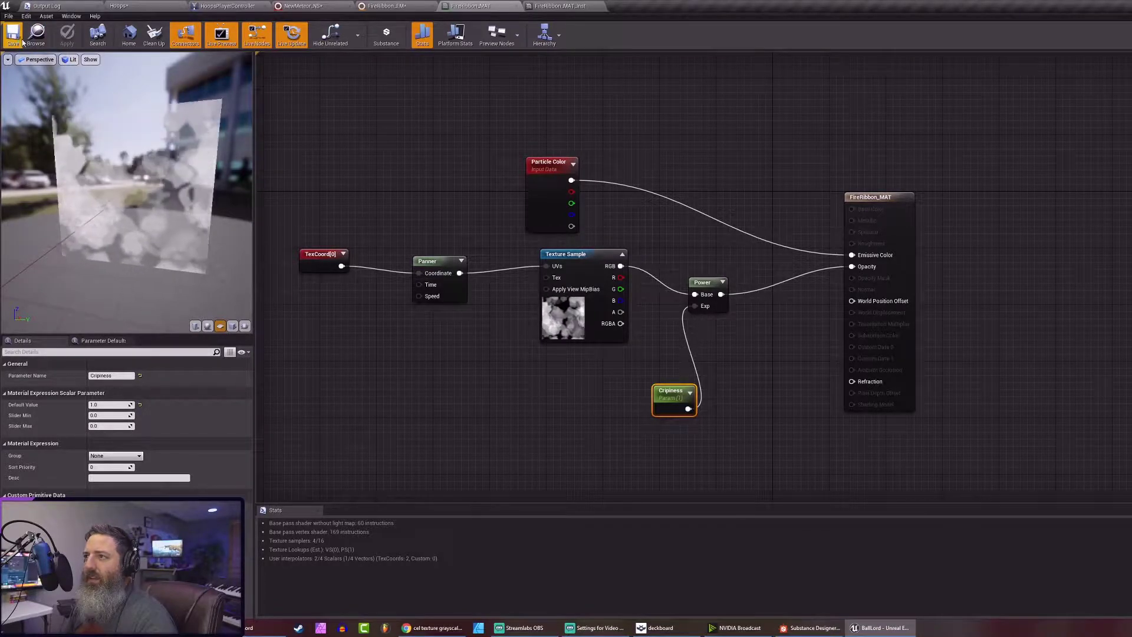
{"action": "left_click", "coordinate": [306, 6]}
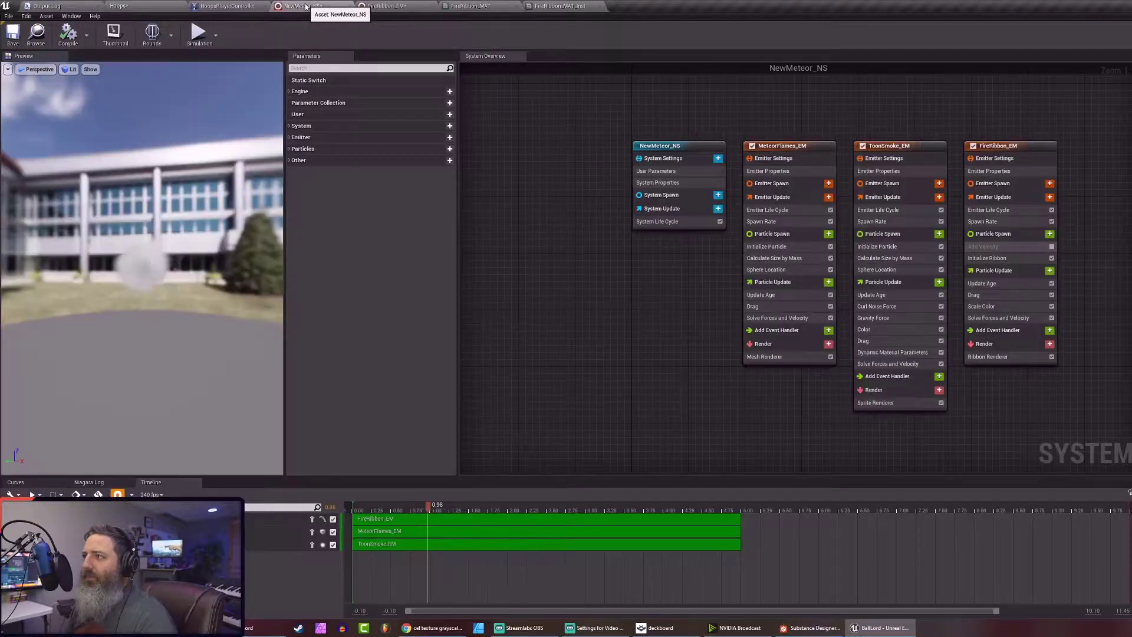
{"action": "left_click", "coordinate": [1000, 146]}
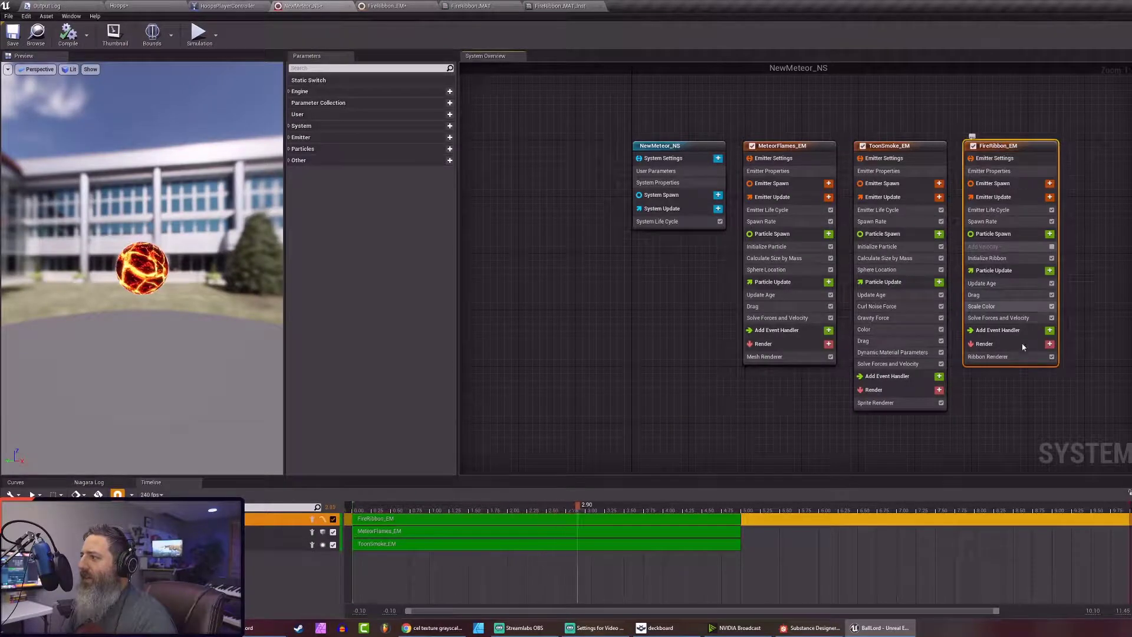
{"action": "left_click", "coordinate": [1013, 357]}
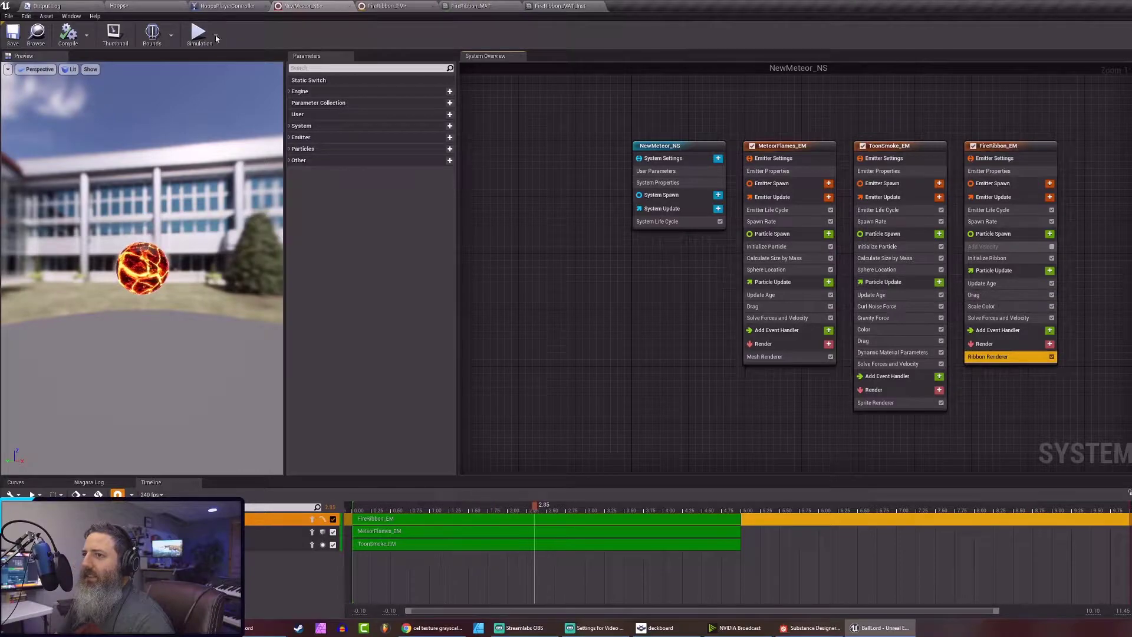
{"action": "left_click", "coordinate": [68, 35]}
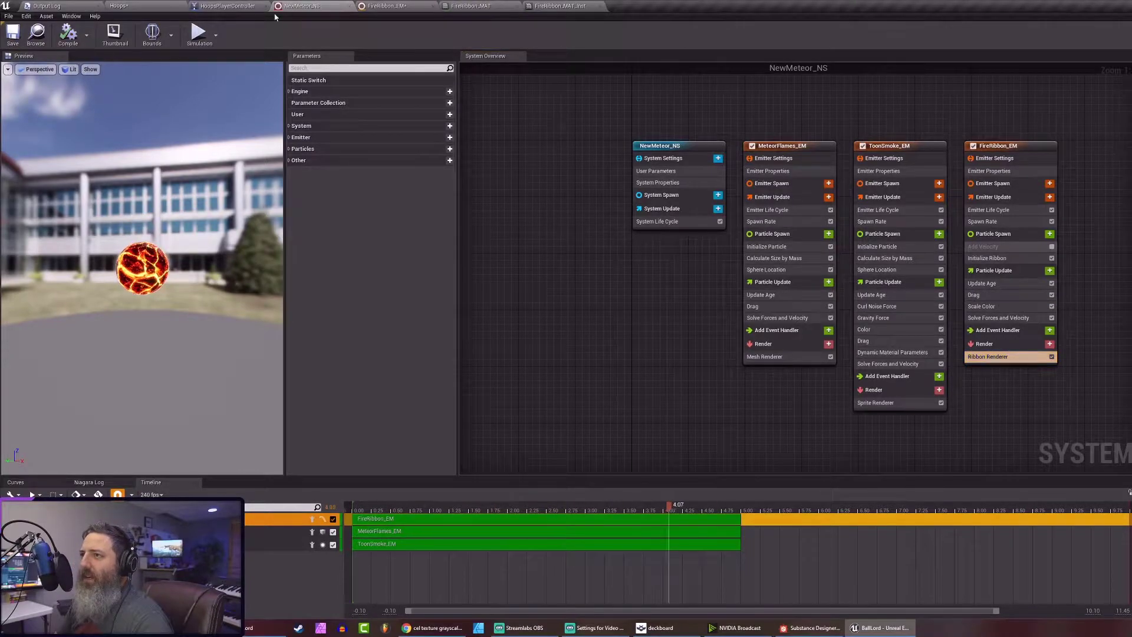
Test the saved meteor system in a game preview by throwing a ball from HoopsPlayerController, ending the preview after the throw
{"action": "left_click", "coordinate": [227, 6]}
{"action": "left_click", "coordinate": [556, 40]}
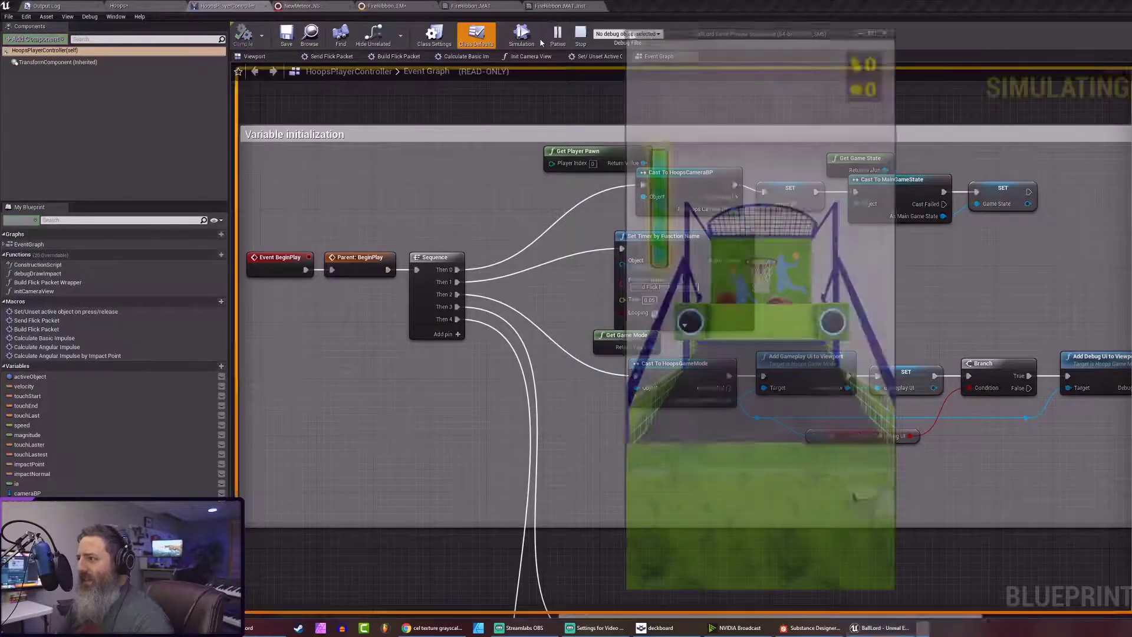
{"action": "mouse_move", "coordinate": [783, 370]}
{"action": "left_mouse_down"}
{"action": "mouse_move", "coordinate": [780, 401]}
{"action": "mouse_move", "coordinate": [645, 265]}
{"action": "mouse_move", "coordinate": [854, 337]}
{"action": "mouse_move", "coordinate": [635, 348]}
{"action": "mouse_move", "coordinate": [643, 318]}
{"action": "mouse_move", "coordinate": [833, 333]}
{"action": "mouse_move", "coordinate": [840, 190]}
{"action": "mouse_move", "coordinate": [791, 466]}
{"action": "mouse_move", "coordinate": [720, 228]}
{"action": "mouse_move", "coordinate": [705, 271]}
{"action": "mouse_move", "coordinate": [740, 413]}
{"action": "left_mouse_up"}
{"action": "key", "text": "Escape"}
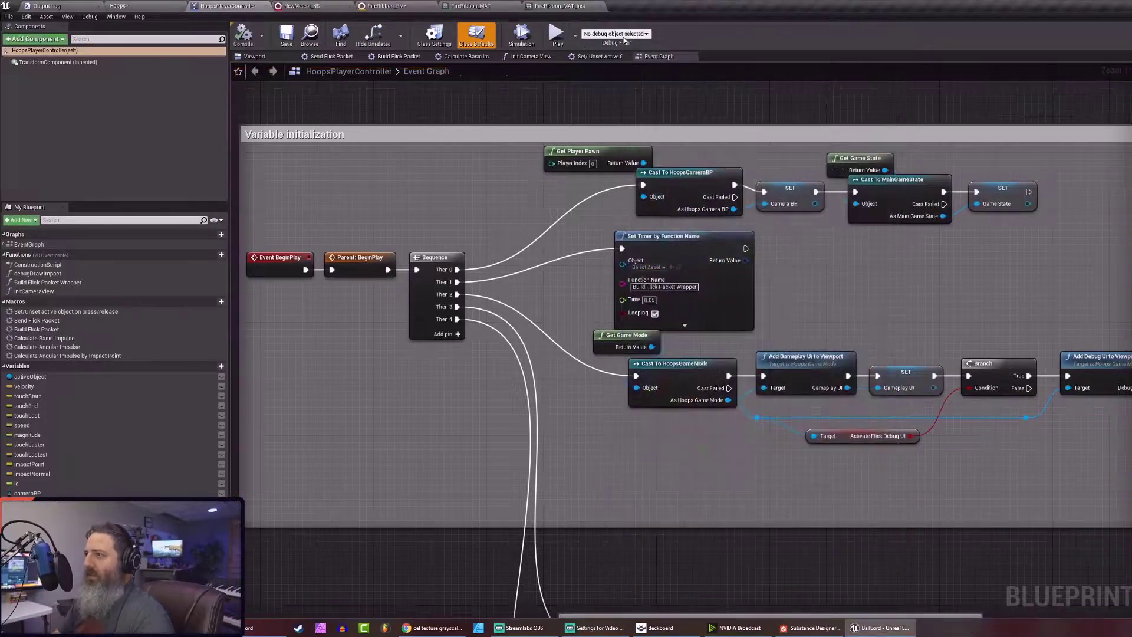
Disable Add Velocity in the FireRibbon_EM emitter and apply the change, and compile and save NewMeteor_NS
{"action": "left_click", "coordinate": [384, 5]}
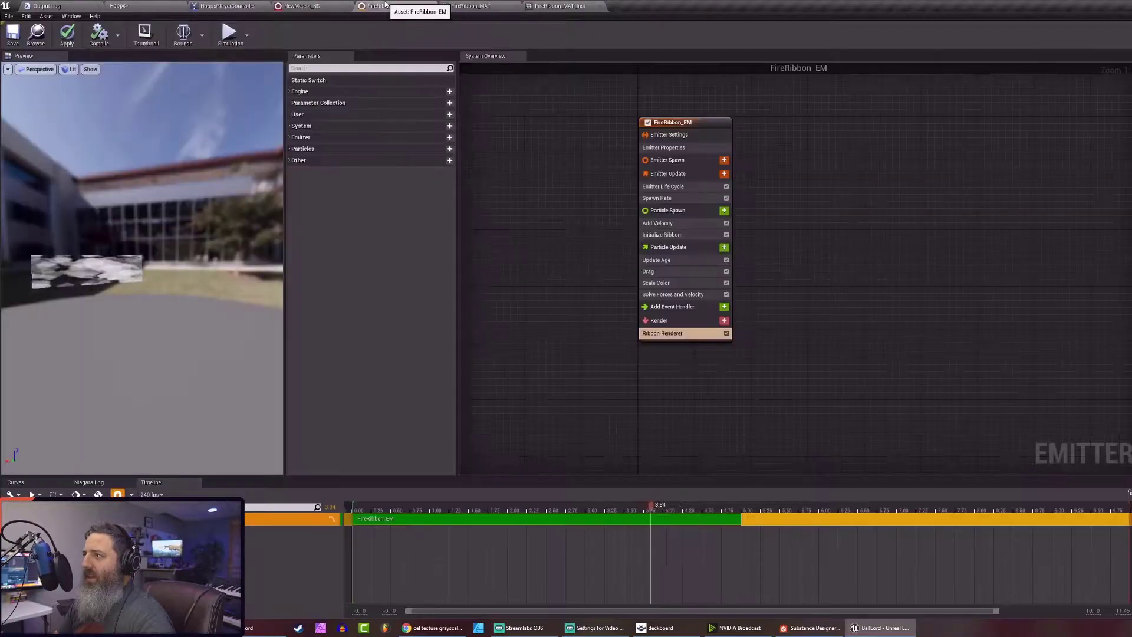
{"action": "left_click", "coordinate": [726, 223]}
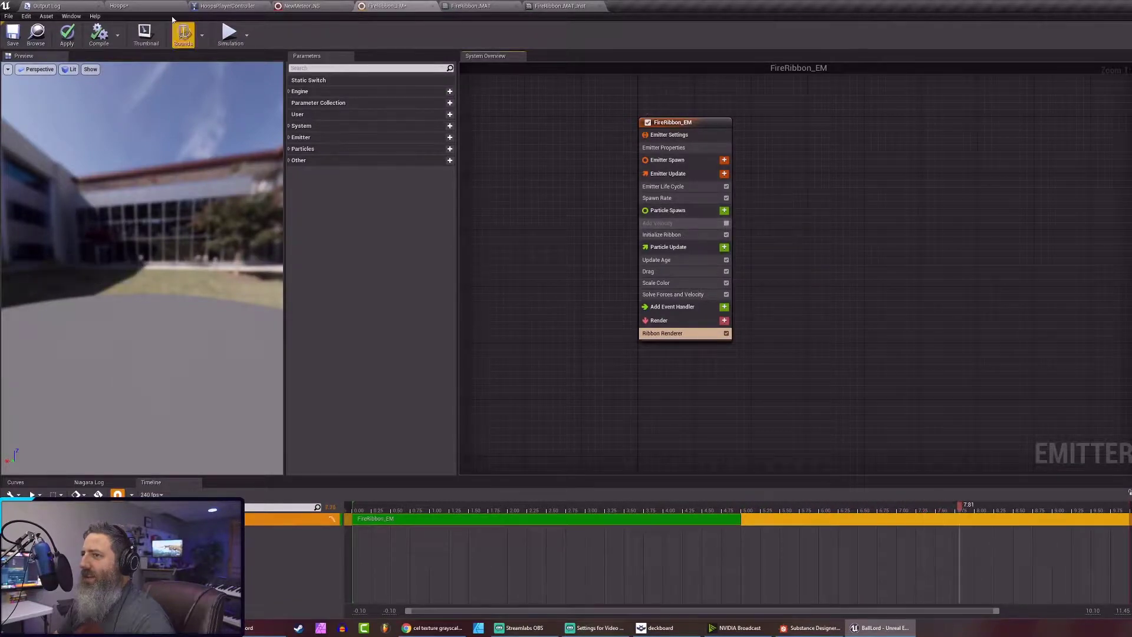
{"action": "left_click", "coordinate": [68, 34]}
{"action": "left_click", "coordinate": [290, 7]}
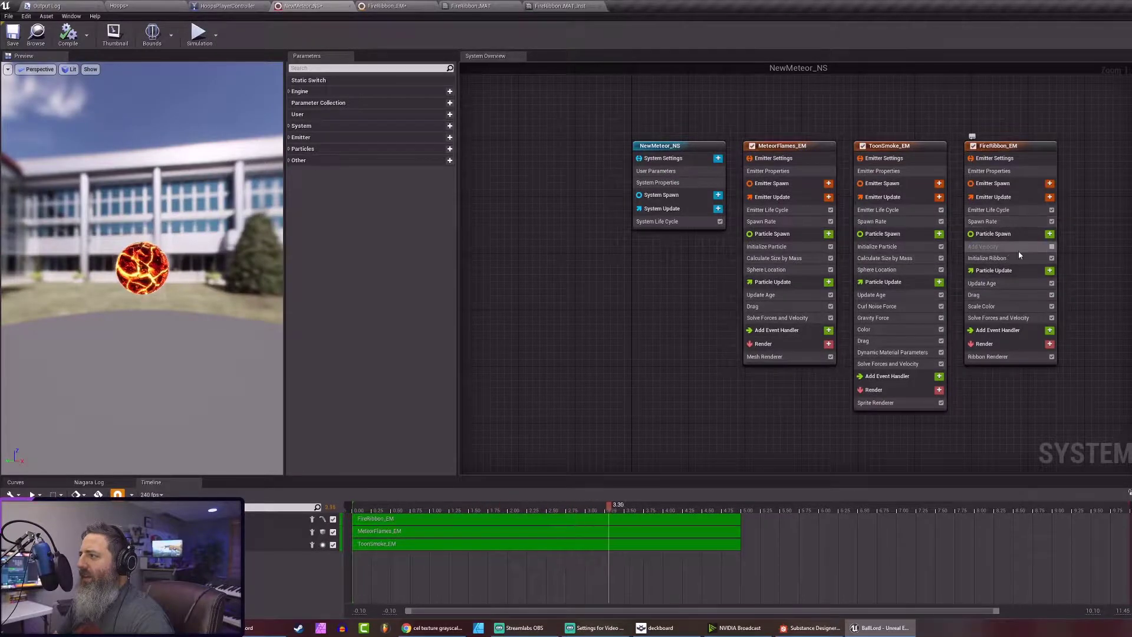
{"action": "left_click", "coordinate": [37, 33]}
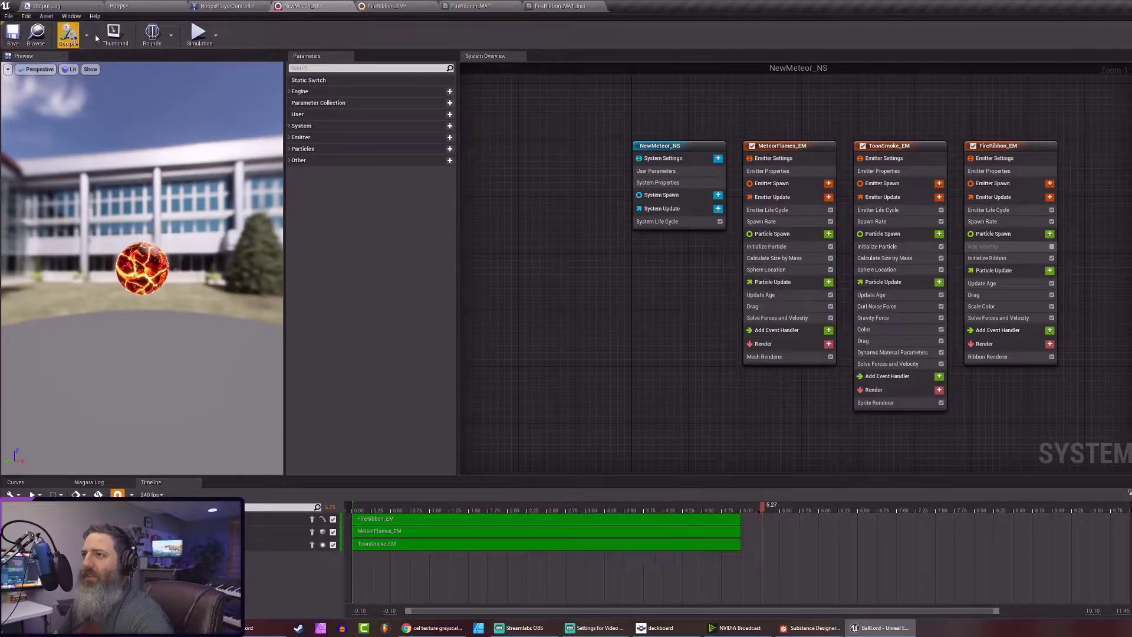
Play the game again and throw a ball to check the ribbon without the Add Velocity module
{"action": "left_click", "coordinate": [473, 7]}
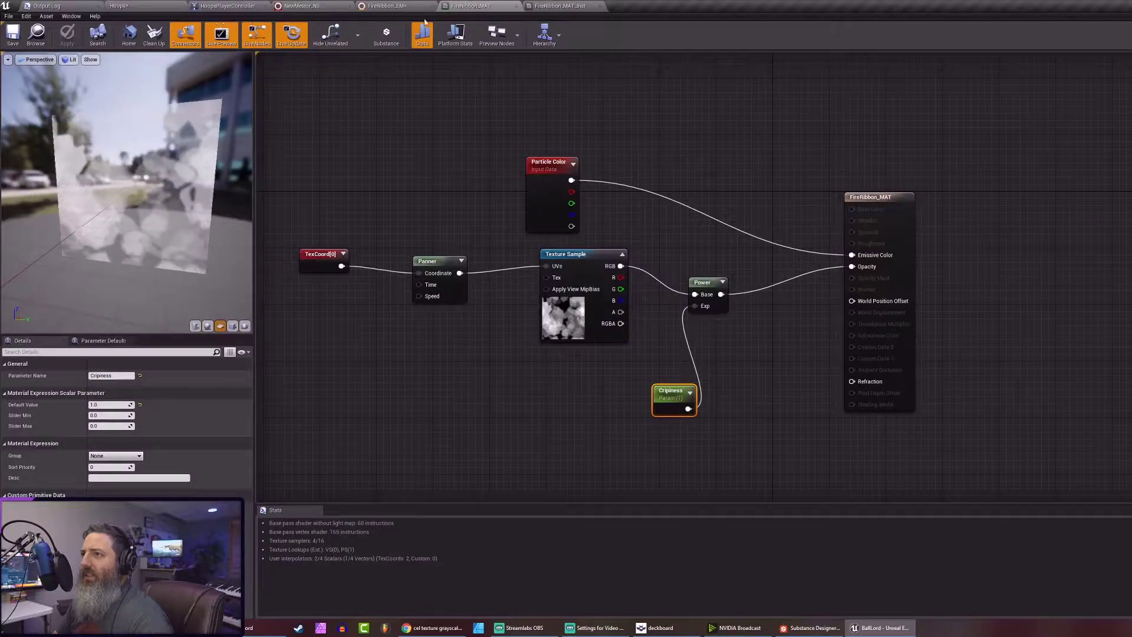
{"action": "left_click", "coordinate": [133, 6]}
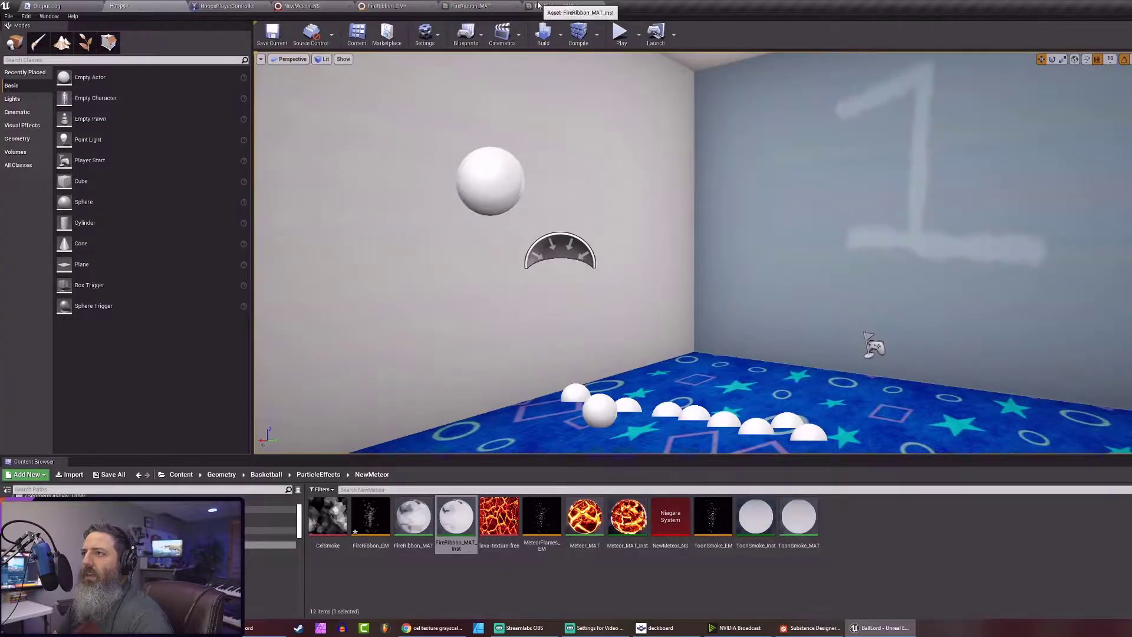
{"action": "left_click", "coordinate": [220, 5]}
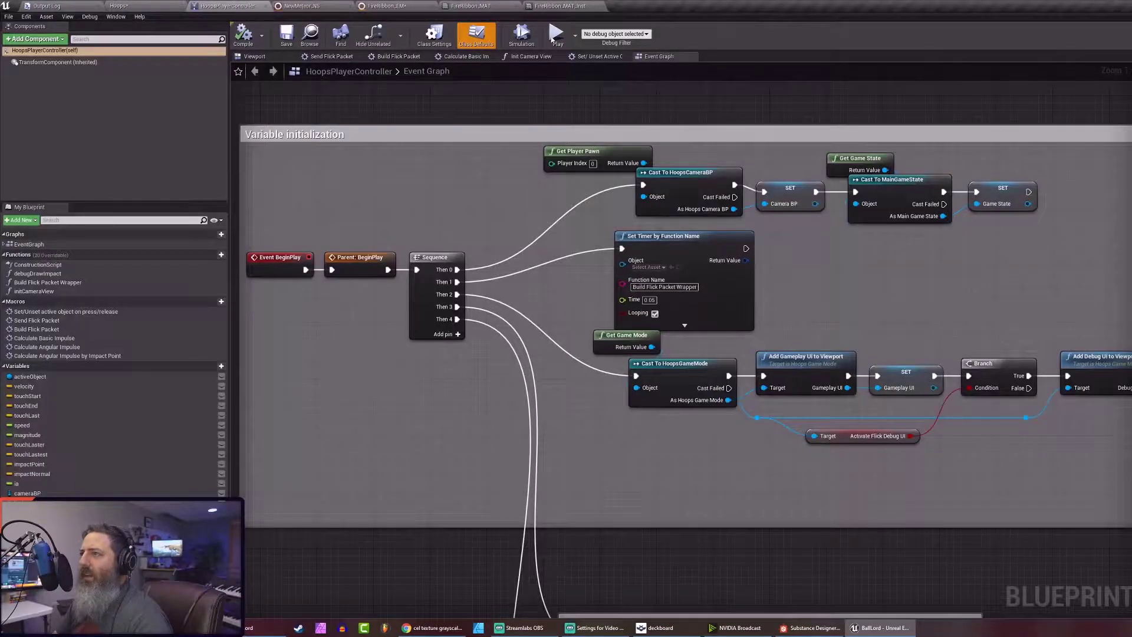
{"action": "left_click", "coordinate": [557, 33]}
{"action": "left_click_drag", "start_coordinate": [719, 372], "coordinate": [731, 190]}
{"action": "key", "text": "Escape"}
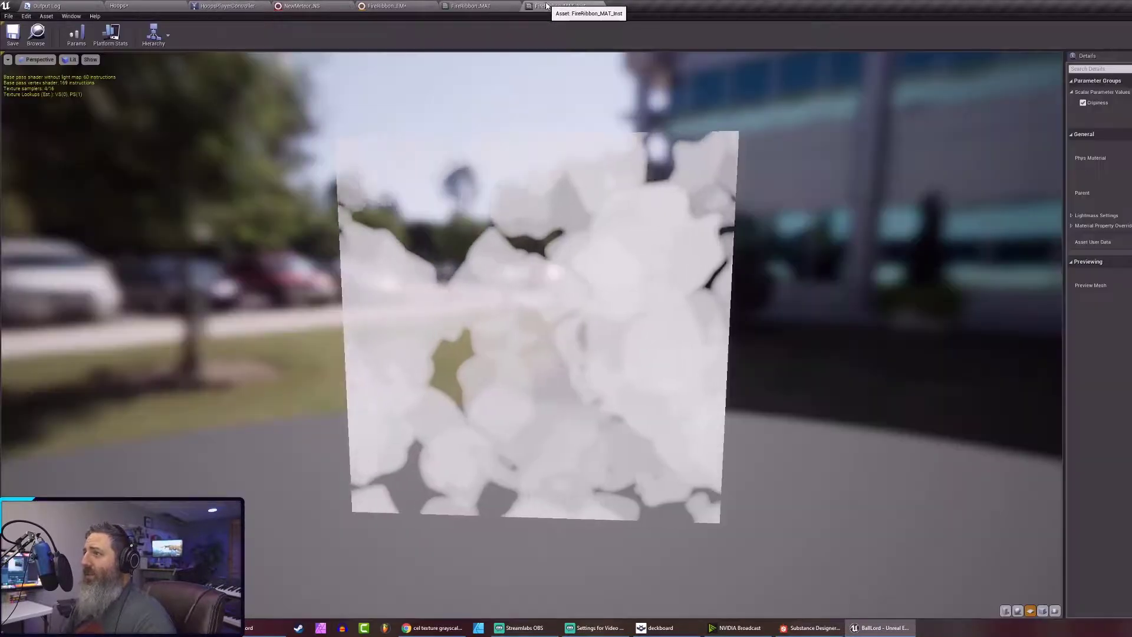
Disable the Drag module of FireRibbon_EM in NewMeteor_NS and select its Scale Color module
{"action": "left_click", "coordinate": [541, 6]}
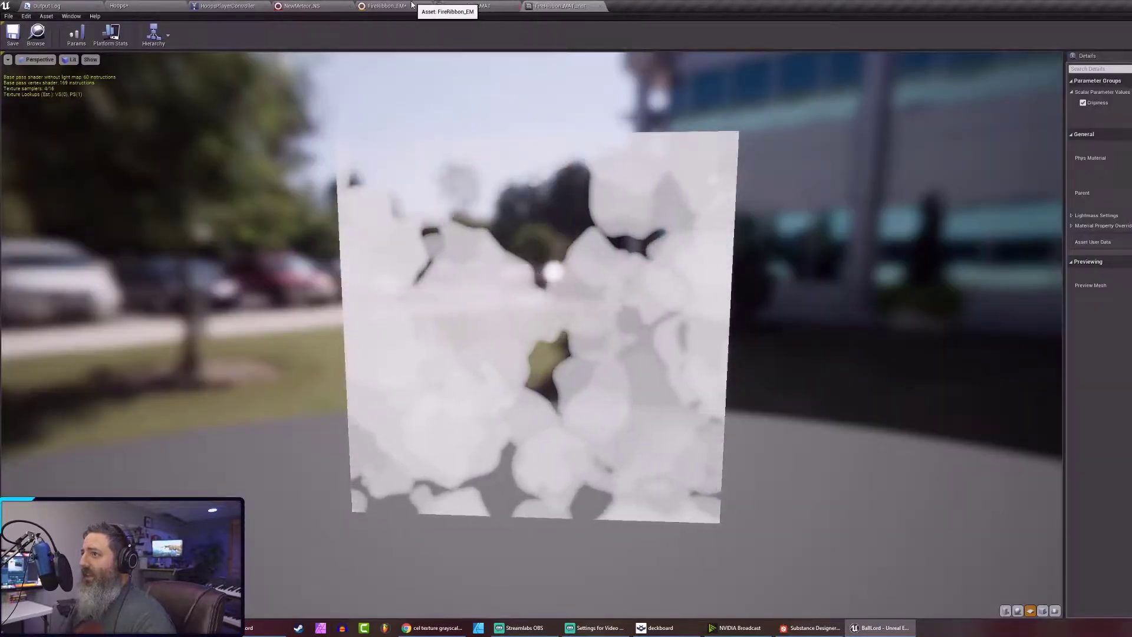
{"action": "left_click", "coordinate": [410, 5]}
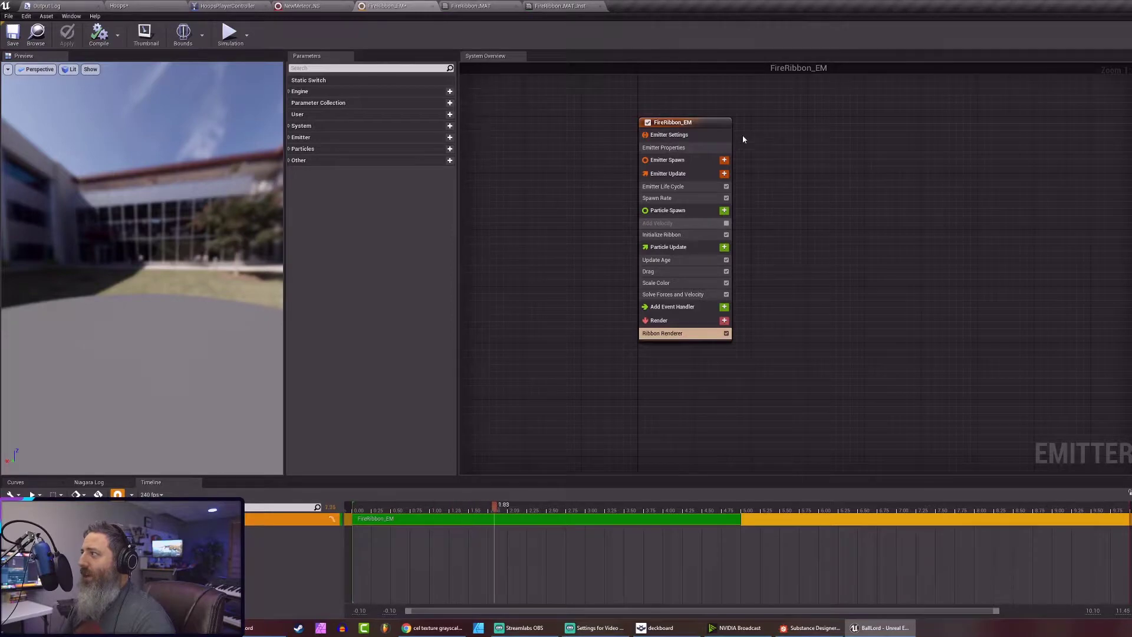
{"action": "left_click", "coordinate": [300, 6]}
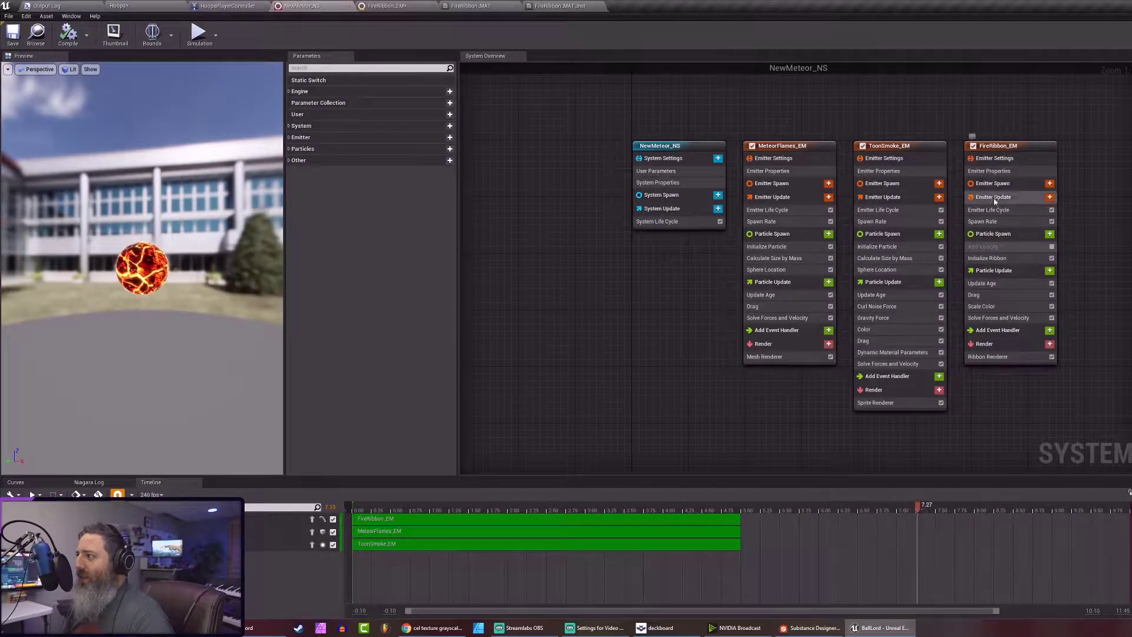
{"action": "left_click", "coordinate": [1002, 248]}
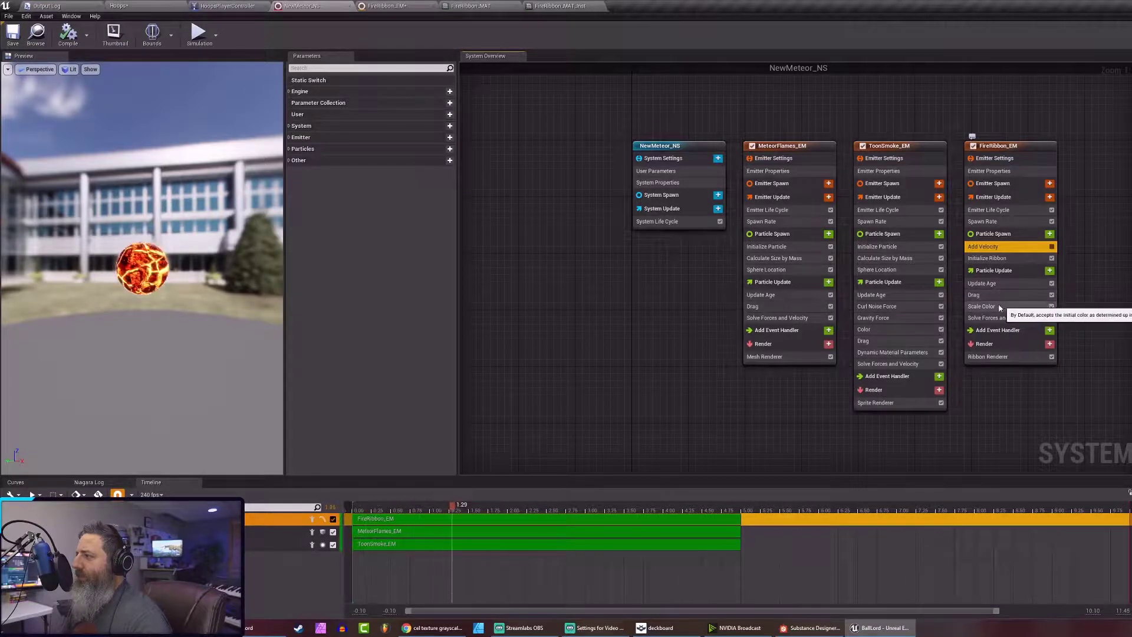
{"action": "left_click", "coordinate": [1051, 294]}
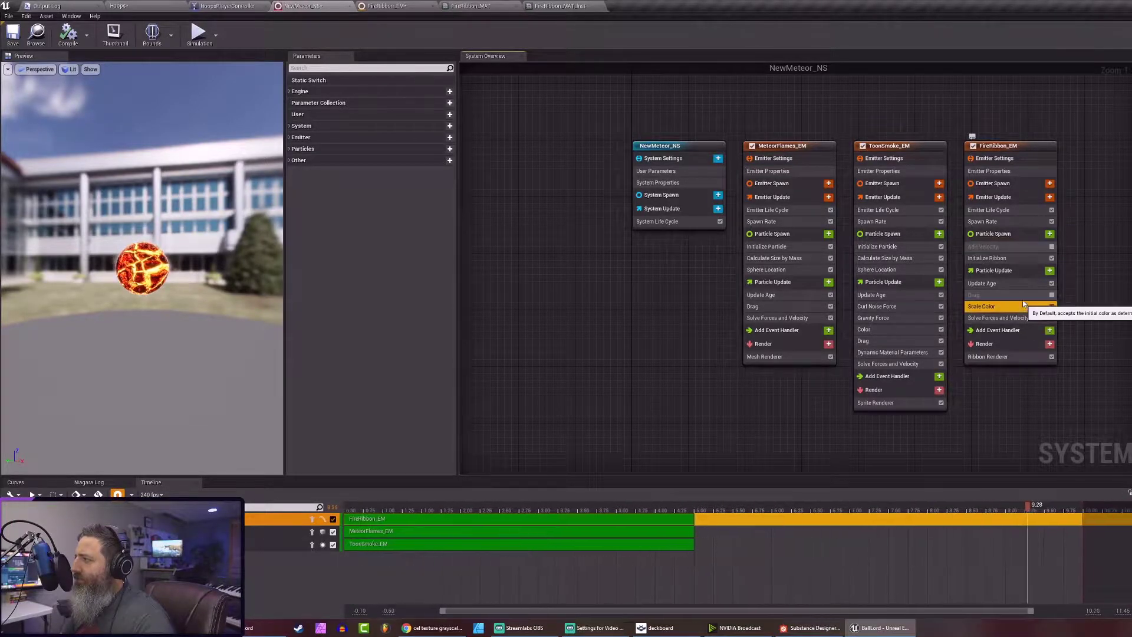
{"action": "left_click", "coordinate": [1022, 303]}
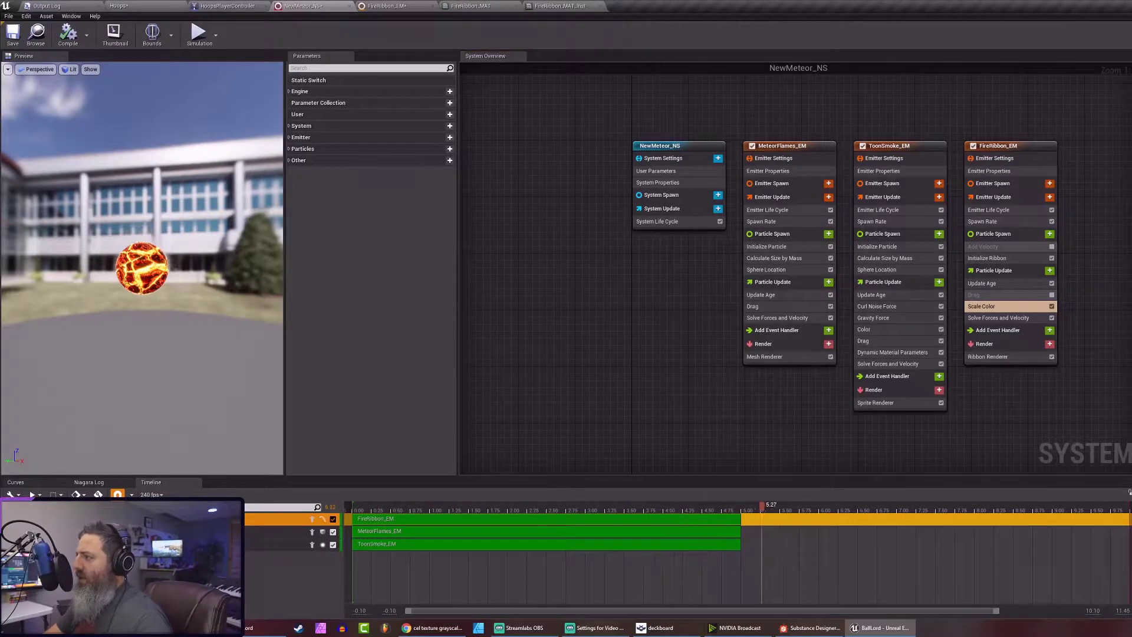
Add a Color module above Scale Color in FireRibbon_EM's Particle Update stage and confirm its color in the Color Picker
{"action": "left_click", "coordinate": [1049, 270]}
{"action": "type", "text": "color"}
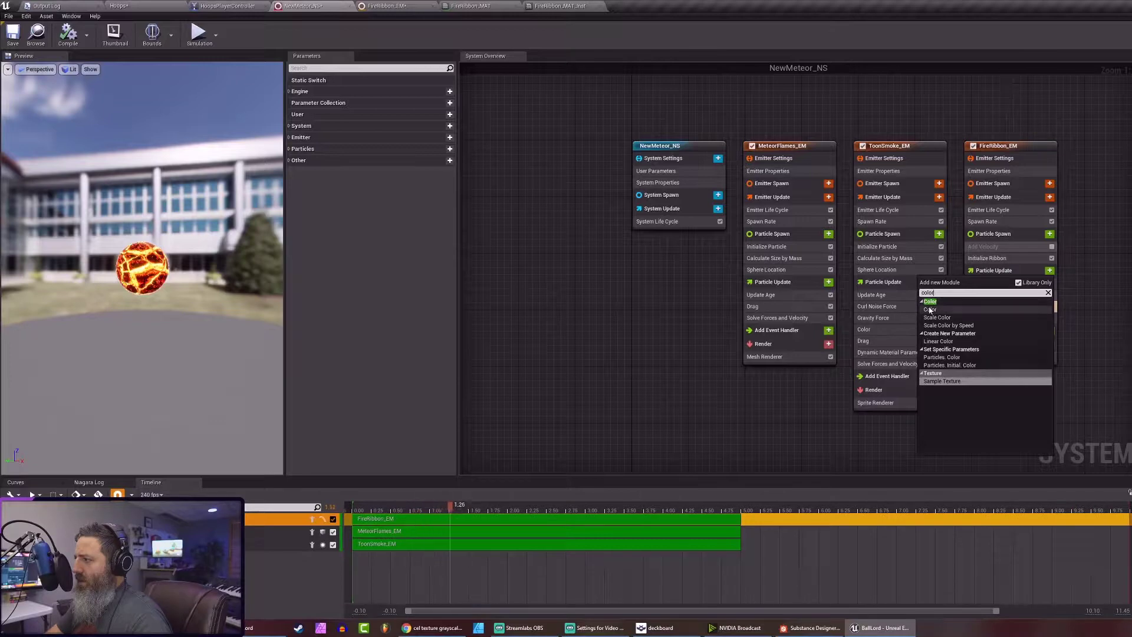
{"action": "left_click", "coordinate": [930, 309]}
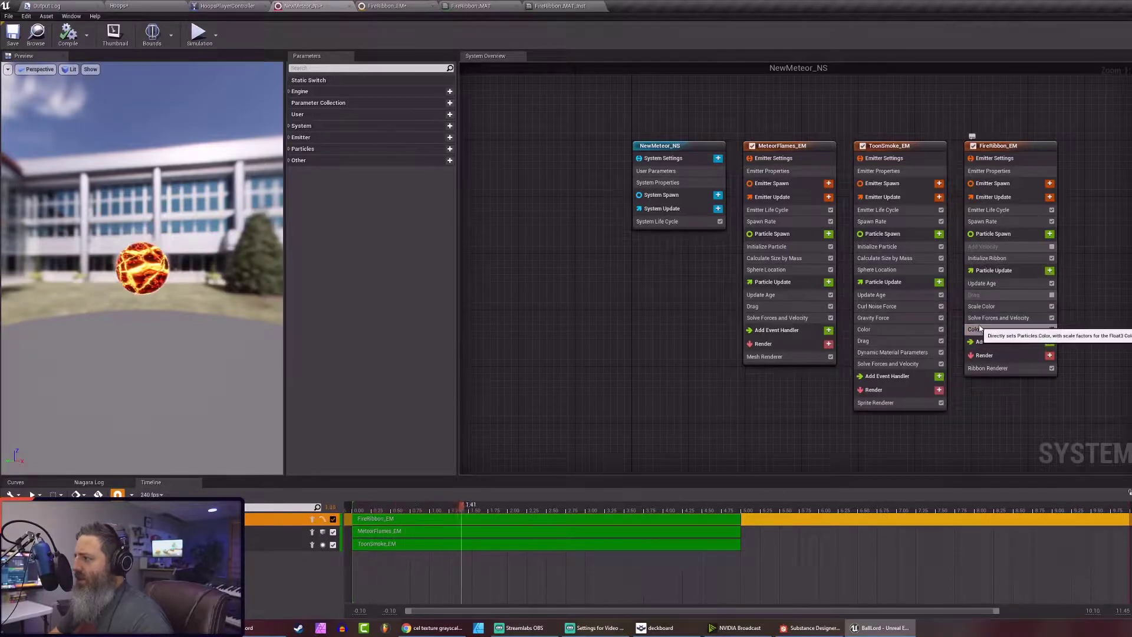
{"action": "left_click_drag", "start_coordinate": [995, 330], "coordinate": [994, 302]}
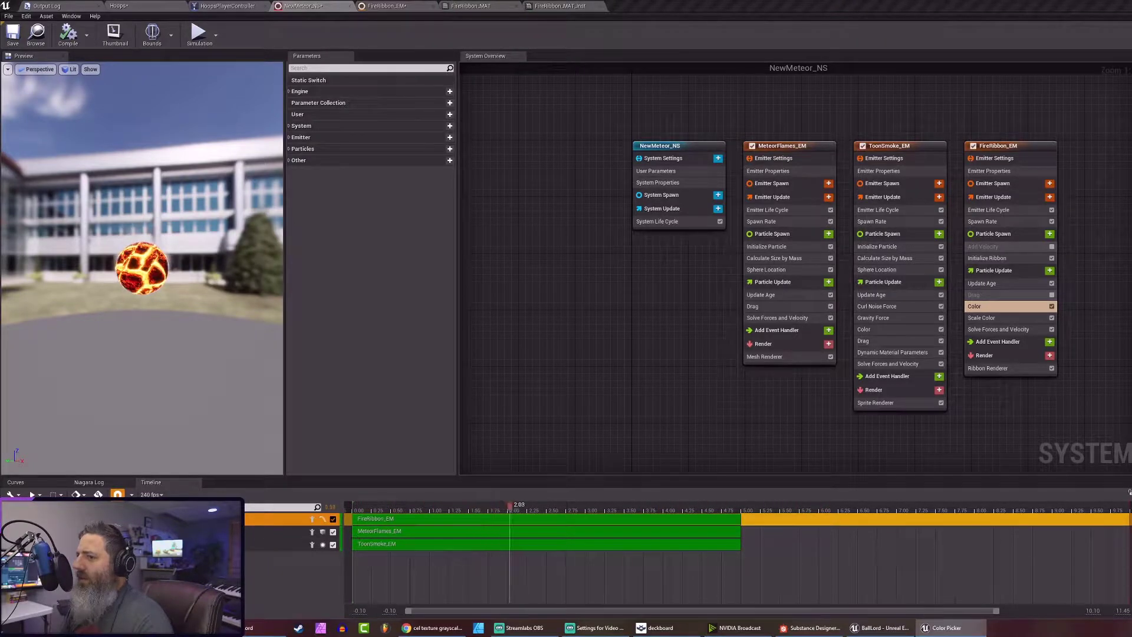
{"action": "key", "text": "Return"}
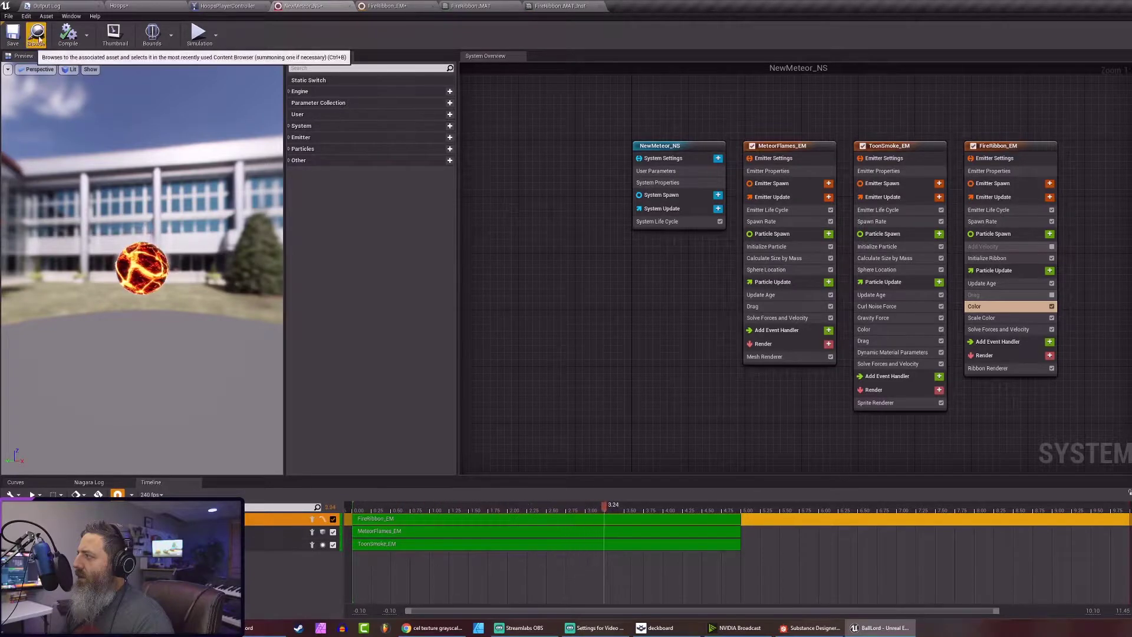
Compile and save NewMeteor_NS, and test the ribbon's color by throwing a ball in a game preview
{"action": "left_click", "coordinate": [69, 36]}
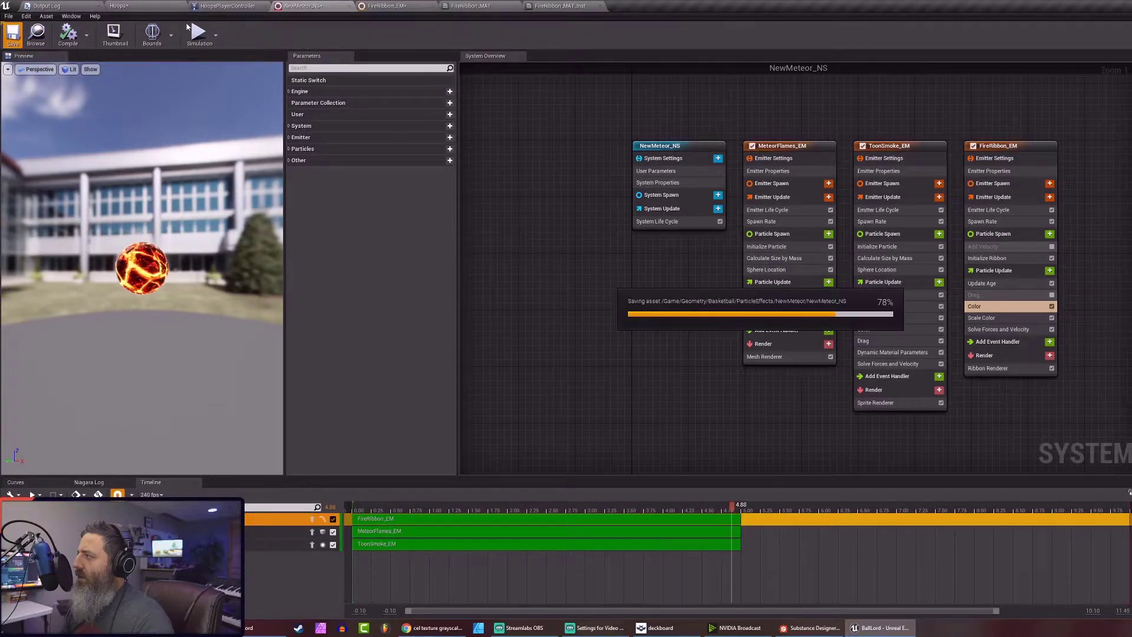
{"action": "left_click", "coordinate": [227, 6]}
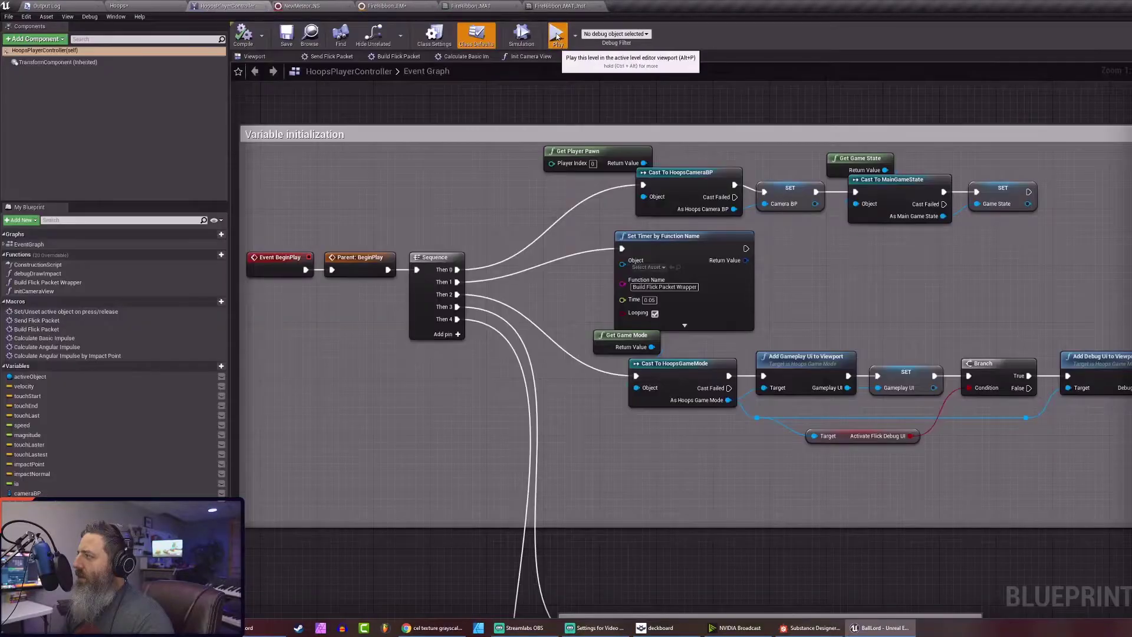
{"action": "left_click", "coordinate": [557, 34]}
{"action": "left_click_drag", "start_coordinate": [821, 362], "coordinate": [752, 179]}
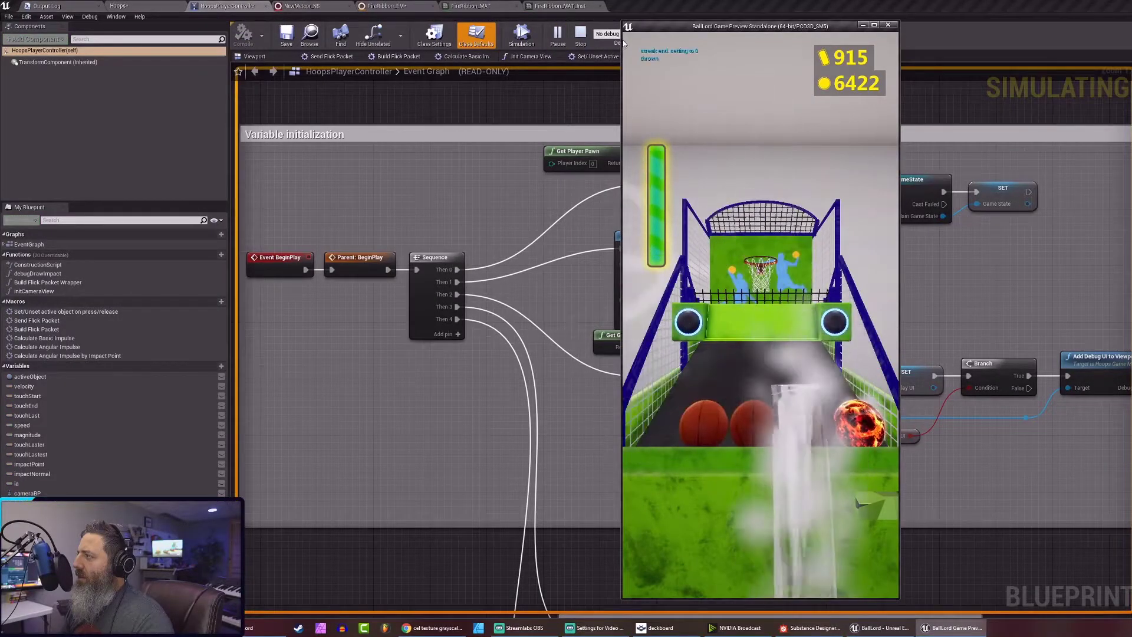
{"action": "key", "text": "Escape"}
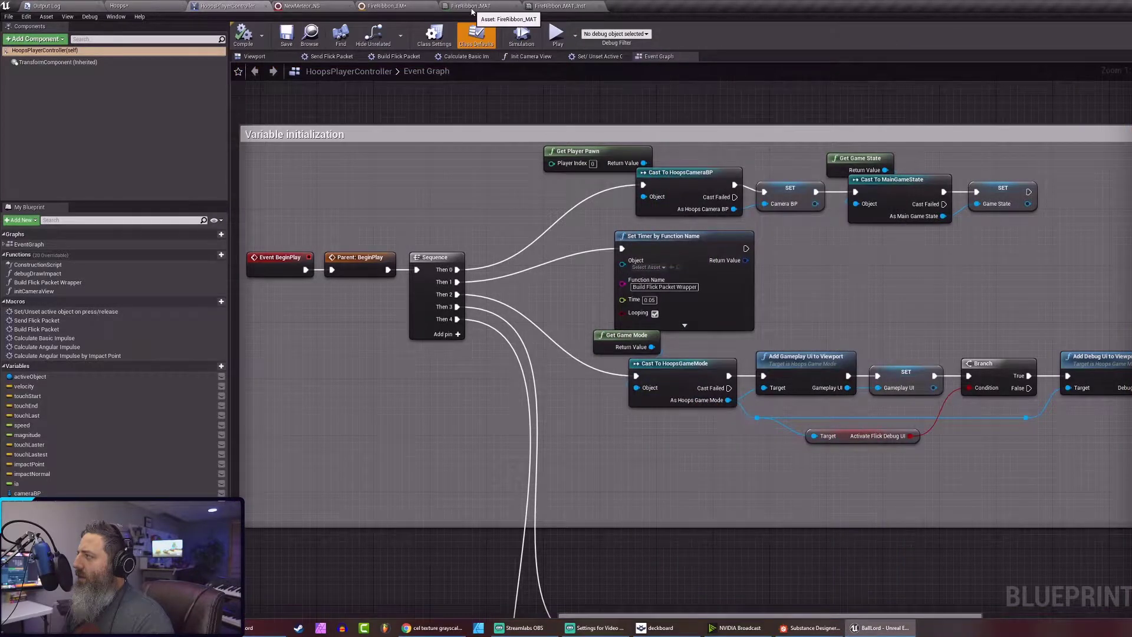
Compare the FireRibbon_MAT graph with its material instance and check the module stack of the FireRibbon_EM emitter asset
{"action": "left_click", "coordinate": [569, 5]}
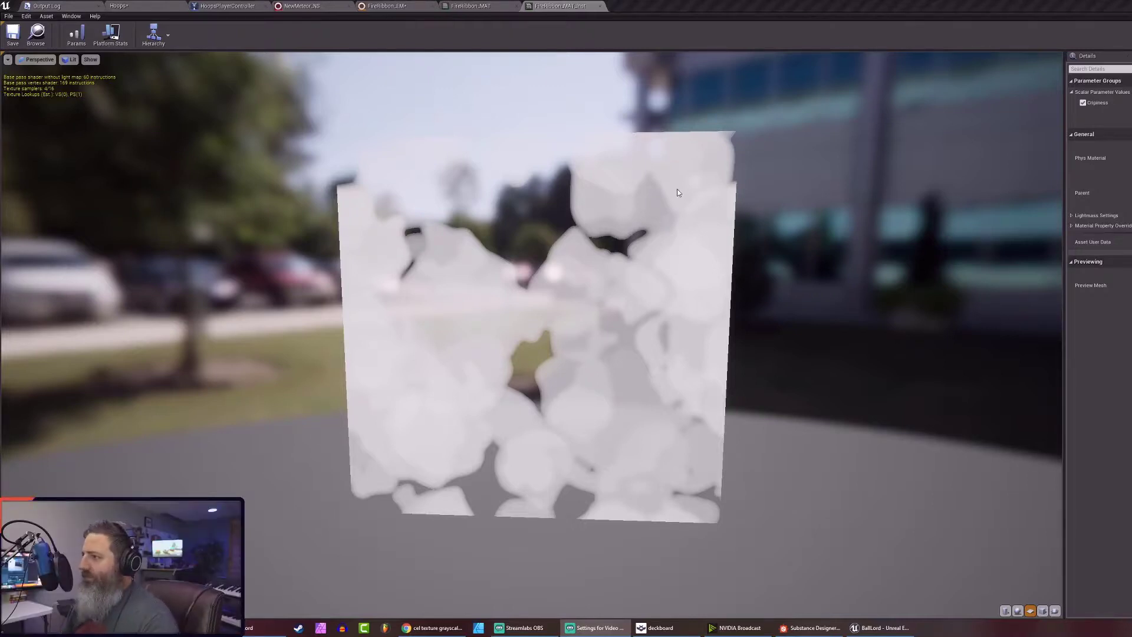
{"action": "left_click", "coordinate": [470, 5]}
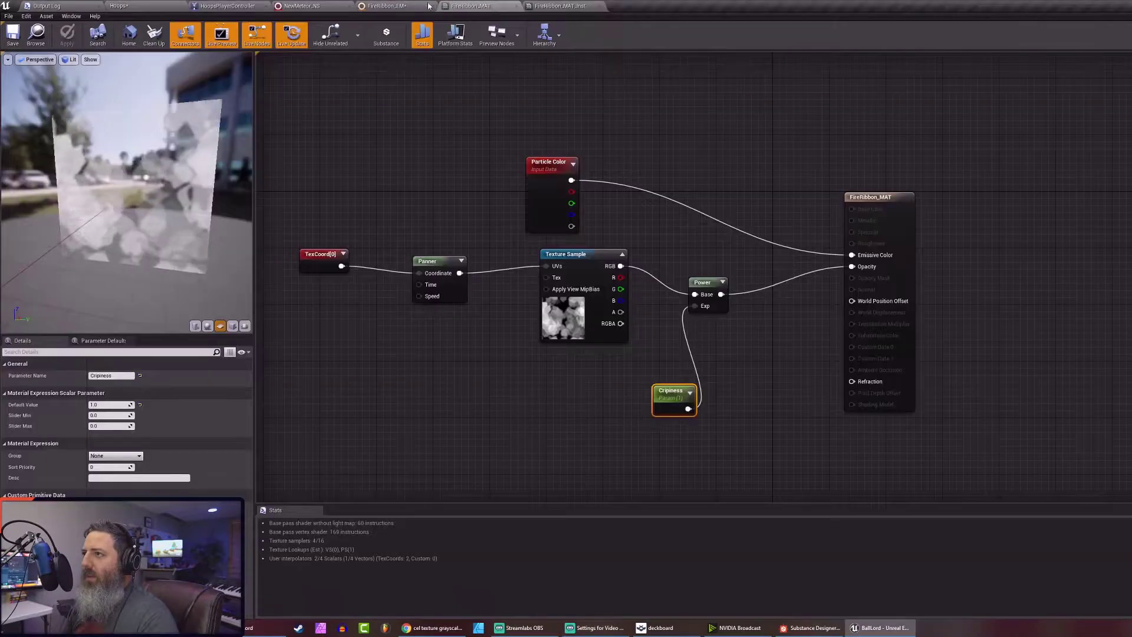
{"action": "left_click", "coordinate": [386, 6]}
{"action": "left_click", "coordinate": [552, 5]}
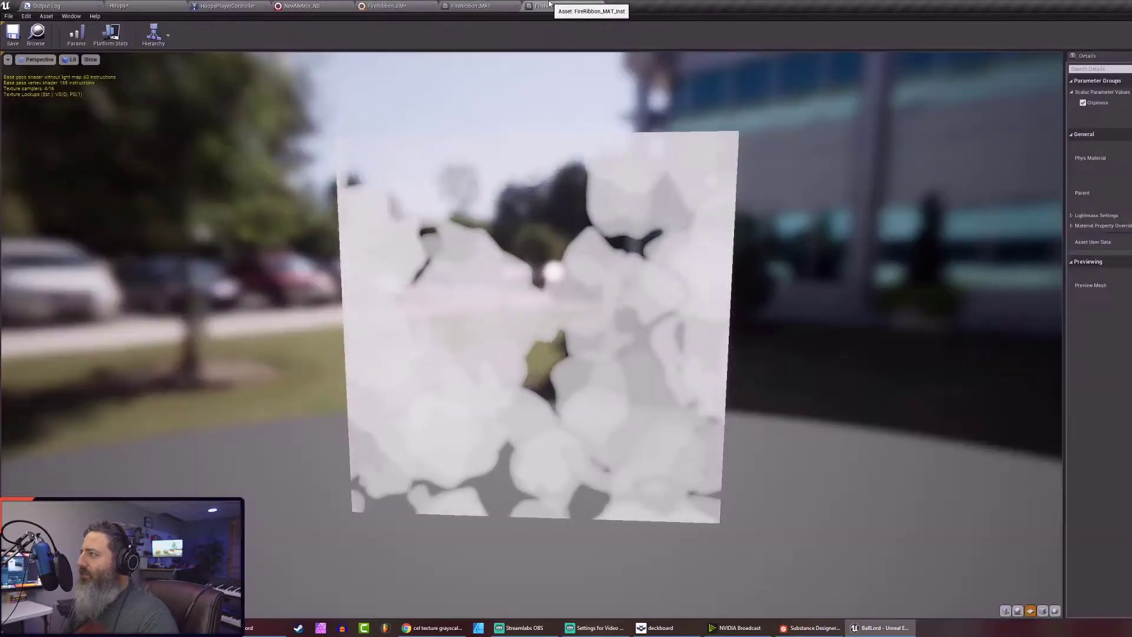
{"action": "left_click", "coordinate": [441, 5]}
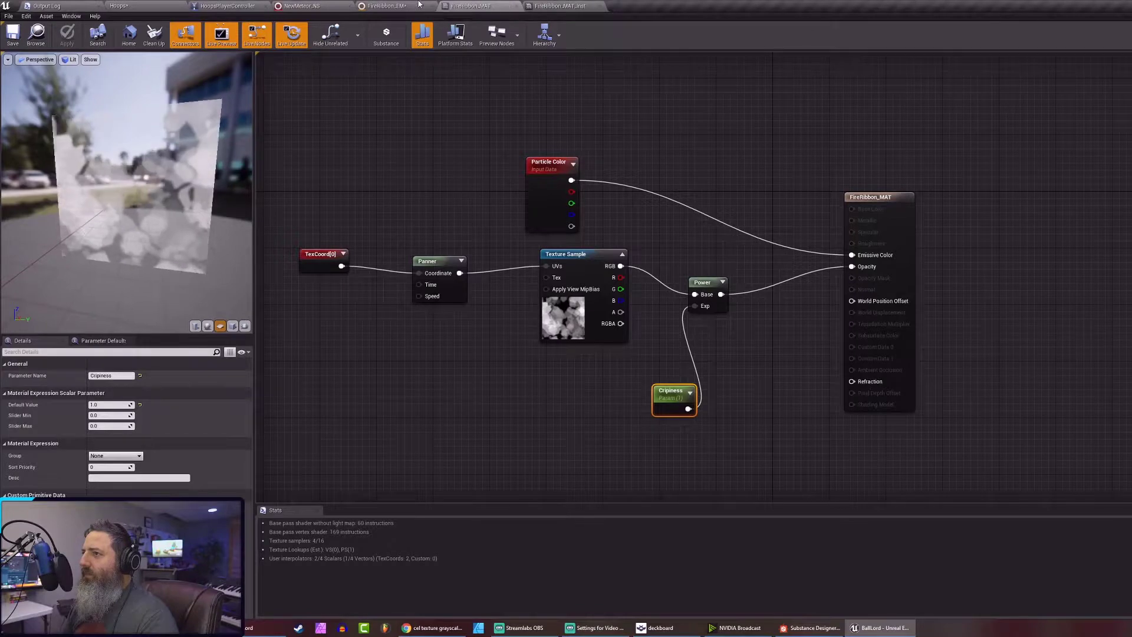
{"action": "left_click", "coordinate": [389, 5]}
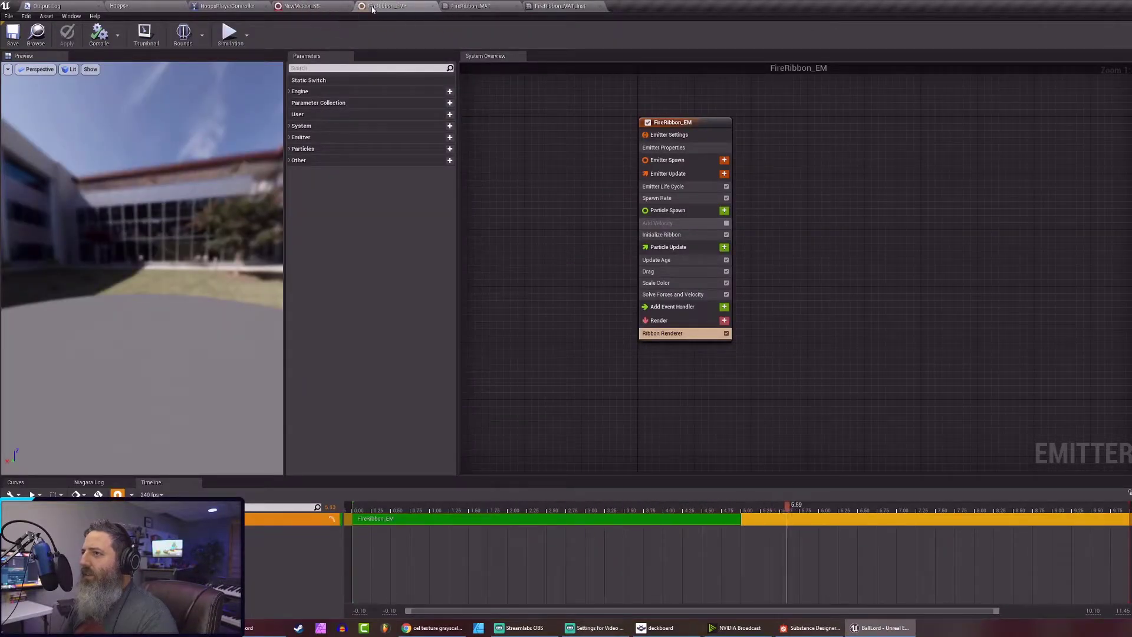
Disable the Scale Color module of FireRibbon_EM in NewMeteor_NS, keep its Color module selected, and compile and save the system
{"action": "left_click", "coordinate": [300, 6]}
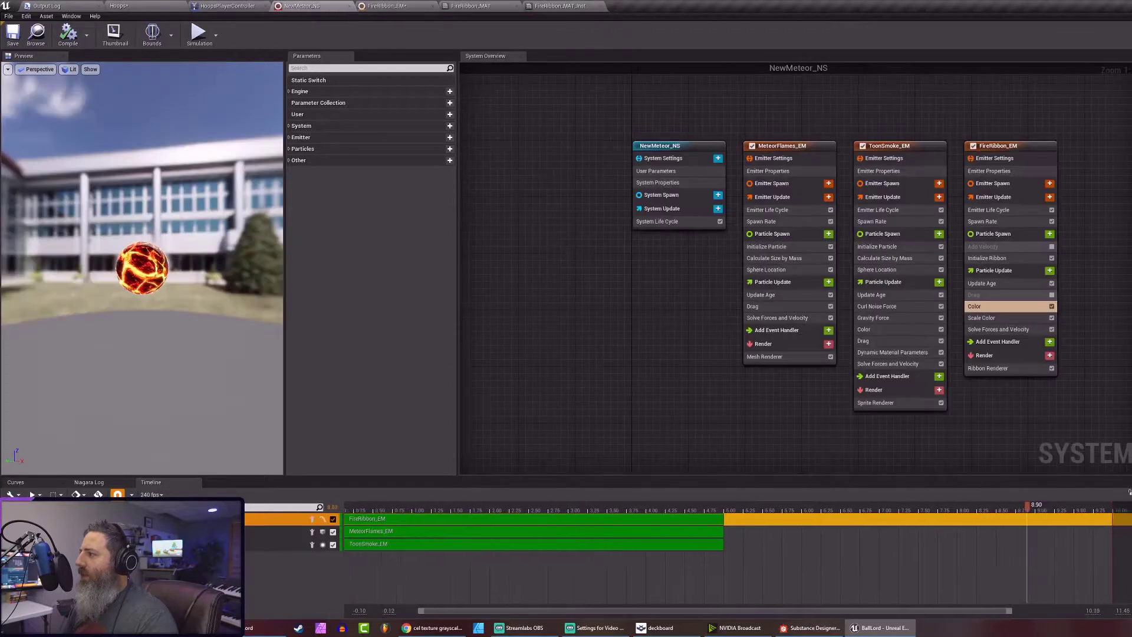
{"action": "left_click", "coordinate": [988, 307]}
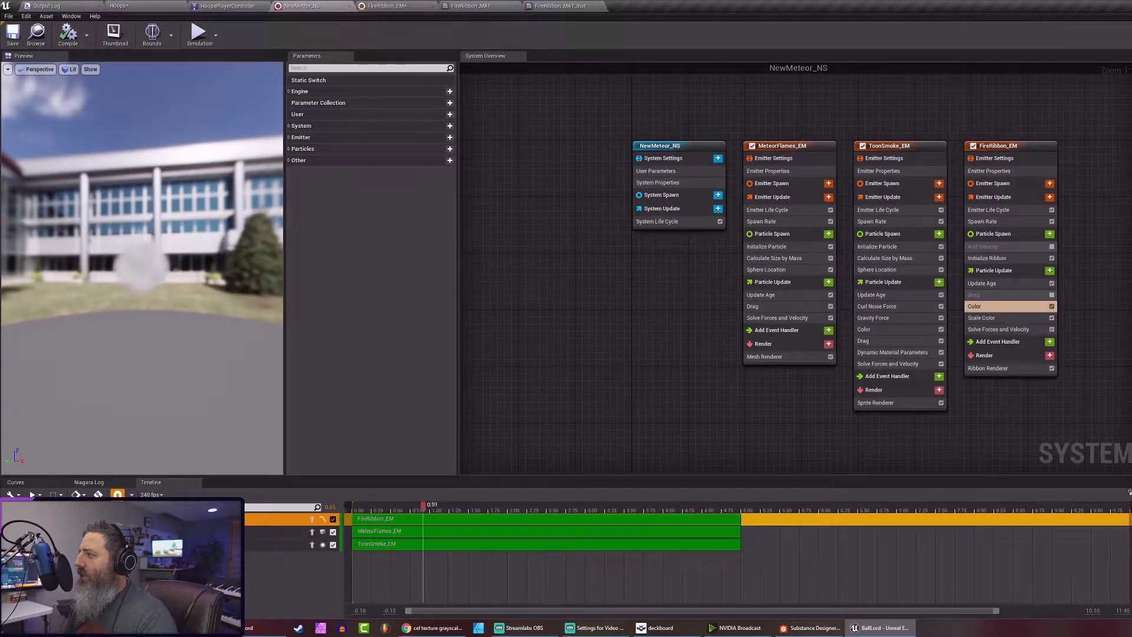
{"action": "left_click", "coordinate": [1052, 318]}
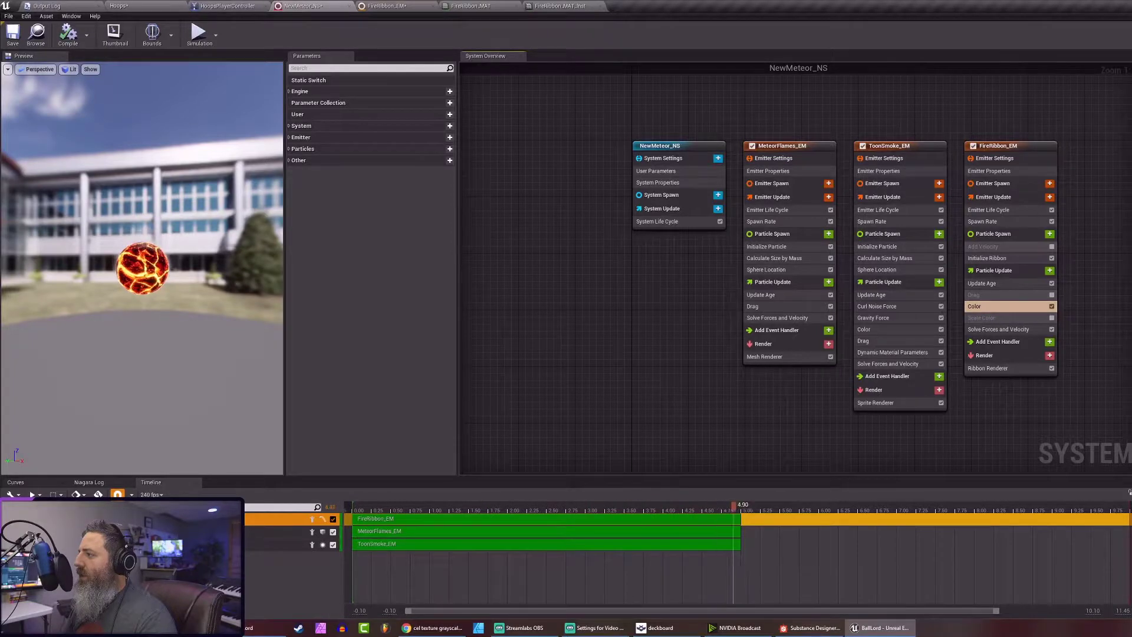
{"action": "left_click", "coordinate": [69, 36]}
{"action": "left_click", "coordinate": [13, 33]}
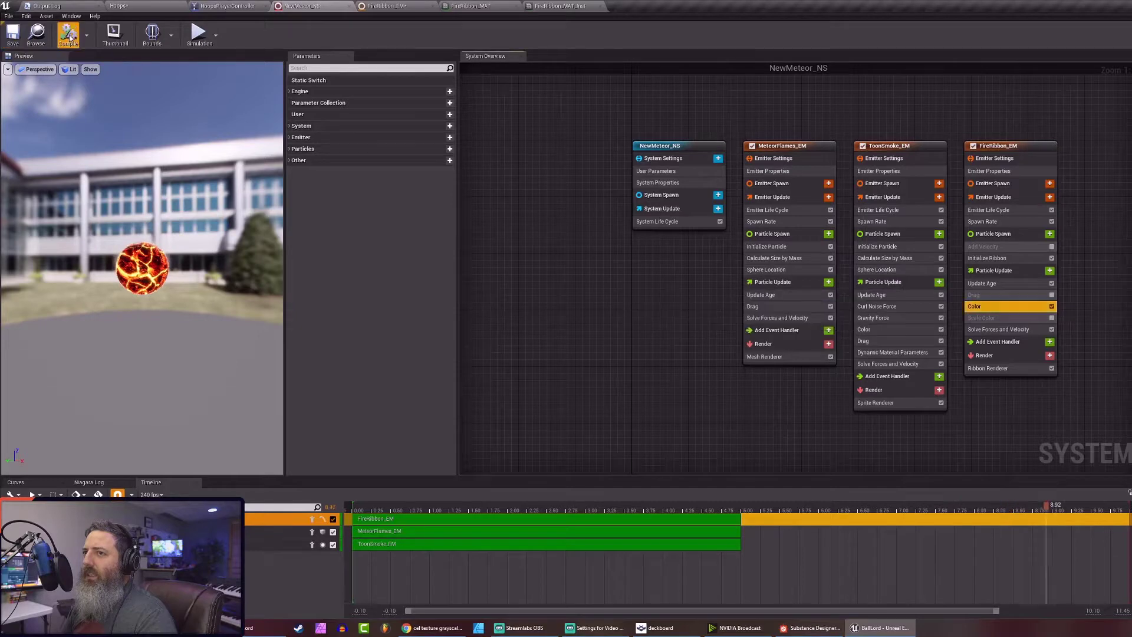
{"action": "left_click", "coordinate": [206, 38]}
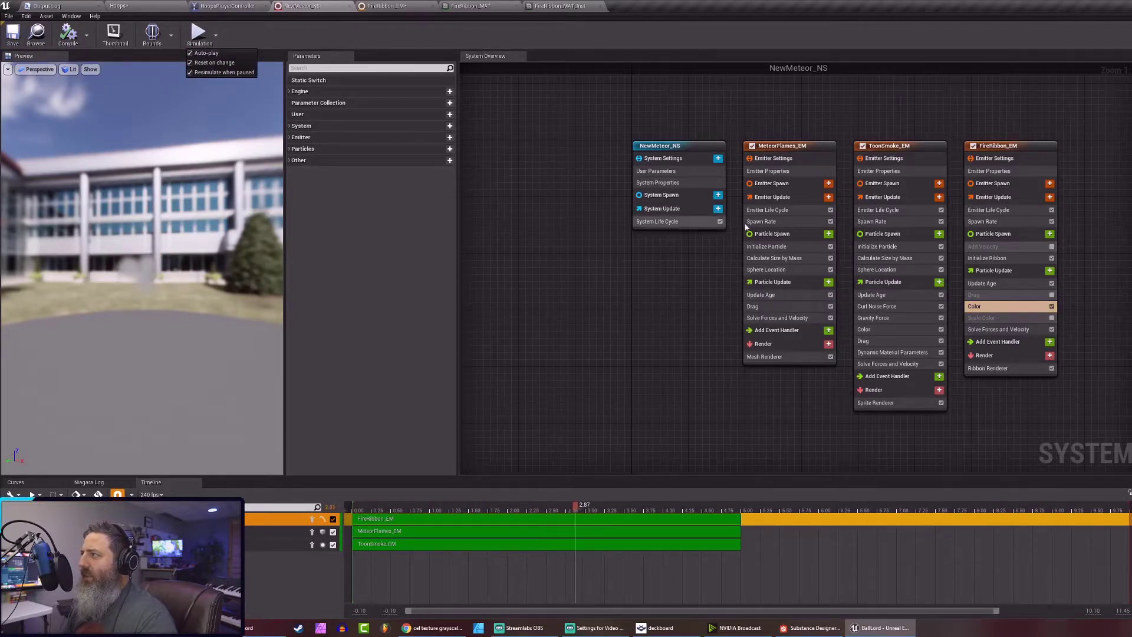
{"action": "left_click", "coordinate": [1042, 309]}
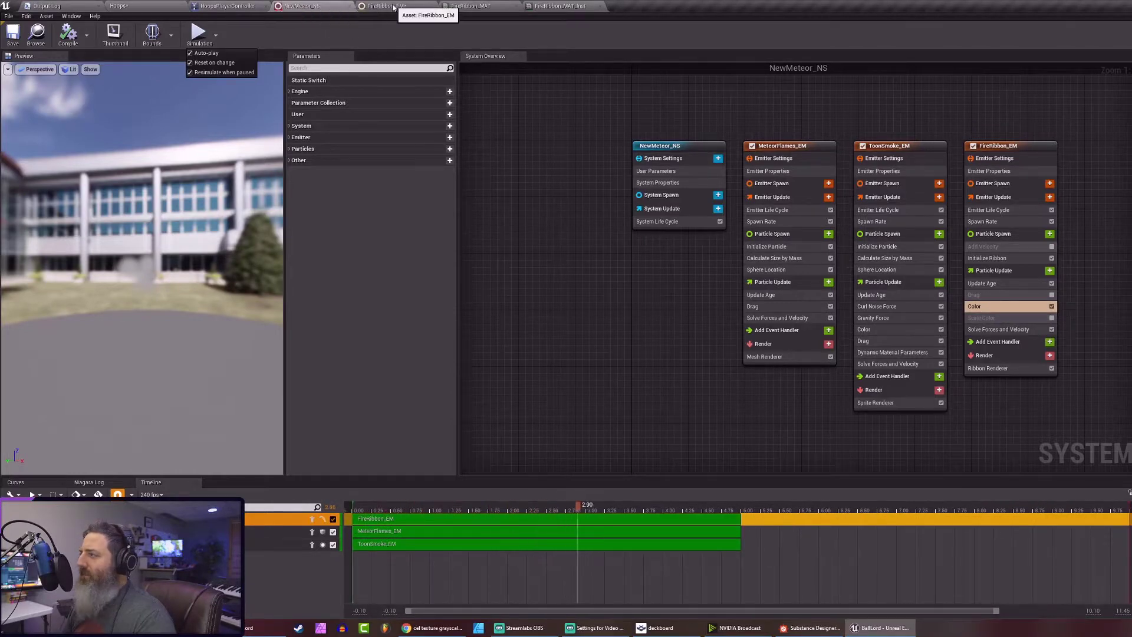
Play the game from HoopsPlayerController and throw several meteor balls to check the ribbon trail's color without Scale Color
{"action": "left_click", "coordinate": [223, 5]}
{"action": "left_click", "coordinate": [556, 35]}
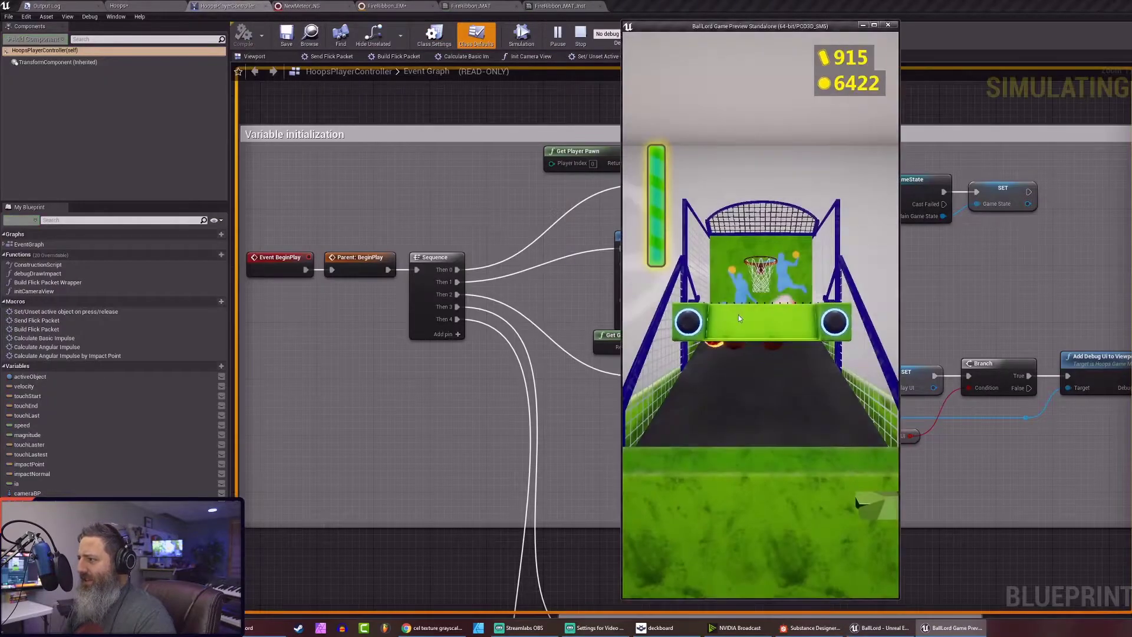
{"action": "left_click_drag", "start_coordinate": [684, 421], "coordinate": [737, 171]}
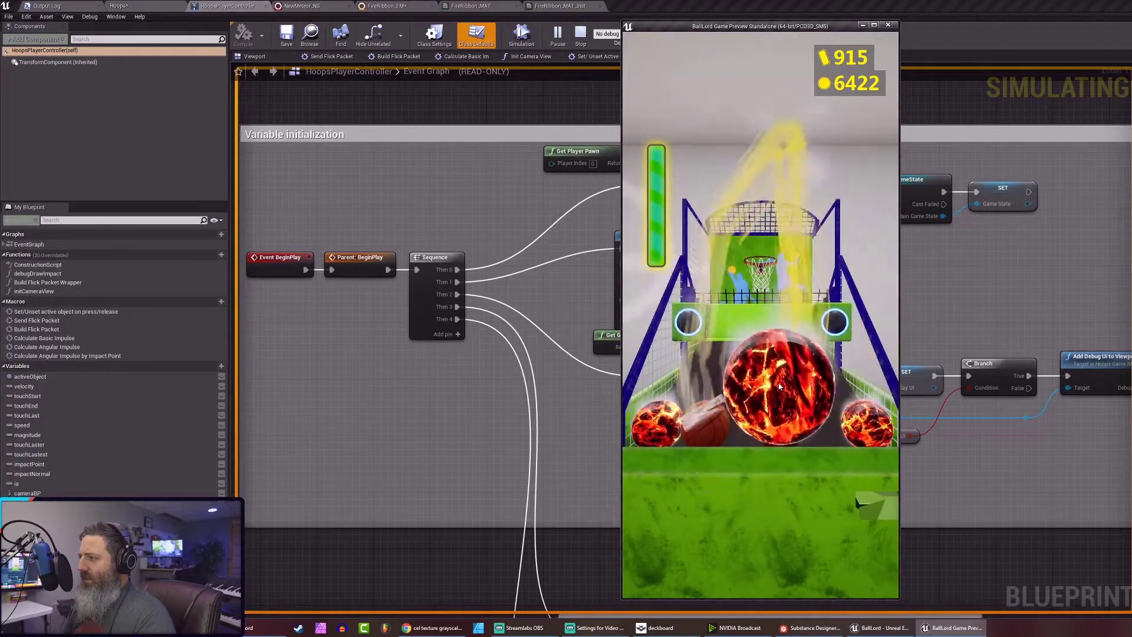
{"action": "left_click_drag", "start_coordinate": [779, 379], "coordinate": [766, 253]}
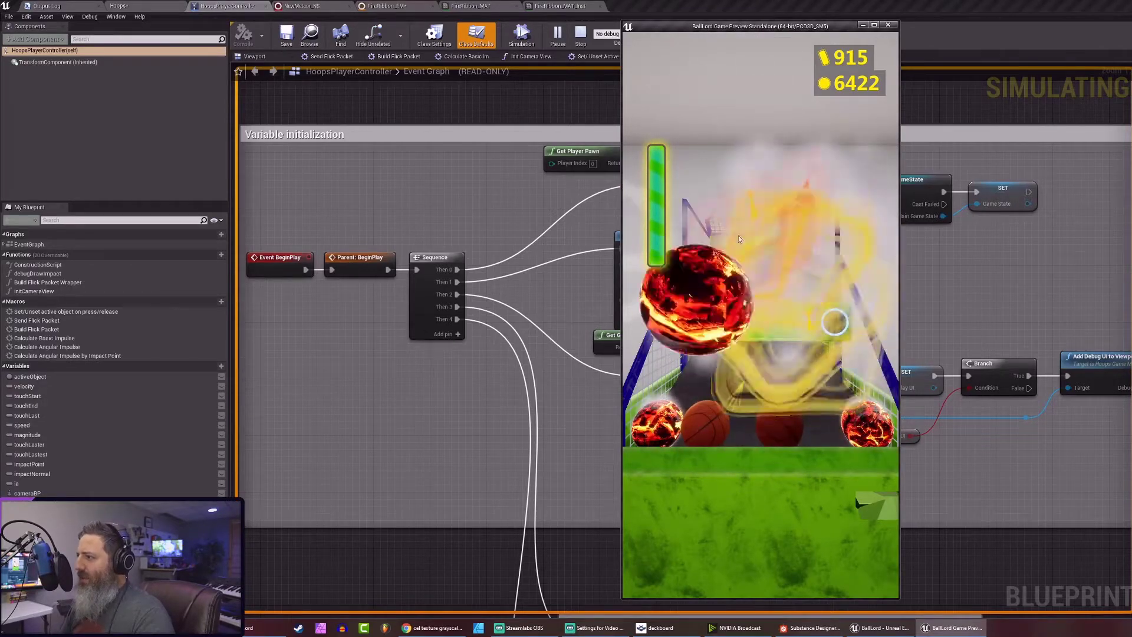
{"action": "left_click_drag", "start_coordinate": [794, 515], "coordinate": [759, 231]}
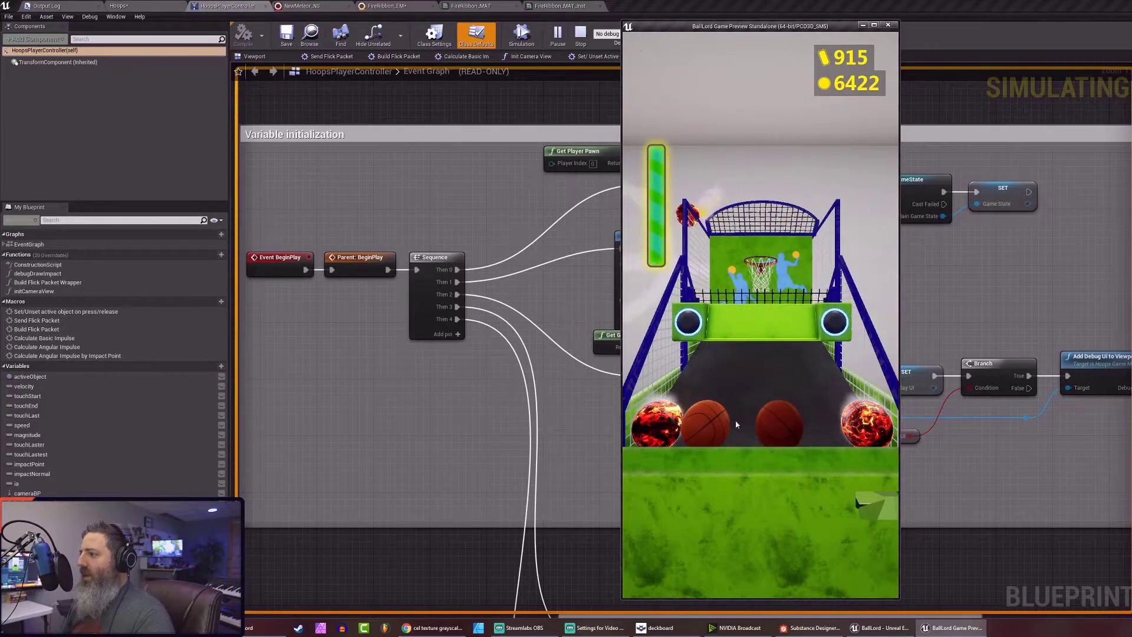
{"action": "left_click_drag", "start_coordinate": [769, 494], "coordinate": [761, 254]}
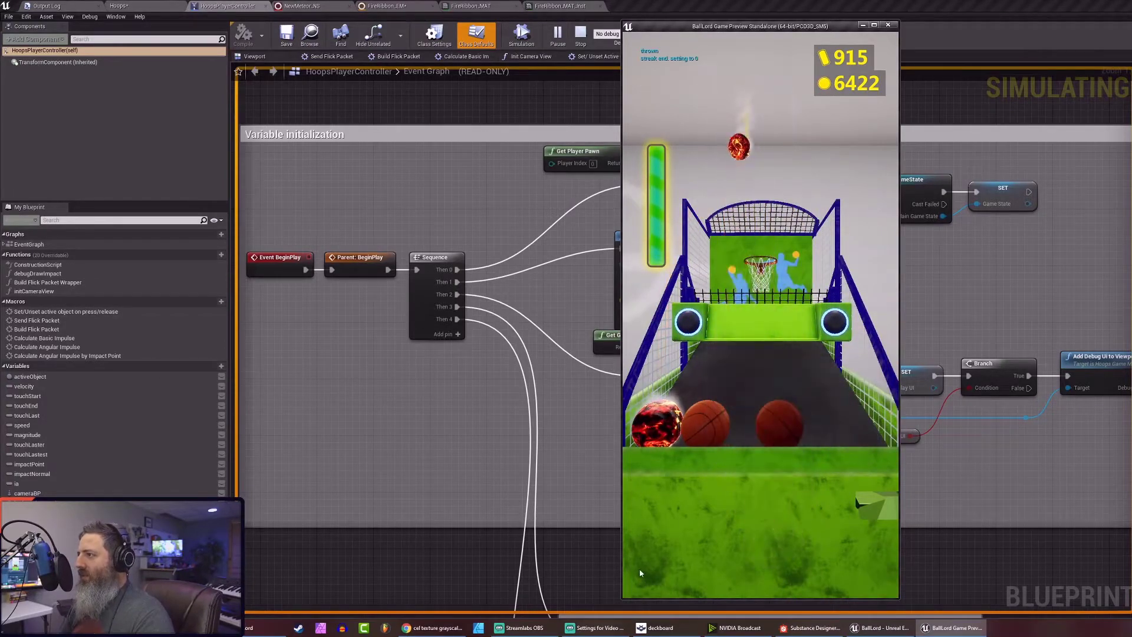
{"action": "left_click_drag", "start_coordinate": [641, 574], "coordinate": [700, 336]}
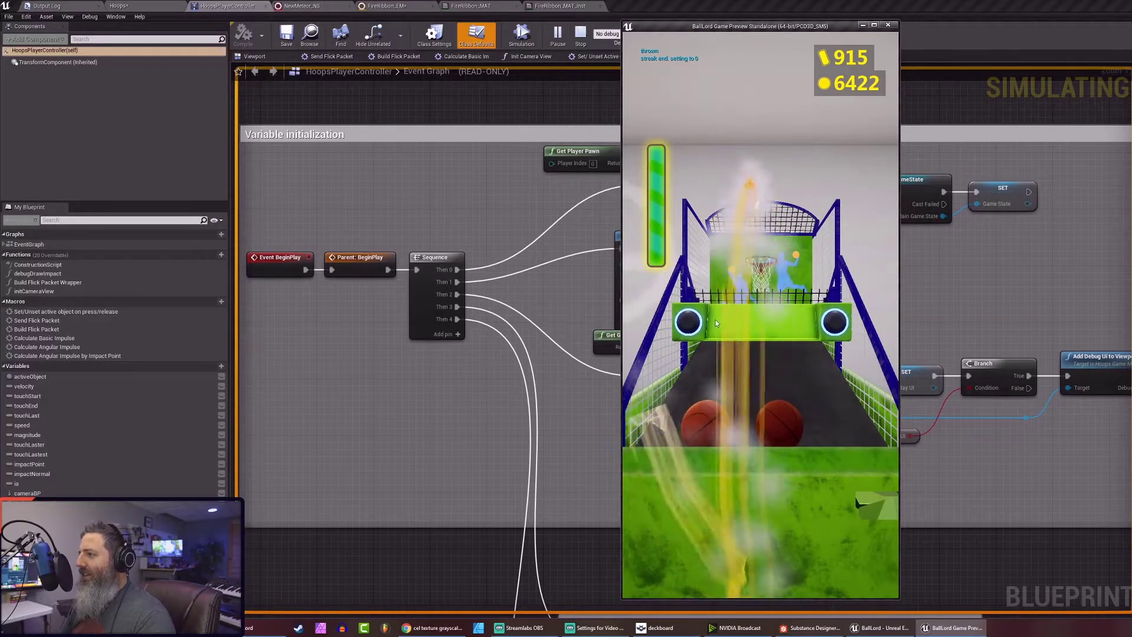